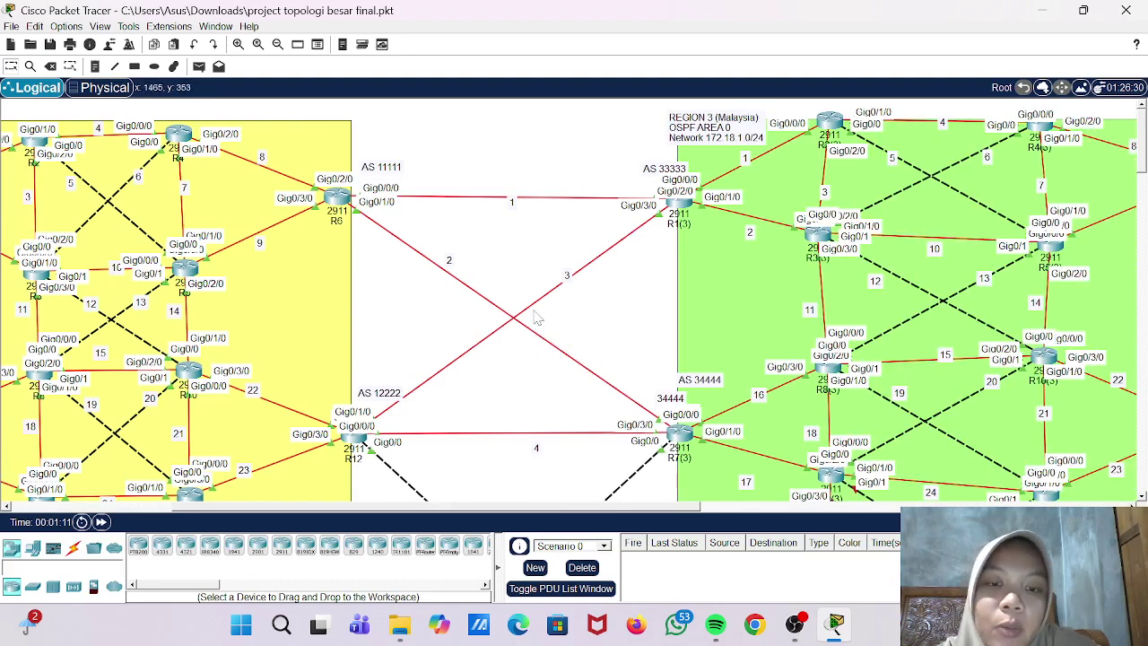
- Copy the IPv4 address from the IP configuration of the iet.com server in Region 1
{"action": "scroll", "coordinate": [535, 315], "scroll_direction": "right", "scroll_amount": 5}
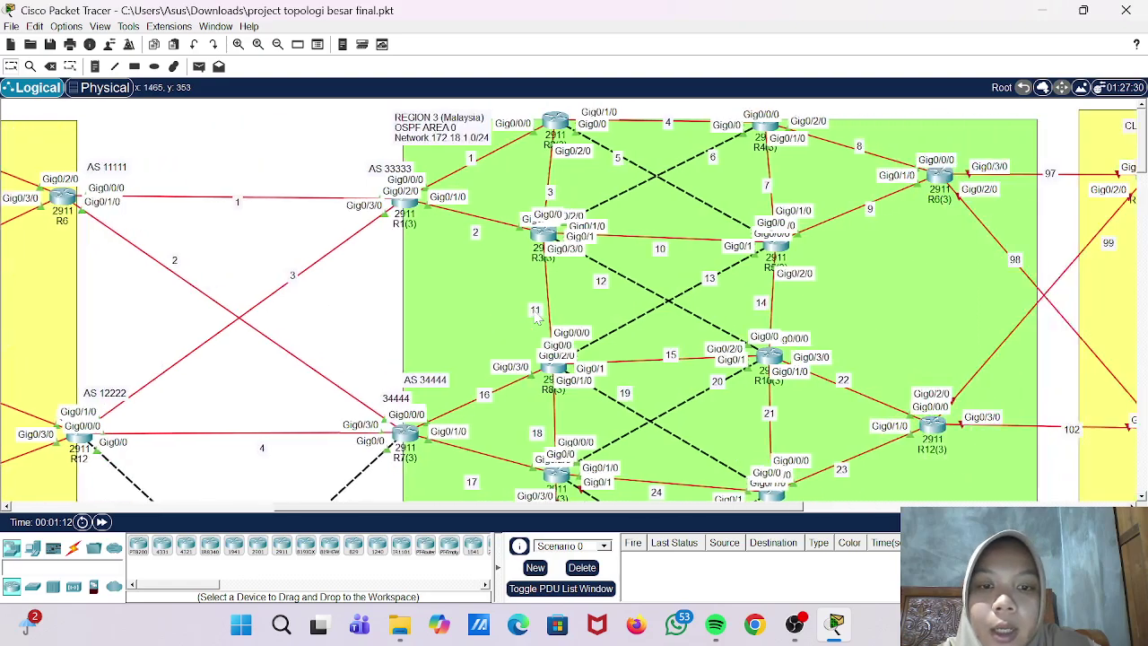
{"action": "scroll", "coordinate": [535, 315], "scroll_direction": "right", "scroll_amount": 8}
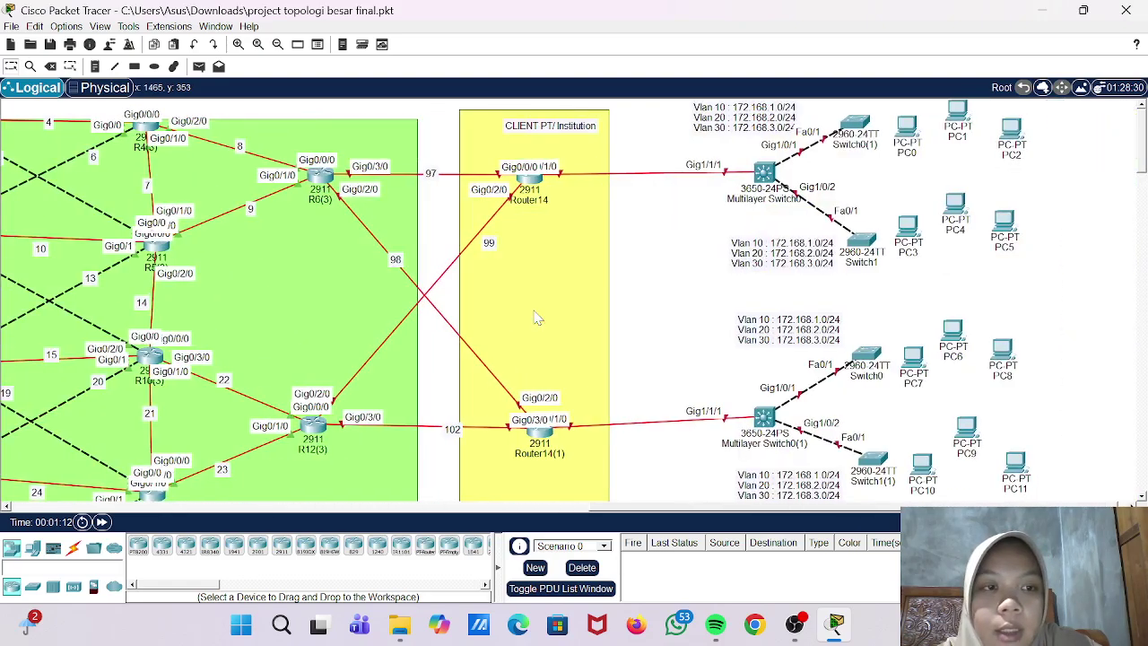
{"action": "scroll", "coordinate": [549, 243], "scroll_direction": "left", "scroll_amount": 8}
{"action": "scroll", "coordinate": [551, 246], "scroll_direction": "left", "scroll_amount": 10}
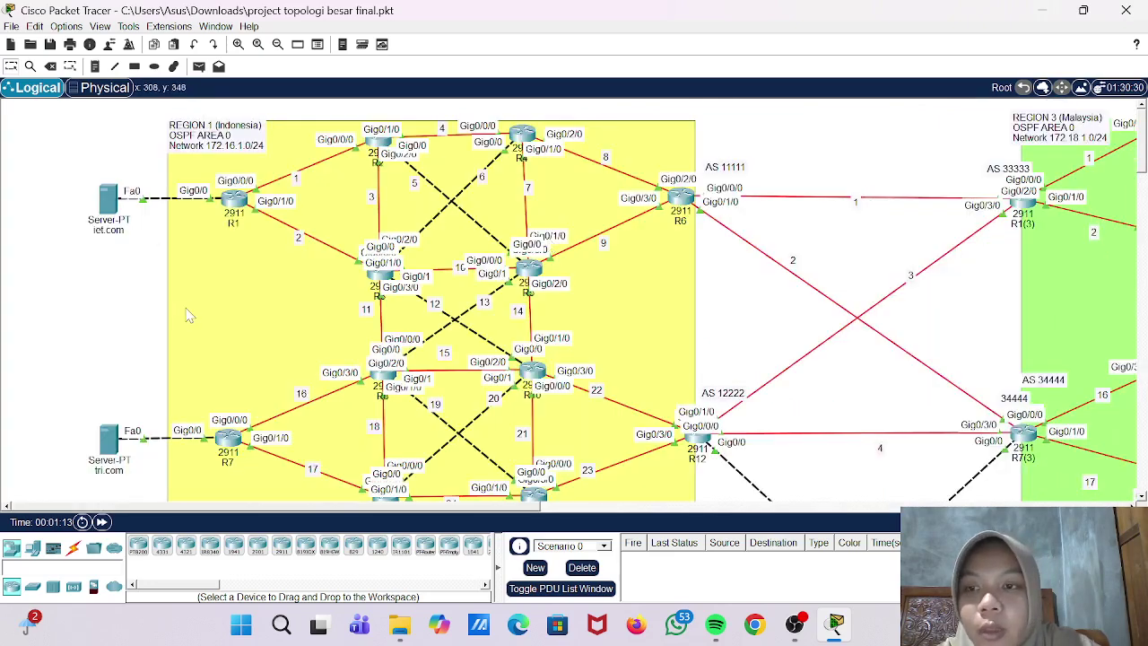
{"action": "left_click", "coordinate": [107, 203]}
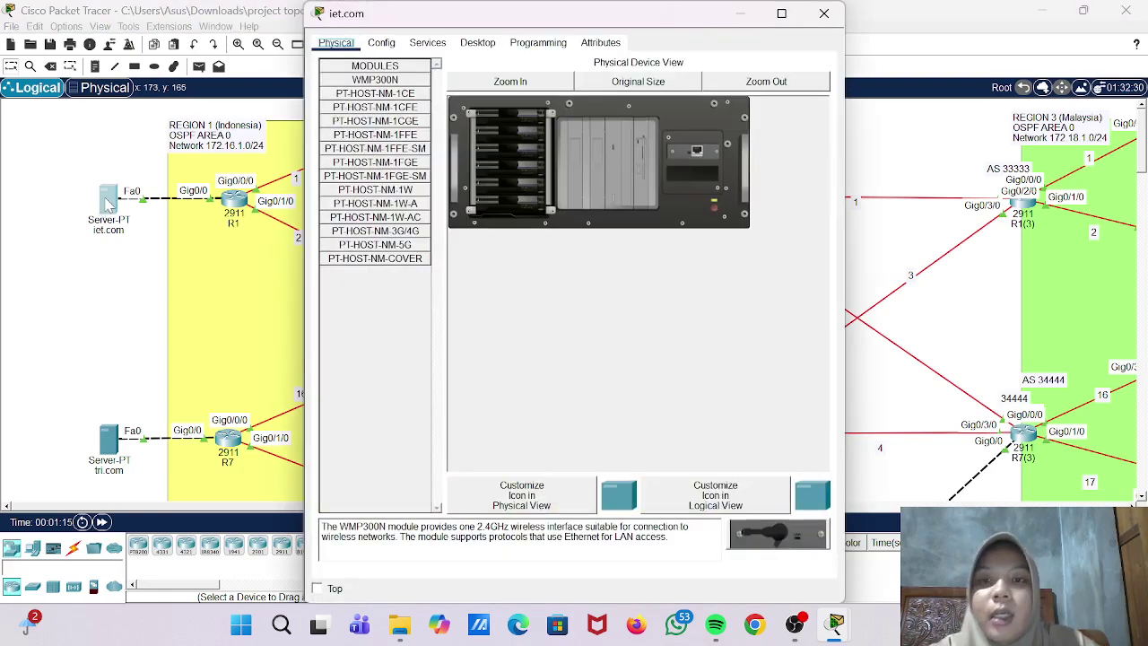
{"action": "left_click", "coordinate": [536, 44]}
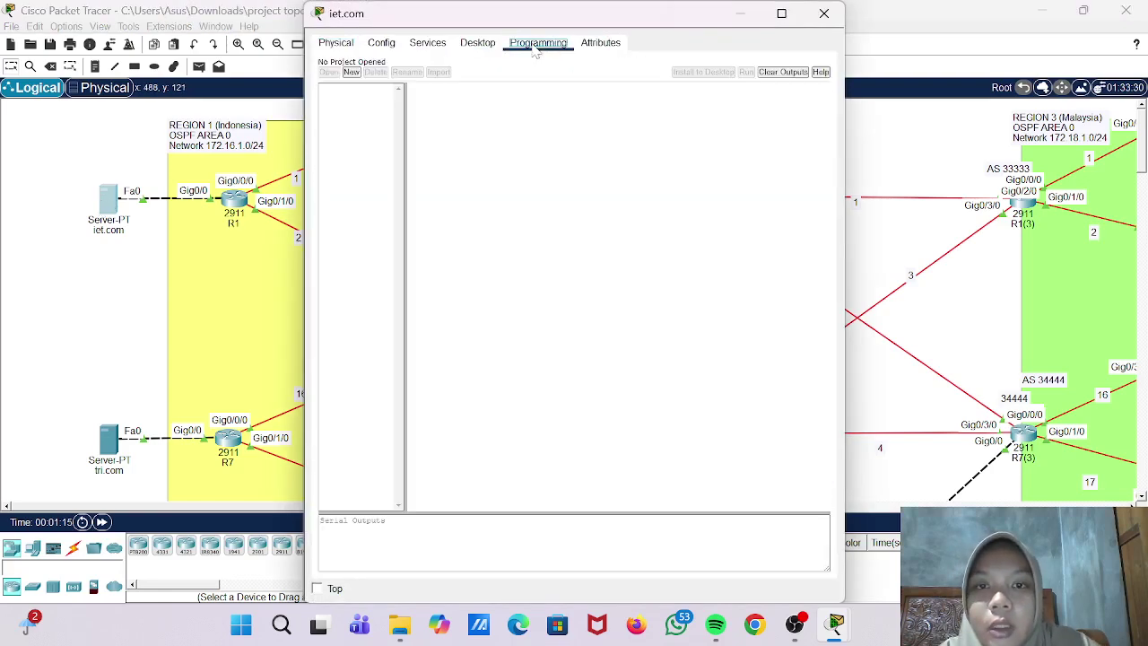
{"action": "left_click", "coordinate": [480, 44]}
{"action": "left_click", "coordinate": [370, 115]}
{"action": "left_click_drag", "start_coordinate": [548, 123], "coordinate": [495, 122]}
{"action": "key", "text": "ctrl+c"}
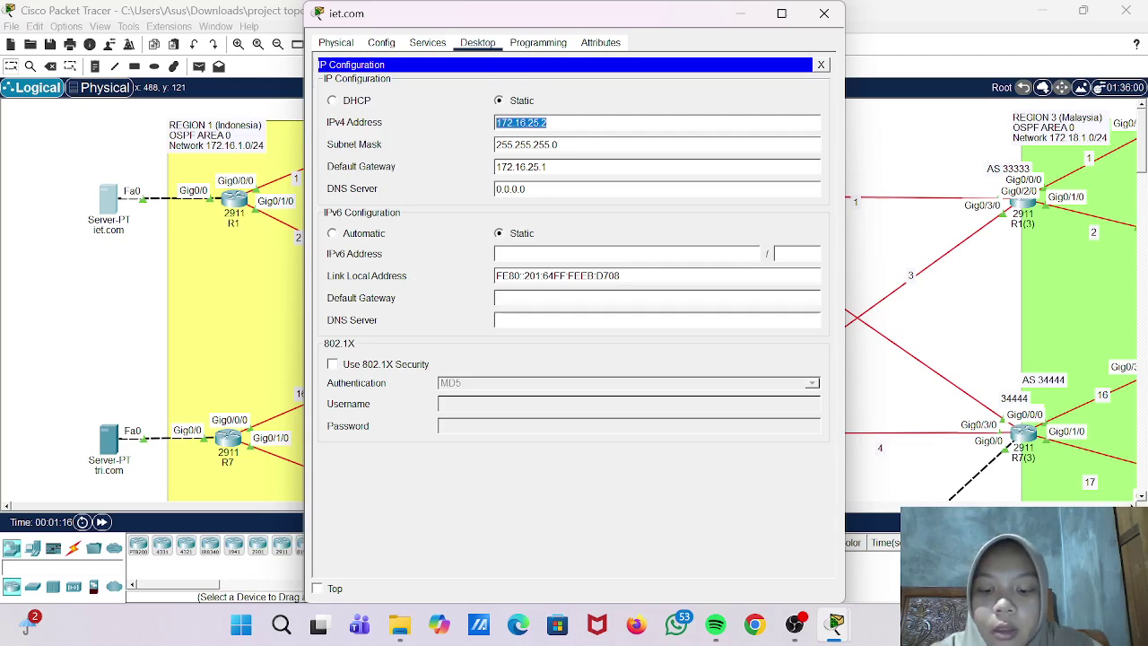
- Add a DNS A record for iet.com with address 172.16.25.2 on the iet.com server and turn its DNS service on
{"action": "left_click", "coordinate": [428, 43]}
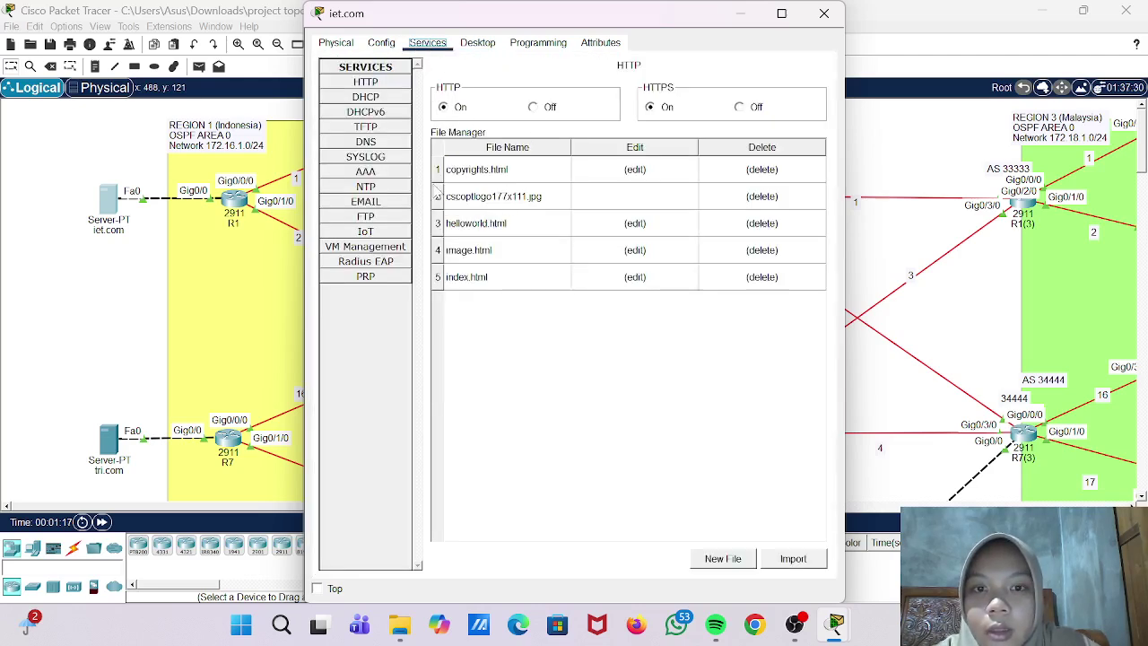
{"action": "left_click", "coordinate": [393, 145]}
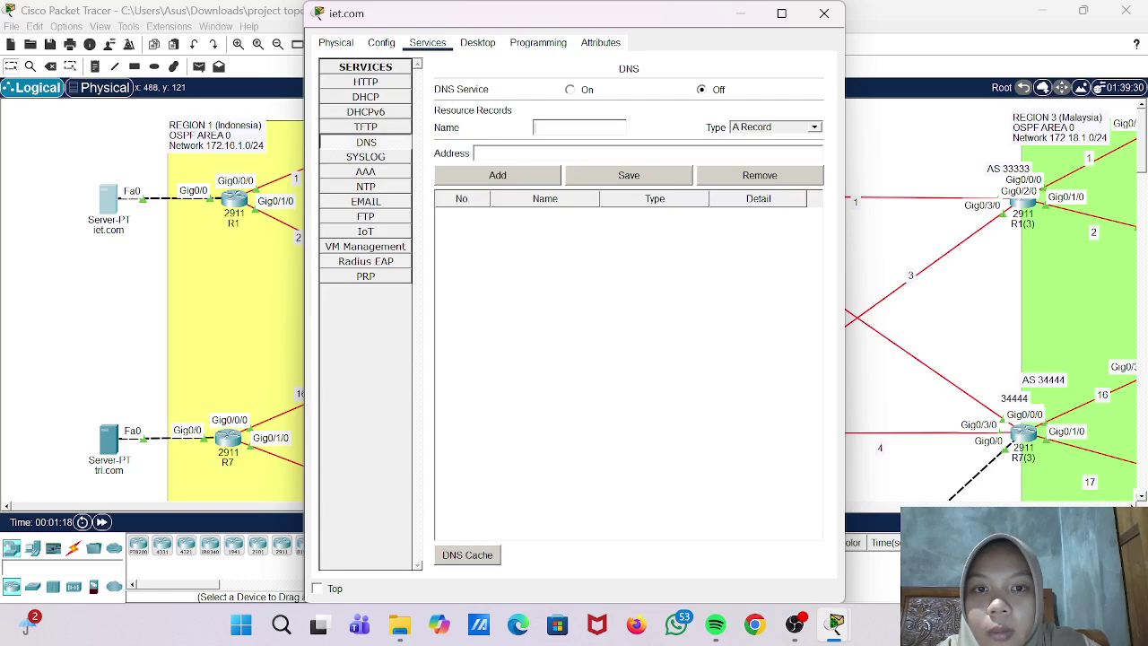
{"action": "type", "text": "iet"}
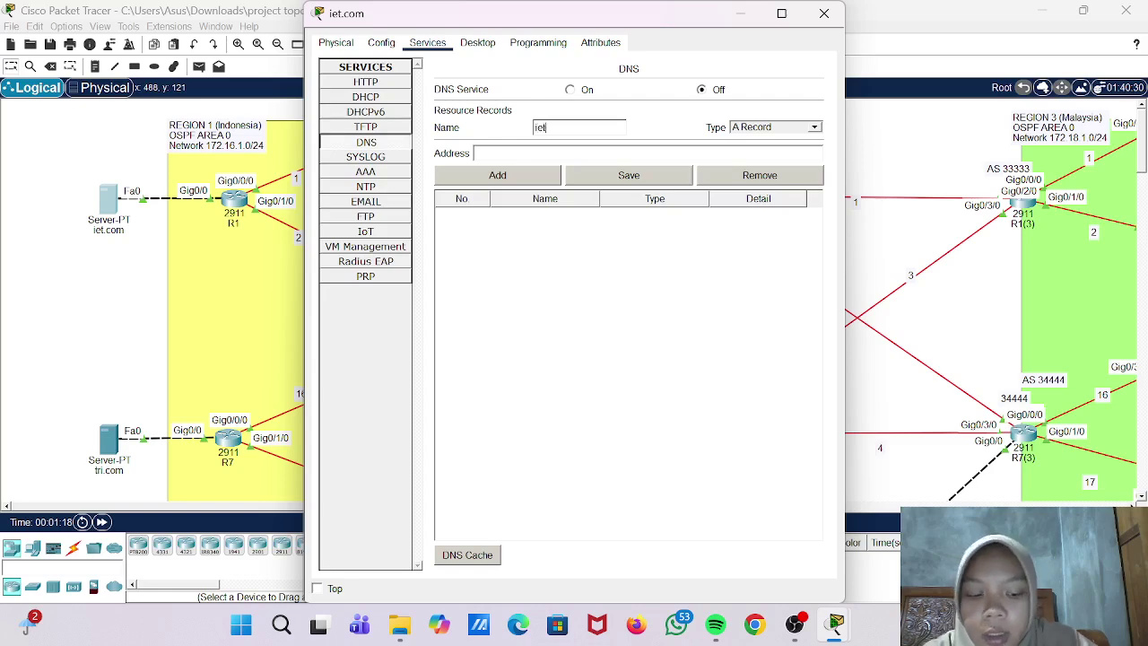
{"action": "type", "text": ".com"}
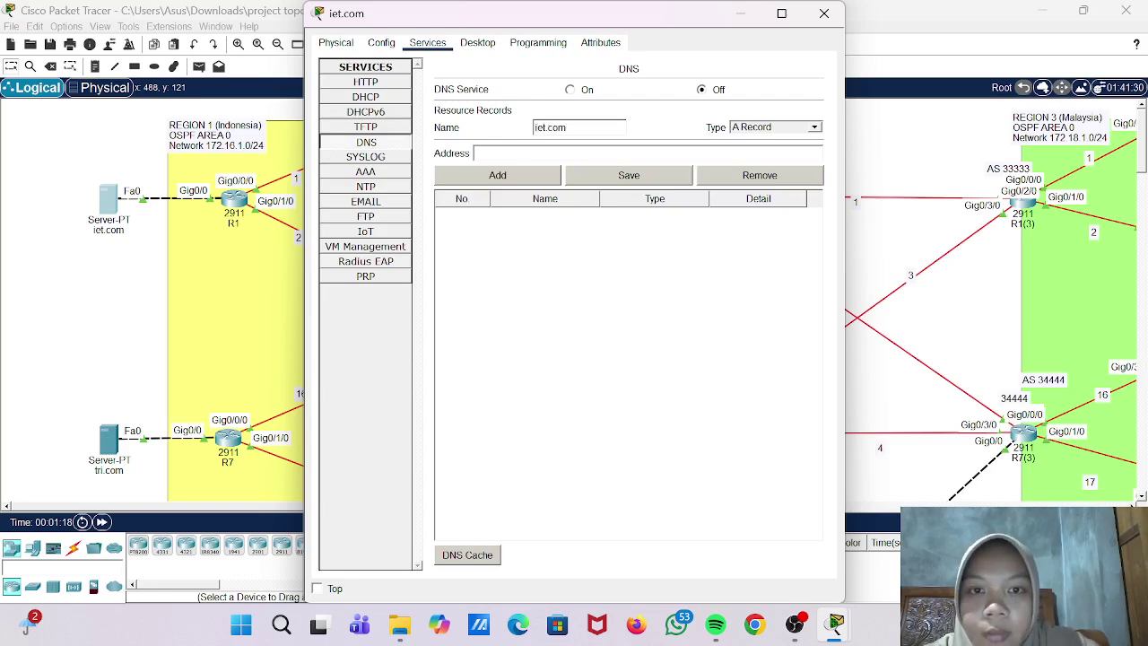
{"action": "key", "text": "ctrl+v"}
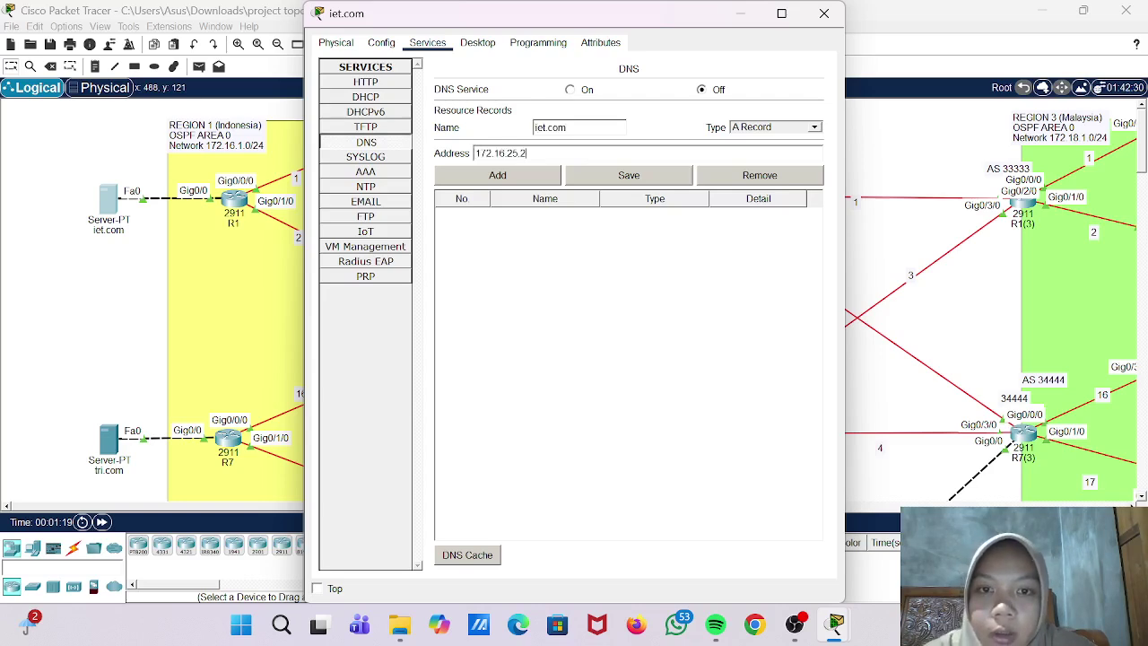
{"action": "left_click", "coordinate": [526, 178]}
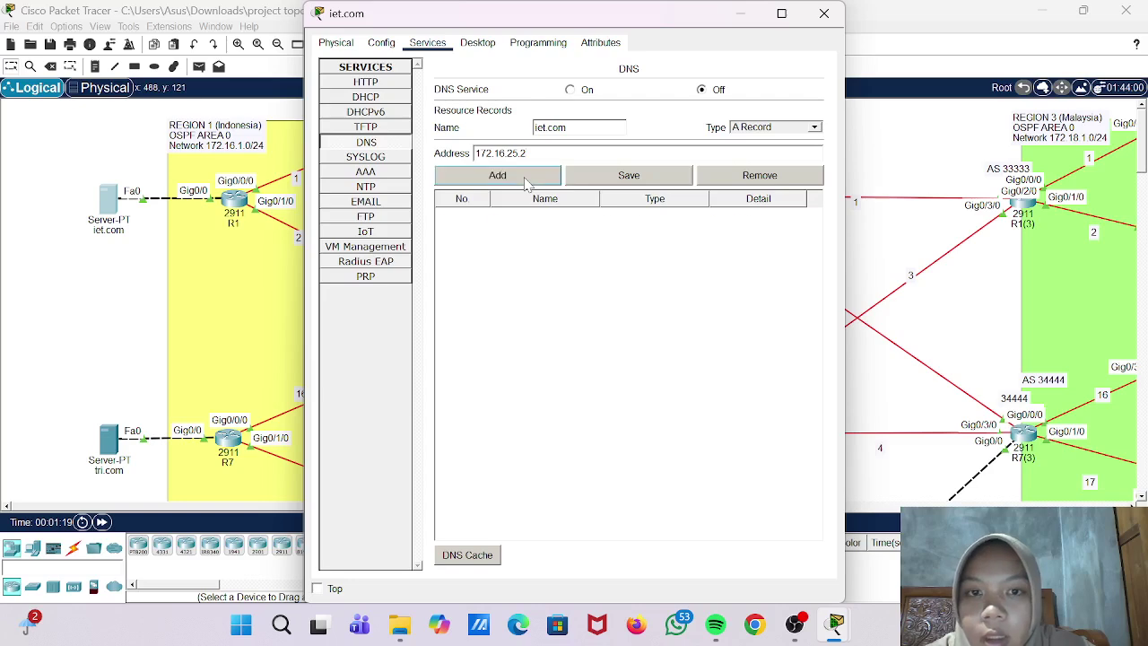
{"action": "left_click", "coordinate": [572, 91]}
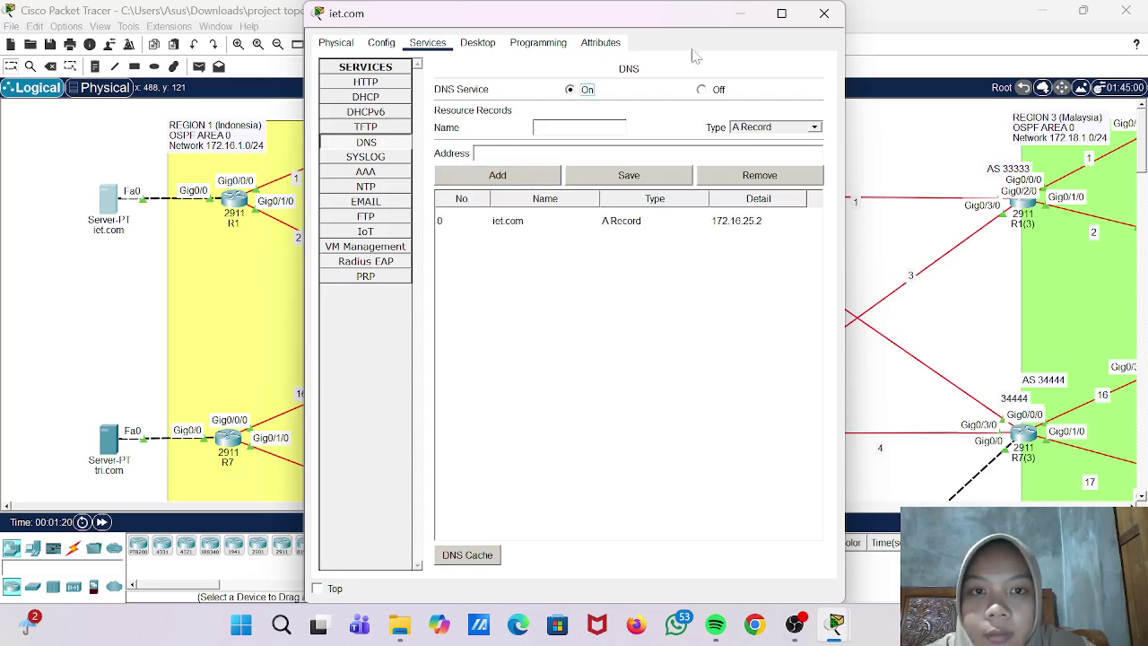
{"action": "left_click", "coordinate": [821, 15]}
- Copy the IPv4 address from the IP configuration of the tri.com server
{"action": "scroll", "coordinate": [77, 301], "scroll_direction": "down", "scroll_amount": 3}
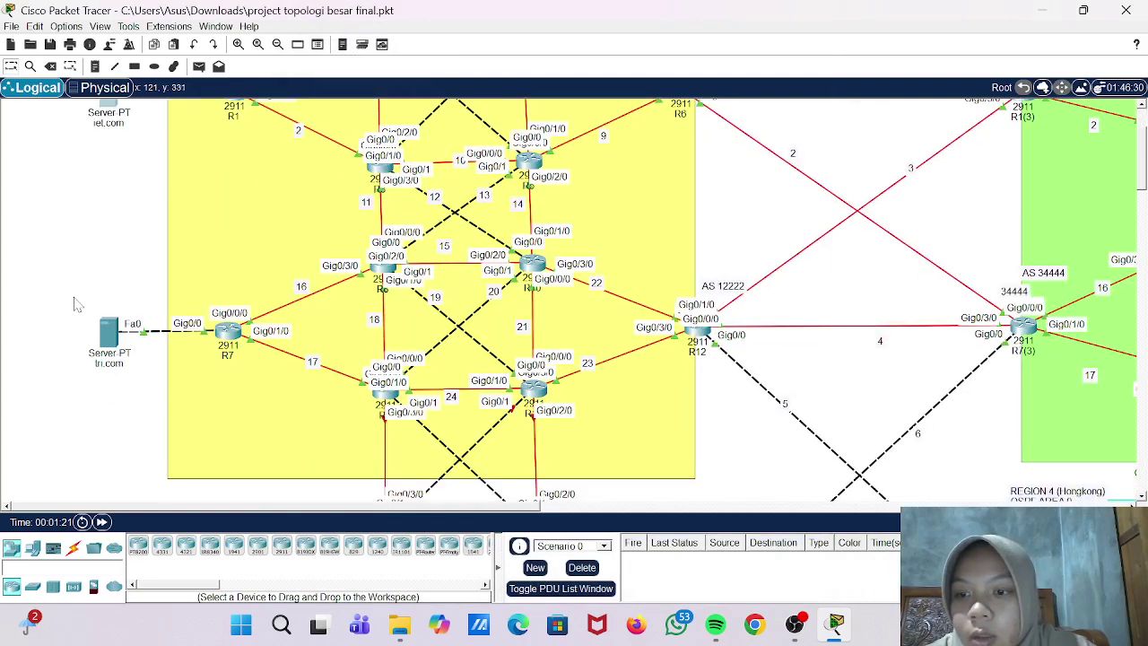
{"action": "left_click", "coordinate": [106, 335]}
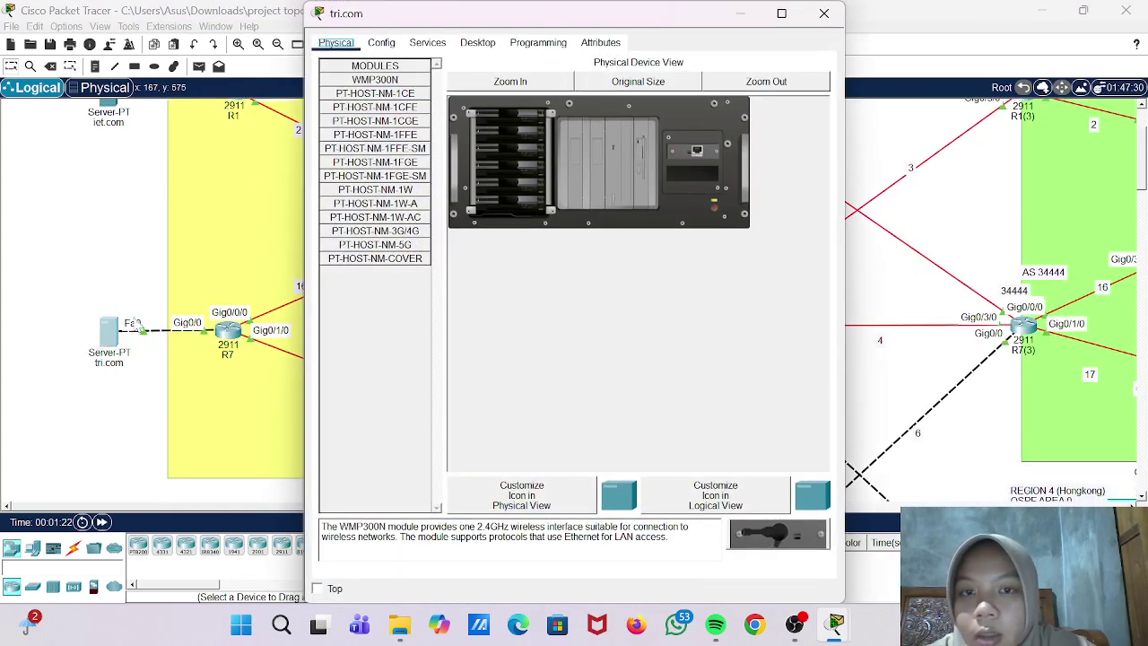
{"action": "left_click", "coordinate": [459, 47]}
{"action": "left_click", "coordinate": [379, 117]}
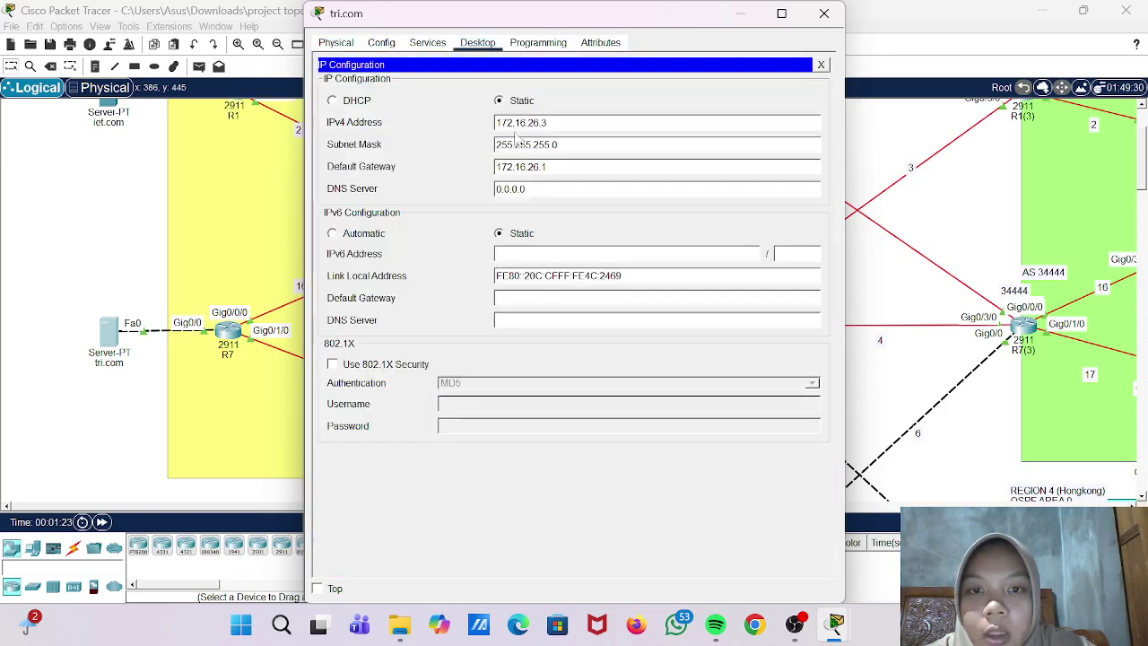
{"action": "left_click_drag", "start_coordinate": [547, 122], "coordinate": [494, 122]}
{"action": "key", "text": "ctrl+c"}
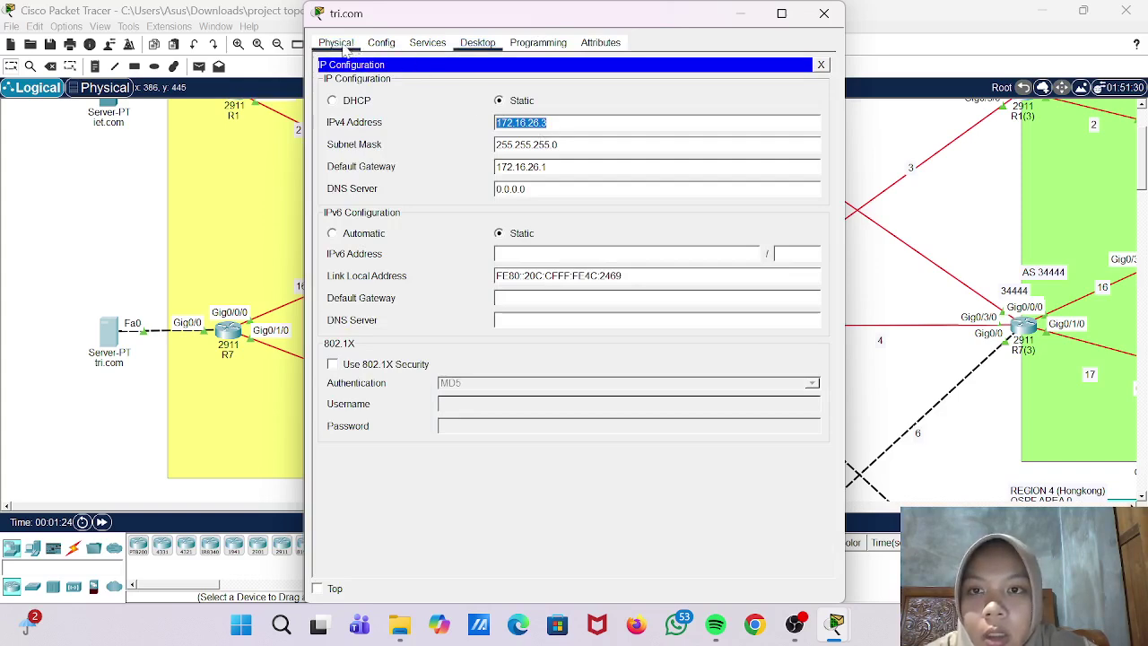
- Add a DNS A record for tri.com with address 172.16.26.3 on the tri.com server and turn its DNS service on
{"action": "left_click", "coordinate": [417, 44]}
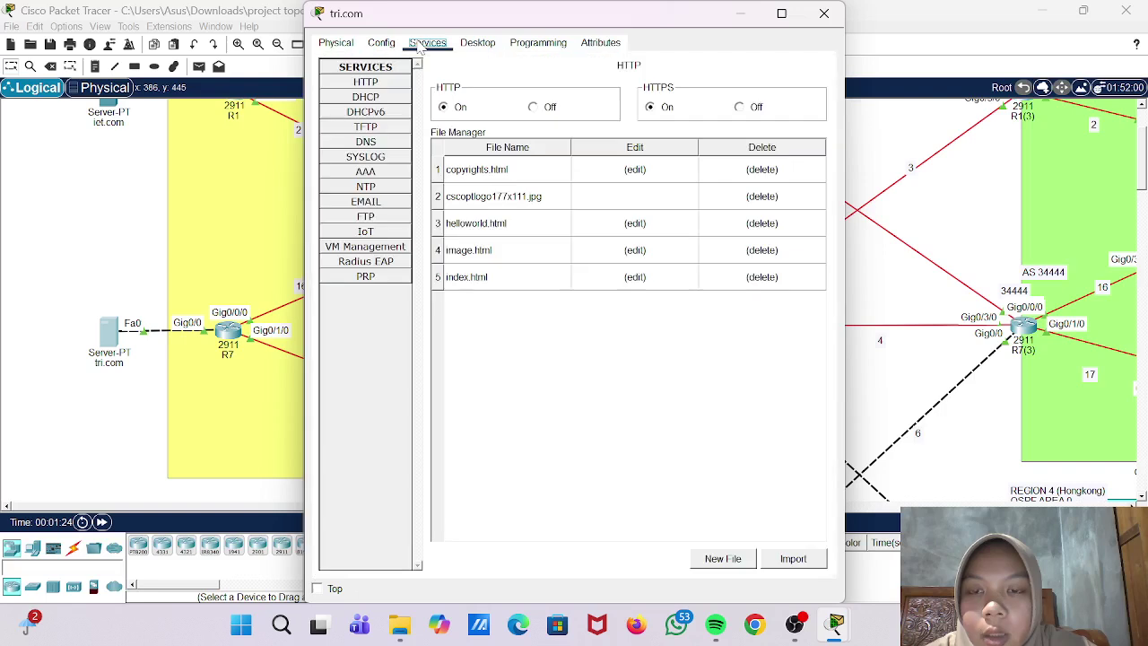
{"action": "left_click", "coordinate": [366, 142]}
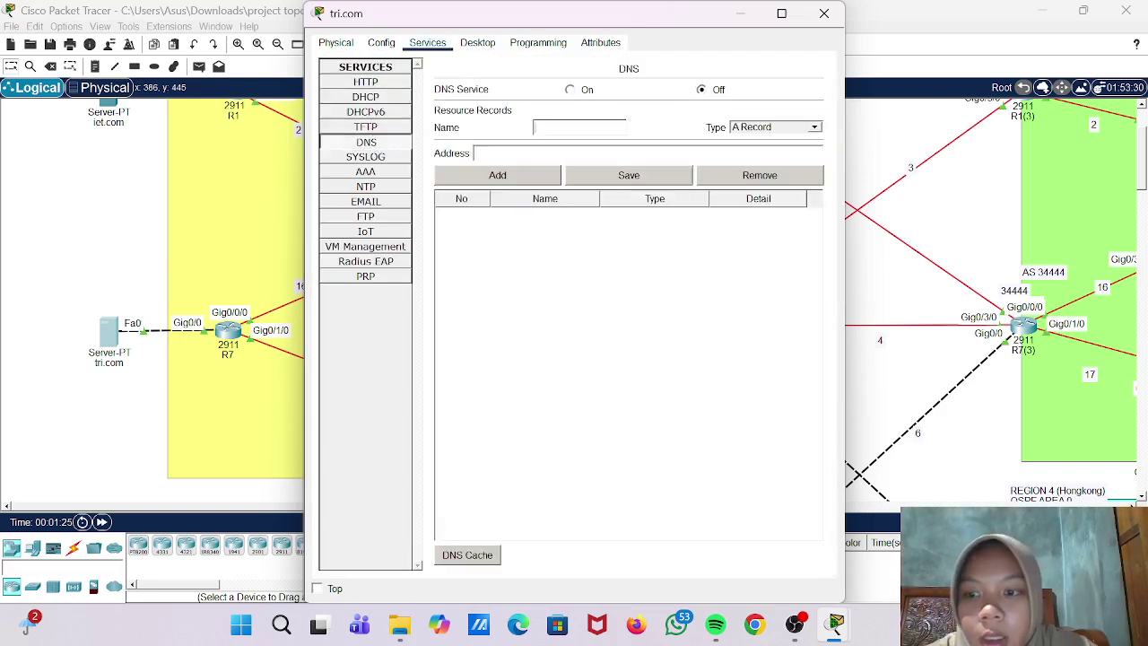
{"action": "type", "text": "tri.com"}
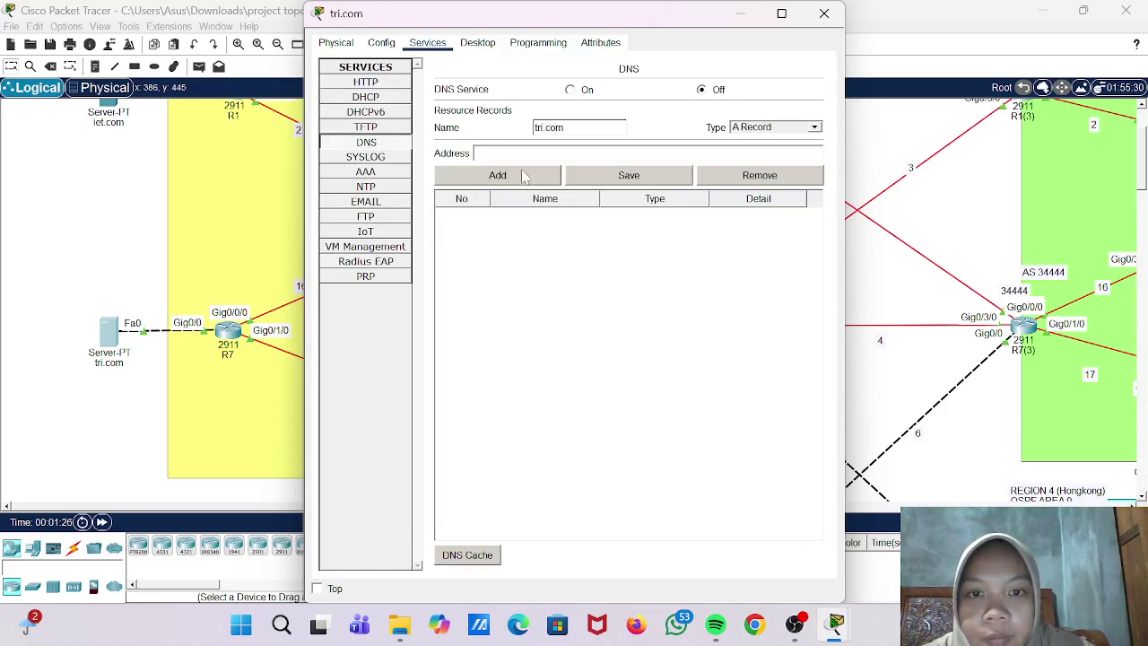
{"action": "key", "text": "ctrl+v"}
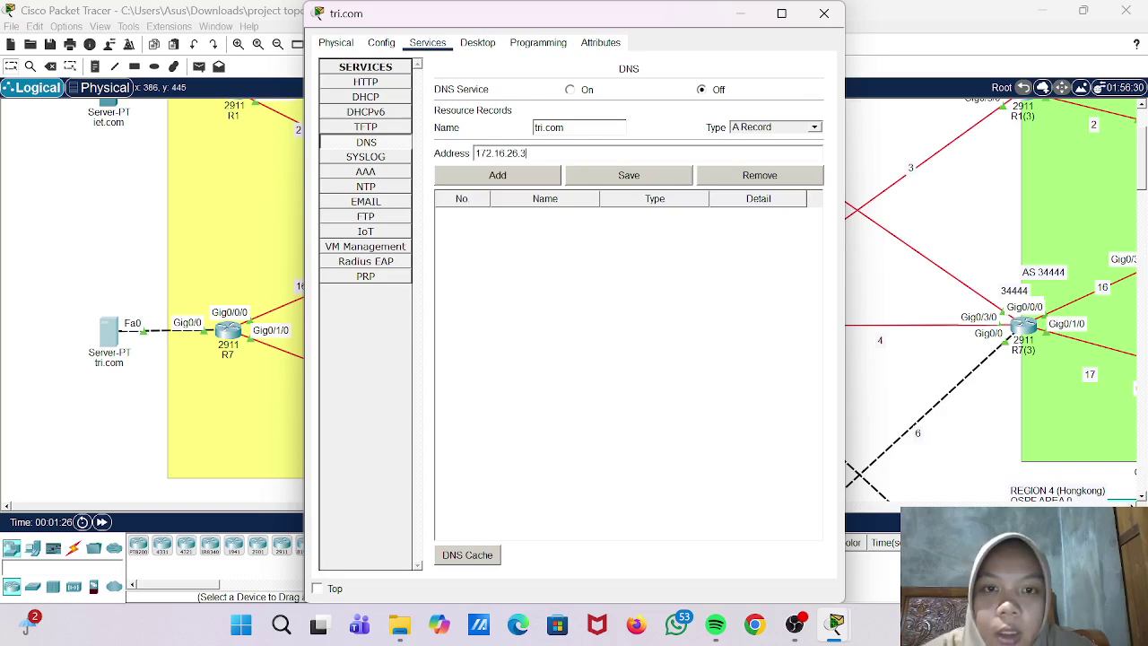
{"action": "left_click", "coordinate": [497, 175]}
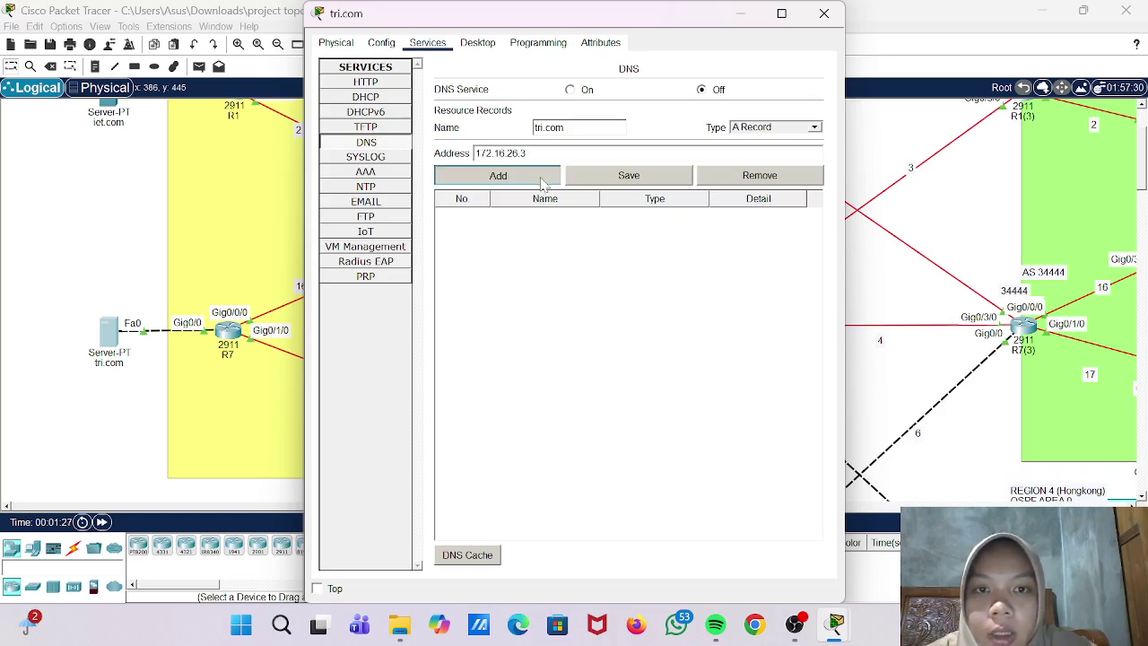
{"action": "left_click", "coordinate": [571, 91]}
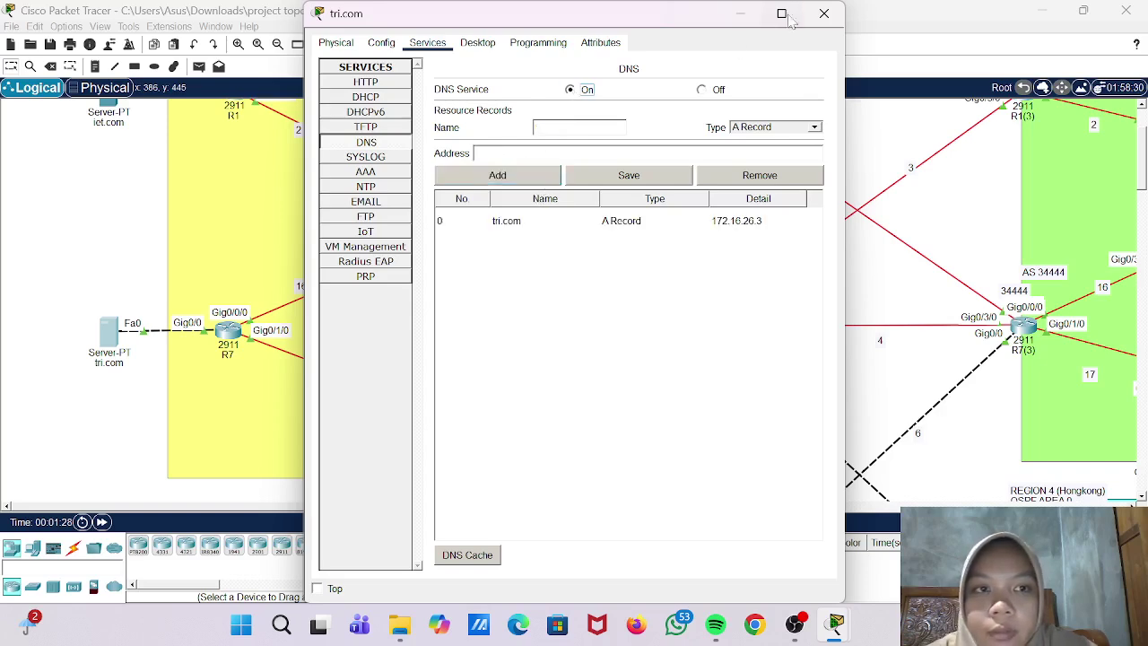
{"action": "left_click", "coordinate": [824, 14]}
- Open the IP configuration of DNS Server Public 2 in Region 2 and select its IPv4 address
{"action": "scroll", "coordinate": [216, 218], "scroll_direction": "down", "scroll_amount": 10}
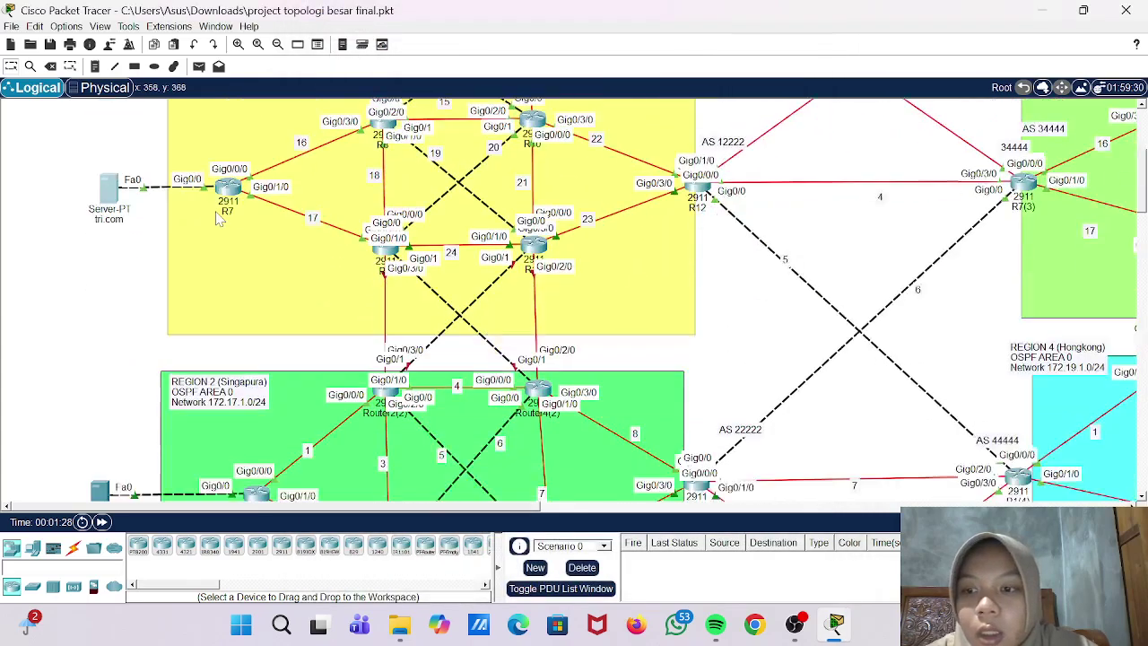
{"action": "scroll", "coordinate": [163, 359], "scroll_direction": "down", "scroll_amount": 4}
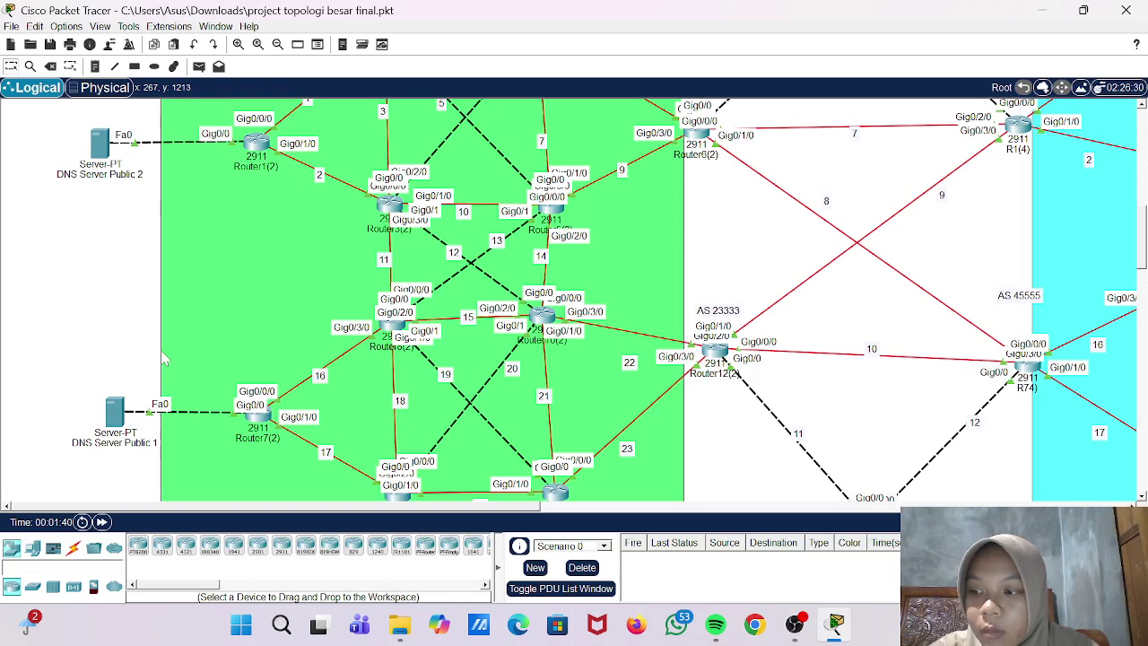
{"action": "scroll", "coordinate": [103, 143], "scroll_direction": "up", "scroll_amount": 4}
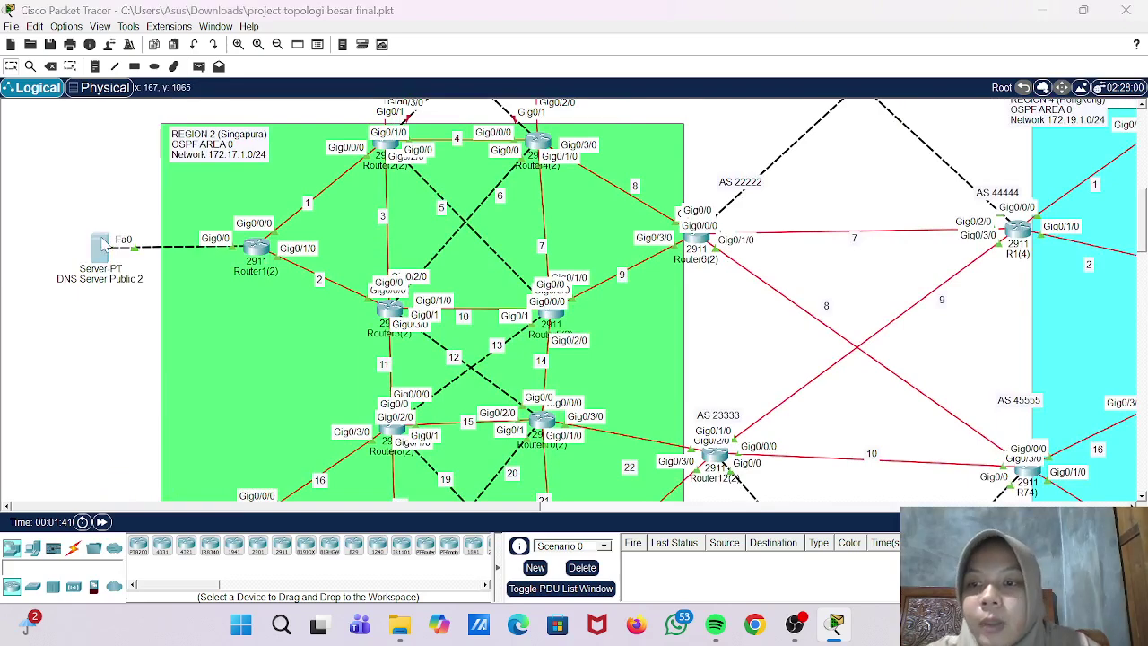
{"action": "left_click", "coordinate": [101, 246]}
{"action": "left_click", "coordinate": [531, 47]}
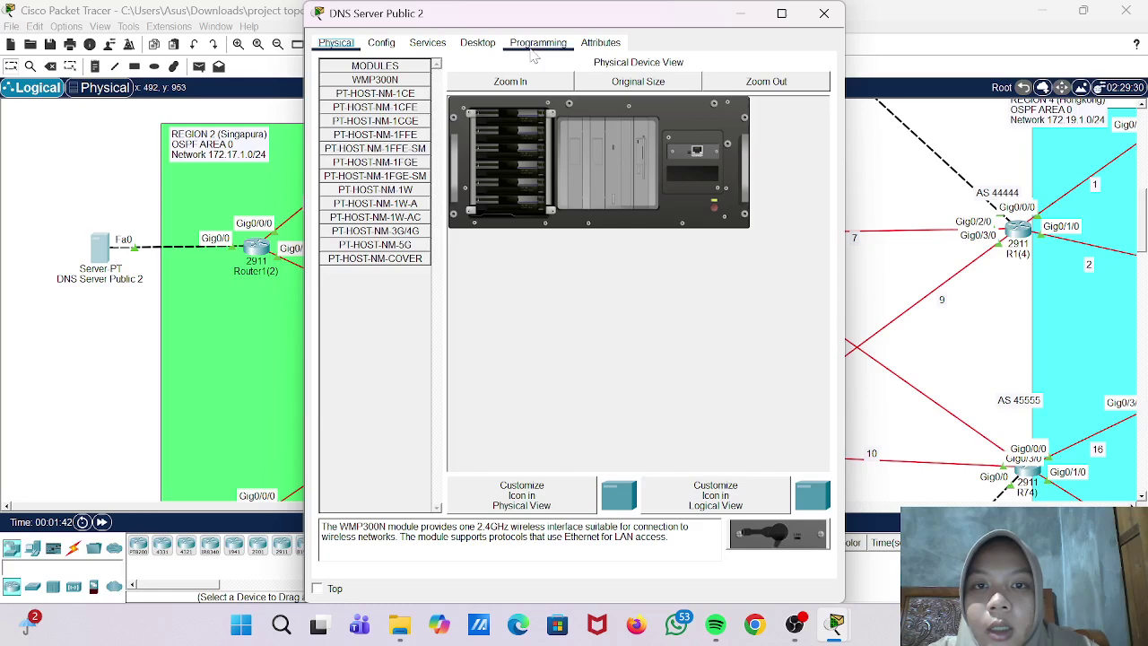
{"action": "left_click", "coordinate": [492, 52]}
{"action": "left_click", "coordinate": [391, 111]}
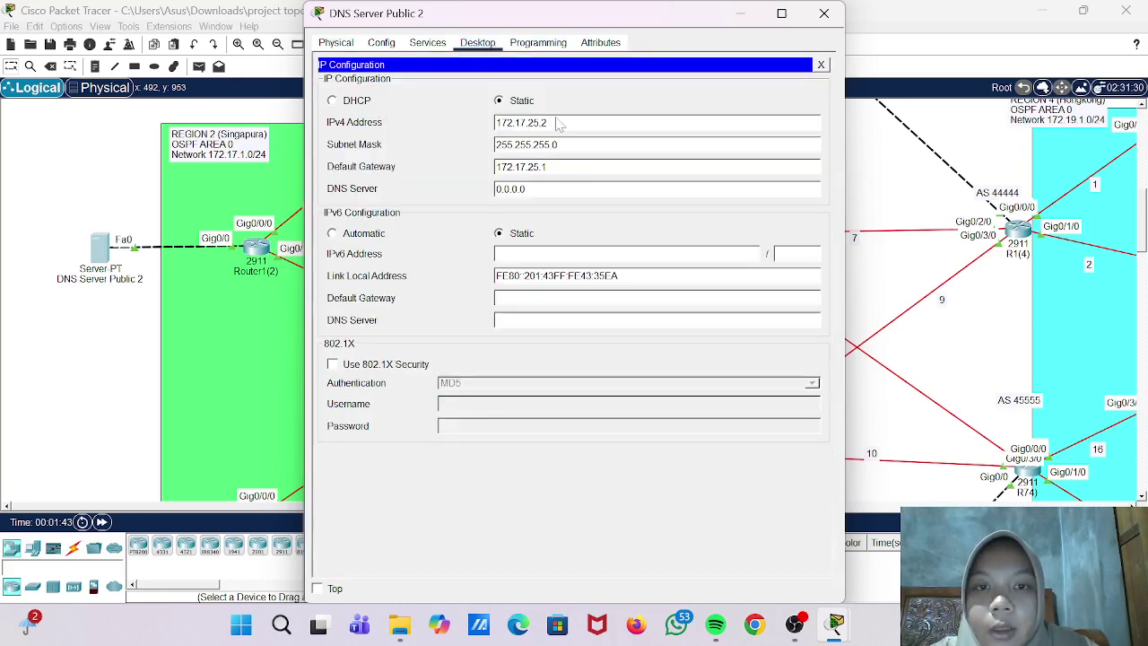
{"action": "left_click_drag", "start_coordinate": [549, 122], "coordinate": [495, 122]}
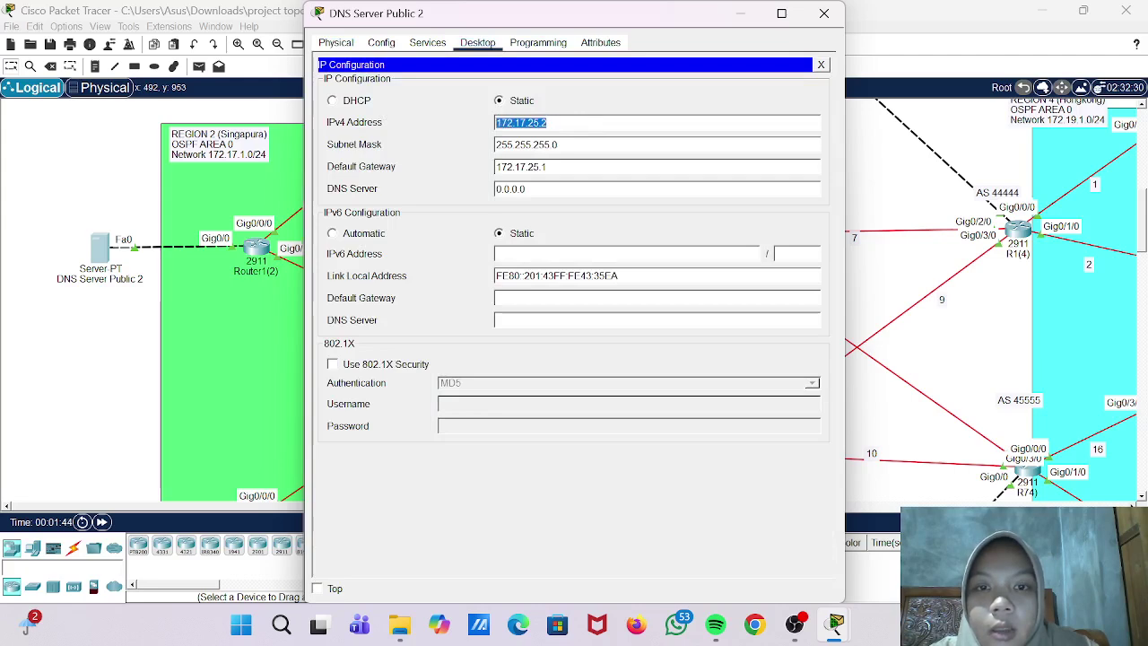
- Open the DNS service settings of DNS Server Public 2, then return to the topology
{"action": "left_click", "coordinate": [437, 47]}
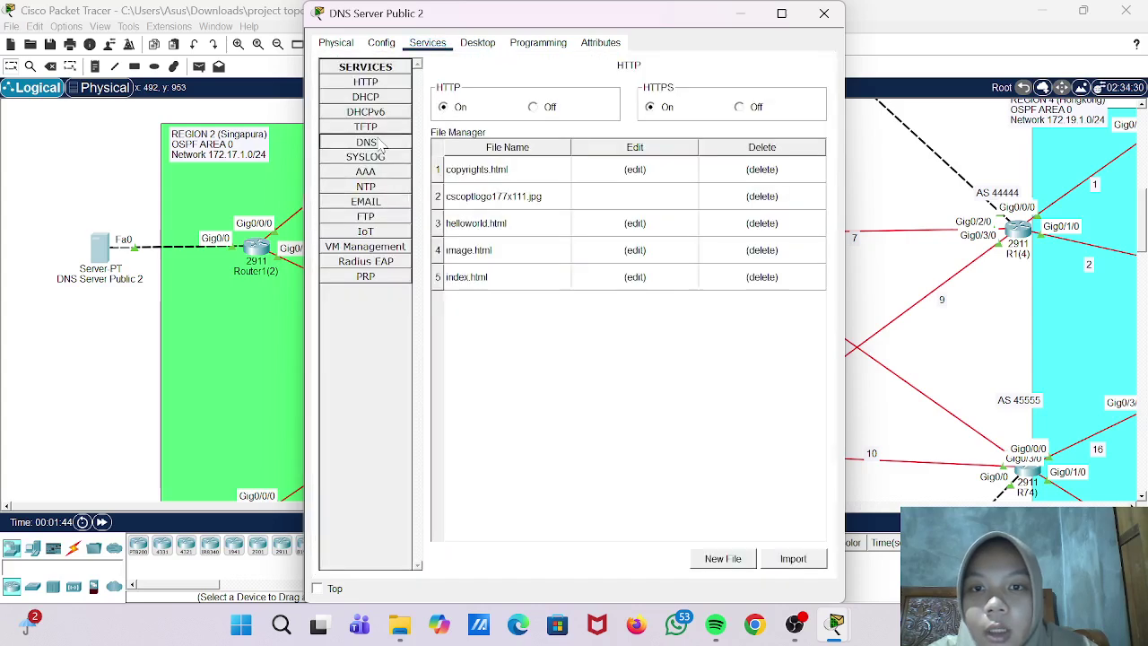
{"action": "left_click", "coordinate": [402, 146]}
{"action": "left_click", "coordinate": [542, 127]}
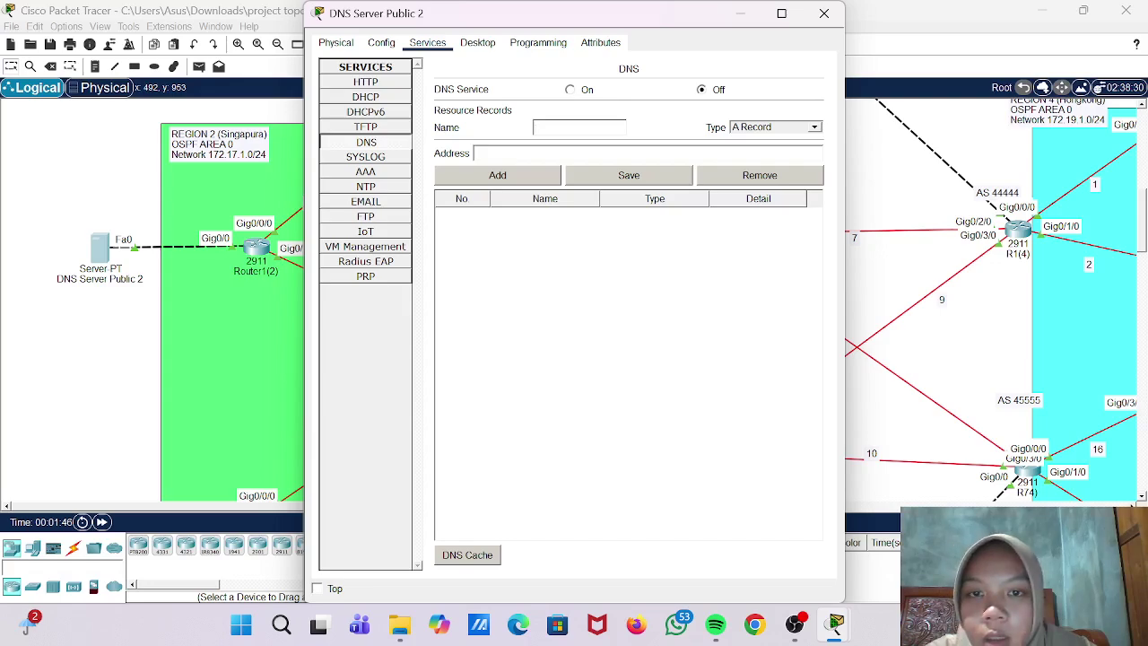
{"action": "left_click", "coordinate": [76, 366]}
- Copy the IPv4 address from the IP configuration of DNS Server Public 1 in Region 2
{"action": "scroll", "coordinate": [78, 367], "scroll_direction": "down", "scroll_amount": 5}
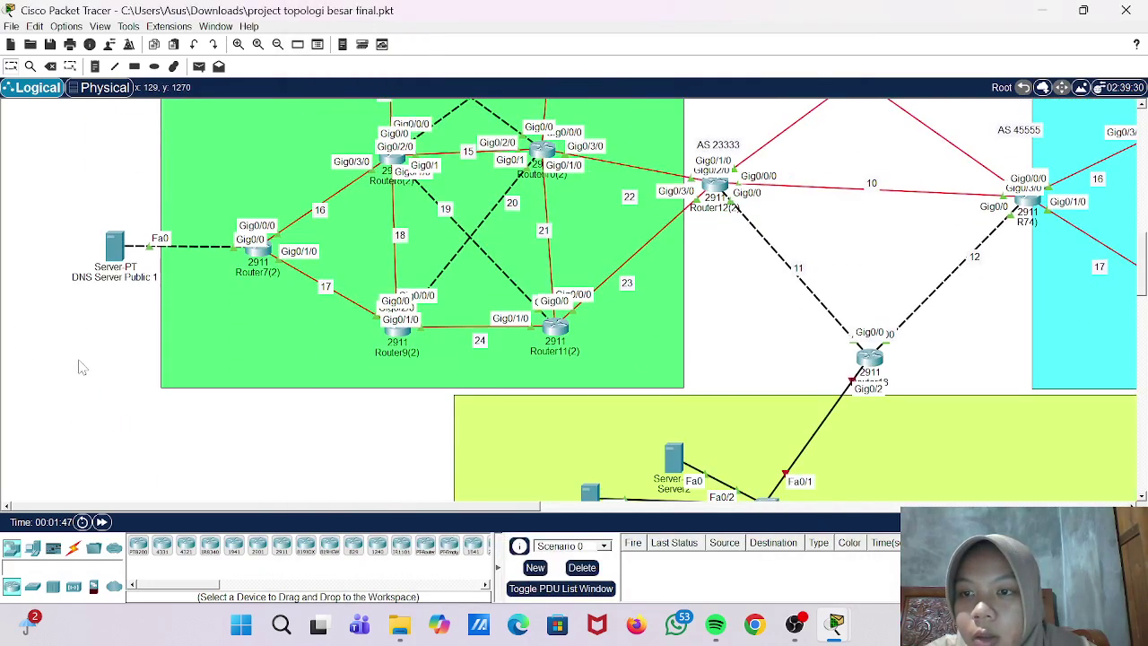
{"action": "left_click", "coordinate": [114, 251]}
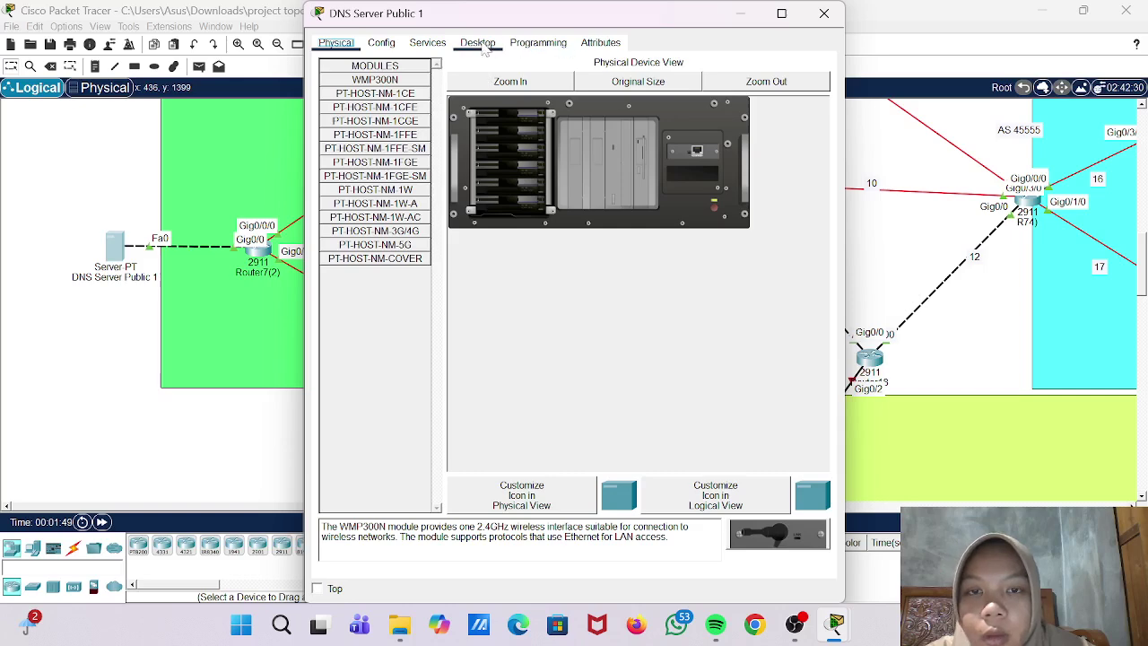
{"action": "left_click", "coordinate": [528, 47]}
{"action": "left_click", "coordinate": [485, 47]}
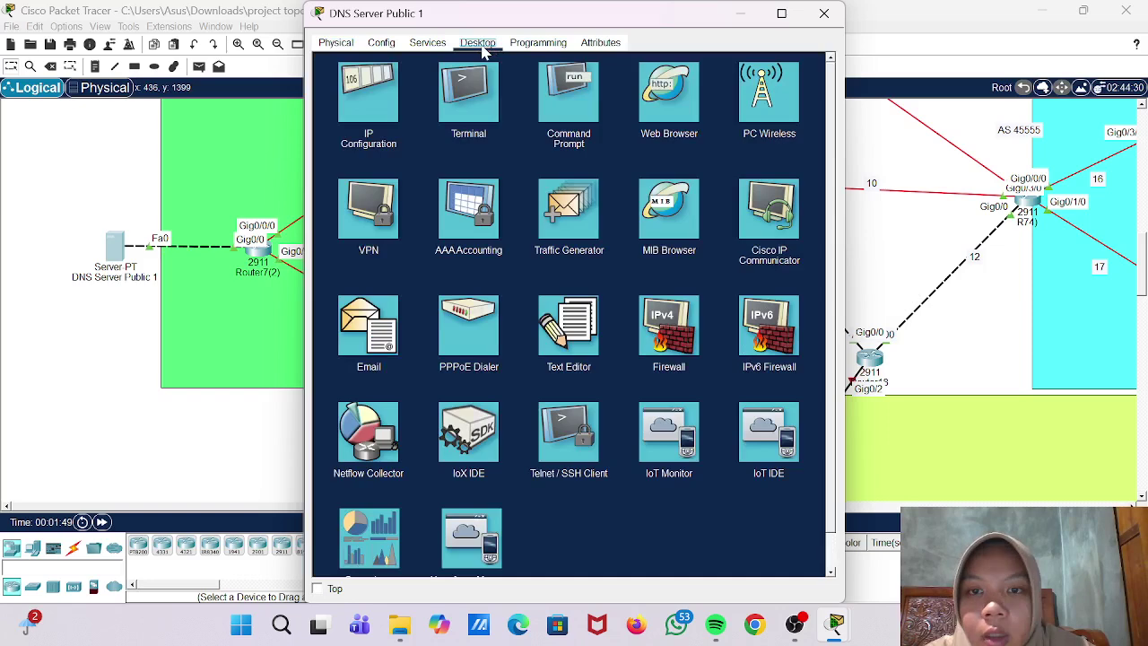
{"action": "left_click", "coordinate": [388, 104]}
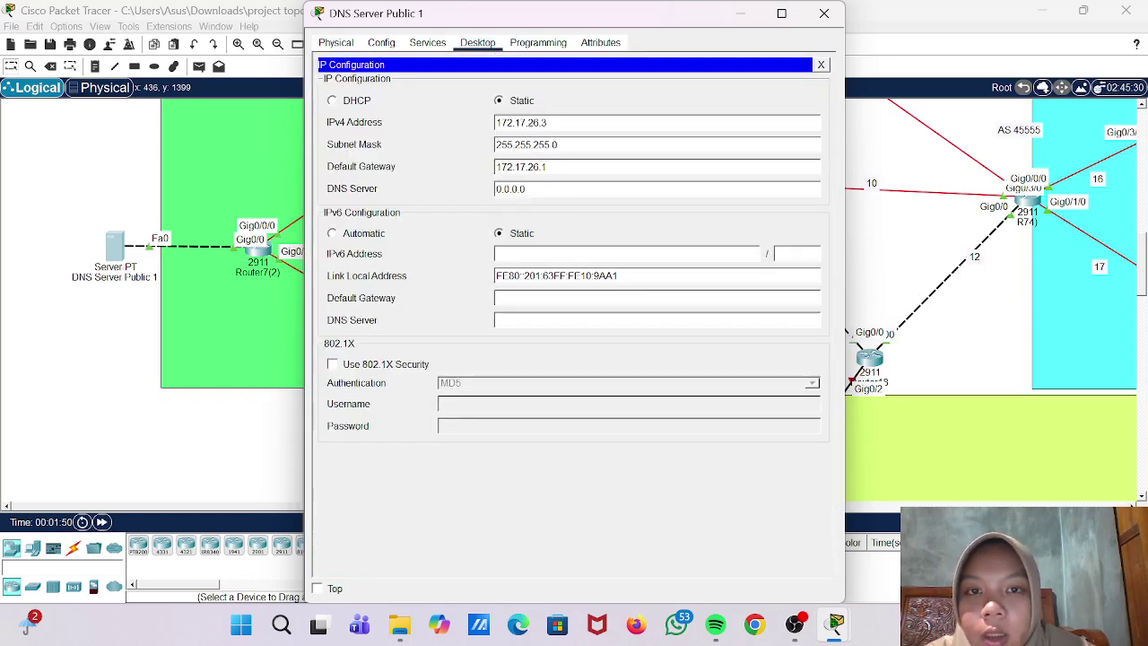
{"action": "left_click_drag", "start_coordinate": [547, 122], "coordinate": [494, 131]}
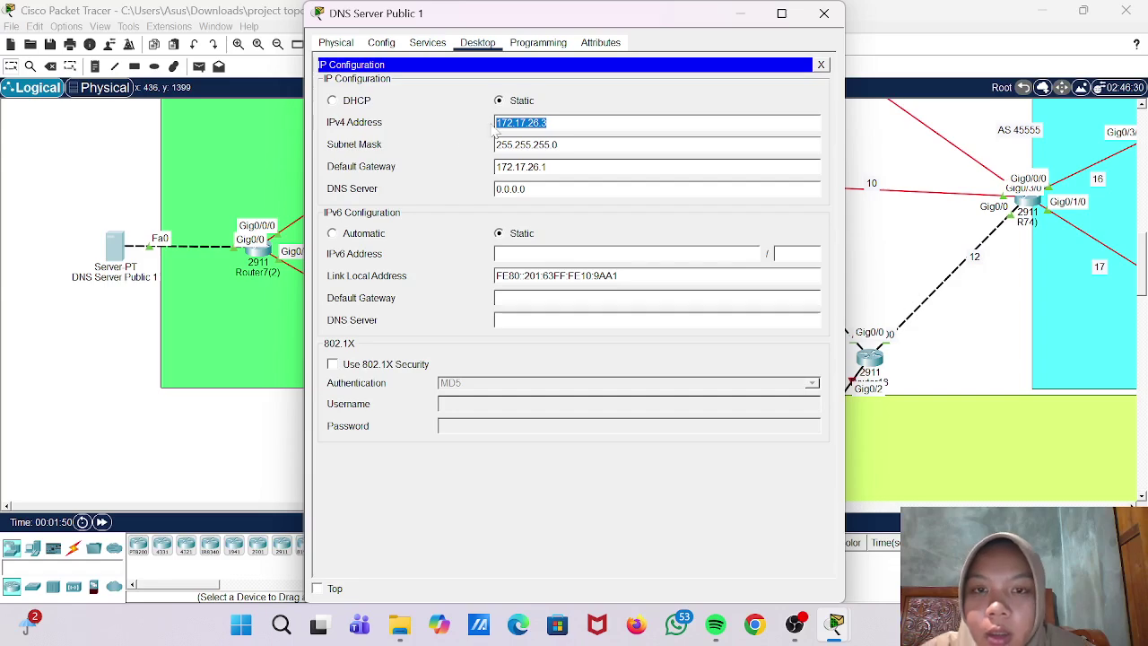
- Add a DNS A record for dnsp1.com with address 172.17.26.3 on DNS Server Public 2
{"action": "left_click", "coordinate": [135, 177]}
{"action": "scroll", "coordinate": [134, 178], "scroll_direction": "up", "scroll_amount": 5}
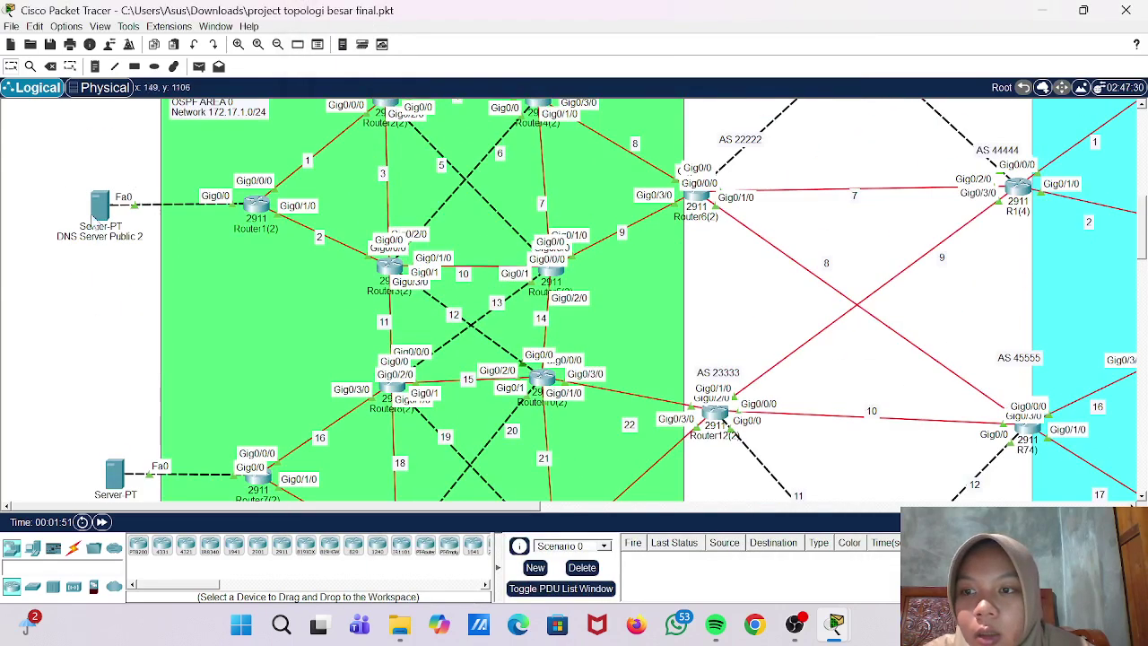
{"action": "left_click", "coordinate": [102, 204]}
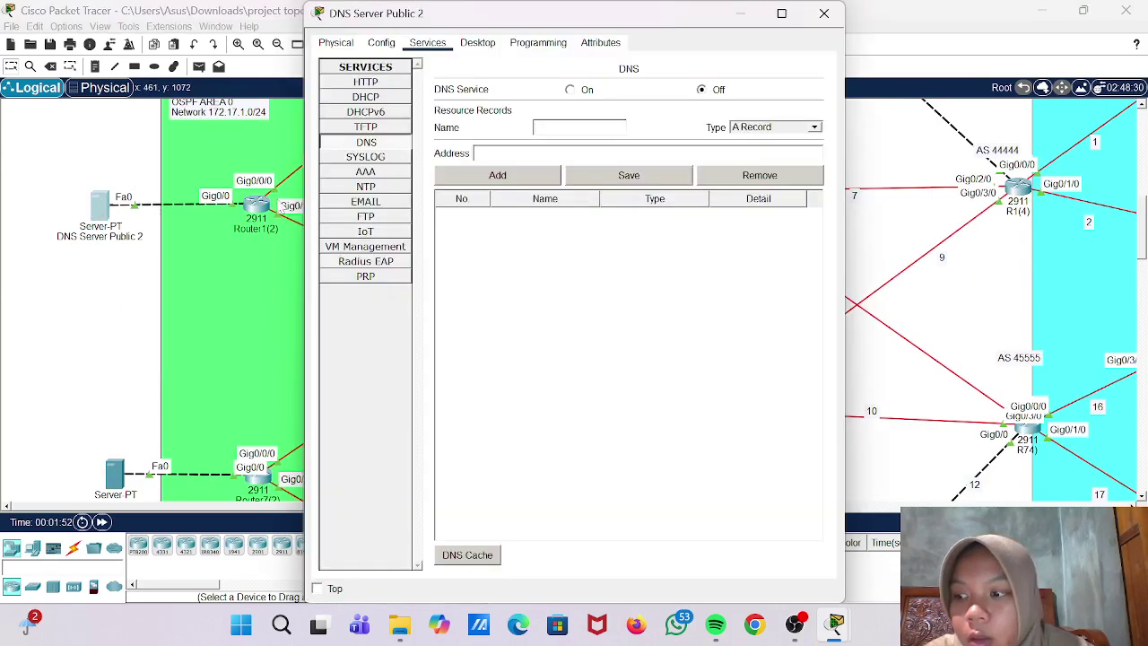
{"action": "left_click", "coordinate": [536, 126]}
{"action": "type", "text": "sh"}
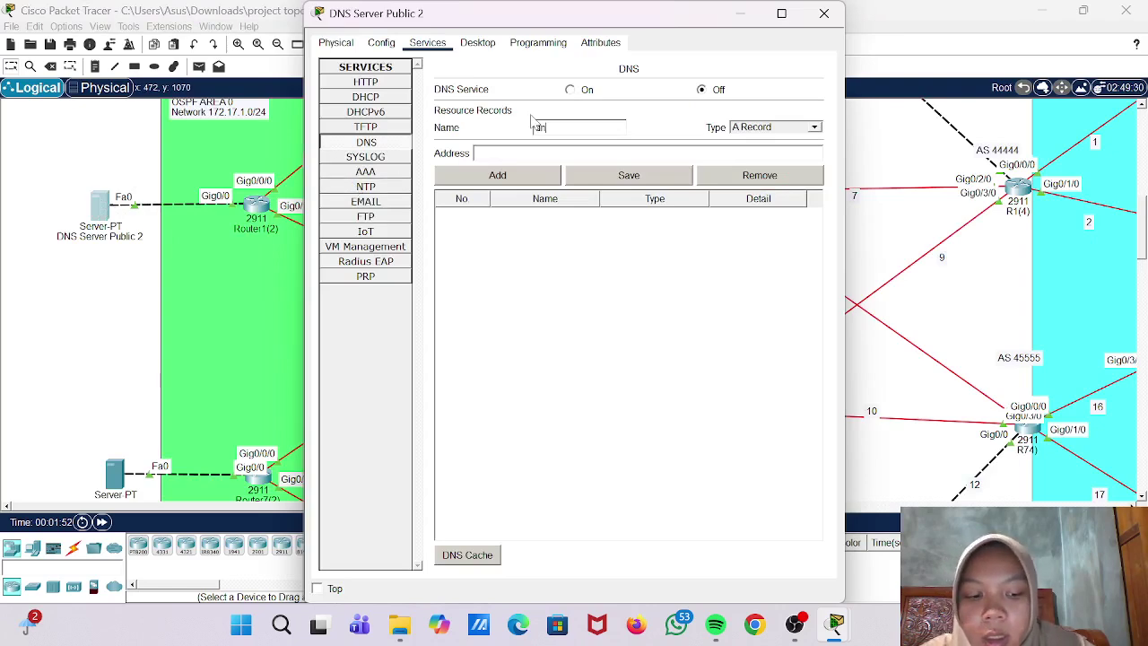
{"action": "type", "text": "sp1.com"}
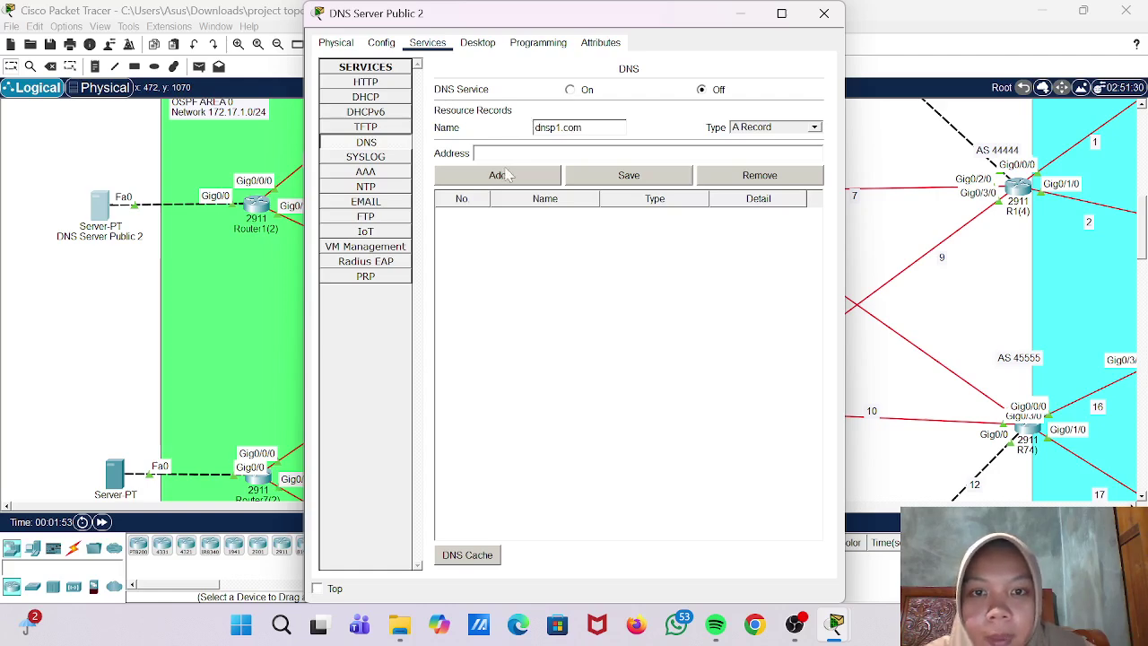
{"action": "left_click", "coordinate": [538, 153]}
{"action": "type", "text": "172.17.26.3"}
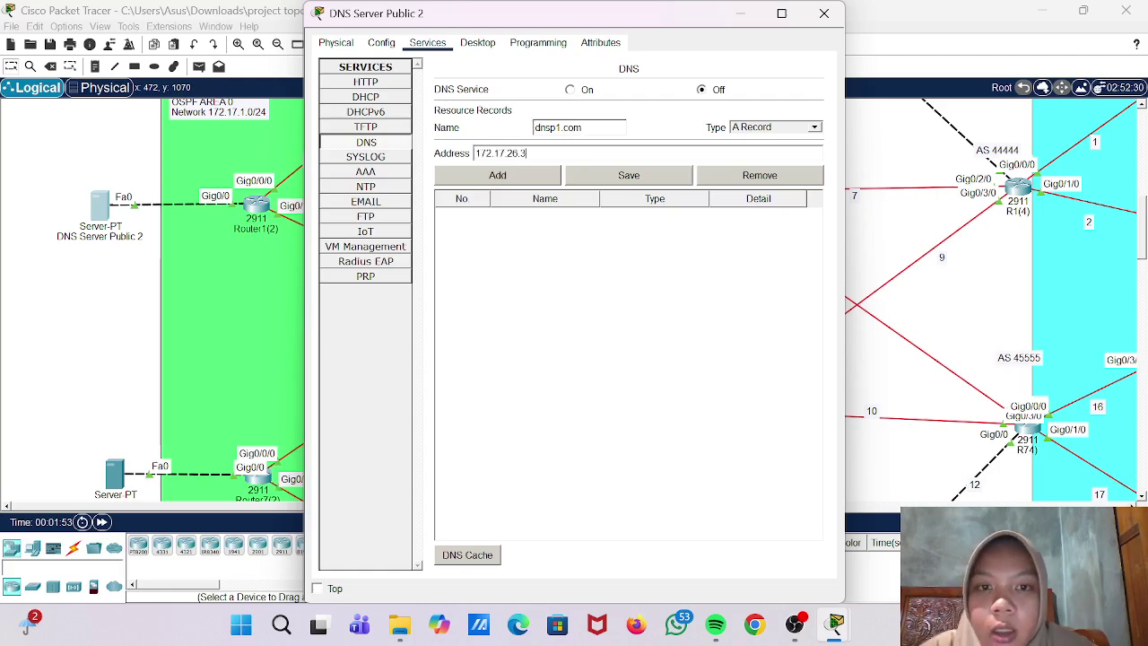
{"action": "left_click", "coordinate": [494, 178]}
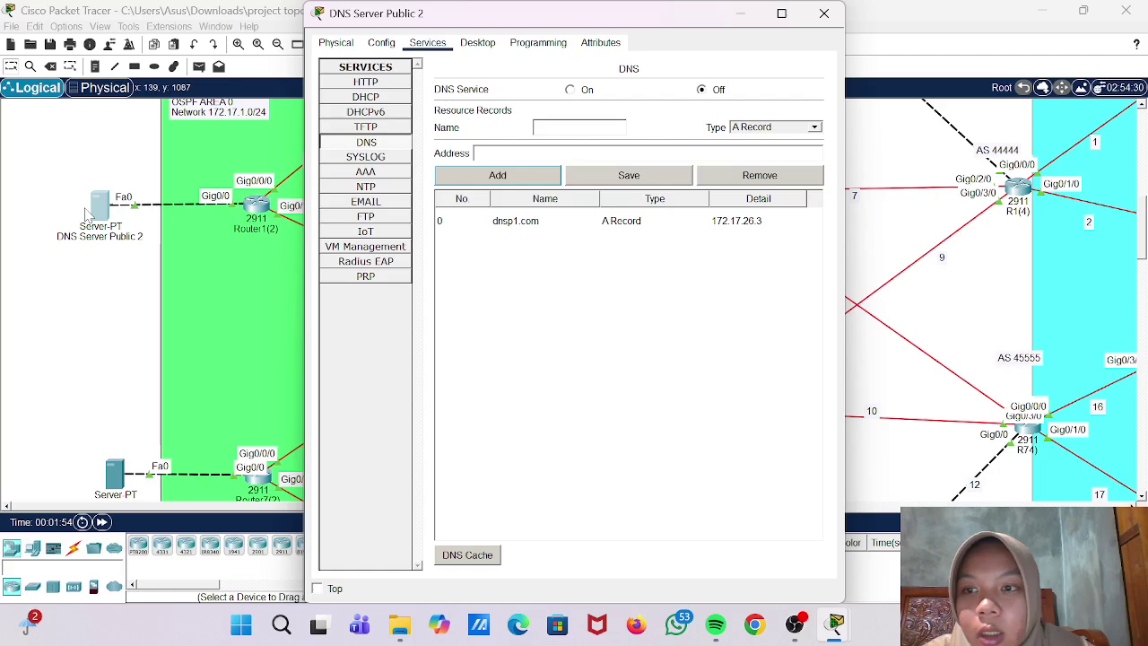
- Copy the IPv4 address from the IP configuration of DNS Server Public 2
{"action": "left_click", "coordinate": [516, 44]}
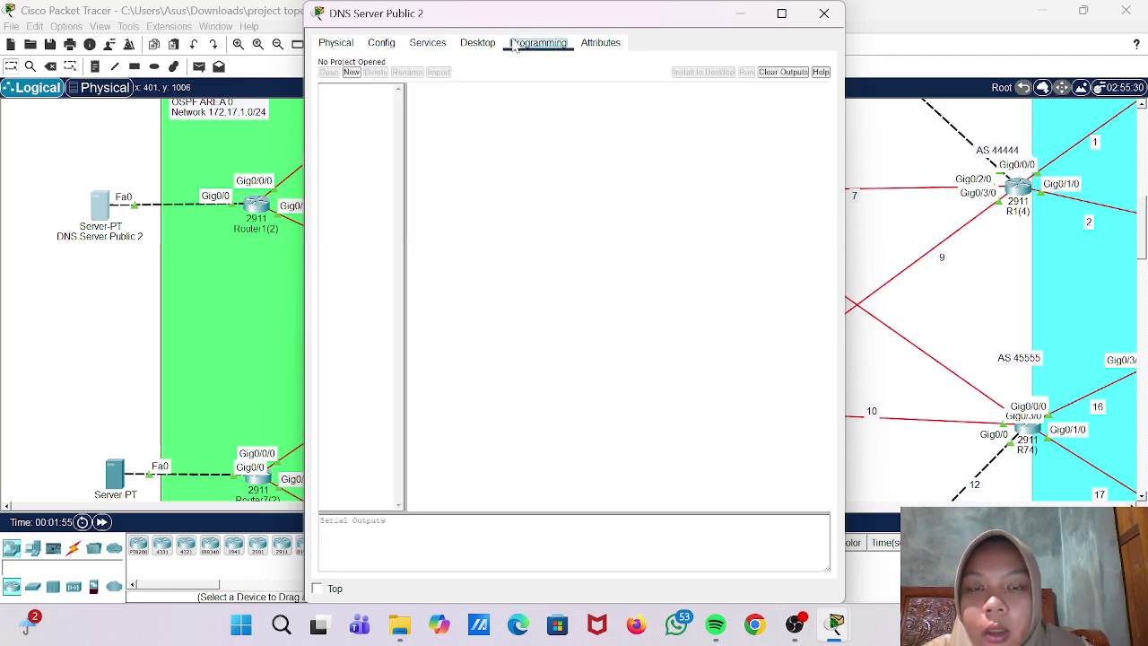
{"action": "left_click", "coordinate": [477, 43]}
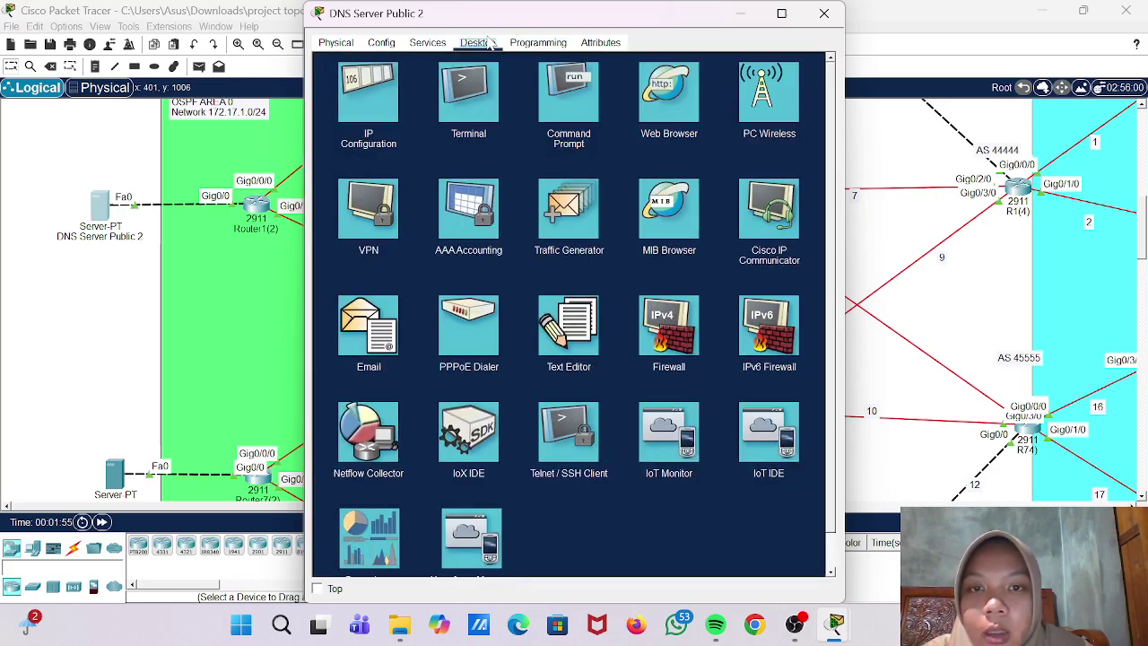
{"action": "left_click", "coordinate": [364, 106]}
{"action": "left_click_drag", "start_coordinate": [547, 122], "coordinate": [487, 125]}
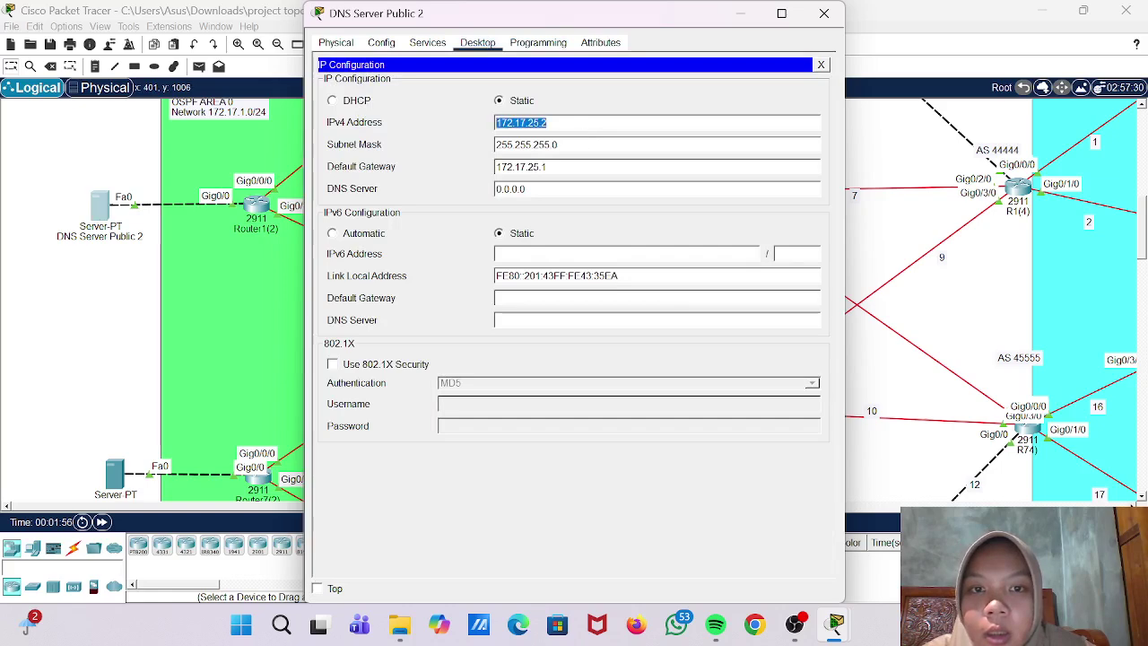
- Add a DNS A record for dnsp2.com with address 172.17.25.2 on DNS Server Public 2
{"action": "left_click", "coordinate": [428, 43]}
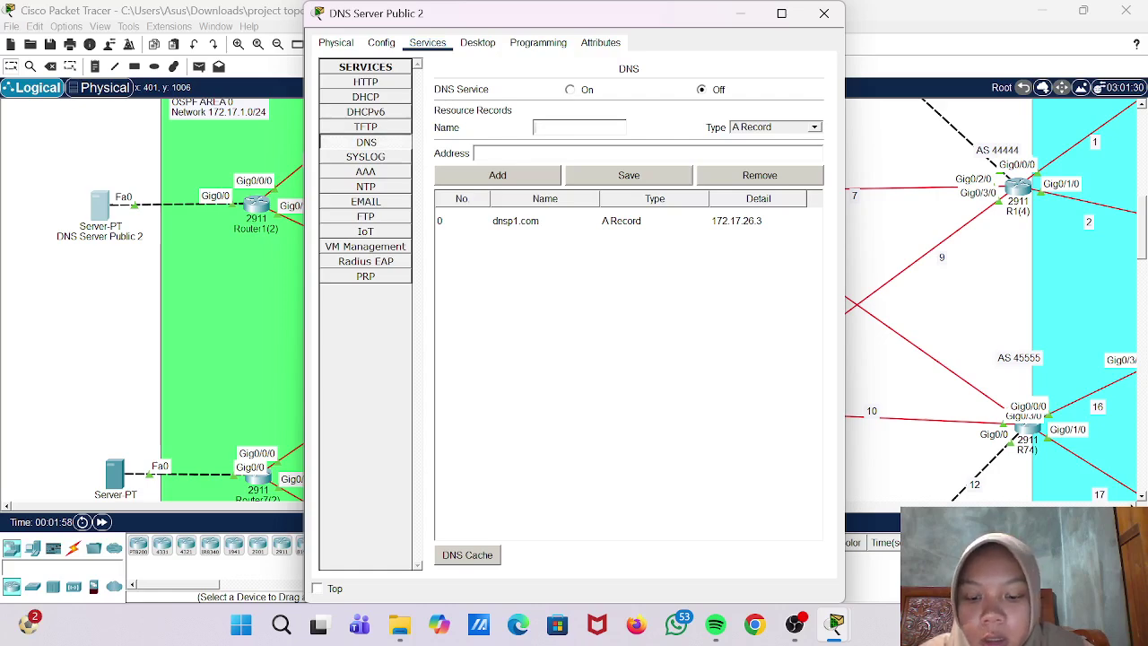
{"action": "type", "text": "nsp2"}
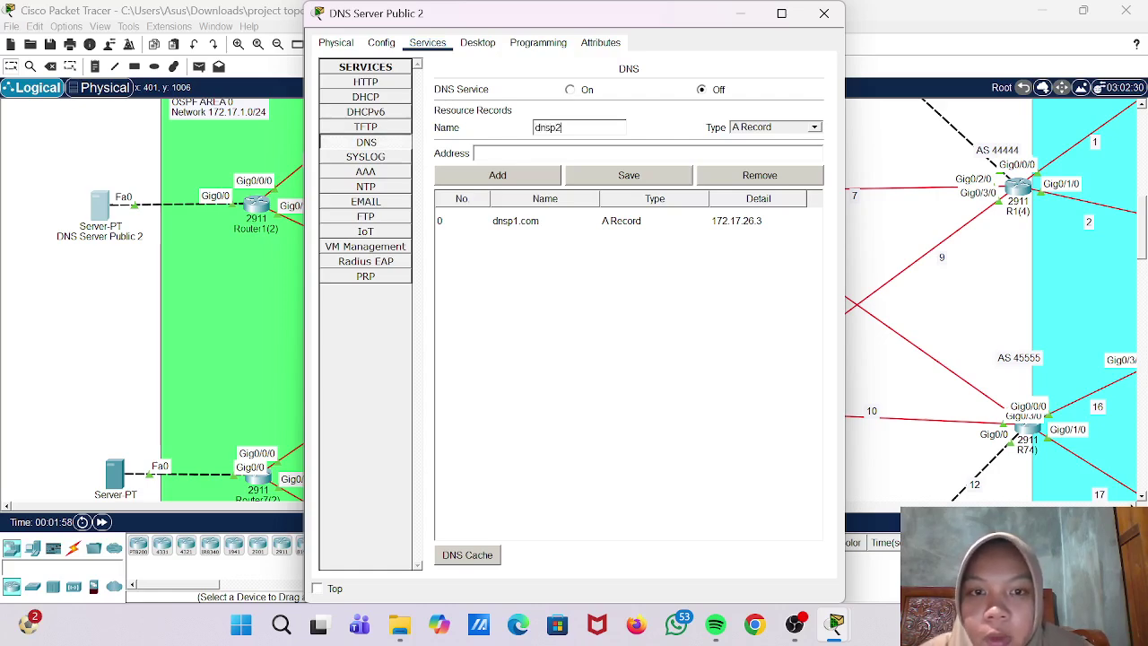
{"action": "type", "text": ".com"}
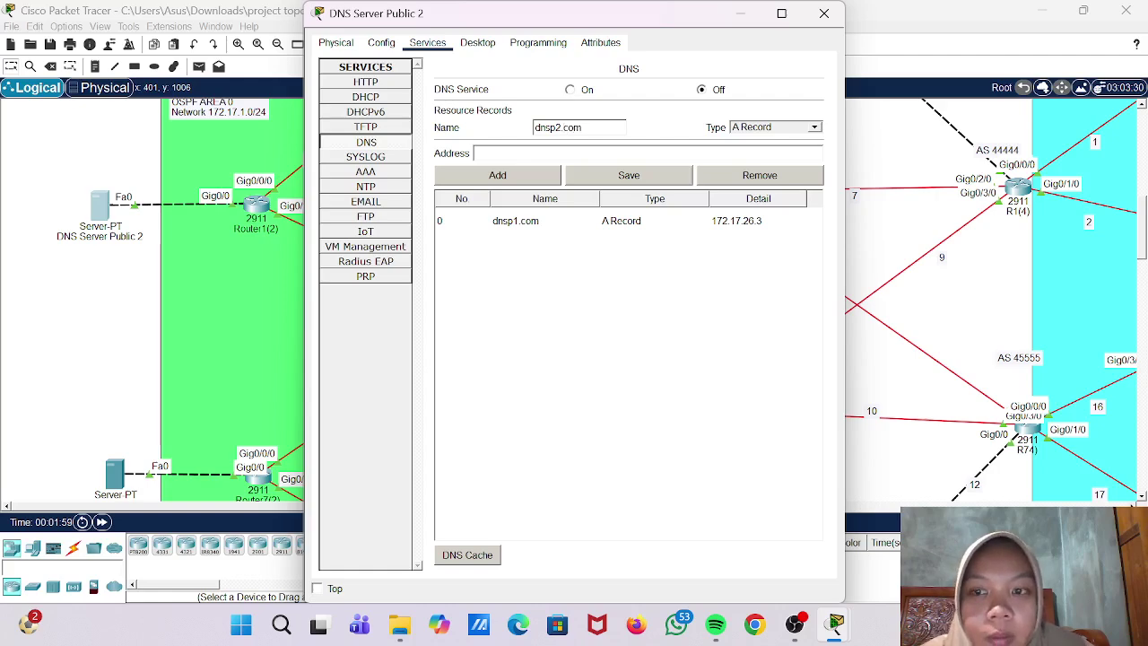
{"action": "key", "text": "Tab"}
{"action": "type", "text": "172.17.25.2"}
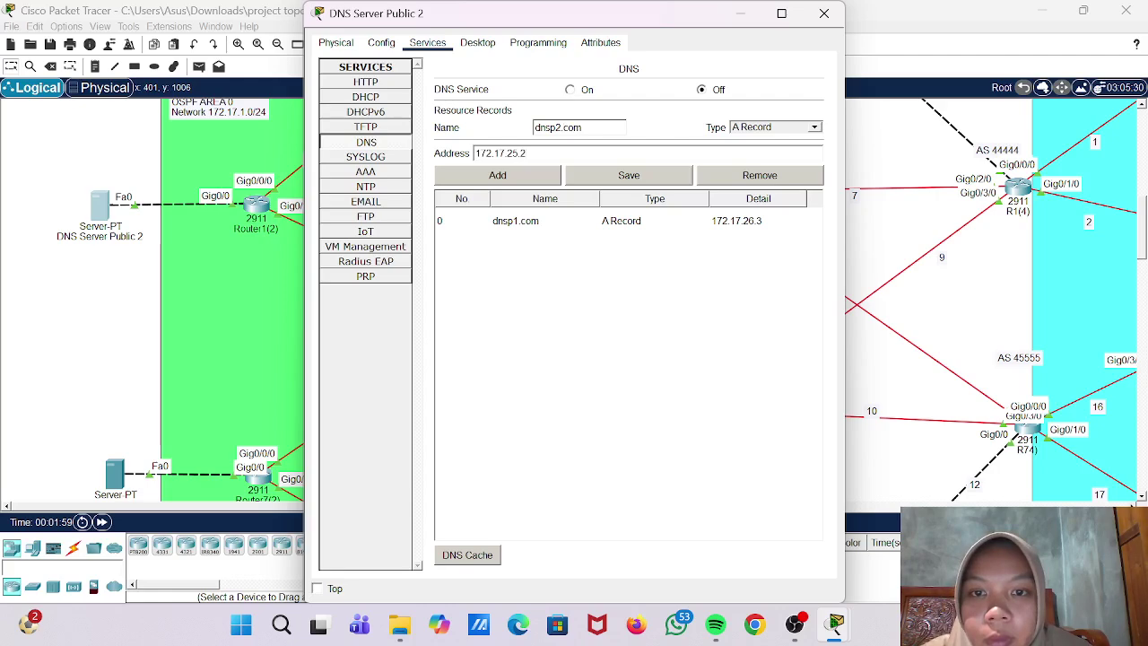
{"action": "left_click", "coordinate": [544, 178]}
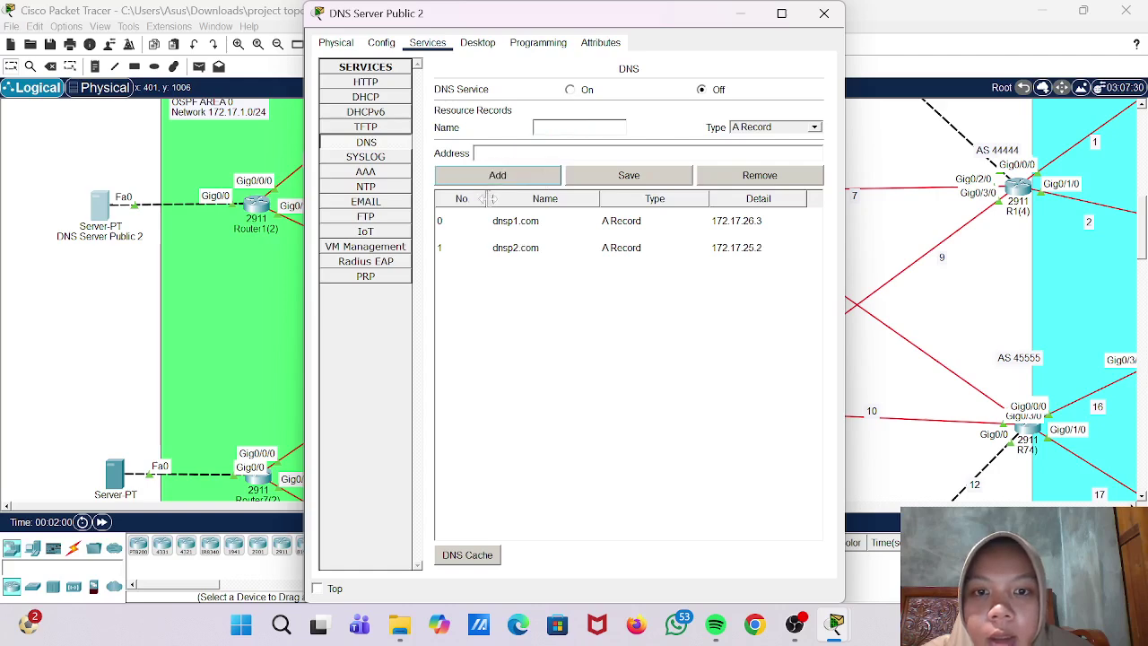
- Copy the IPv4 address from the IP configuration of the tri.com server in Region 1
{"action": "left_click", "coordinate": [101, 329]}
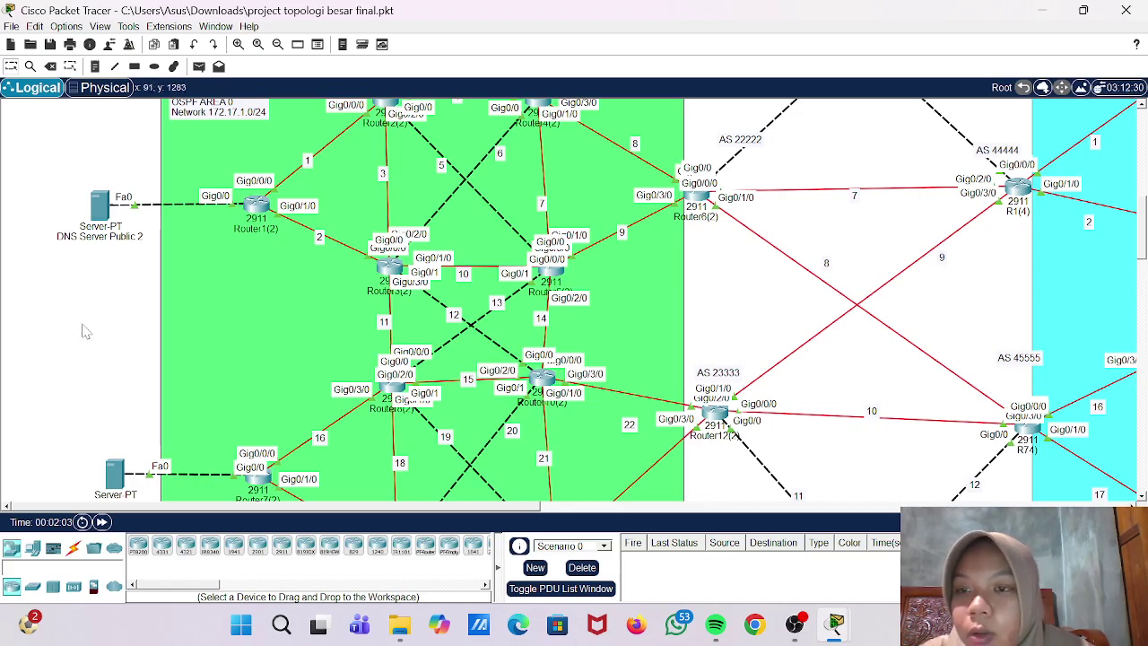
{"action": "scroll", "coordinate": [92, 328], "scroll_direction": "up", "scroll_amount": 10}
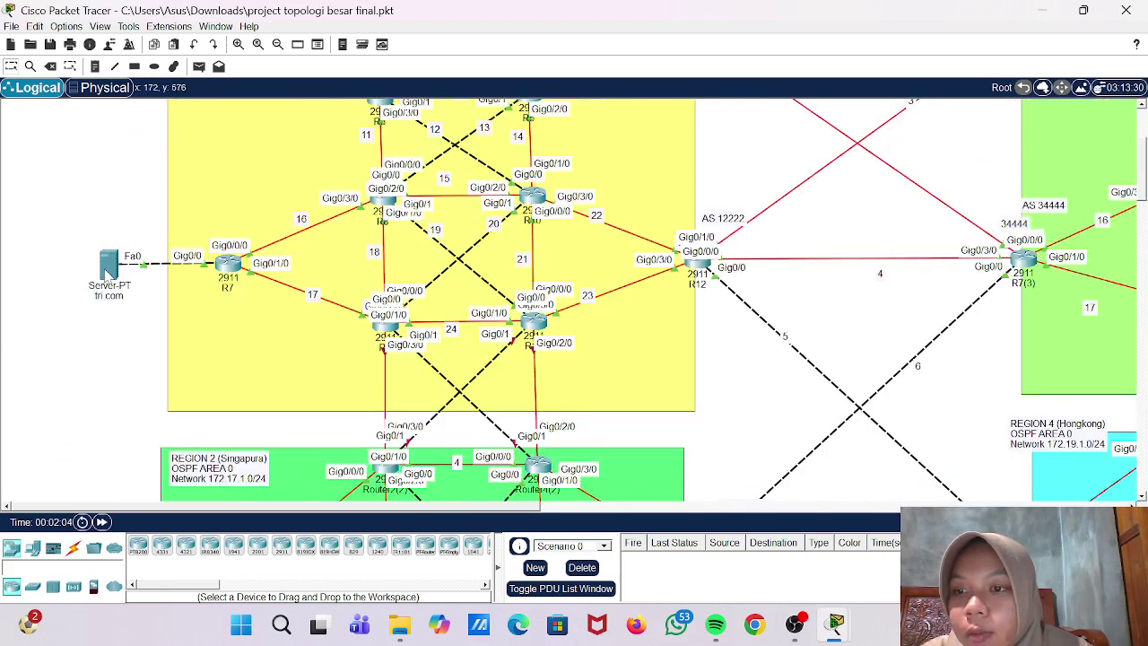
{"action": "left_click", "coordinate": [108, 269]}
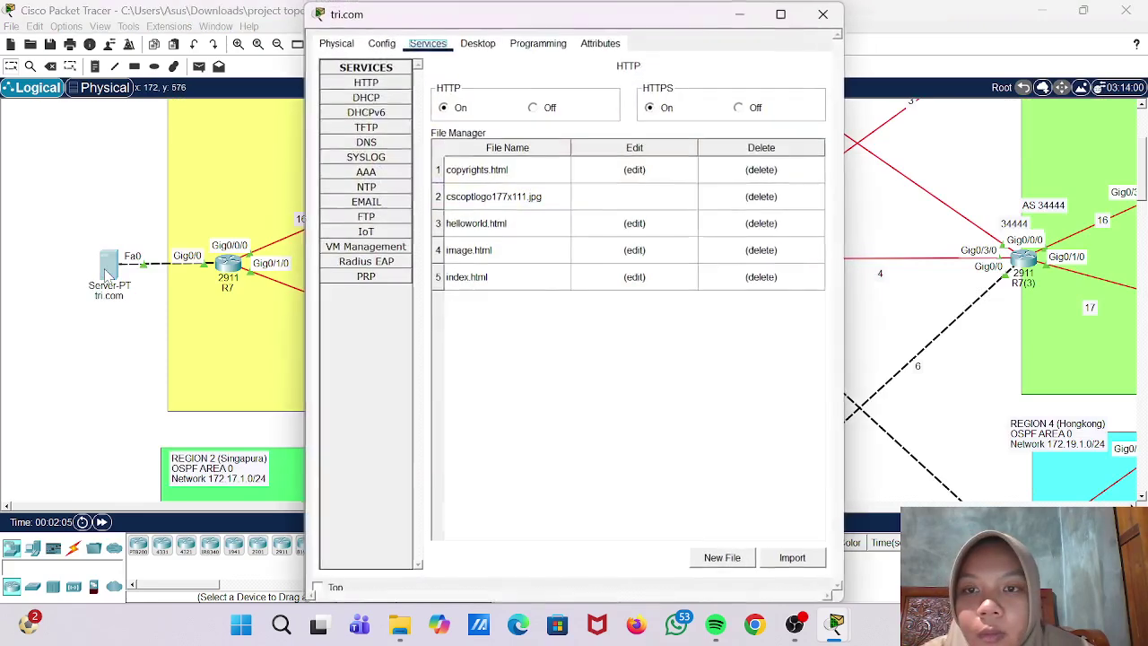
{"action": "left_click", "coordinate": [478, 43]}
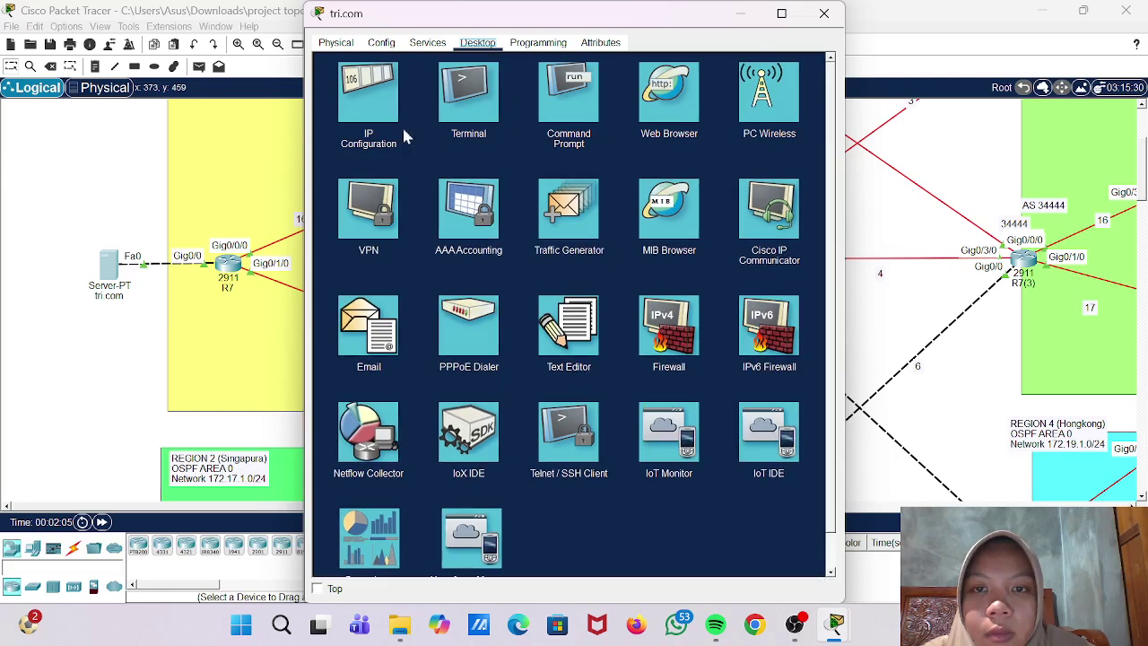
{"action": "left_click", "coordinate": [390, 124]}
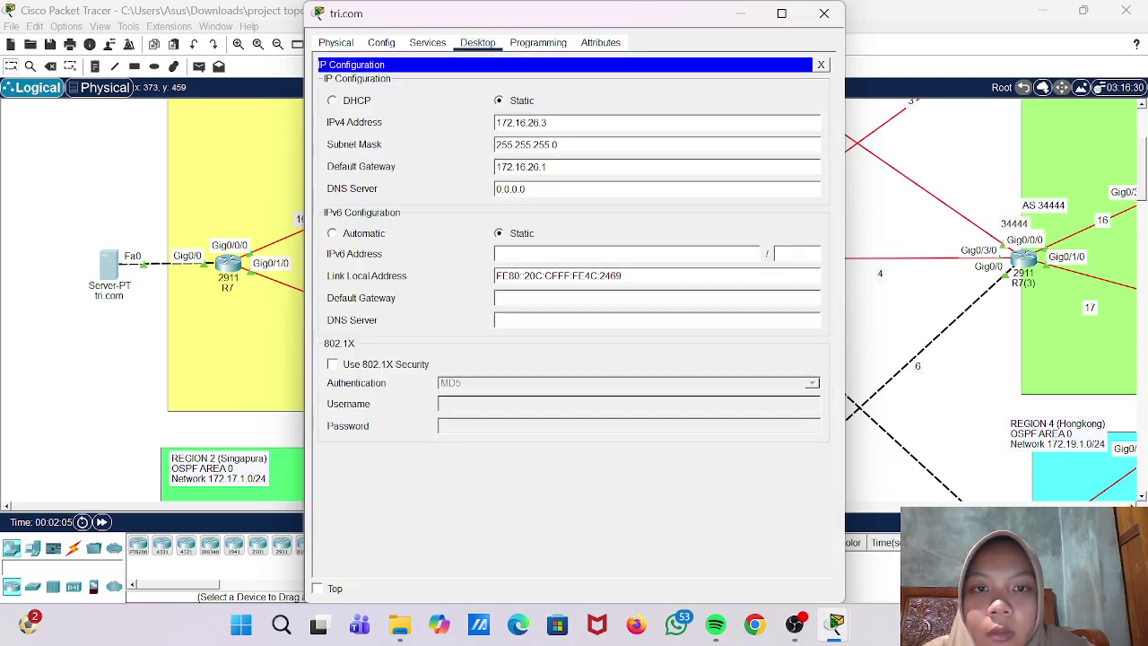
{"action": "left_click_drag", "start_coordinate": [549, 123], "coordinate": [495, 123]}
{"action": "key", "text": "ctrl+c"}
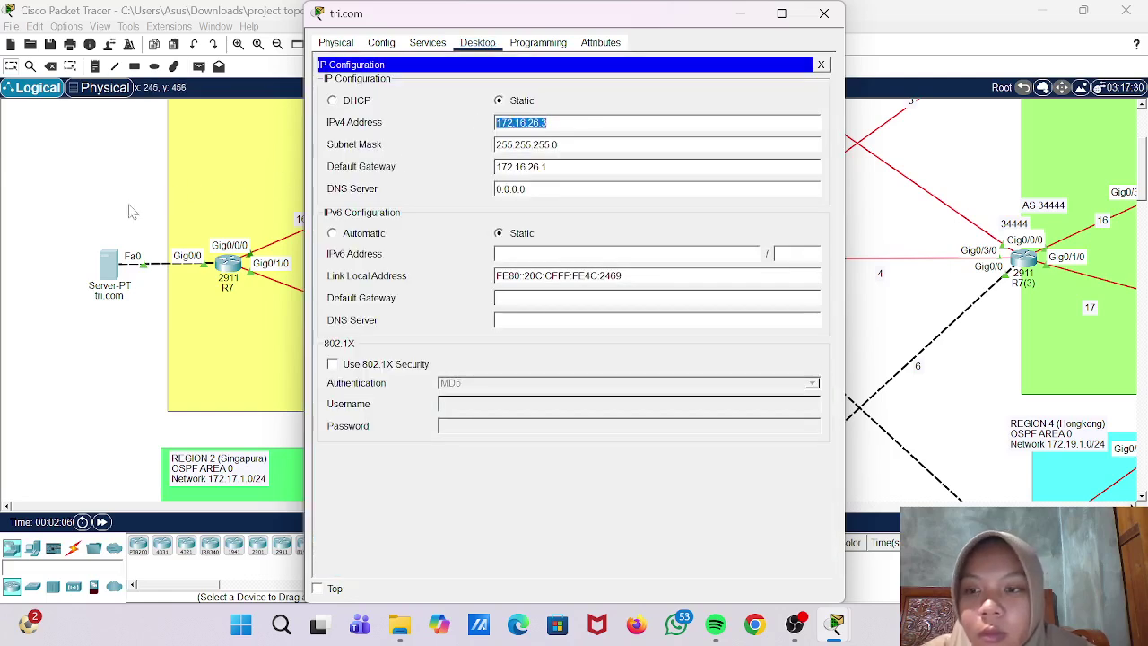
- Add a DNS A record for tri.com with address 172.16.26.3 on DNS Server Public 2
{"action": "left_click", "coordinate": [133, 210]}
{"action": "scroll", "coordinate": [104, 204], "scroll_direction": "down", "scroll_amount": 5}
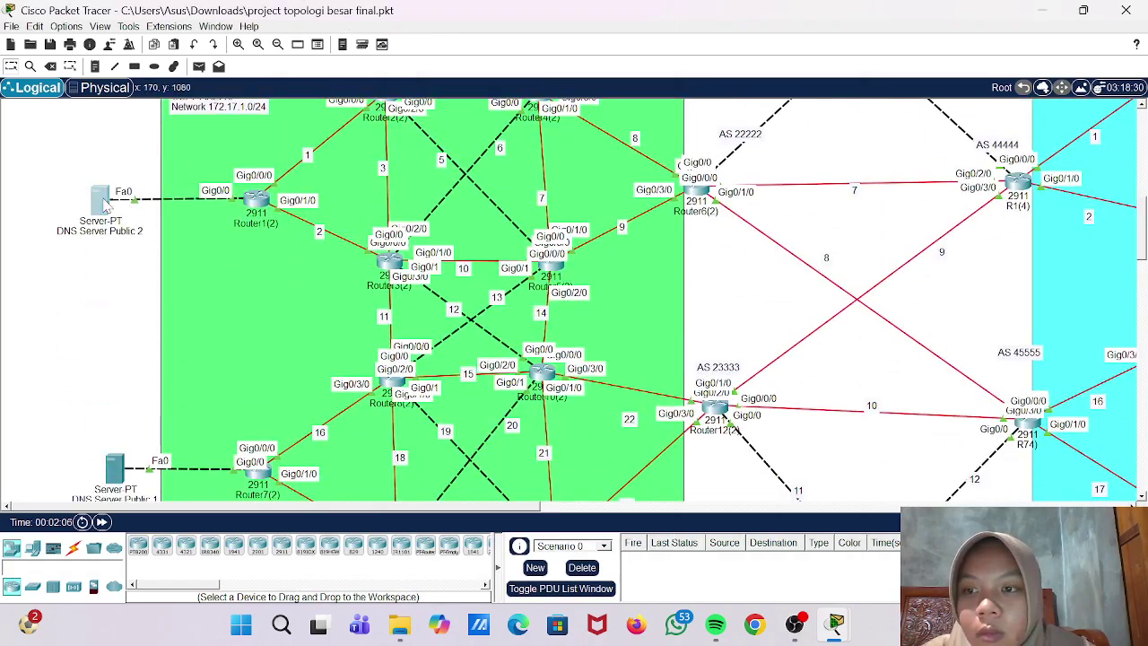
{"action": "left_click", "coordinate": [100, 201]}
{"action": "type", "text": "tri.com"}
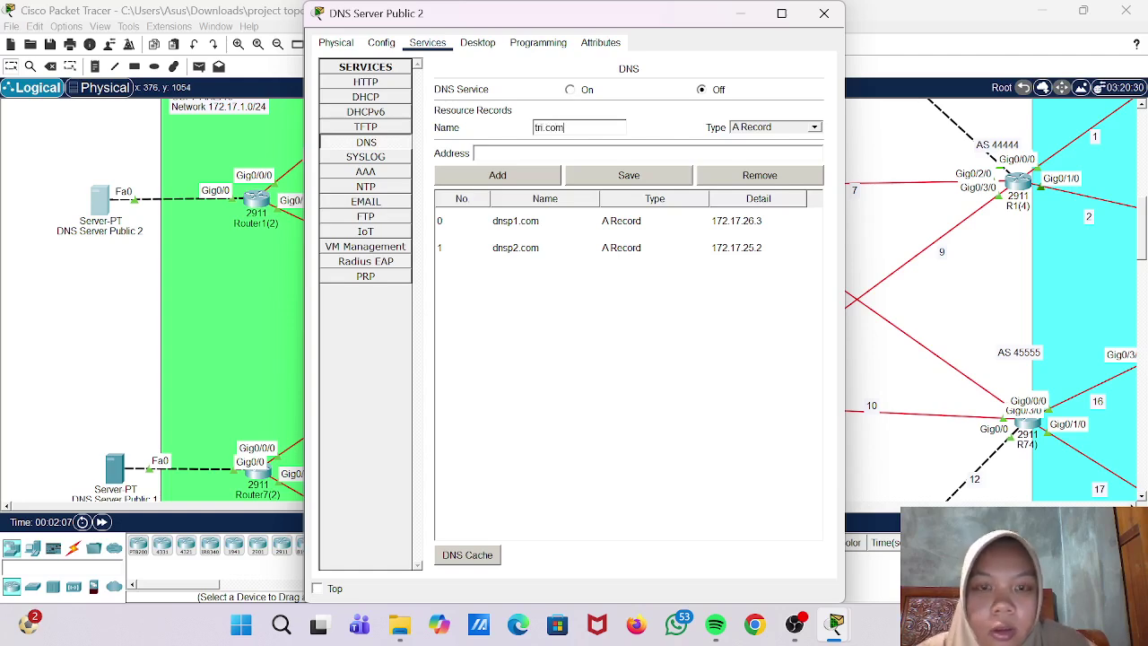
{"action": "key", "text": "ctrl+v"}
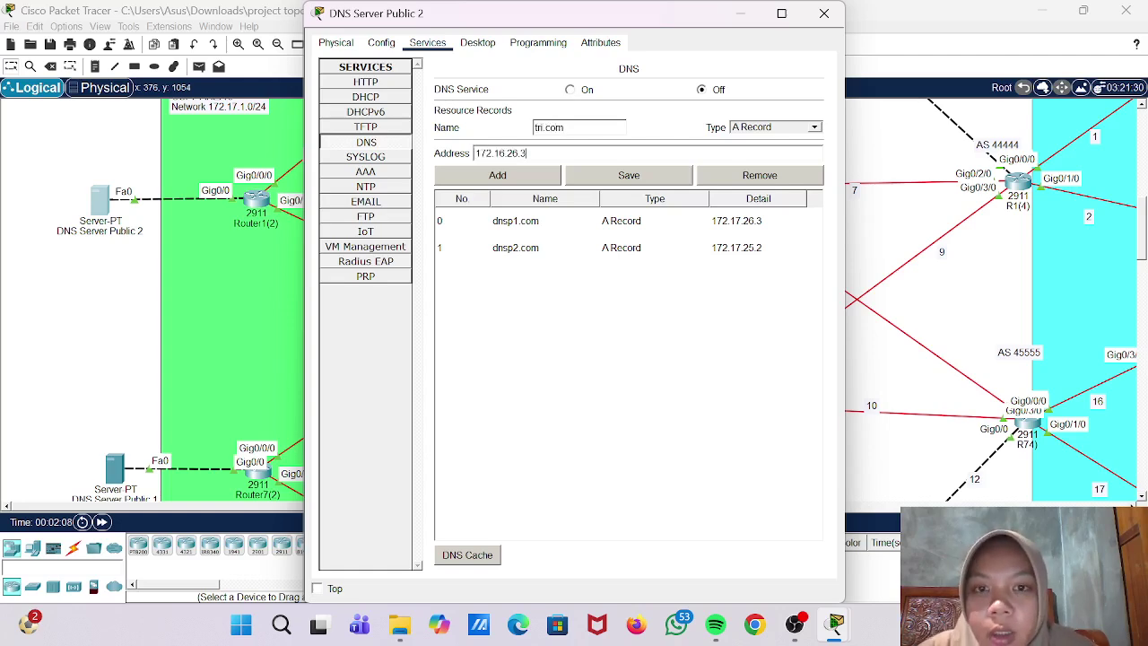
{"action": "left_click", "coordinate": [543, 177]}
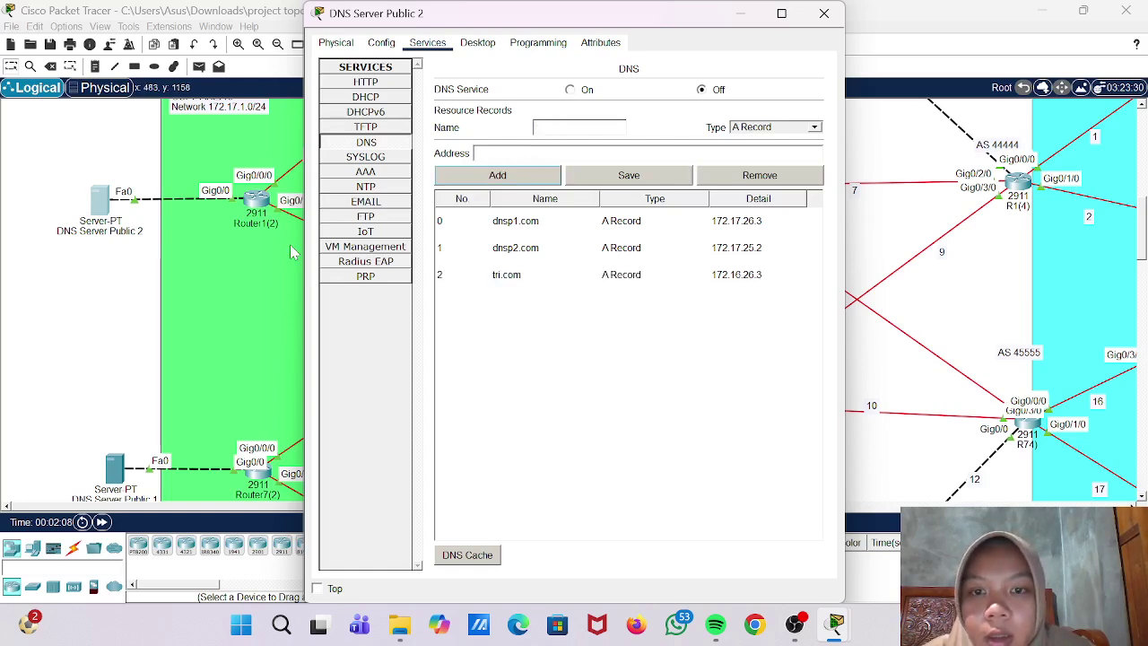
- Copy the IPv4 address from the IP configuration of the iet.com server in Region 1
{"action": "scroll", "coordinate": [148, 291], "scroll_direction": "up", "scroll_amount": 5}
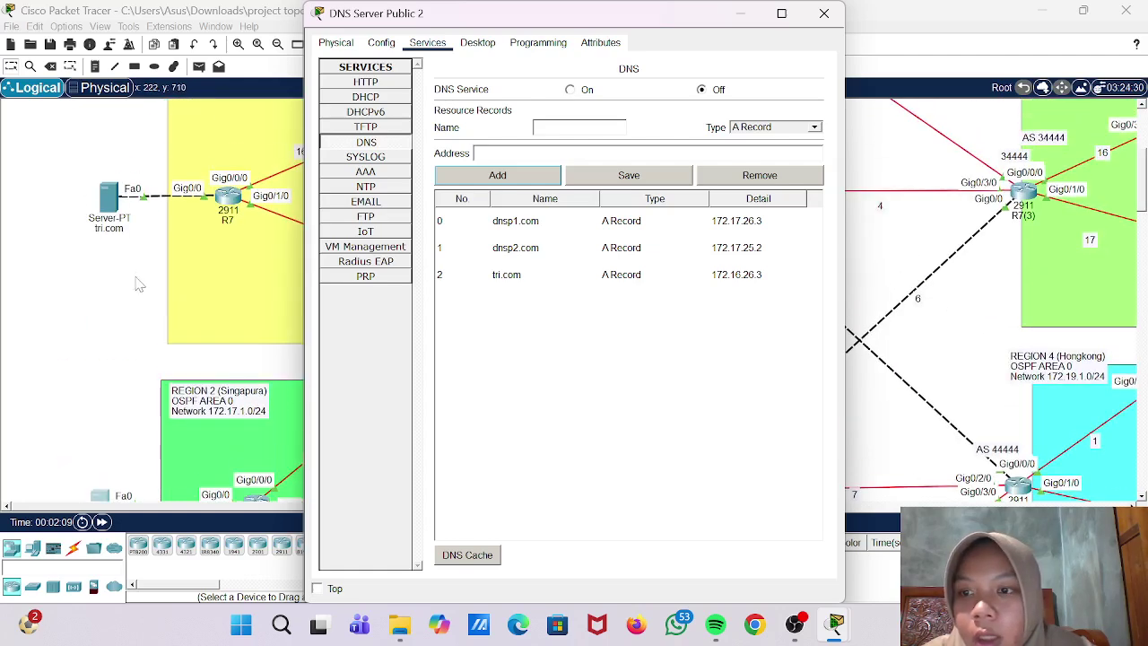
{"action": "scroll", "coordinate": [139, 281], "scroll_direction": "up", "scroll_amount": 3}
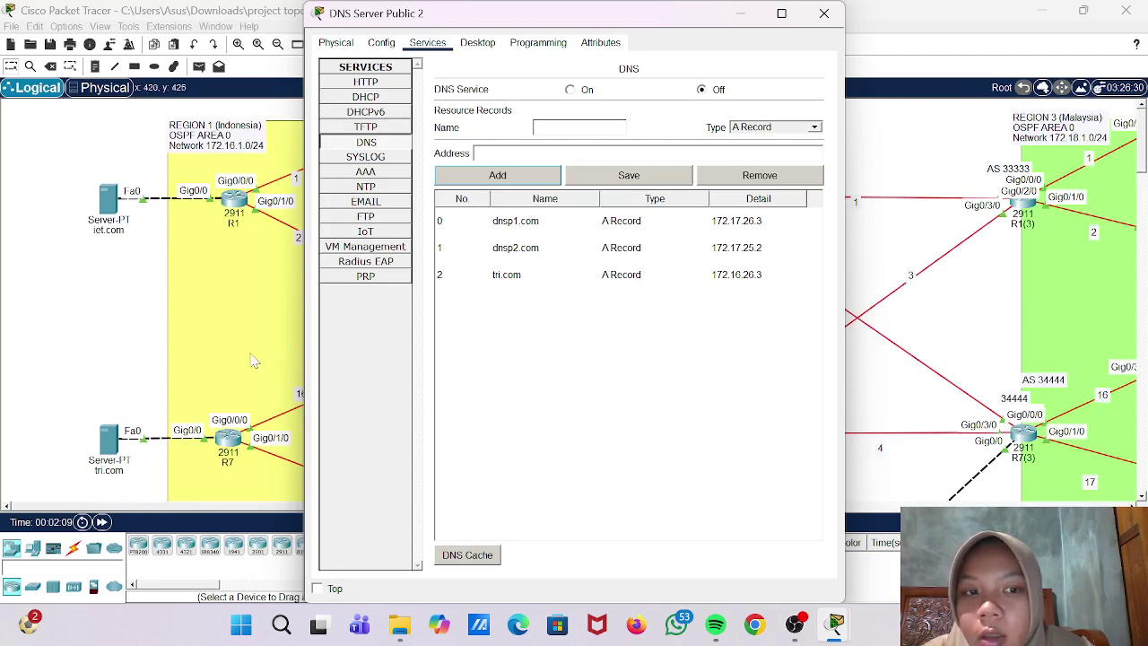
{"action": "left_click", "coordinate": [108, 440]}
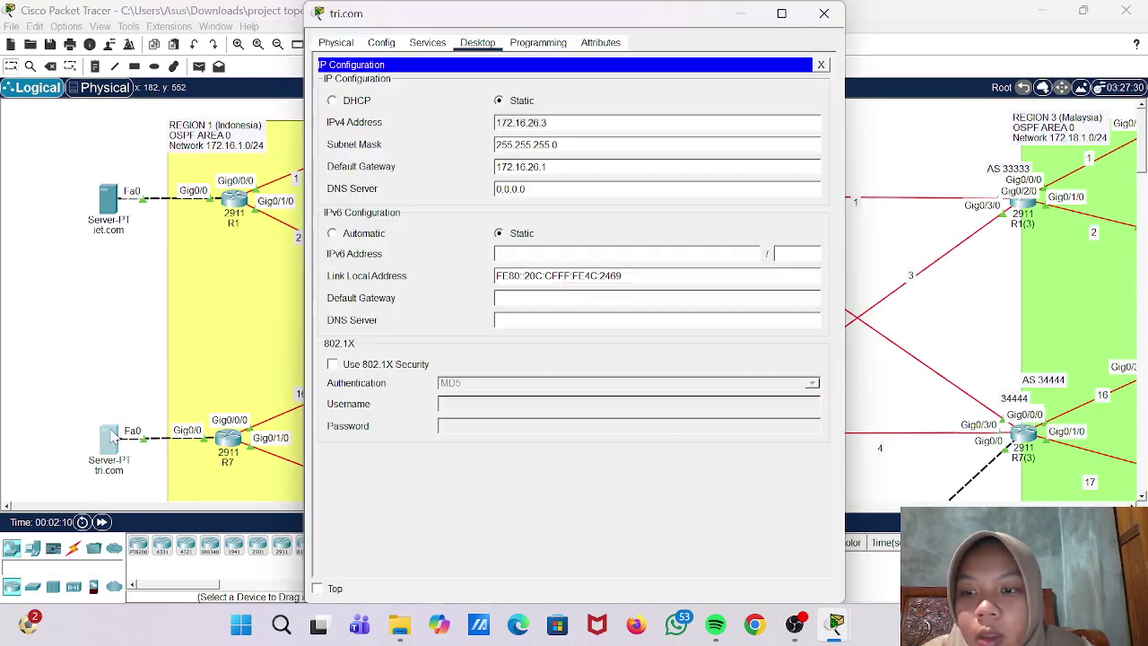
{"action": "left_click", "coordinate": [112, 386]}
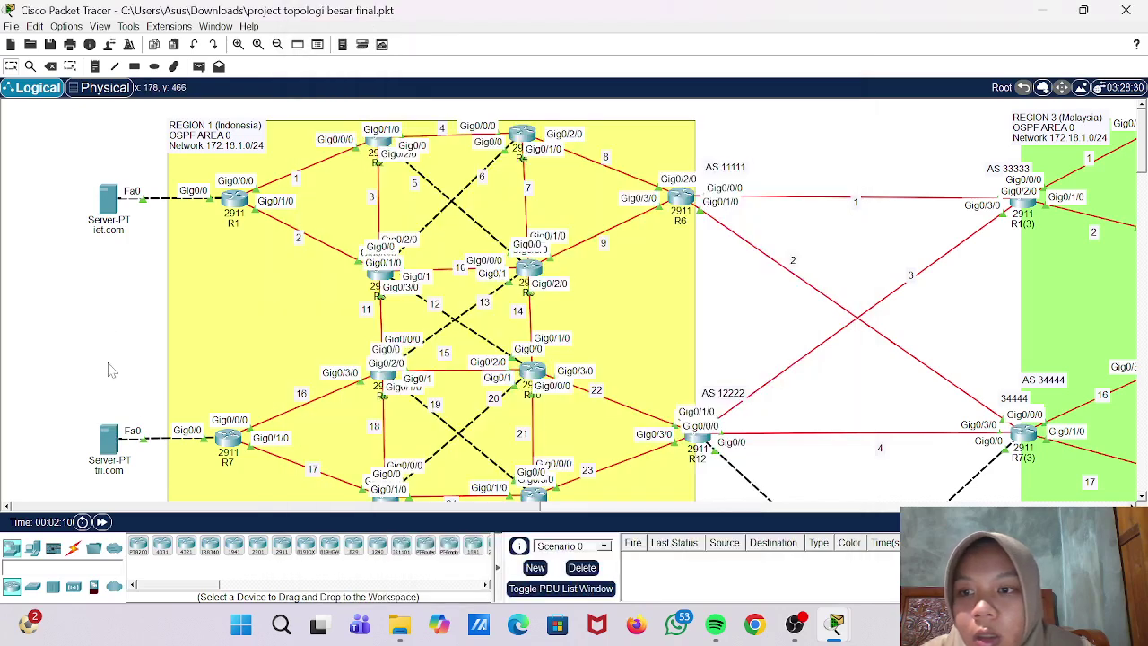
{"action": "left_click", "coordinate": [109, 202]}
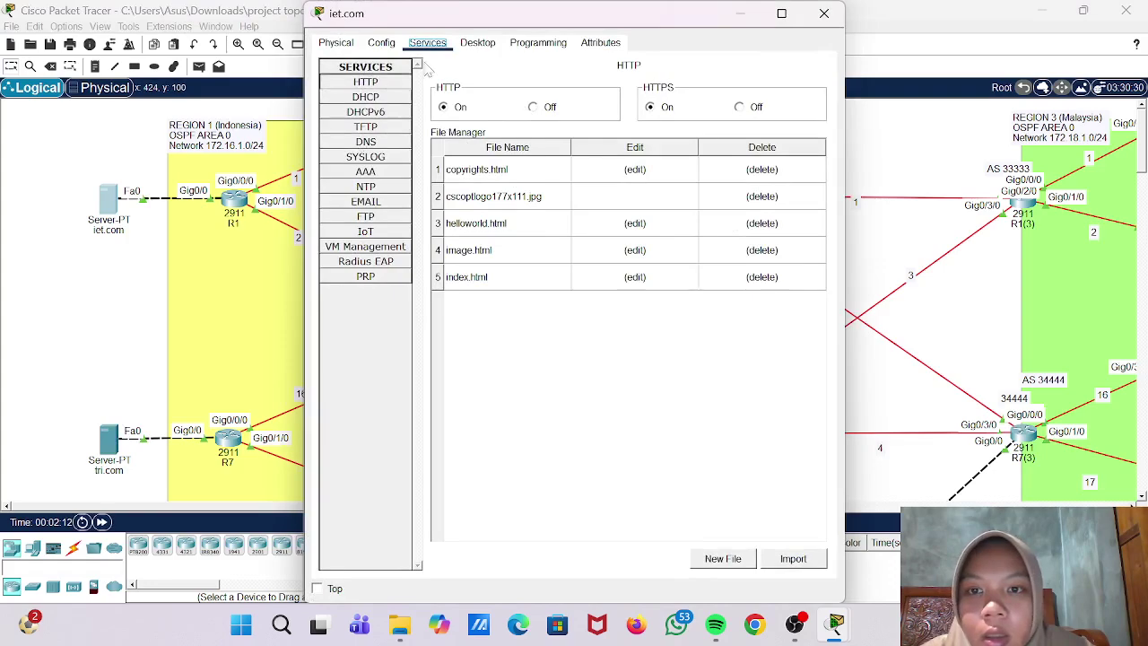
{"action": "left_click", "coordinate": [477, 45]}
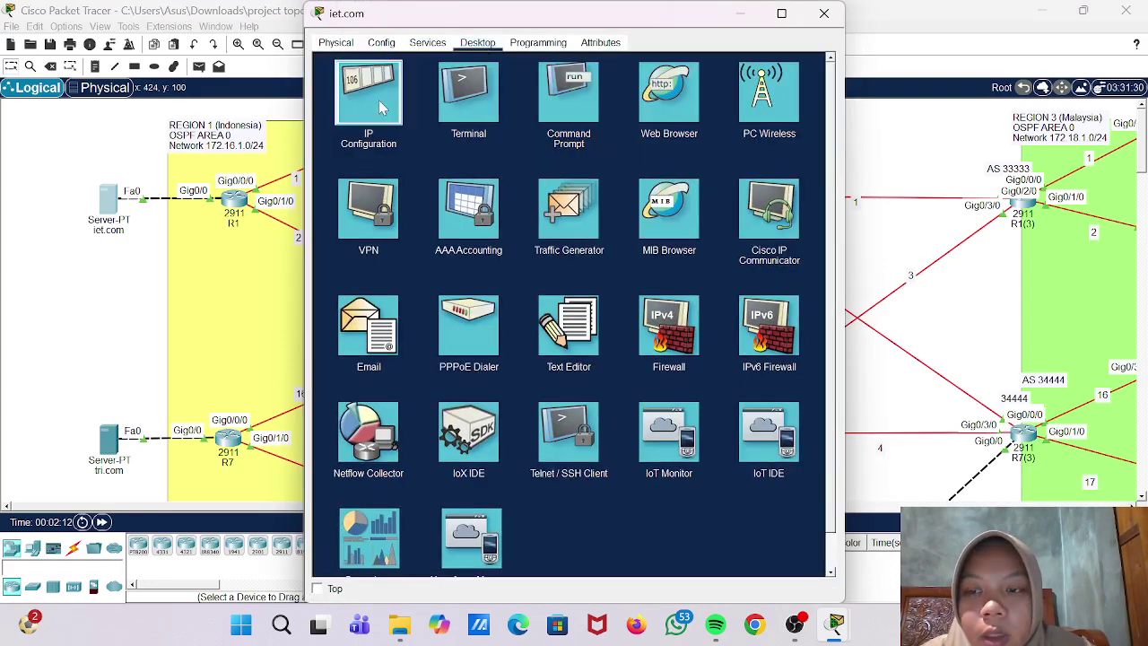
{"action": "left_click", "coordinate": [381, 107]}
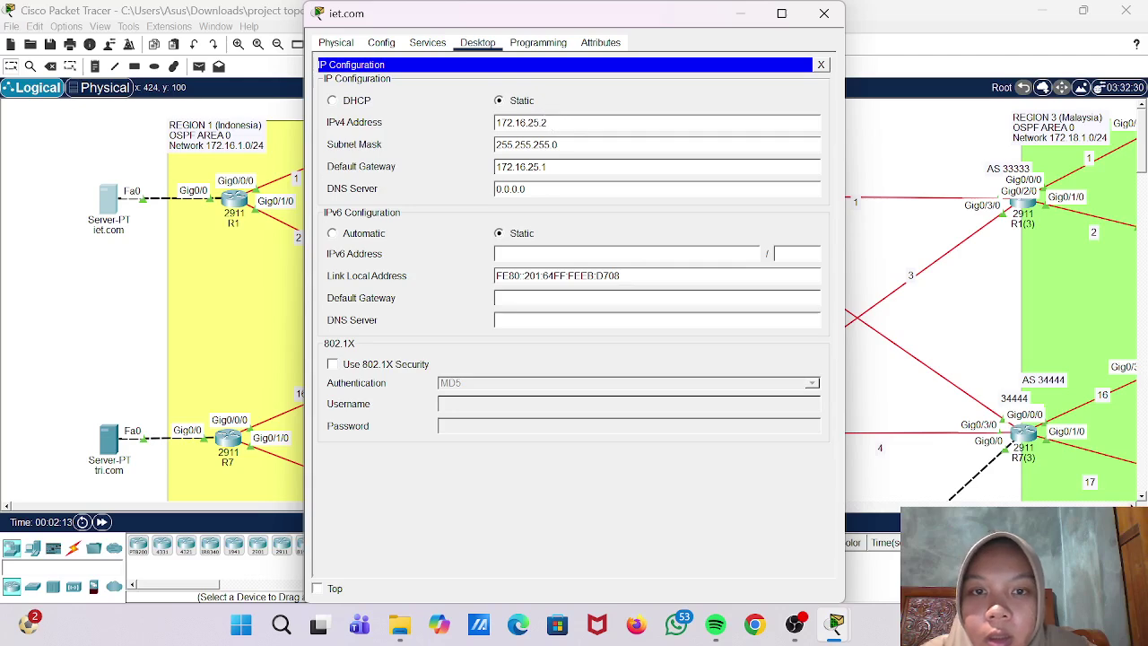
{"action": "double_click", "coordinate": [522, 123]}
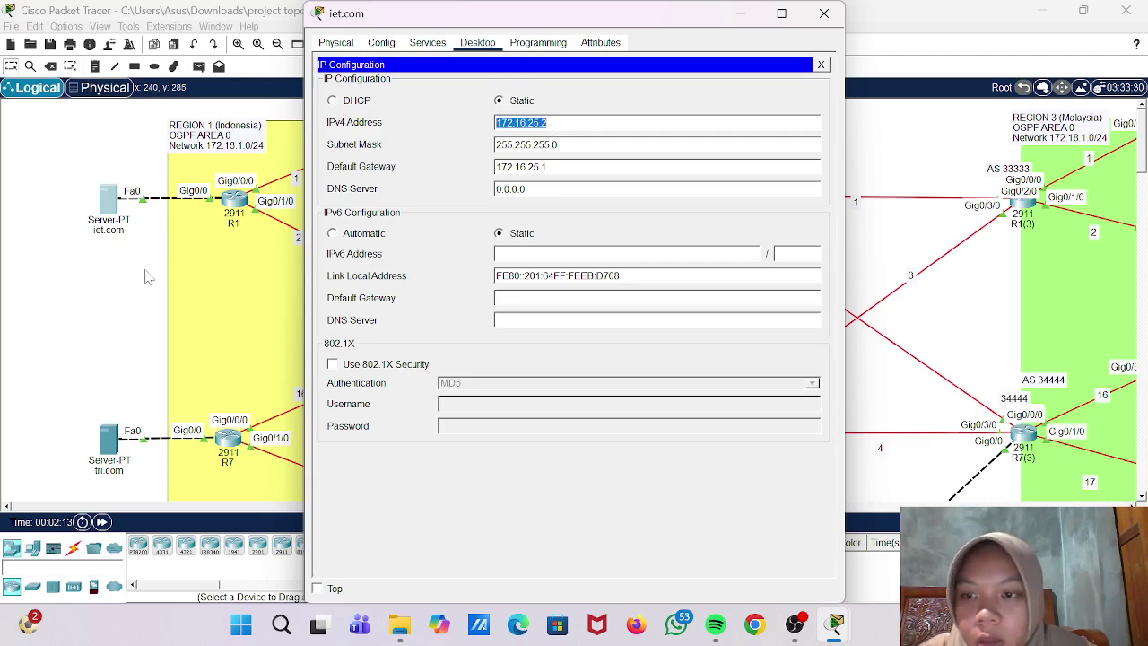
- Add a DNS A record for iet.com with address 172.16.25.2 on DNS Server Public 2 and turn on its DNS service
{"action": "scroll", "coordinate": [114, 325], "scroll_direction": "down", "scroll_amount": 3}
{"action": "scroll", "coordinate": [114, 324], "scroll_direction": "down", "scroll_amount": 3}
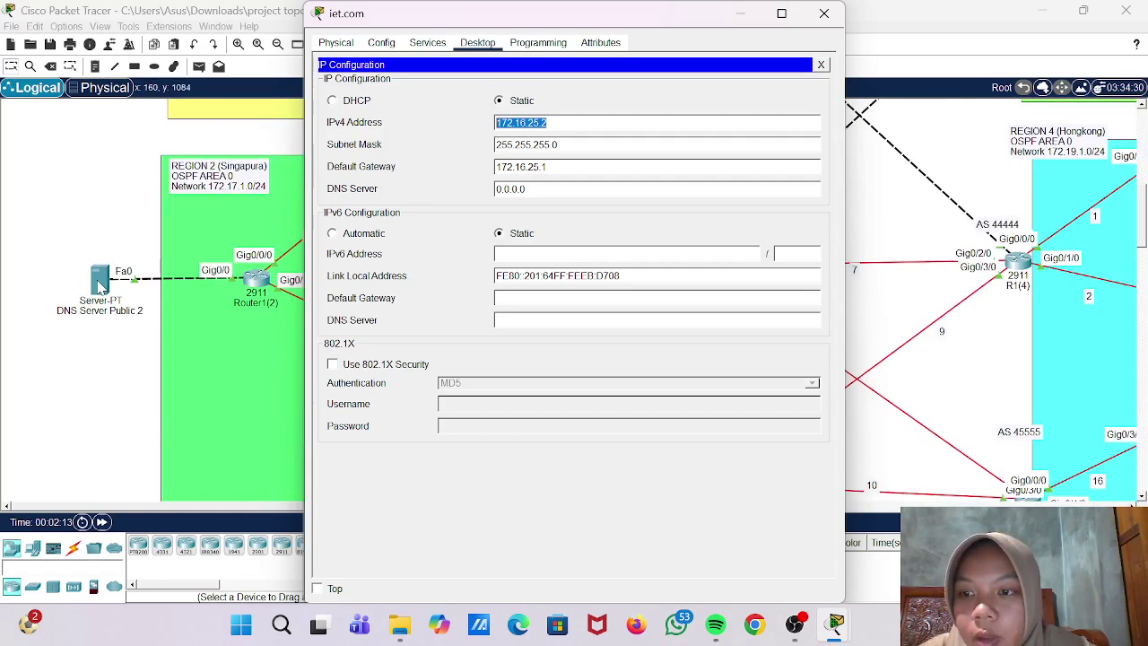
{"action": "left_click", "coordinate": [100, 282]}
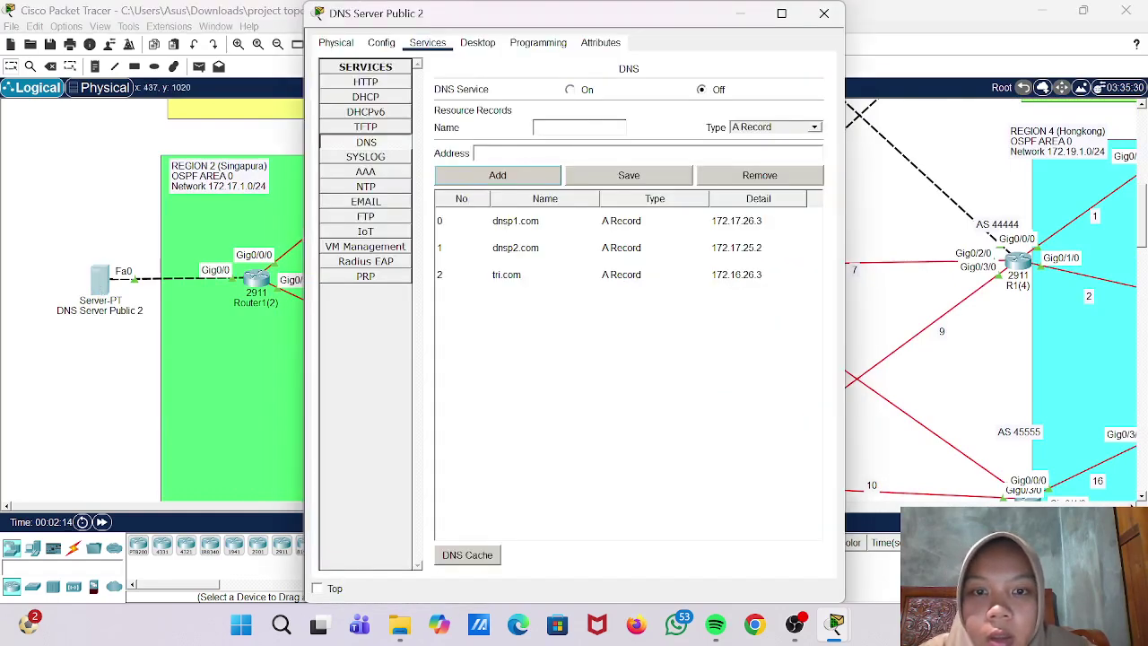
{"action": "type", "text": "iet.com"}
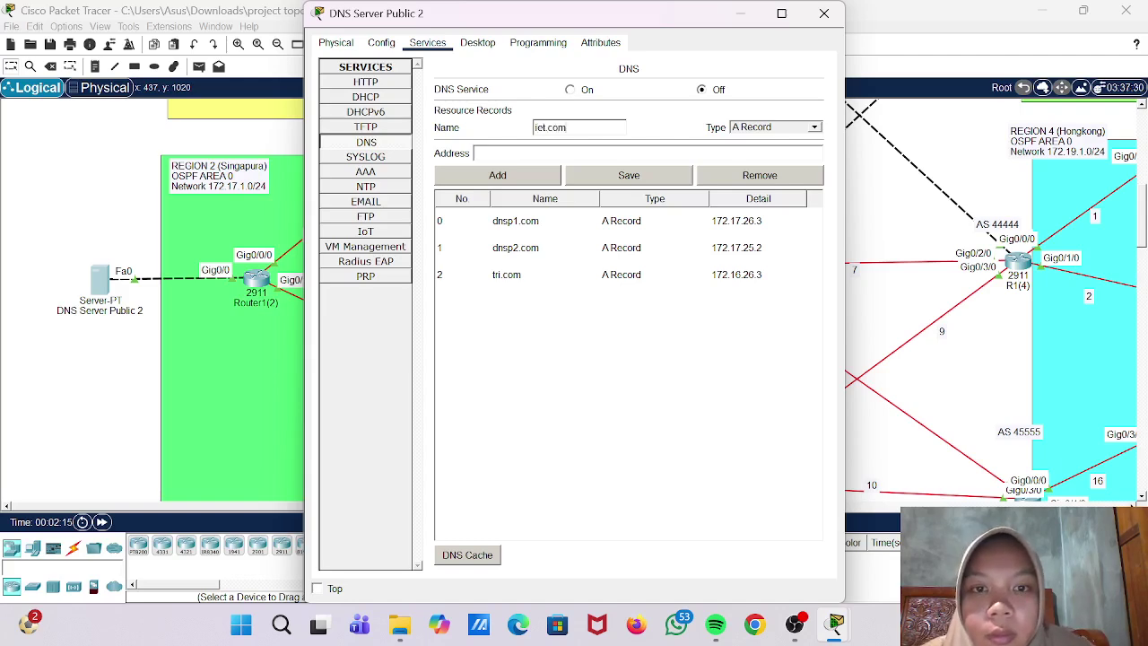
{"action": "type", "text": "172.16.25.2"}
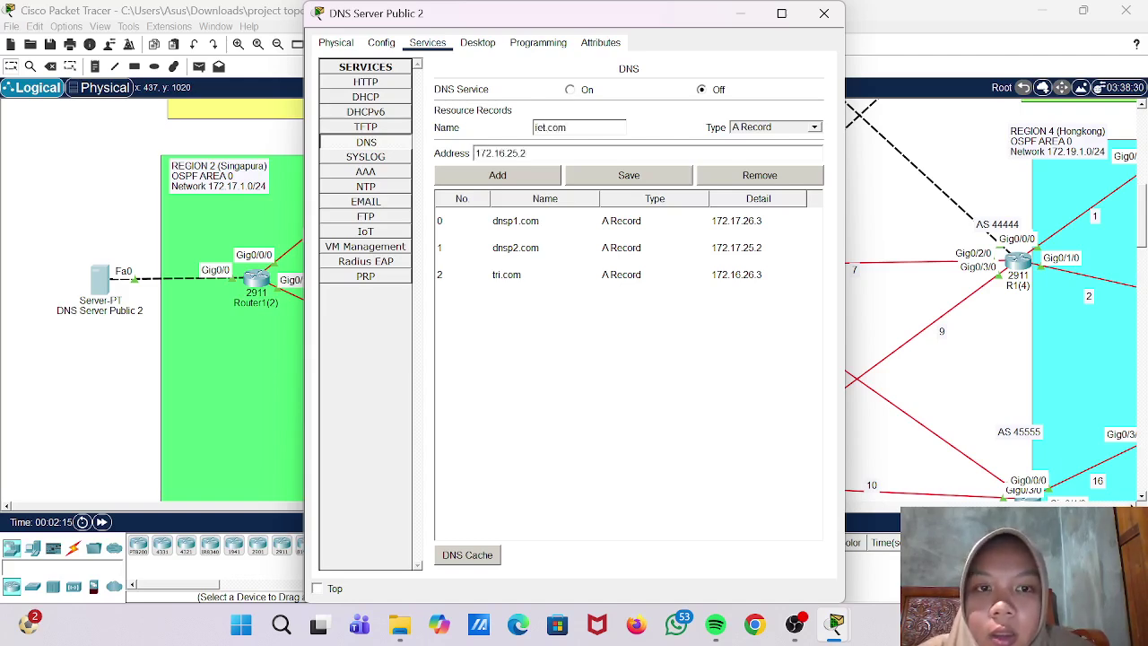
{"action": "left_click", "coordinate": [543, 176]}
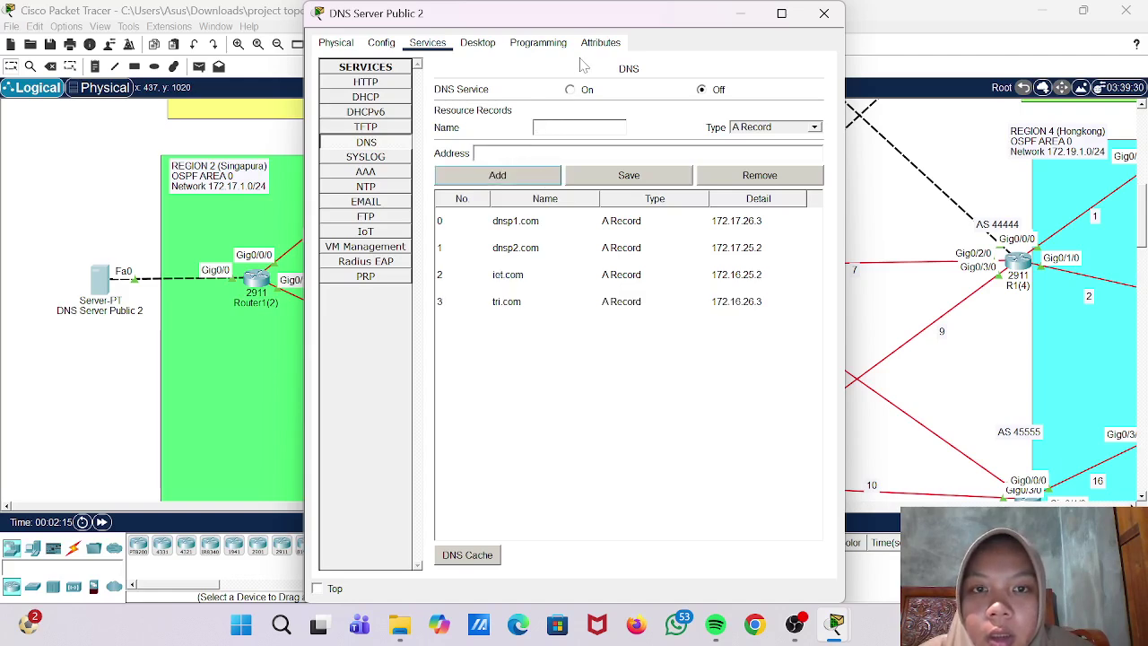
{"action": "left_click", "coordinate": [573, 90]}
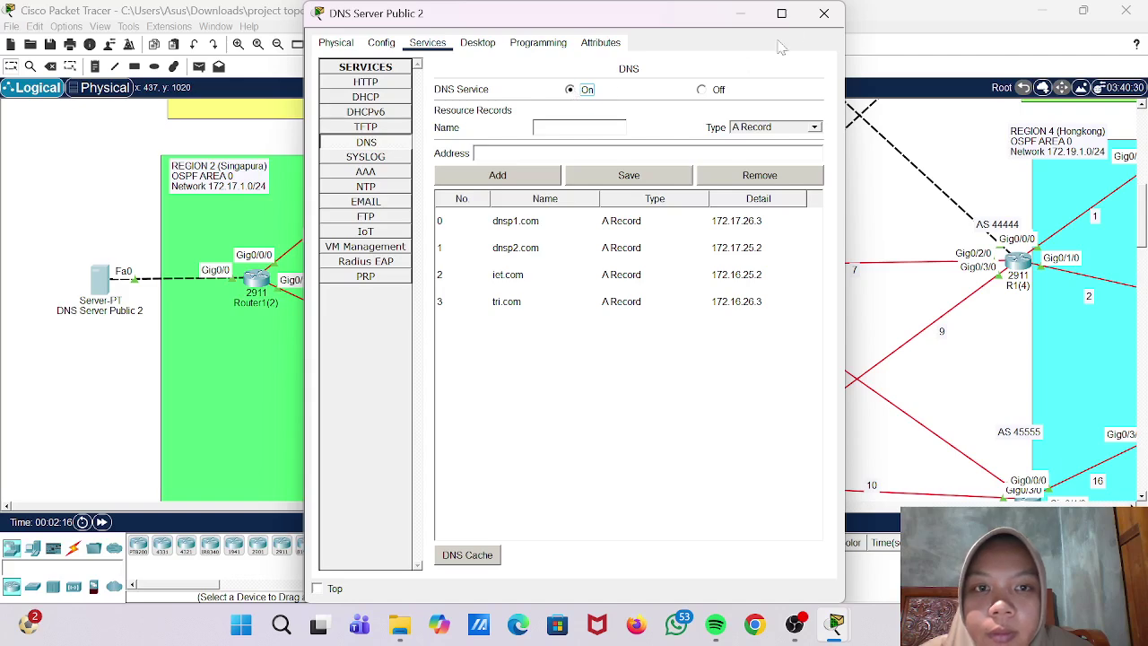
{"action": "left_click", "coordinate": [825, 13]}
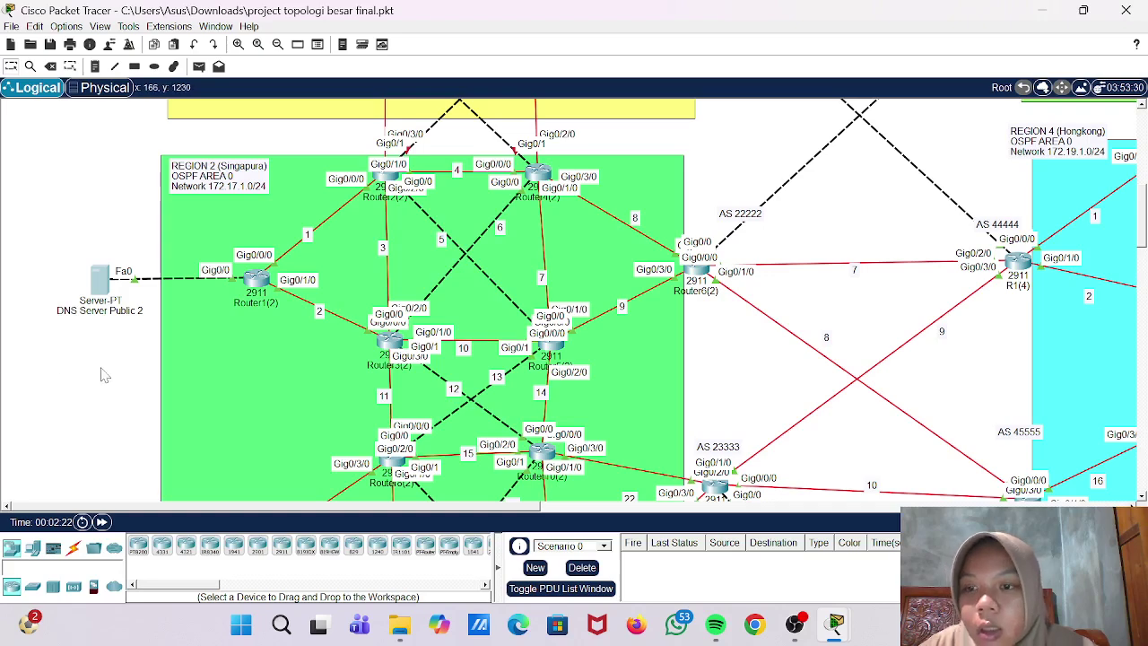
- Copy the IPv4 address from the IP configuration of DNS Server Public 1 in Region 2
{"action": "scroll", "coordinate": [101, 374], "scroll_direction": "down", "scroll_amount": 3}
{"action": "left_click", "coordinate": [117, 384]}
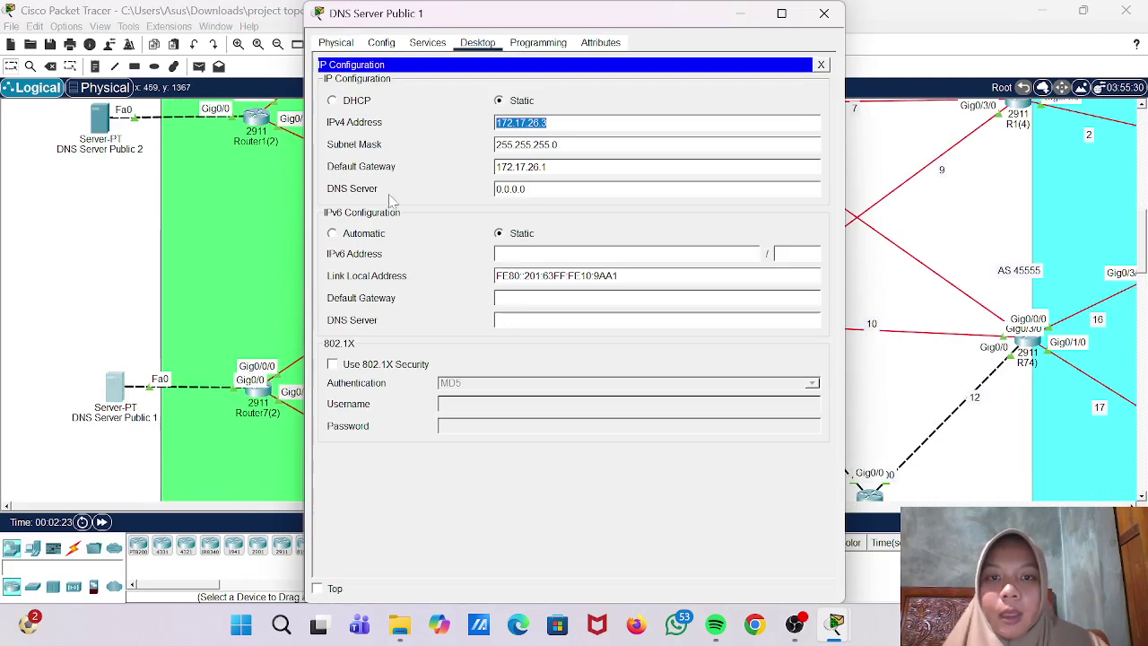
{"action": "left_click_drag", "start_coordinate": [547, 123], "coordinate": [500, 123]}
{"action": "left_click", "coordinate": [500, 123]}
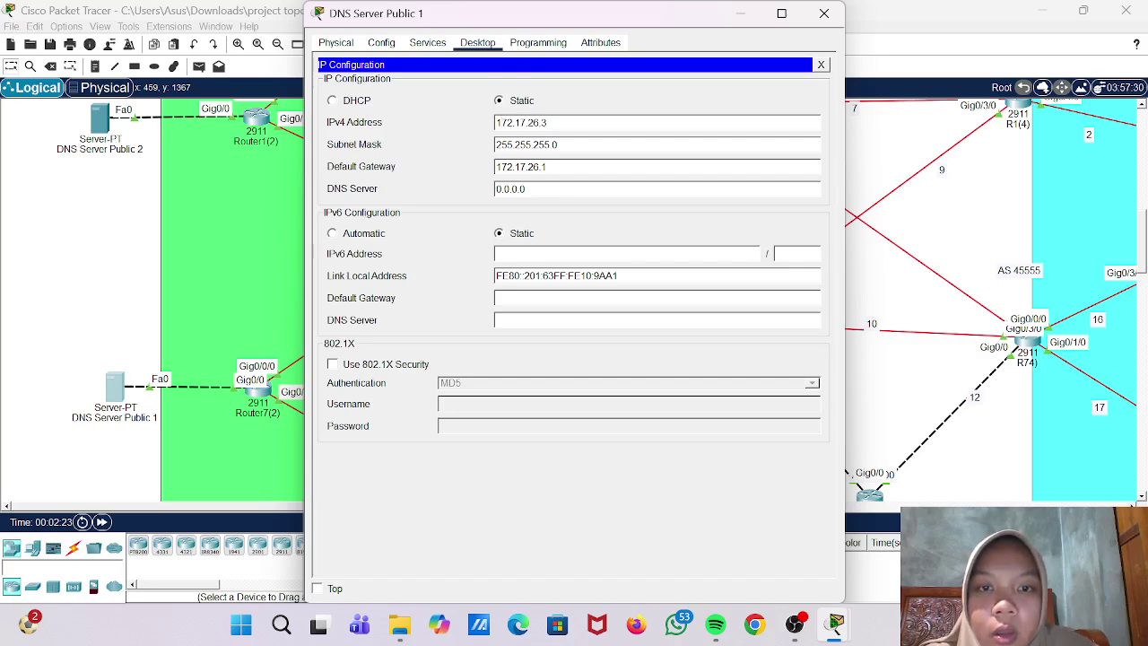
{"action": "left_click_drag", "start_coordinate": [547, 123], "coordinate": [495, 123]}
{"action": "key", "text": "ctrl+c"}
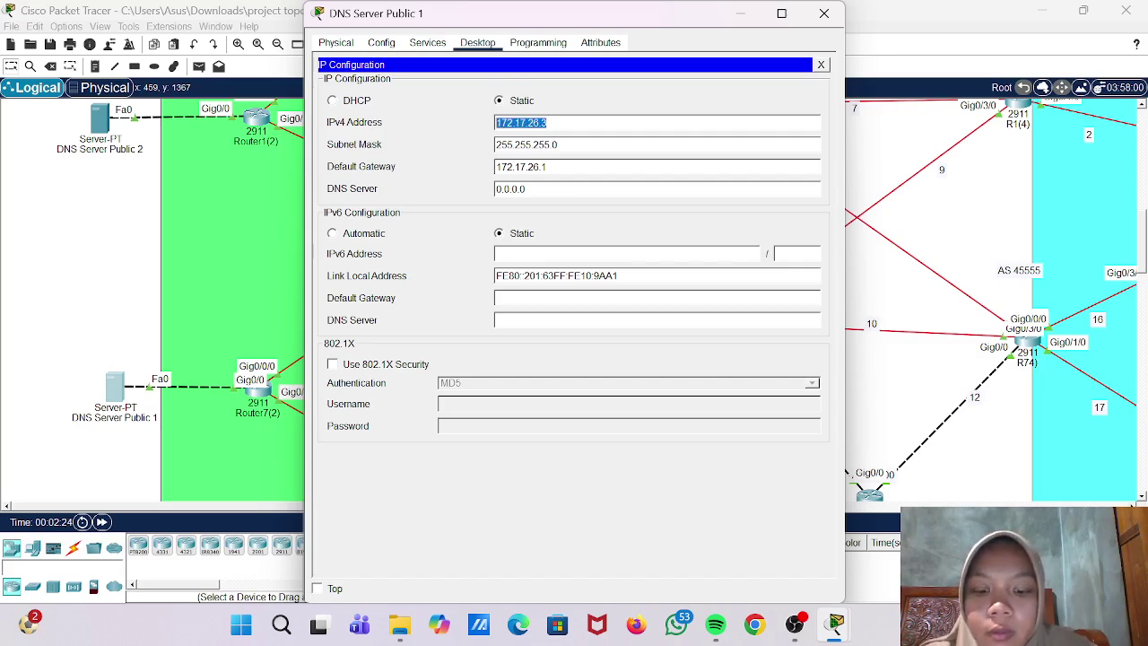
- Add a DNS A record for dnsp1.com with address 172.17.26.3 on DNS Server Public 1
{"action": "left_click", "coordinate": [428, 47]}
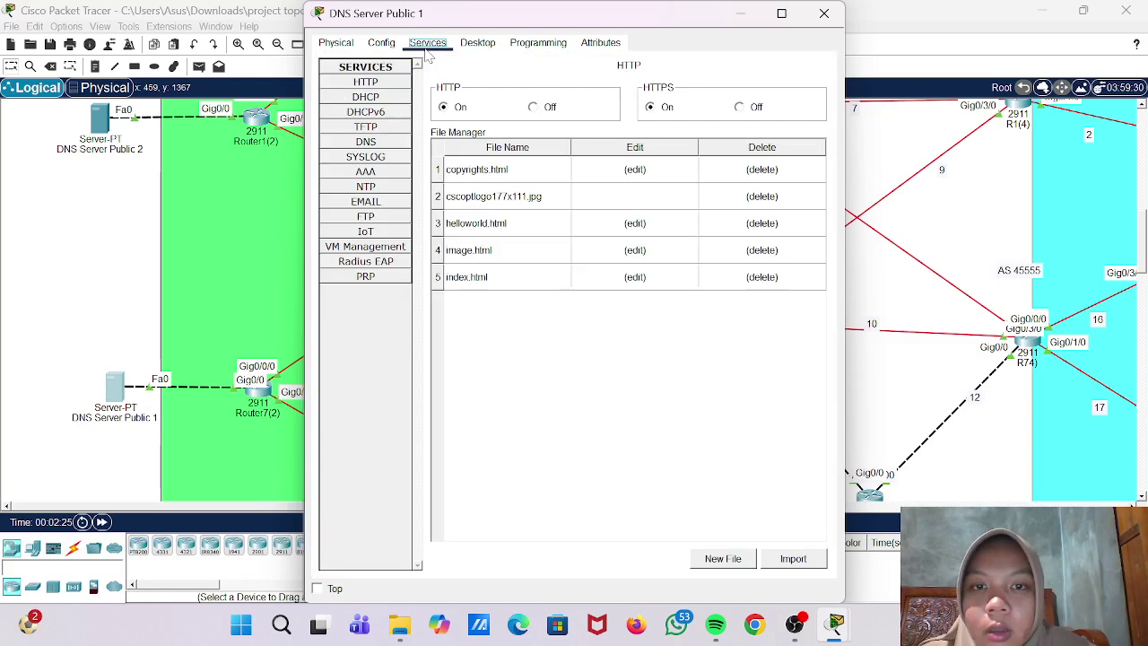
{"action": "left_click", "coordinate": [395, 146]}
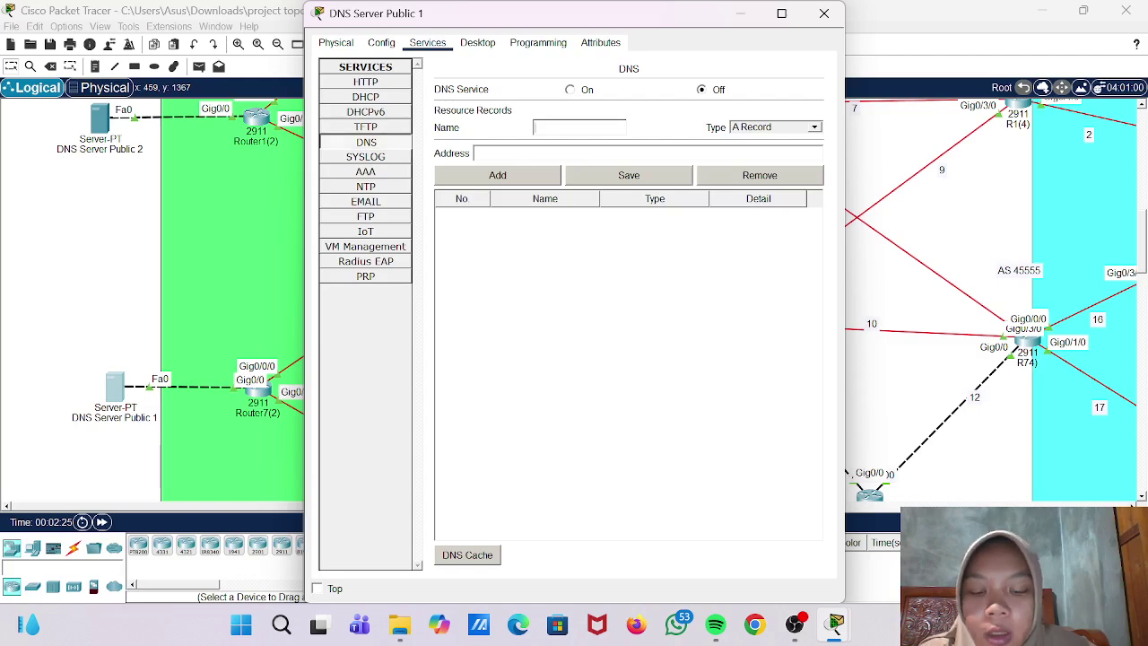
{"action": "type", "text": "dnsp"}
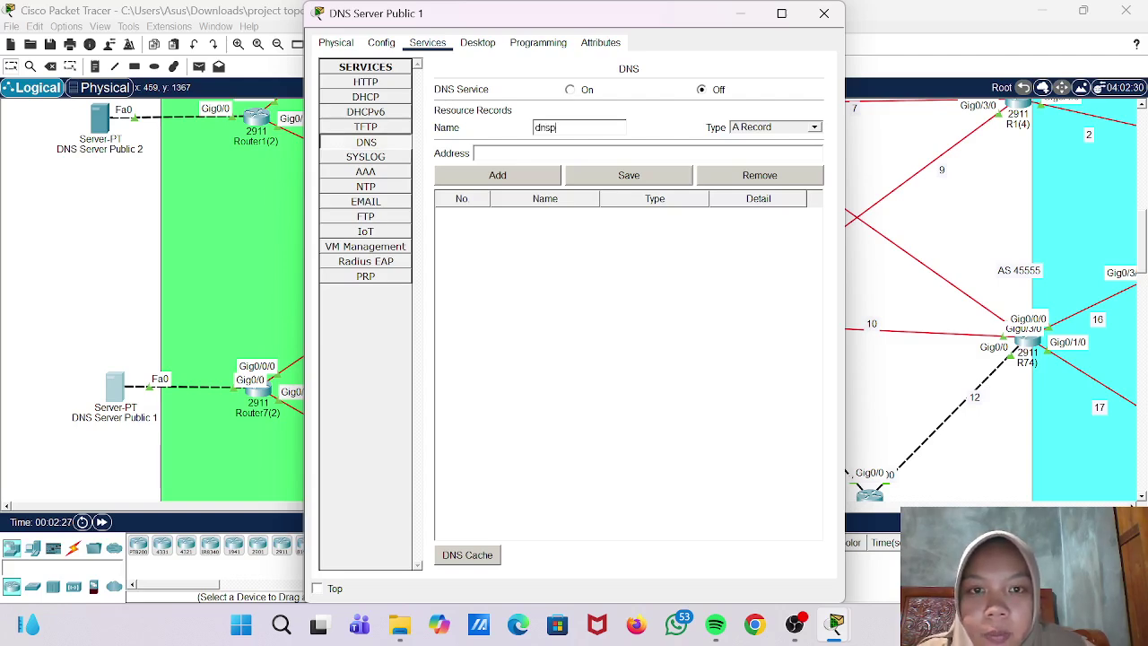
{"action": "type", "text": "1.com"}
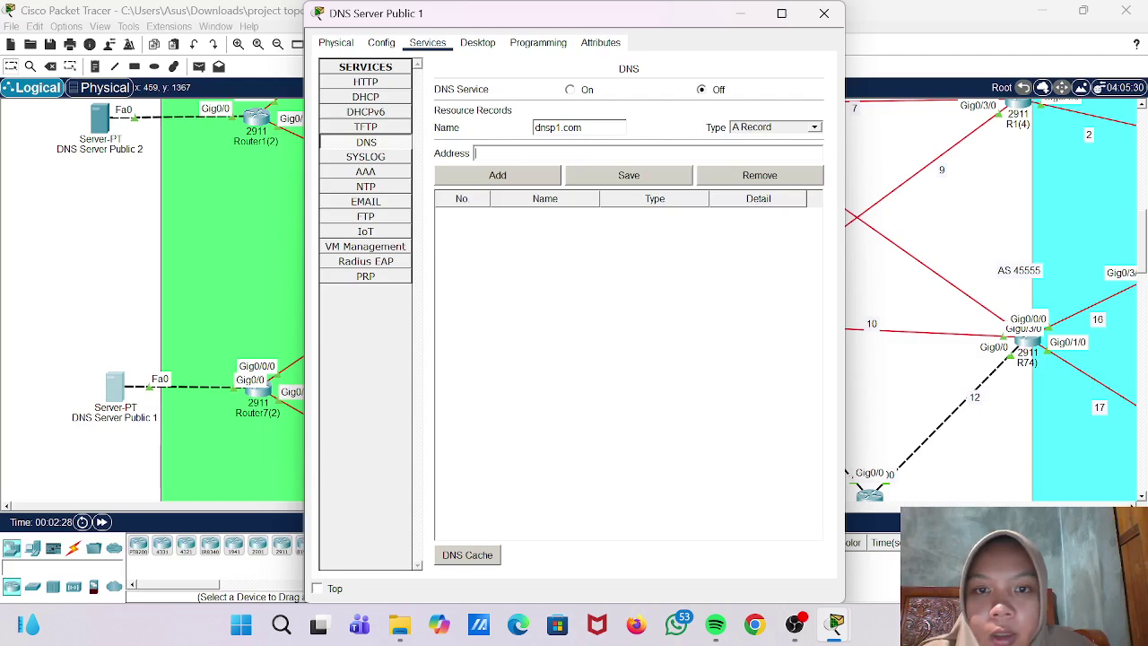
{"action": "key", "text": "ctrl+v"}
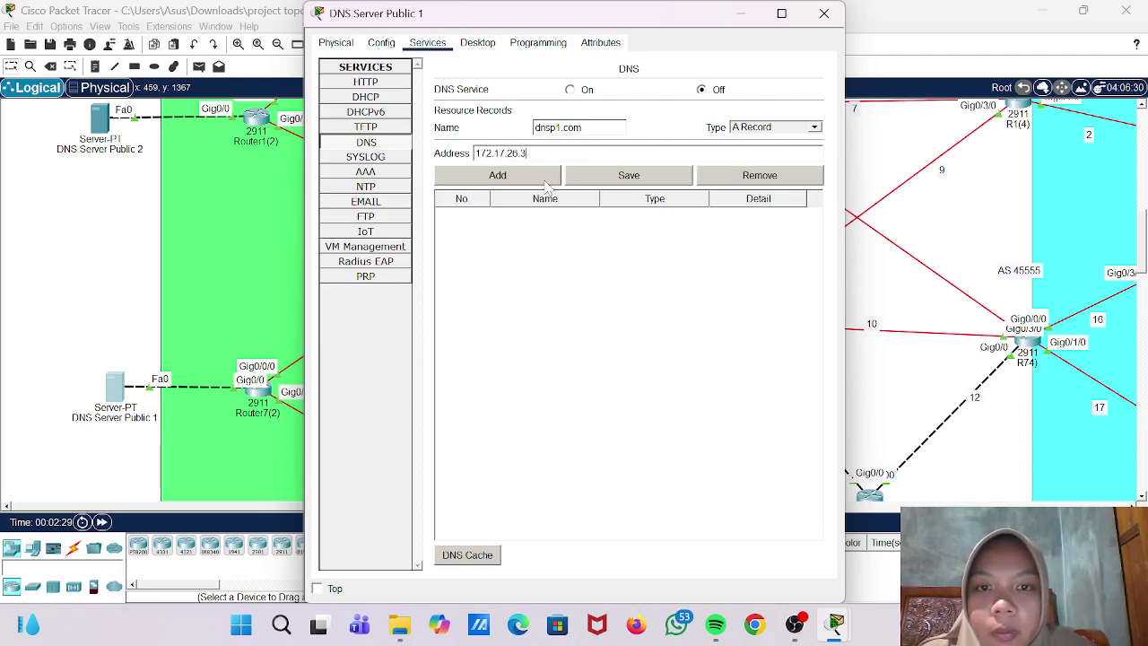
{"action": "left_click", "coordinate": [497, 175]}
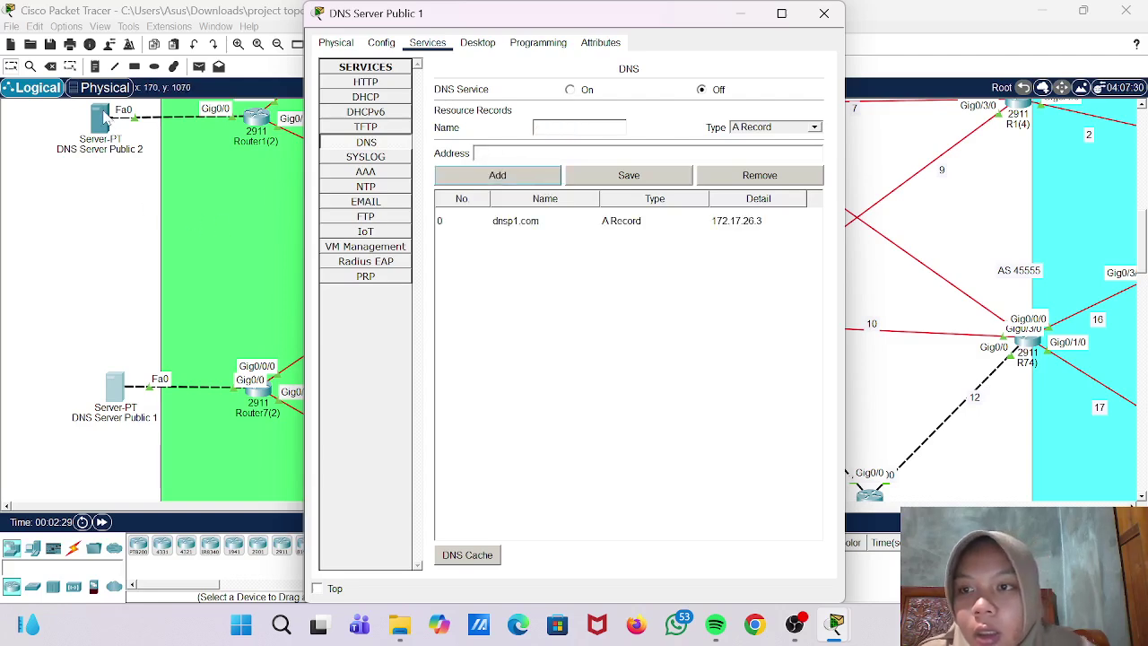
- Copy the IPv4 address from the IP configuration of DNS Server Public 2
{"action": "left_click", "coordinate": [105, 115]}
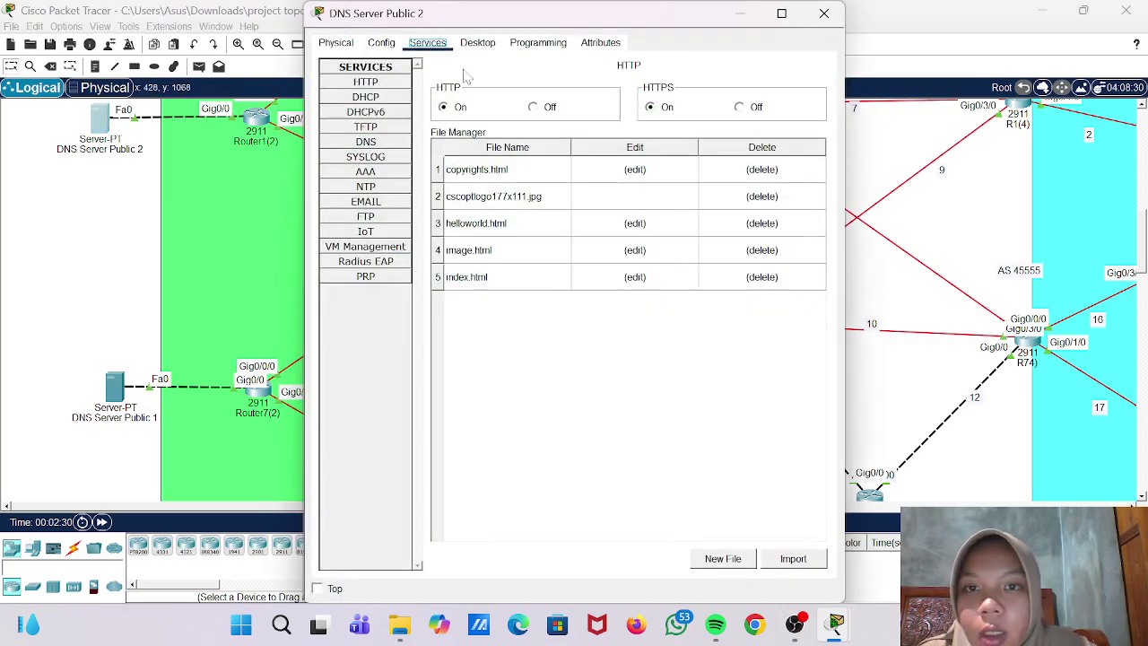
{"action": "left_click", "coordinate": [495, 47]}
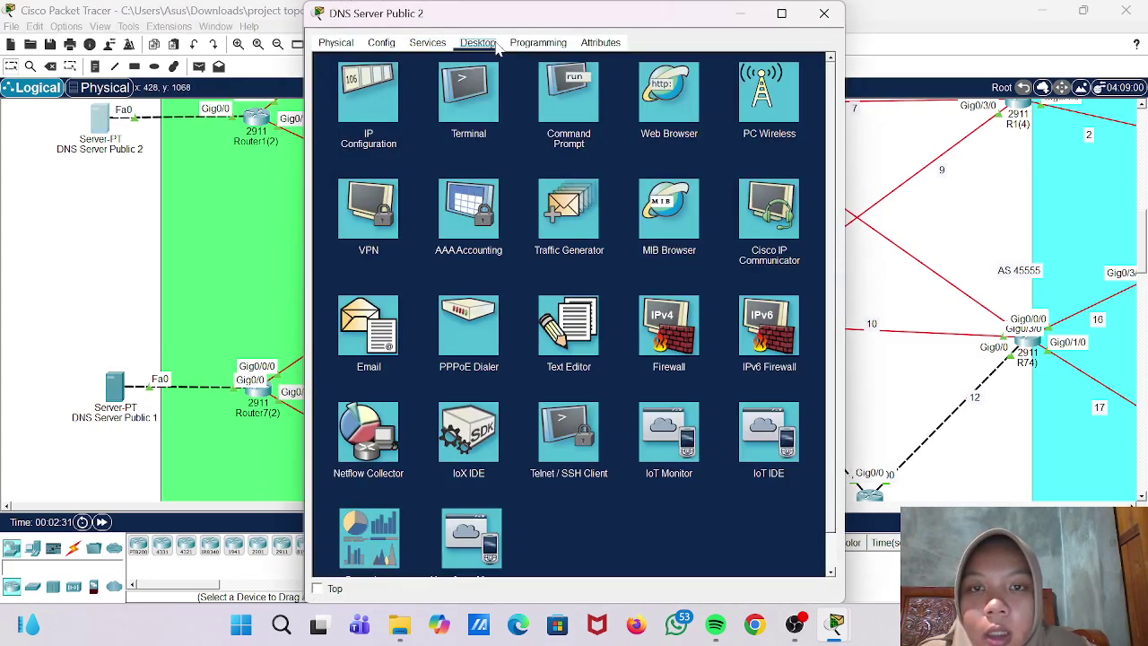
{"action": "left_click", "coordinate": [401, 96]}
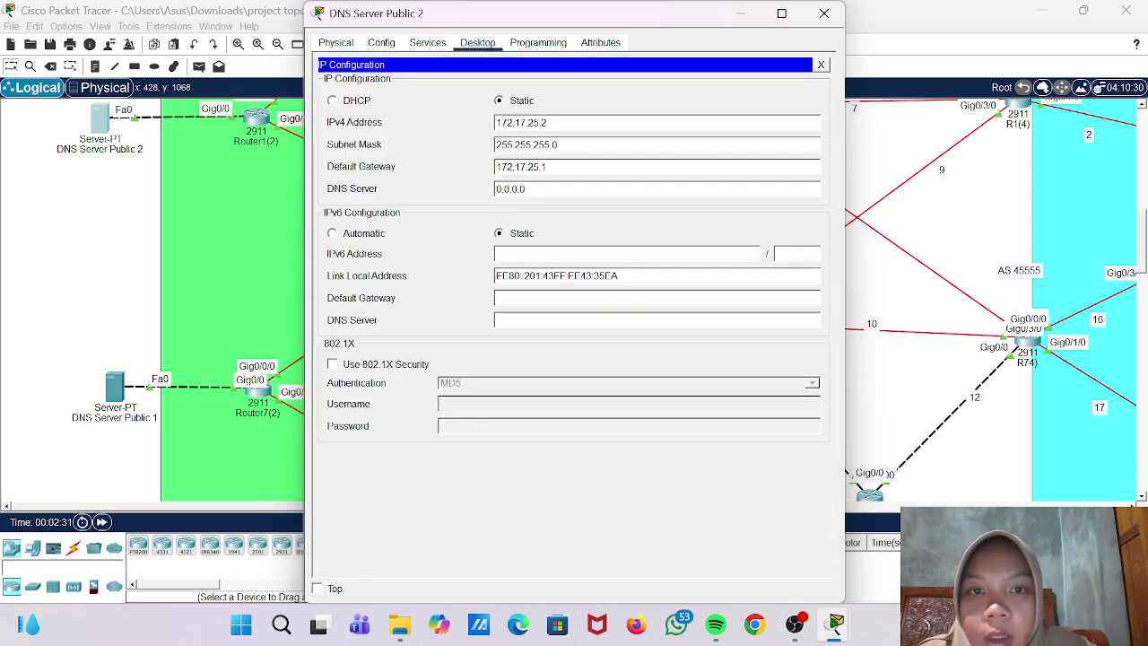
{"action": "double_click", "coordinate": [525, 123]}
{"action": "key", "text": "ctrl+c"}
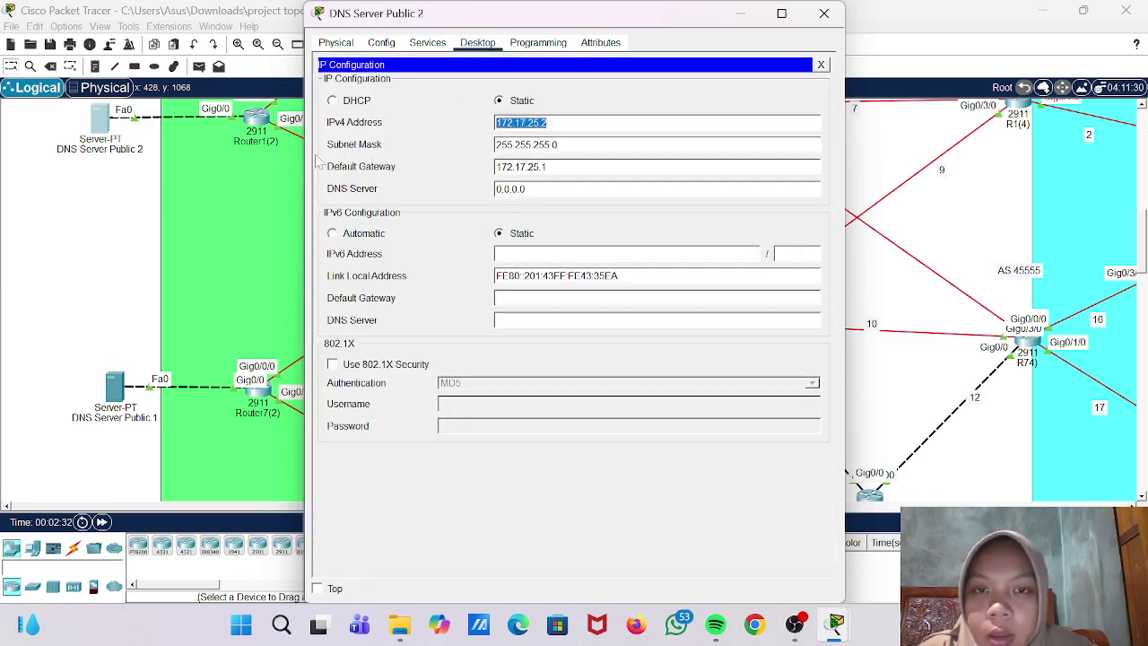
- Add a DNS A record for dnsp2.com with address 172.17.25.2 on DNS Server Public 1
{"action": "left_click", "coordinate": [113, 224]}
{"action": "left_click", "coordinate": [117, 386]}
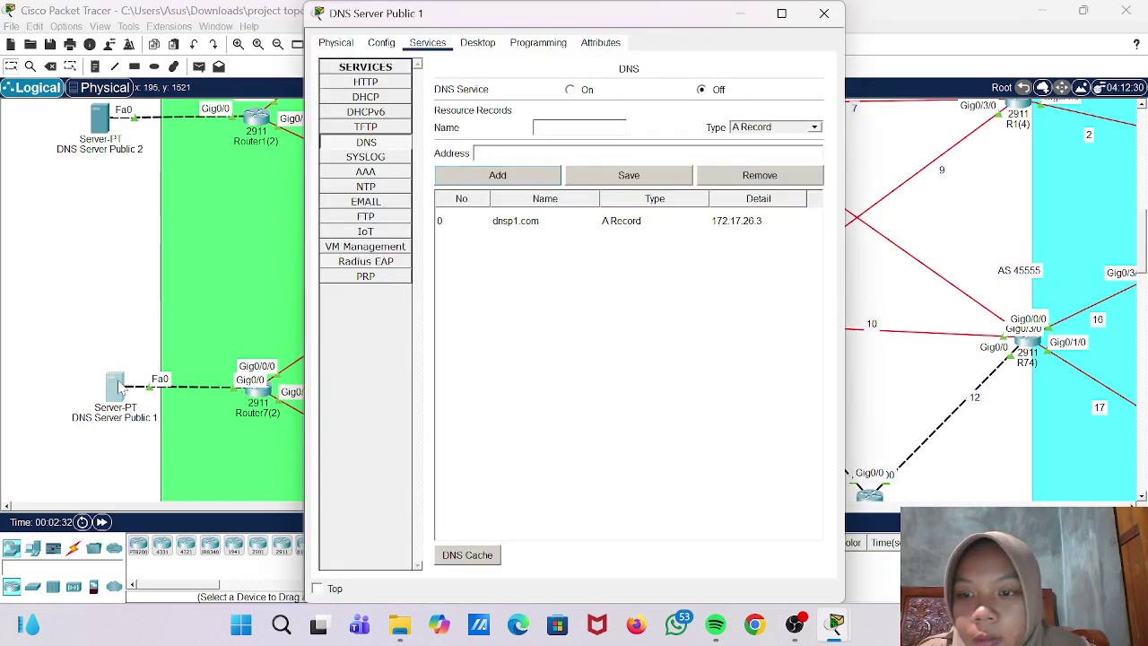
{"action": "type", "text": "dnsp2.com"}
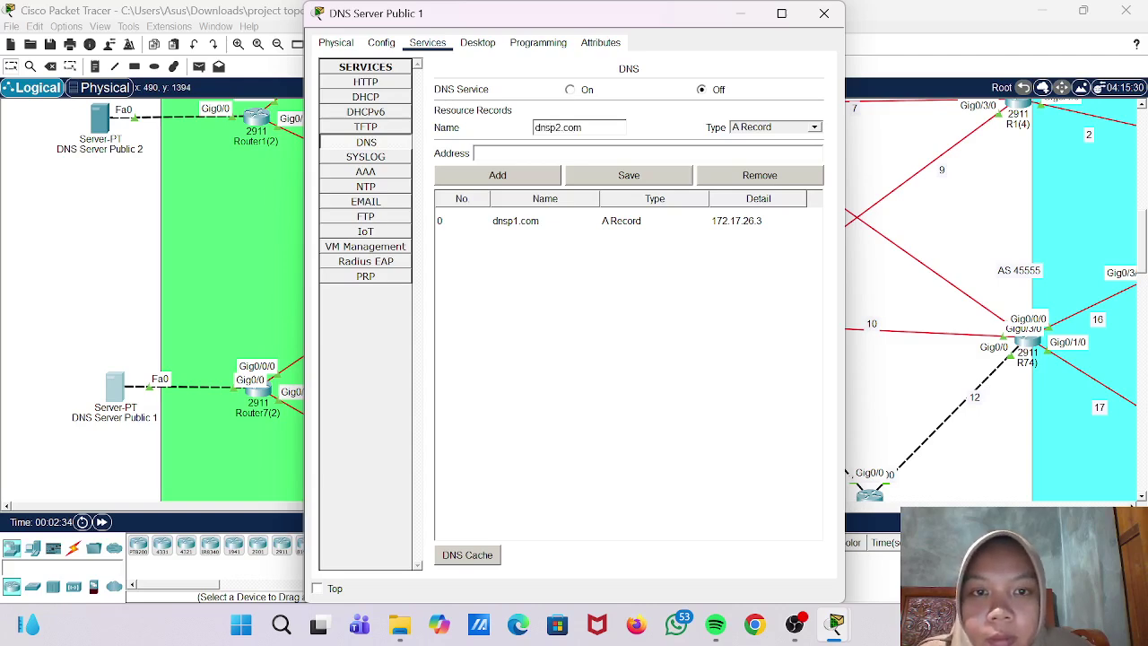
{"action": "key", "text": "ctrl+v"}
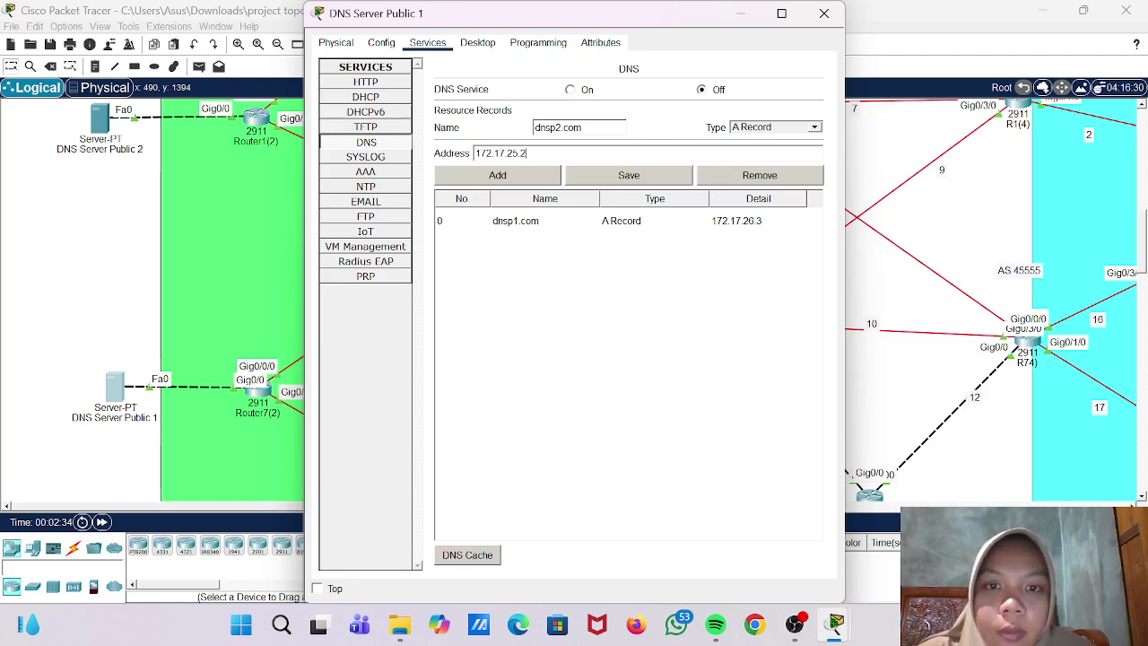
{"action": "left_click", "coordinate": [497, 174]}
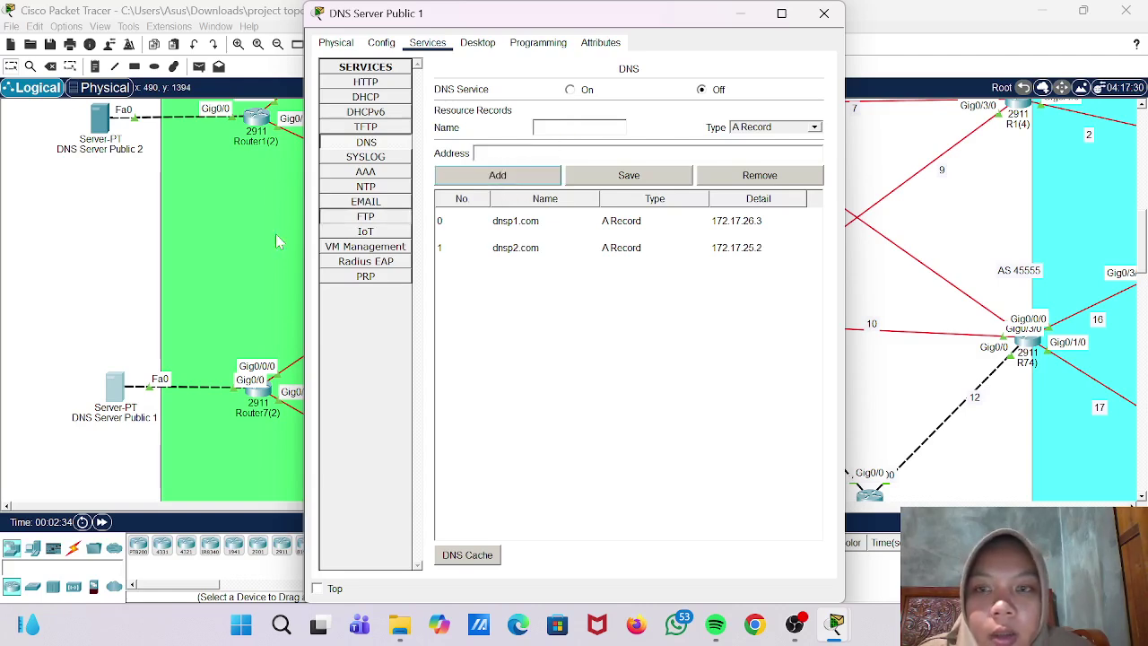
- View the DNS service settings of DNS Server Public 2 and close its window
{"action": "left_click", "coordinate": [130, 235]}
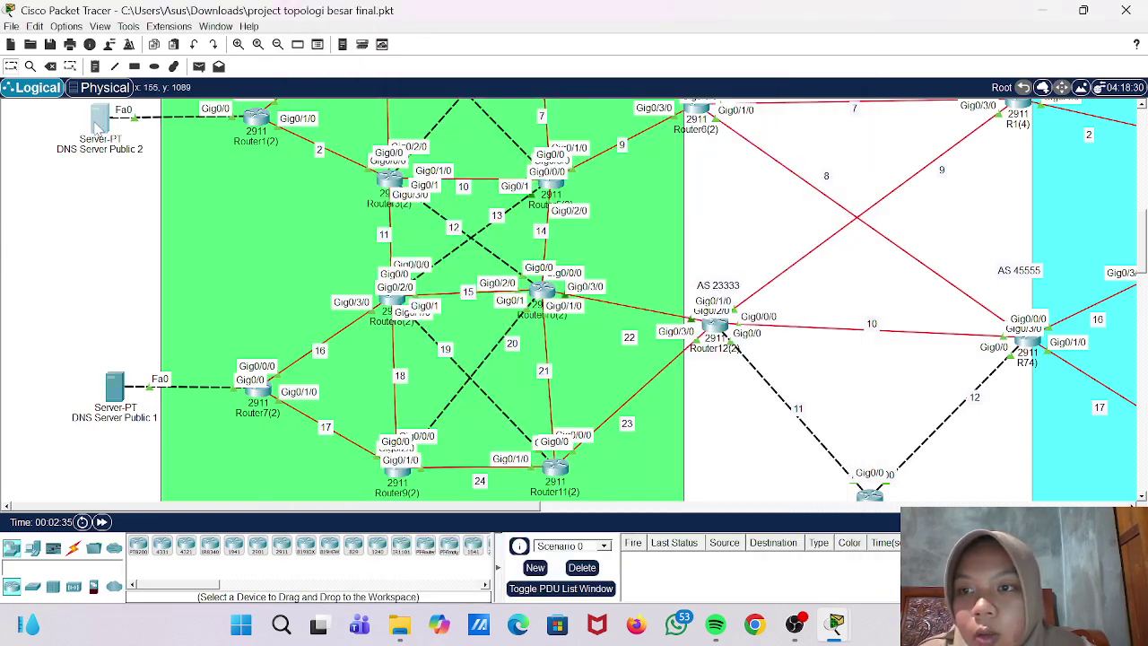
{"action": "left_click", "coordinate": [99, 123]}
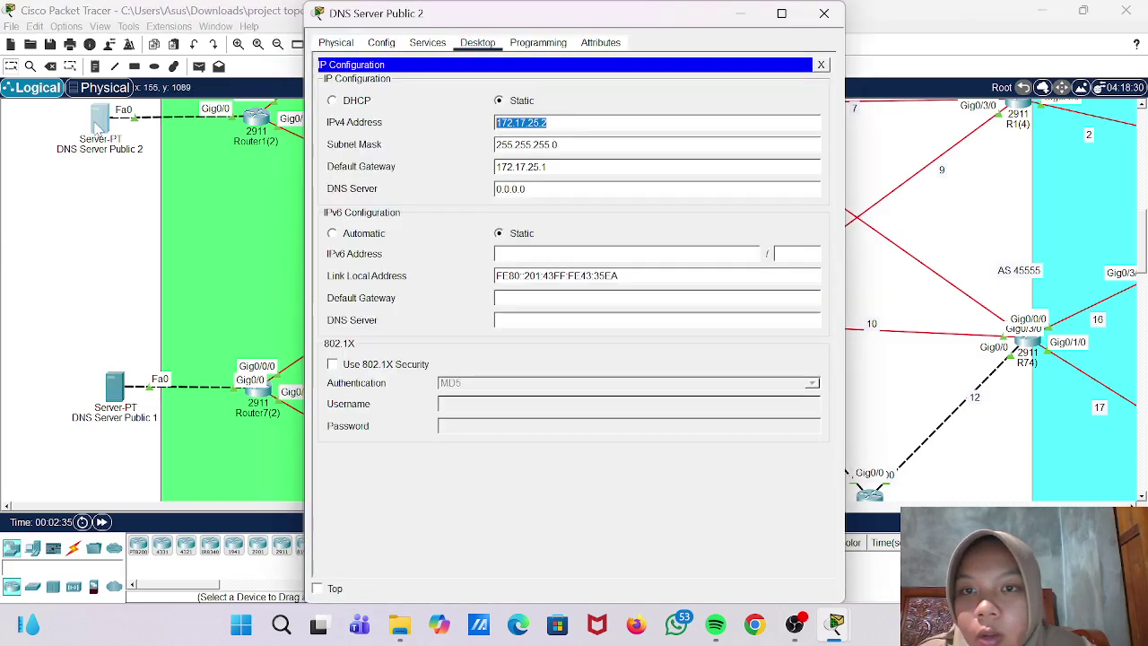
{"action": "left_click", "coordinate": [428, 45]}
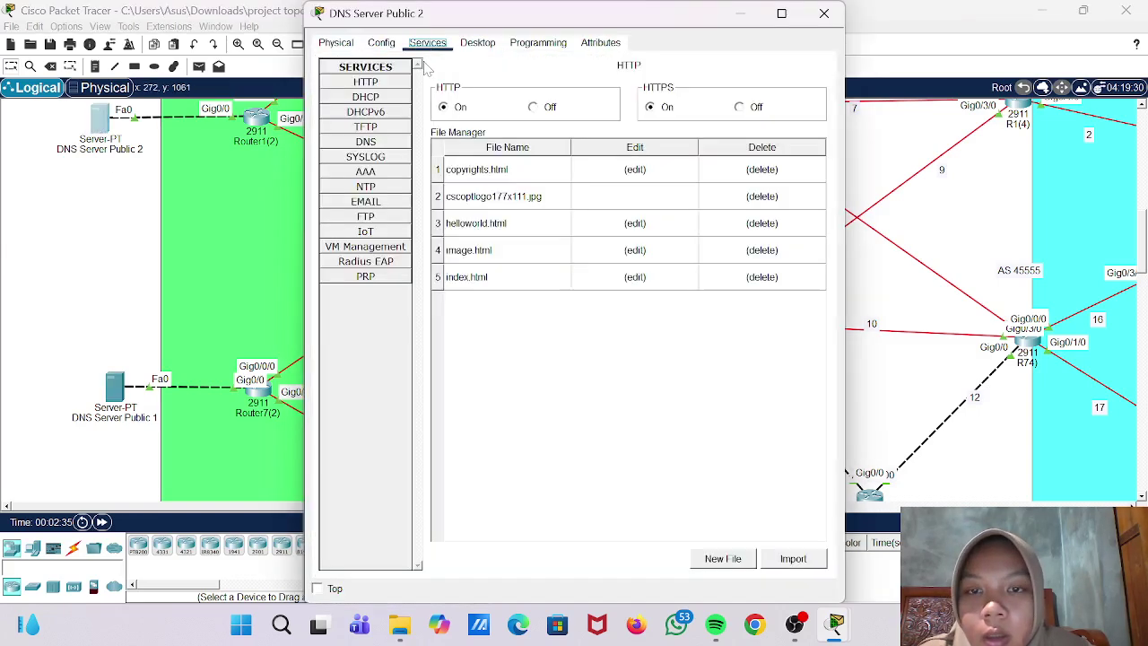
{"action": "left_click", "coordinate": [393, 143]}
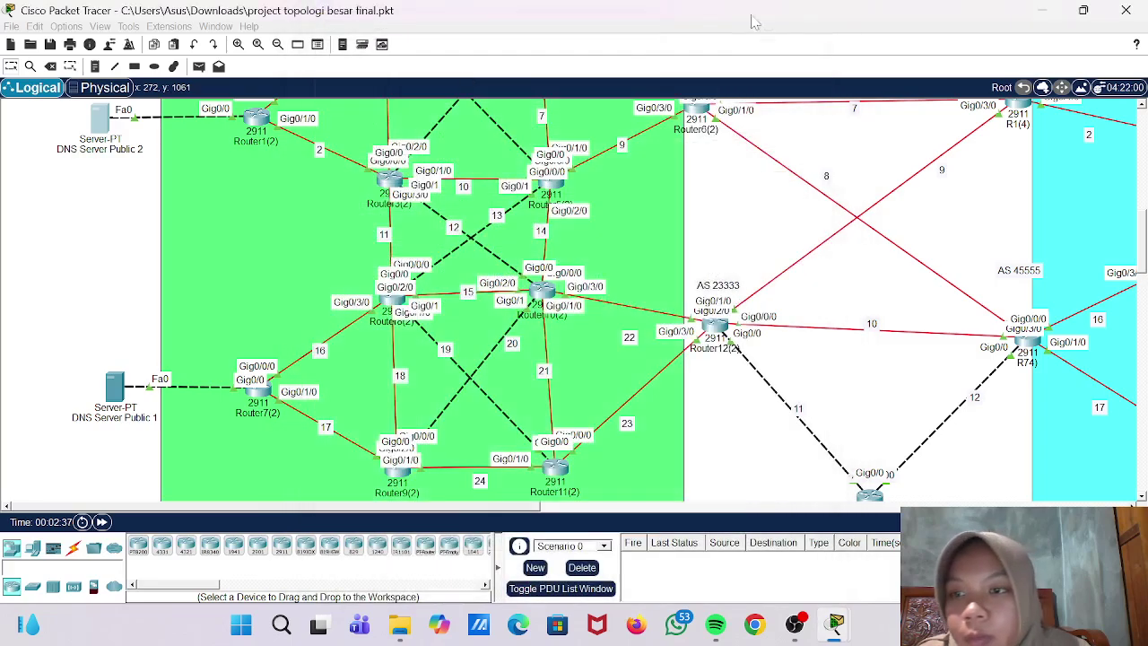
{"action": "left_click", "coordinate": [825, 14]}
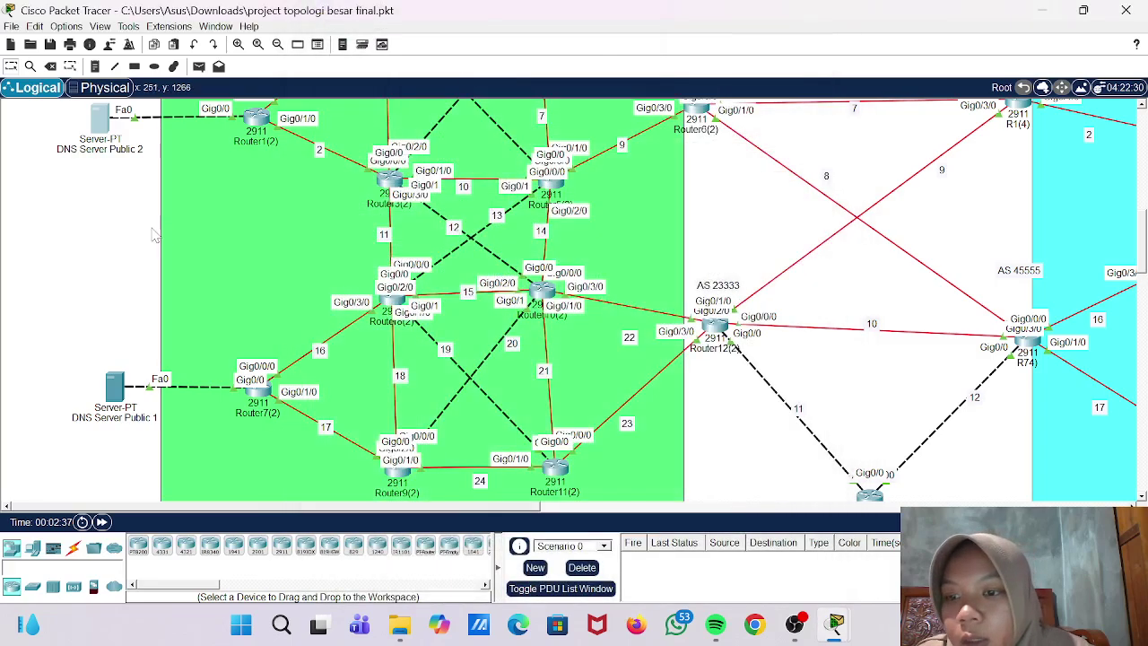
- Copy the IPv4 address from the IP configuration of the iet.com server in Region 1
{"action": "scroll", "coordinate": [155, 235], "scroll_direction": "up", "scroll_amount": 6}
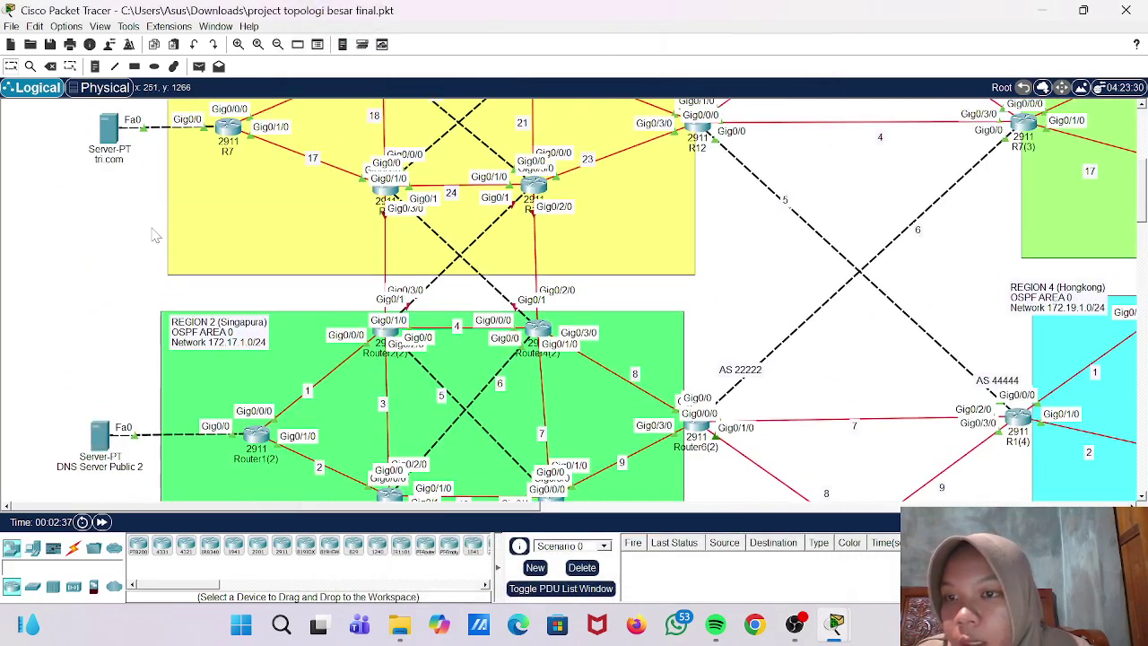
{"action": "scroll", "coordinate": [155, 235], "scroll_direction": "up", "scroll_amount": 6}
{"action": "left_click", "coordinate": [109, 201]}
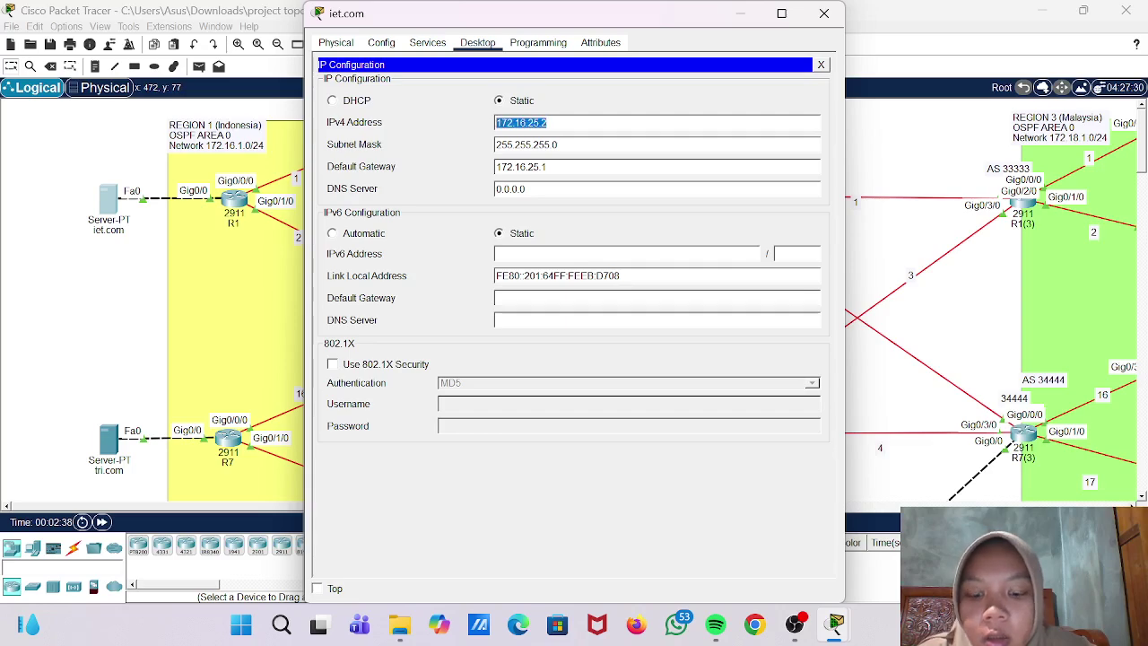
{"action": "left_click", "coordinate": [62, 276]}
- Add a DNS A record for iet.com with address 172.16.25.2 on DNS Server Public 1
{"action": "scroll", "coordinate": [63, 280], "scroll_direction": "down", "scroll_amount": 5}
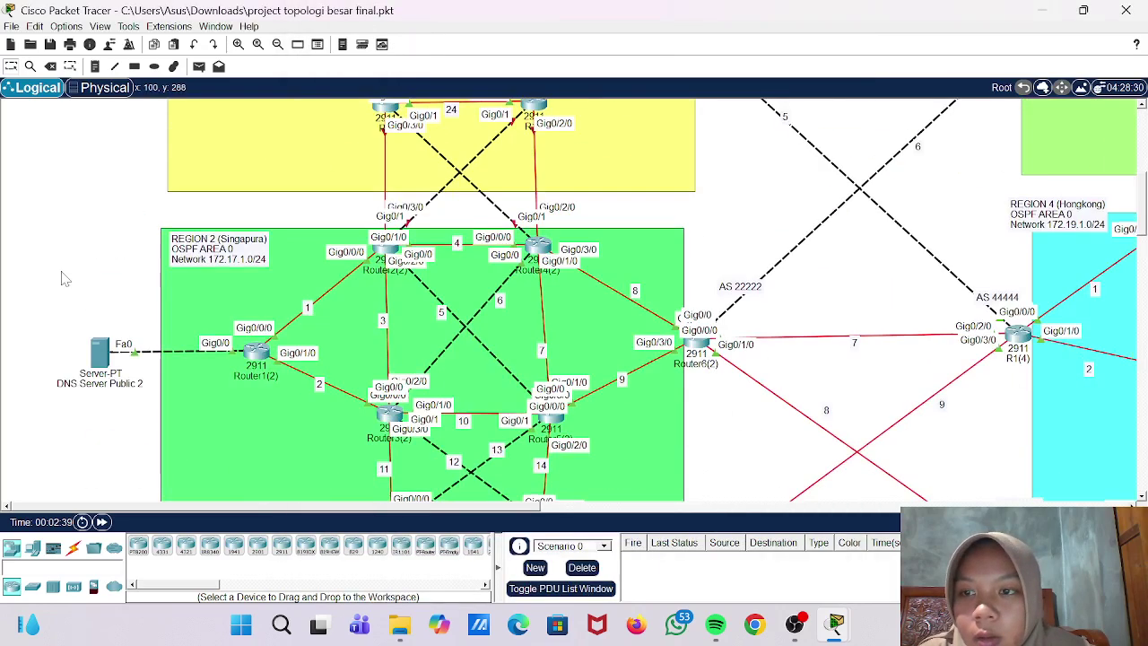
{"action": "scroll", "coordinate": [63, 280], "scroll_direction": "down", "scroll_amount": 5}
{"action": "left_click", "coordinate": [110, 251]}
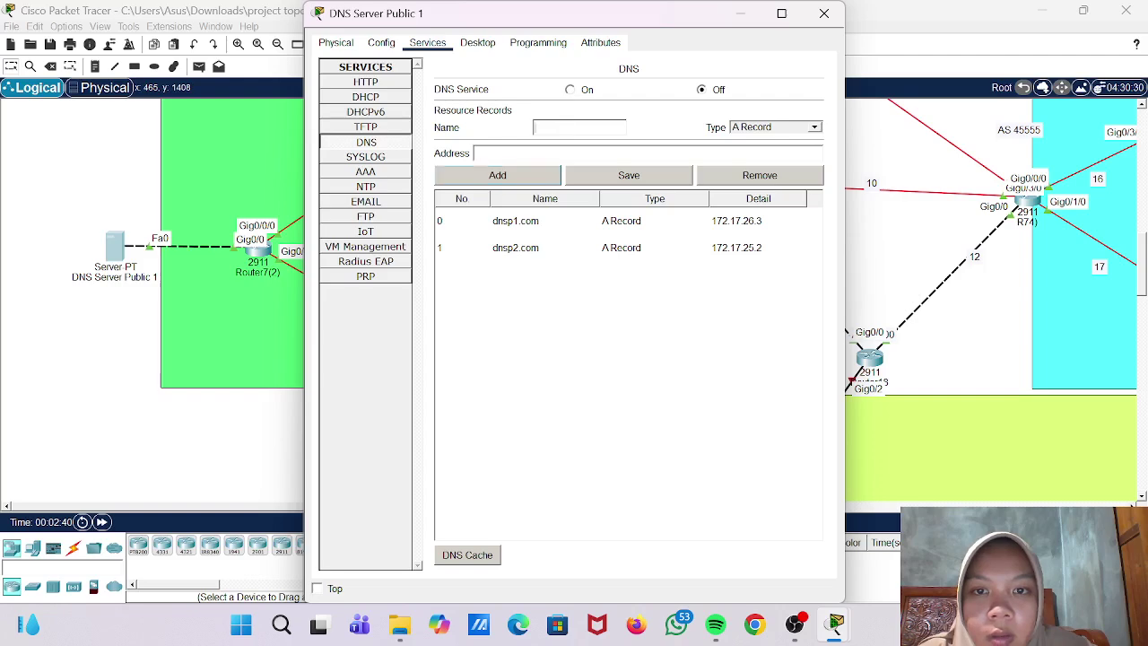
{"action": "left_click", "coordinate": [574, 127]}
{"action": "type", "text": "iet"}
{"action": "type", "text": ".com"}
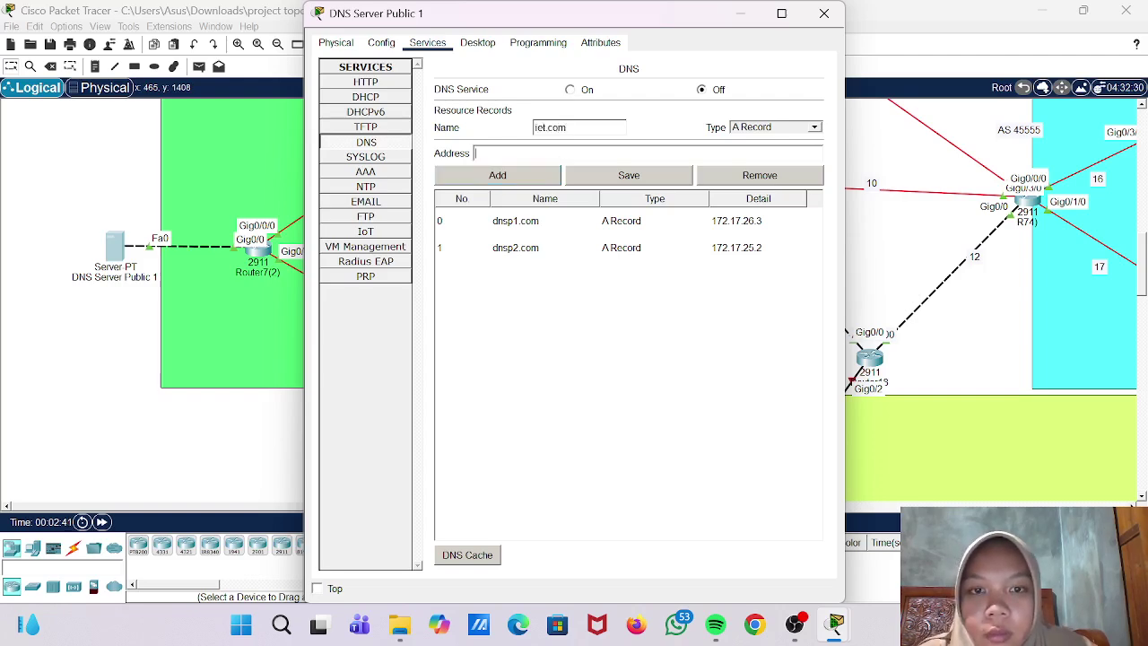
{"action": "type", "text": "172.16.25.2"}
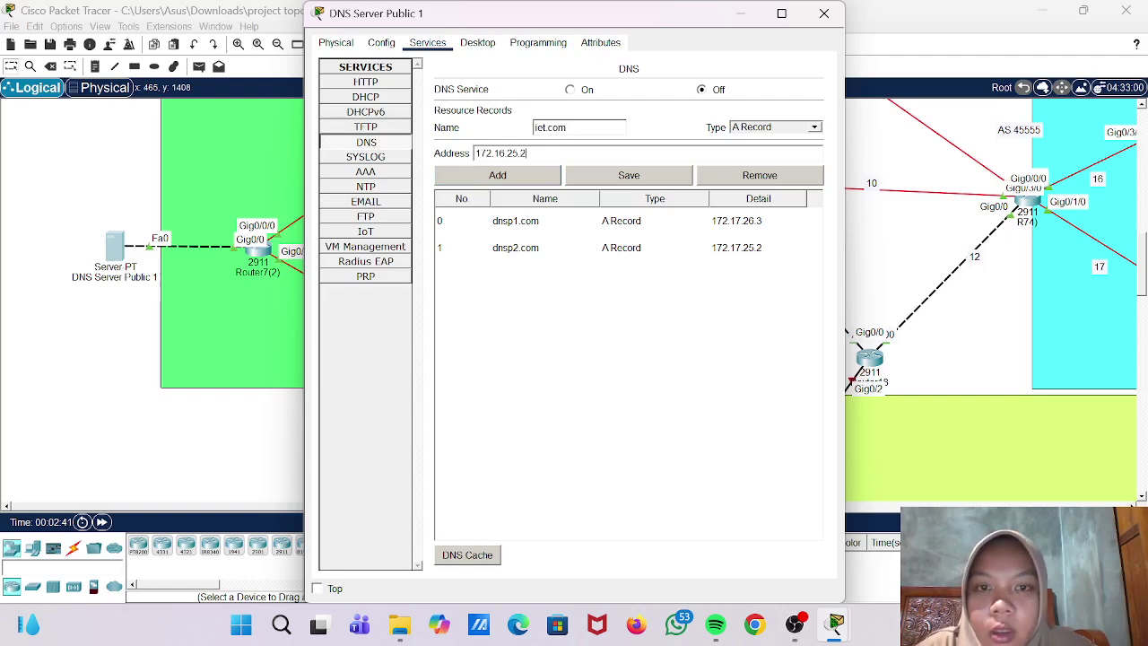
{"action": "left_click", "coordinate": [541, 176]}
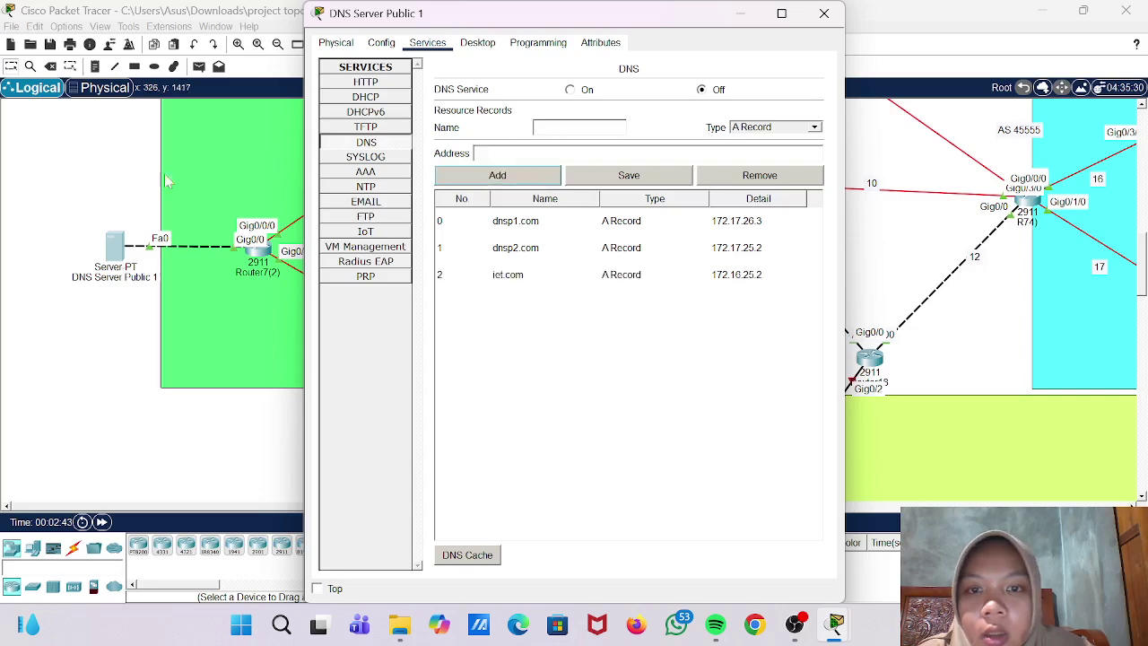
- Copy the IPv4 address from the IP configuration of the tri.com server in Region 1
{"action": "left_click", "coordinate": [102, 182]}
{"action": "scroll", "coordinate": [102, 179], "scroll_direction": "up", "scroll_amount": 3}
{"action": "scroll", "coordinate": [102, 180], "scroll_direction": "up", "scroll_amount": 10}
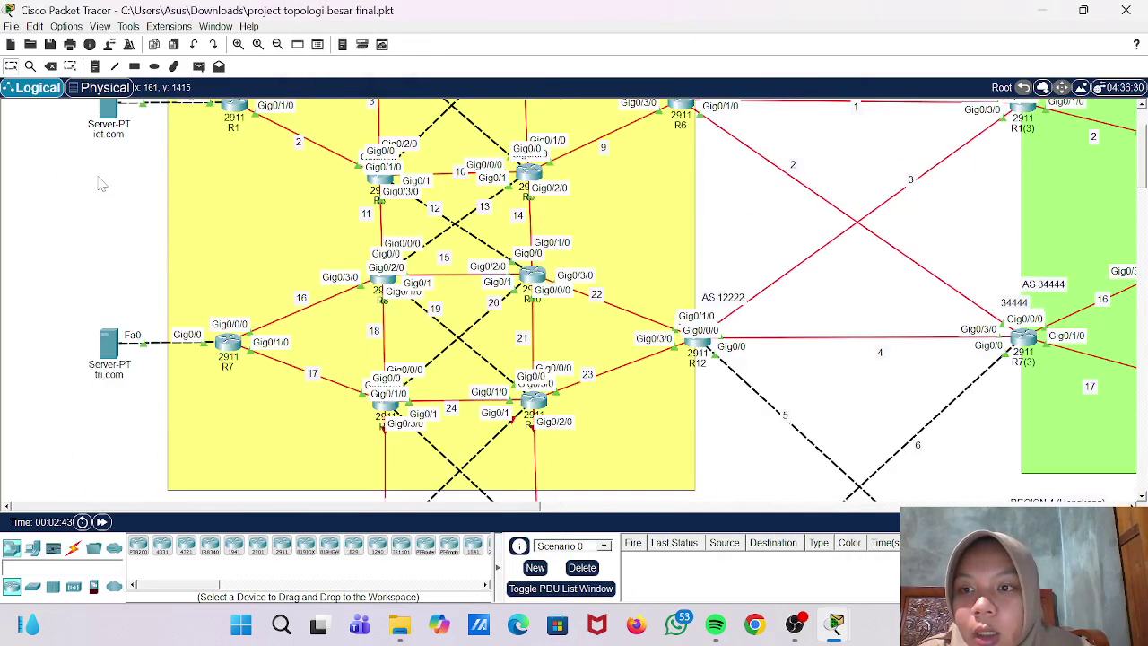
{"action": "left_click", "coordinate": [109, 345]}
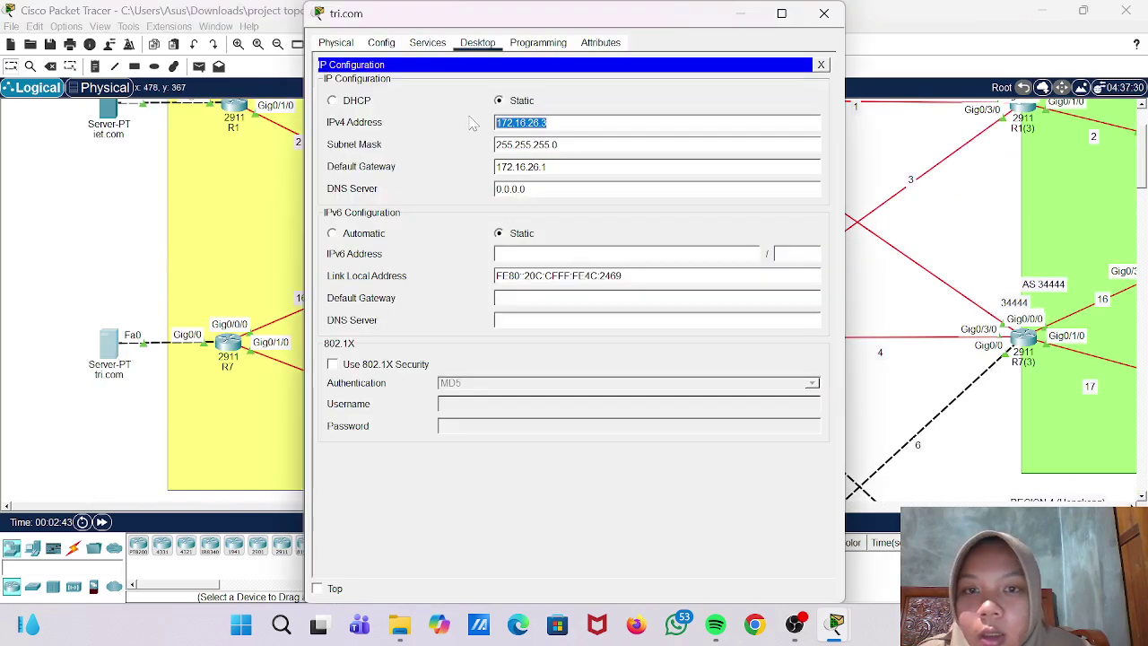
{"action": "mouse_move", "coordinate": [496, 123]}
{"action": "left_mouse_down"}
{"action": "mouse_move", "coordinate": [523, 123]}
{"action": "mouse_move", "coordinate": [495, 123]}
{"action": "left_mouse_up"}
{"action": "key", "text": "ctrl+c"}
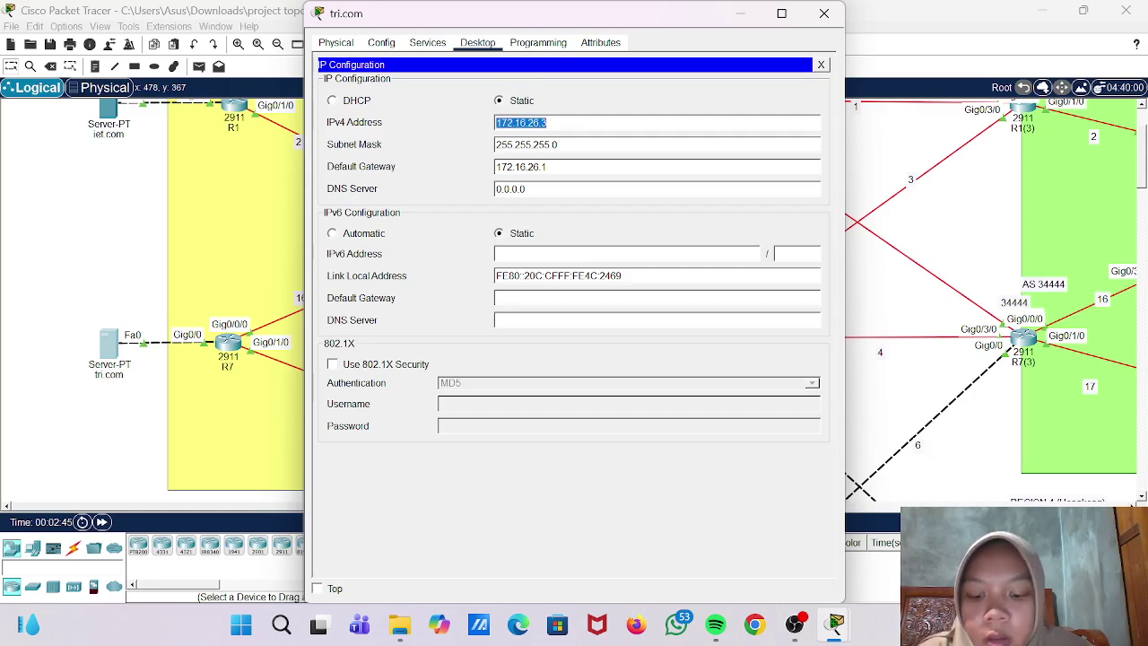
- Add a DNS A record for tri.com with address 172.16.26.3 on DNS Server Public 1 and turn its DNS service on
{"action": "left_click", "coordinate": [105, 218]}
{"action": "scroll", "coordinate": [103, 218], "scroll_direction": "down", "scroll_amount": 3}
{"action": "scroll", "coordinate": [103, 218], "scroll_direction": "down", "scroll_amount": 3}
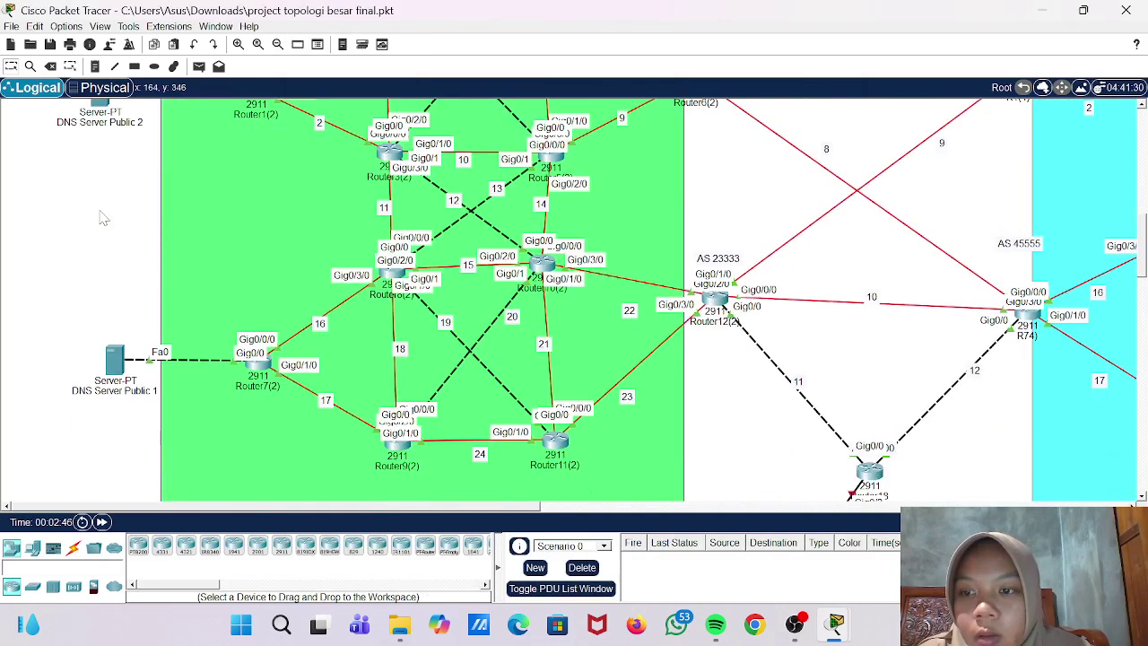
{"action": "scroll", "coordinate": [103, 217], "scroll_direction": "down", "scroll_amount": 2}
{"action": "double_click", "coordinate": [114, 246]}
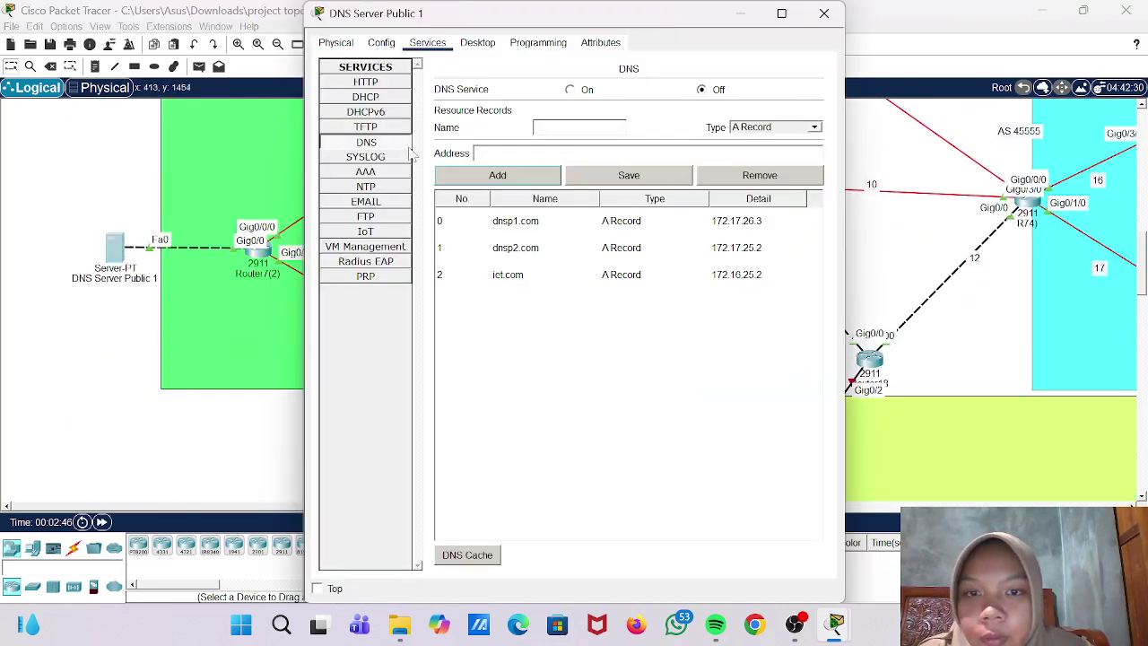
{"action": "left_click", "coordinate": [535, 130]}
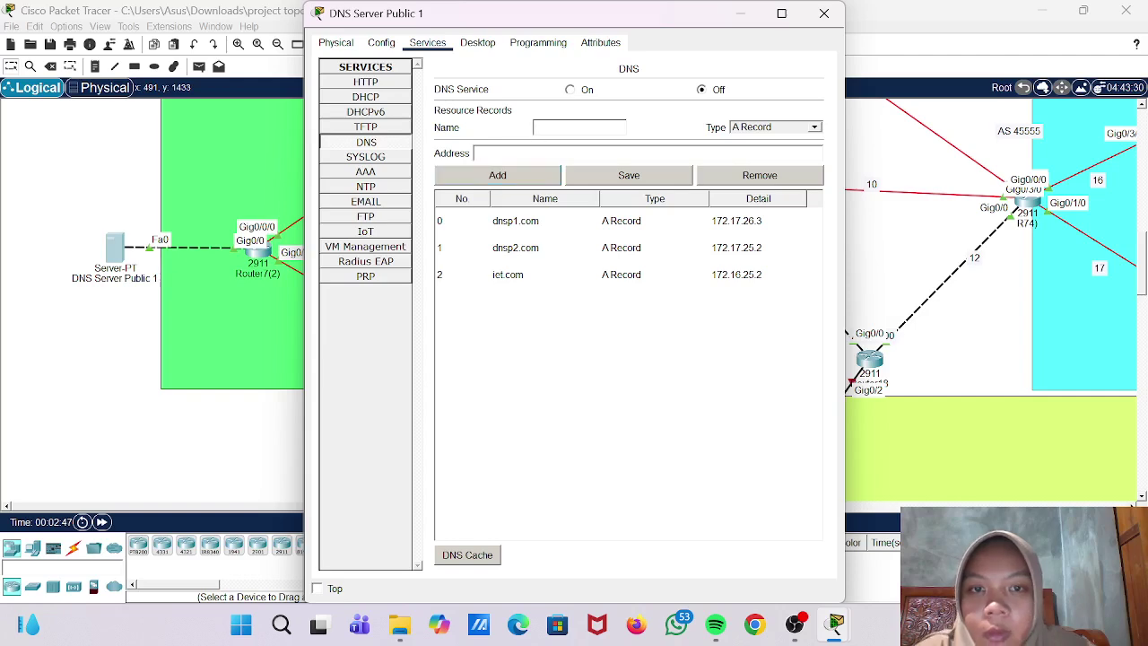
{"action": "type", "text": "tri"}
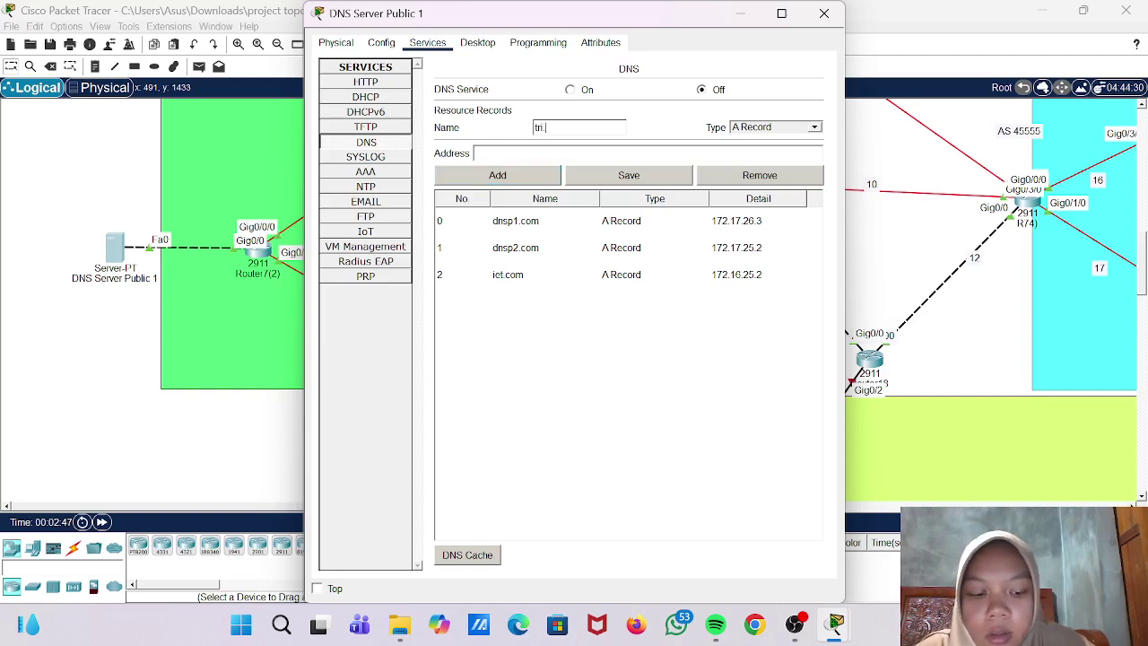
{"action": "type", "text": "m"}
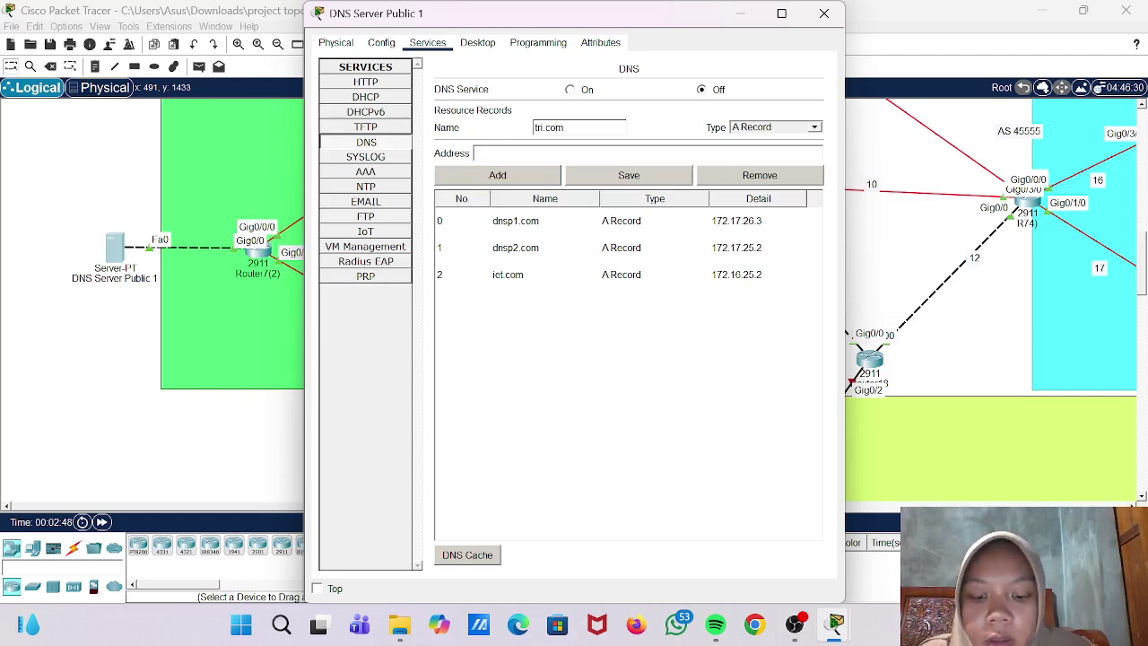
{"action": "key", "text": "ctrl+v"}
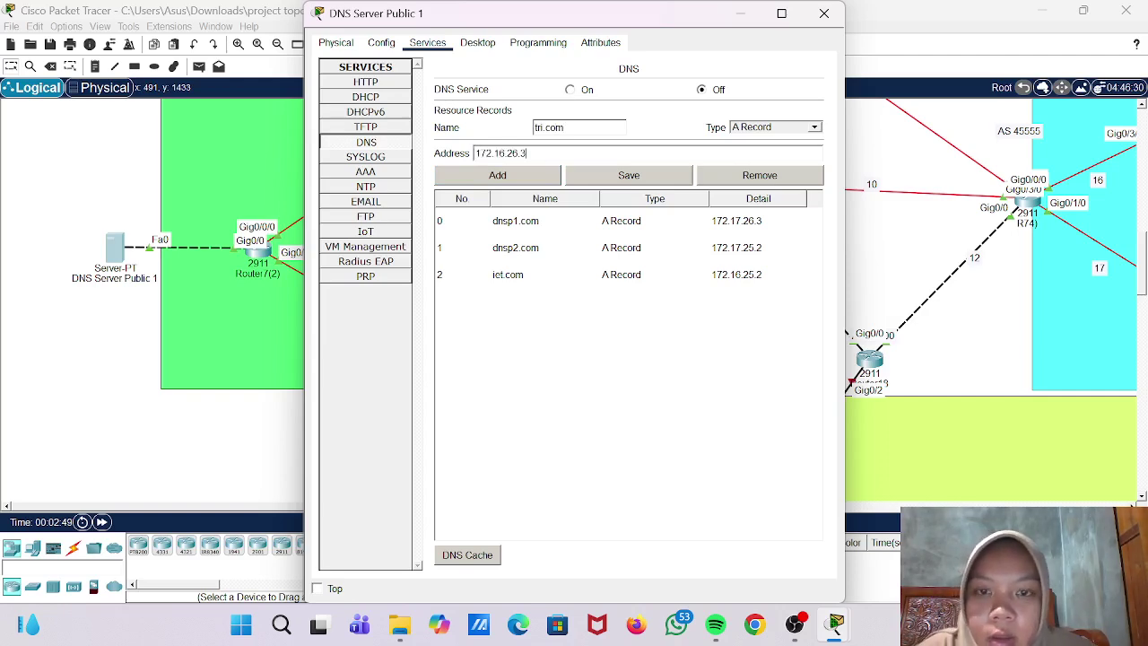
{"action": "left_click", "coordinate": [538, 180]}
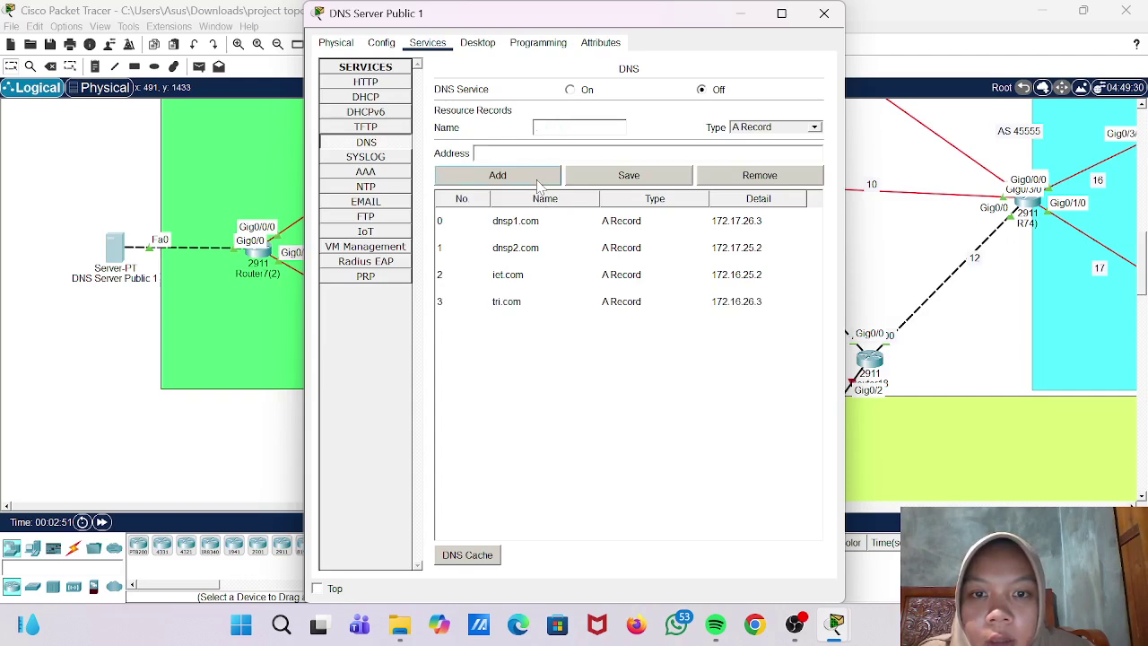
{"action": "left_click", "coordinate": [569, 89]}
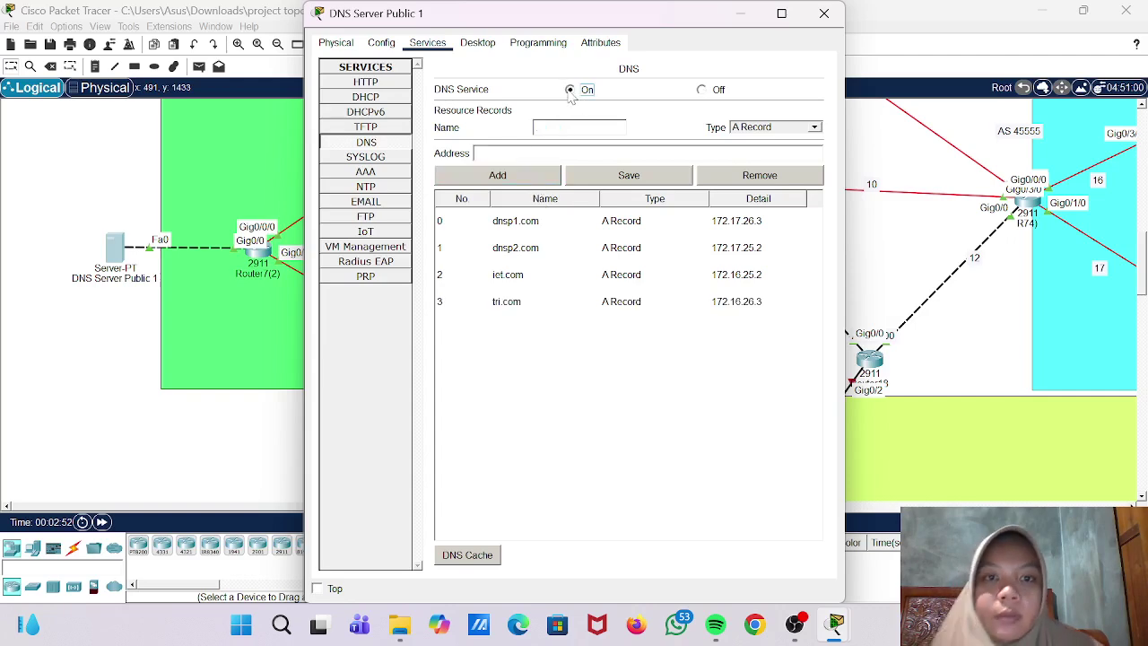
{"action": "left_click", "coordinate": [825, 12]}
- Examine the links between the Region 3 and Region 4 edge routers and the client PT/Institution routers
{"action": "scroll", "coordinate": [933, 208], "scroll_direction": "right", "scroll_amount": 10}
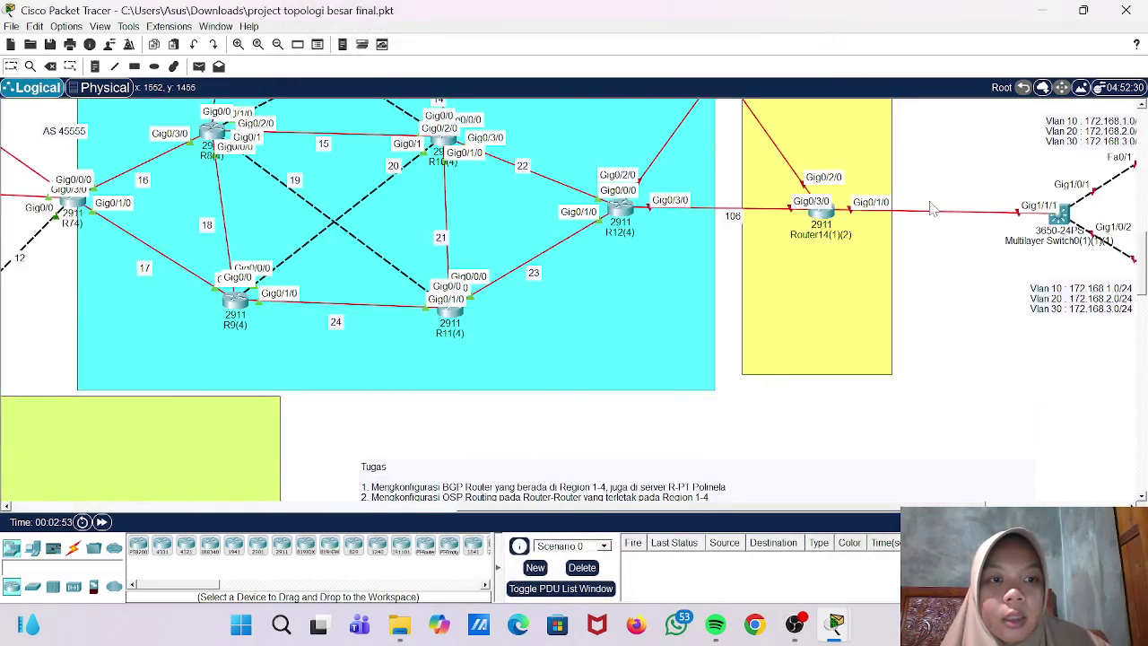
{"action": "scroll", "coordinate": [932, 208], "scroll_direction": "up", "scroll_amount": 5}
{"action": "scroll", "coordinate": [933, 208], "scroll_direction": "up", "scroll_amount": 5}
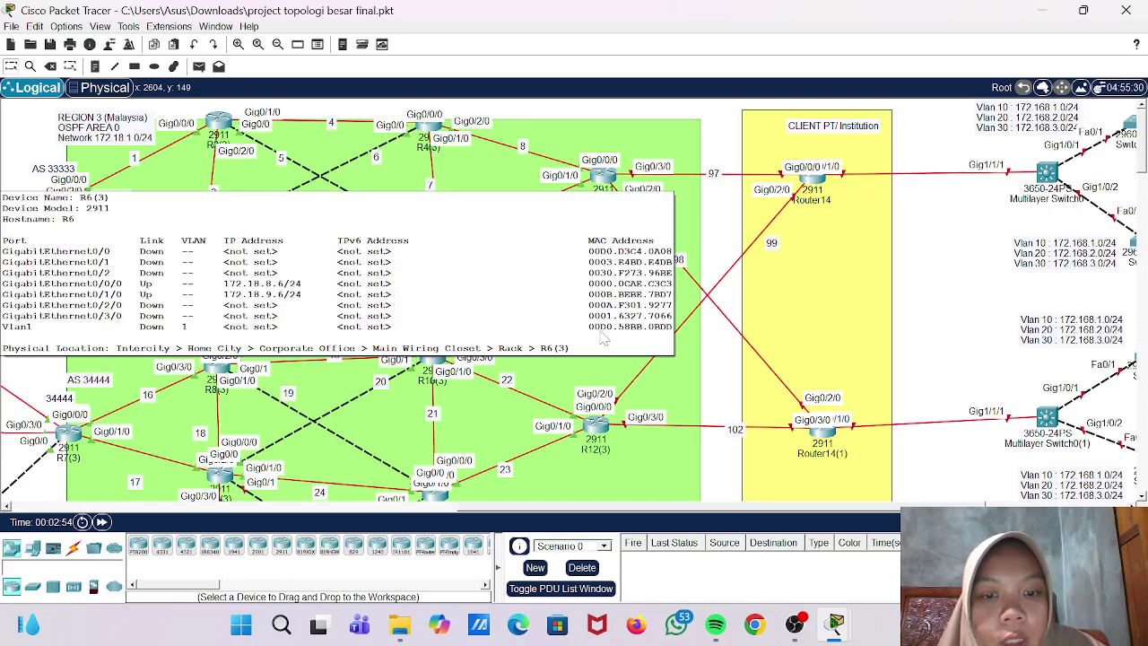
{"action": "scroll", "coordinate": [605, 359], "scroll_direction": "down", "scroll_amount": 8}
{"action": "scroll", "coordinate": [606, 359], "scroll_direction": "down", "scroll_amount": 3}
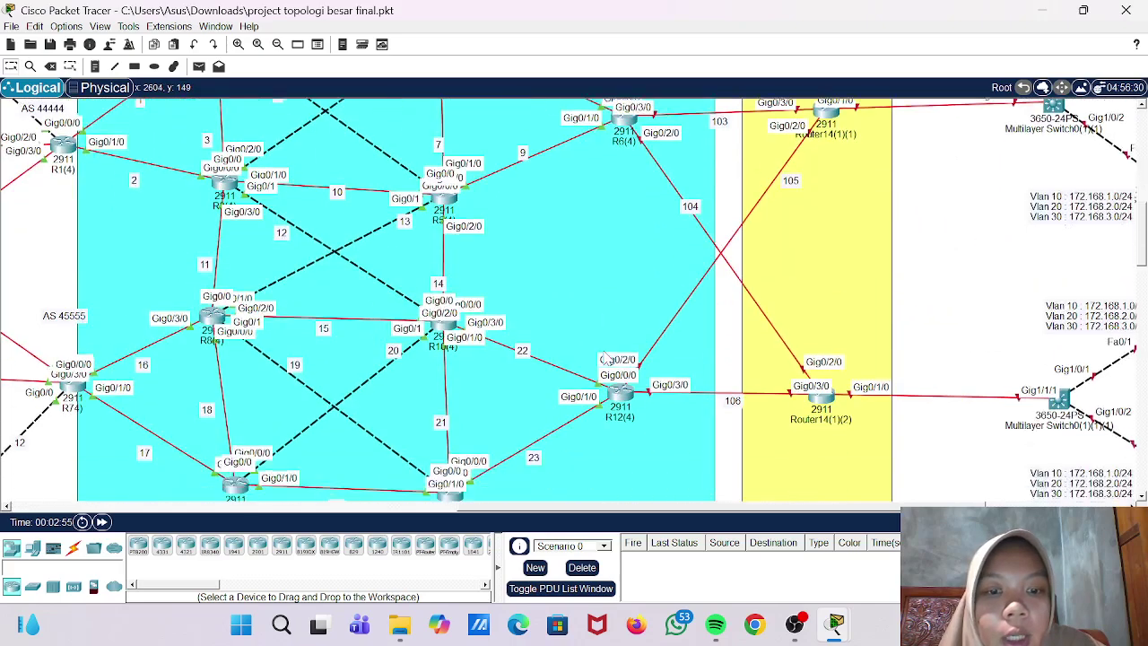
{"action": "scroll", "coordinate": [605, 359], "scroll_direction": "up", "scroll_amount": 6}
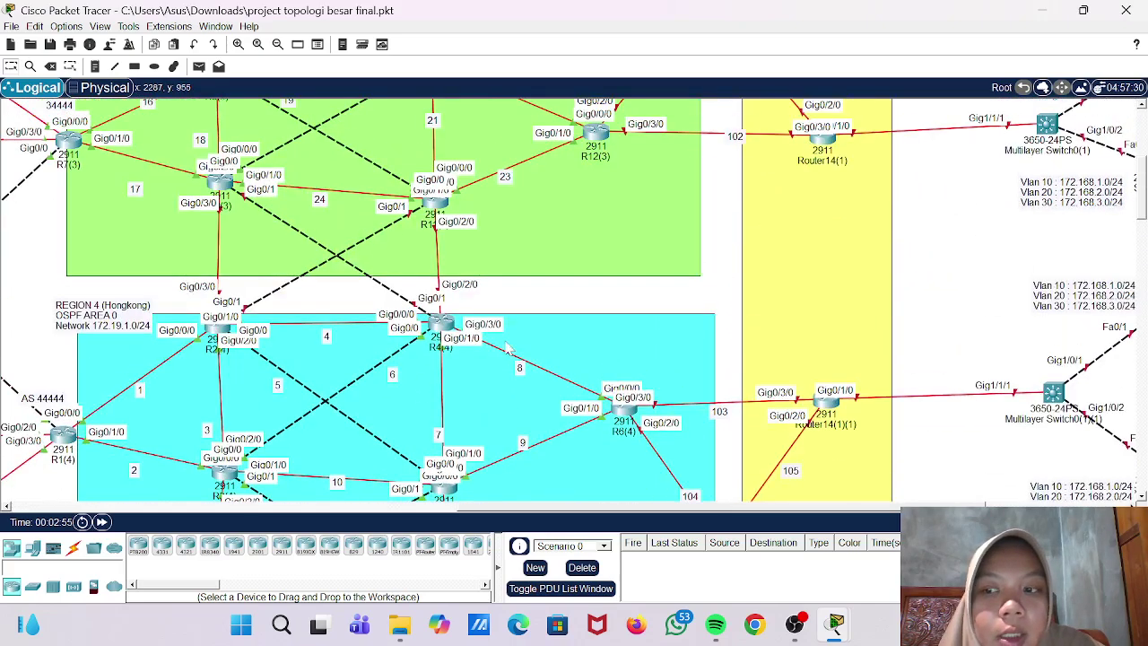
{"action": "scroll", "coordinate": [507, 352], "scroll_direction": "up", "scroll_amount": 6}
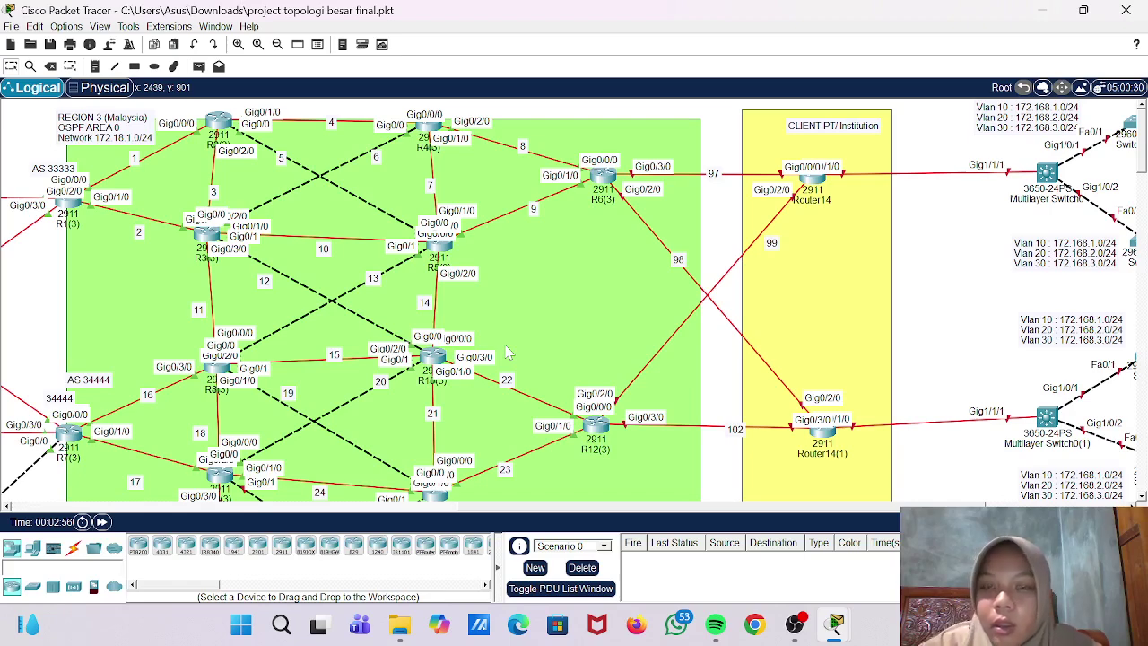
- Open the command line interface of router R6(3) in Region 3, with its window beside the links to the client routers
{"action": "left_click", "coordinate": [603, 177]}
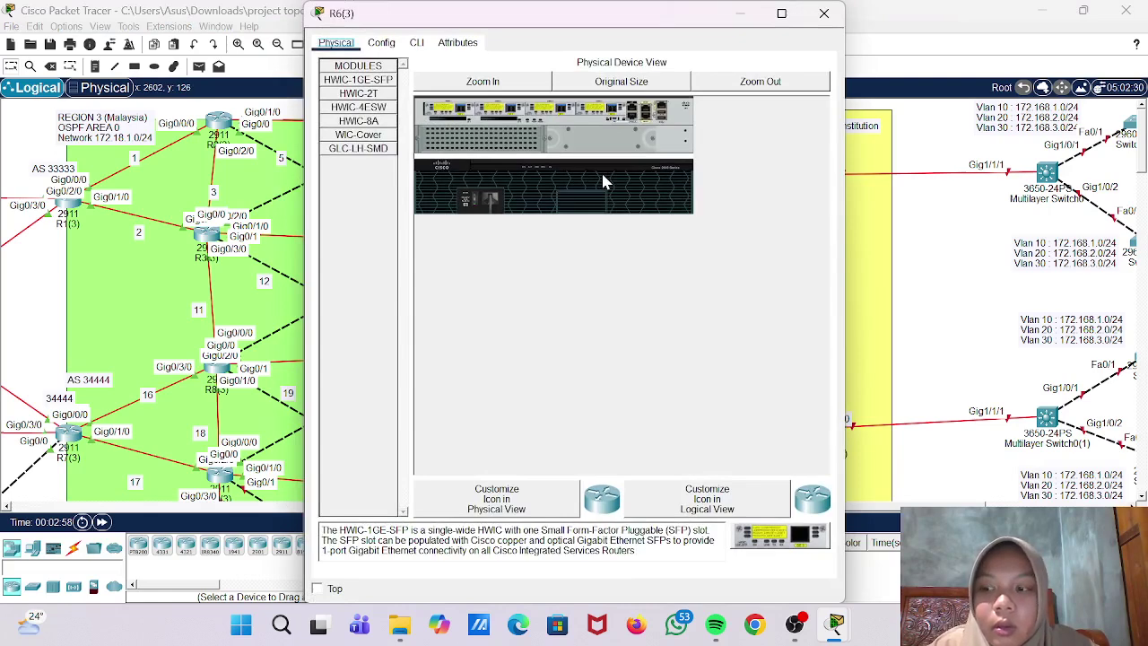
{"action": "left_click_drag", "start_coordinate": [634, 31], "coordinate": [372, 55]}
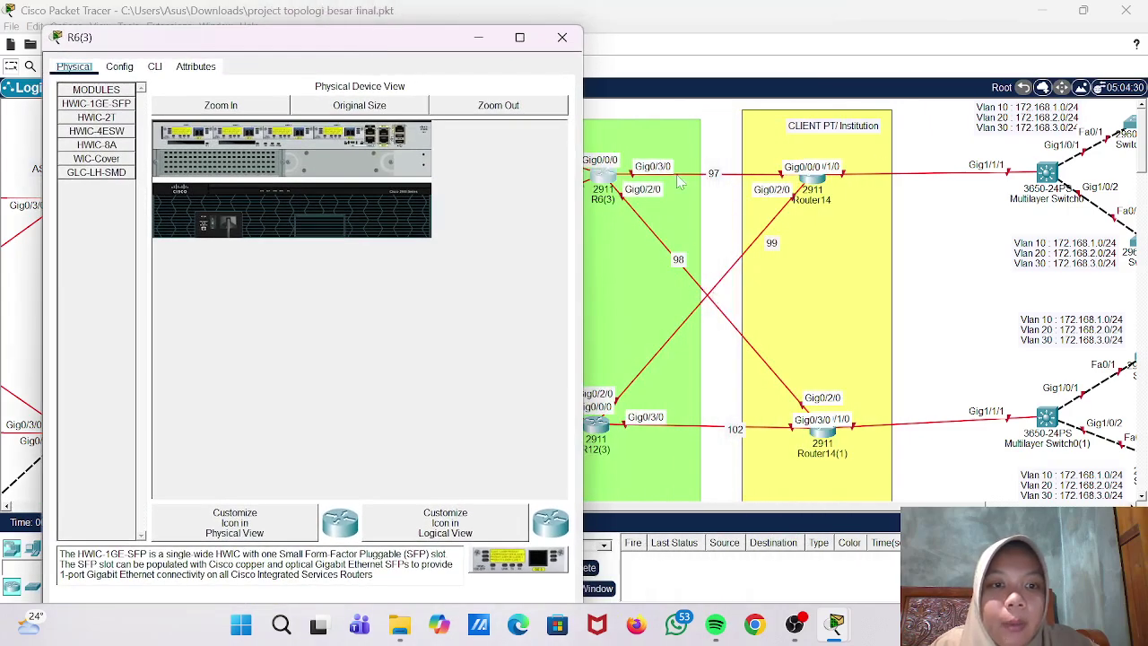
{"action": "scroll", "coordinate": [787, 254], "scroll_direction": "right", "scroll_amount": 2}
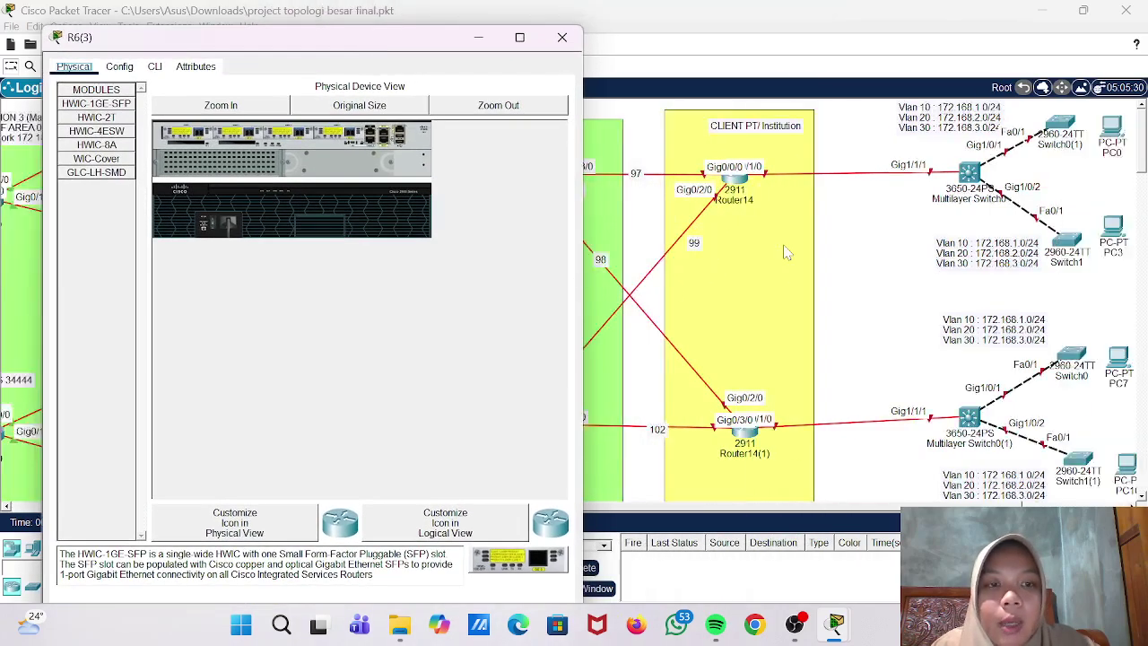
{"action": "scroll", "coordinate": [787, 254], "scroll_direction": "right", "scroll_amount": 5}
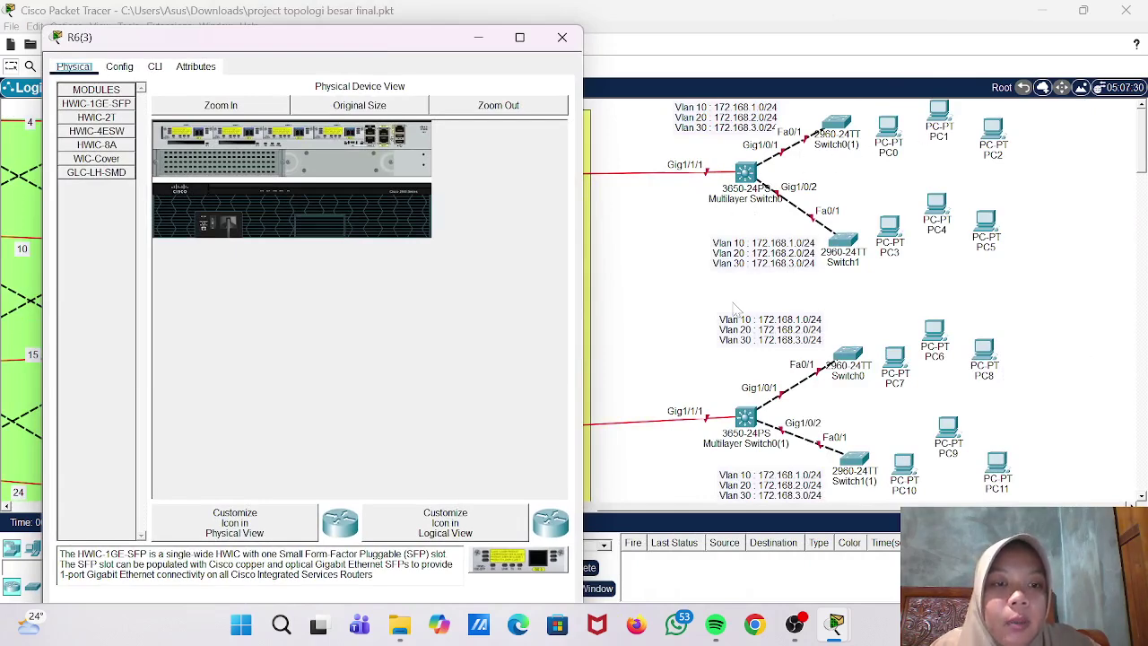
{"action": "scroll", "coordinate": [733, 301], "scroll_direction": "left", "scroll_amount": 14}
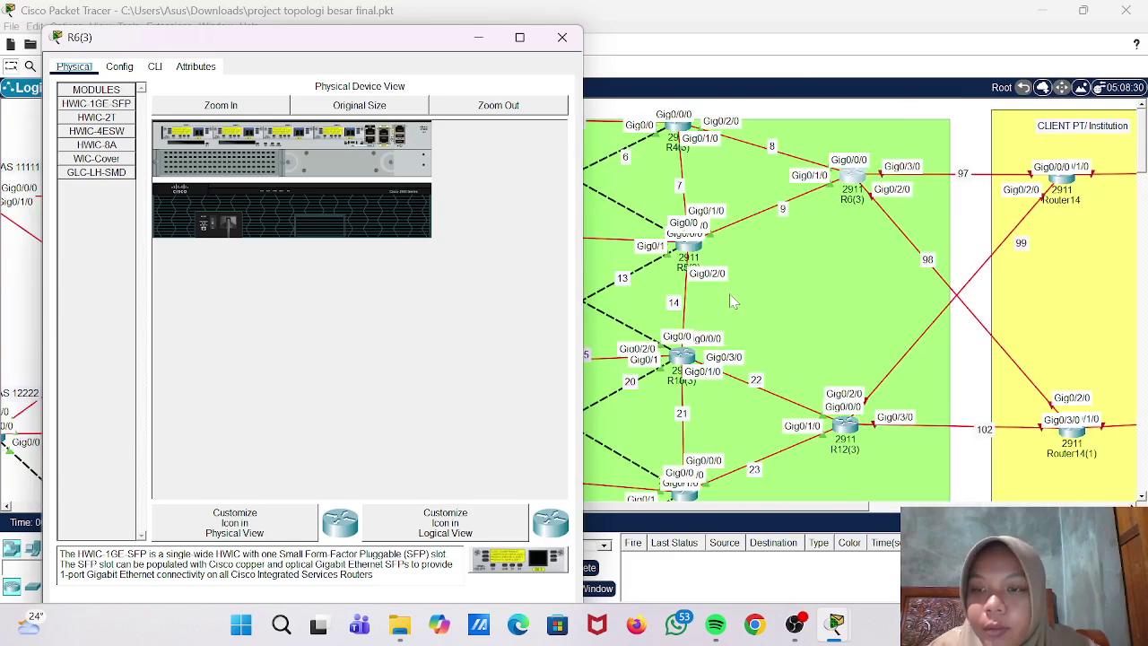
{"action": "left_click_drag", "start_coordinate": [332, 45], "coordinate": [969, 52]}
{"action": "scroll", "coordinate": [541, 176], "scroll_direction": "right", "scroll_amount": 12}
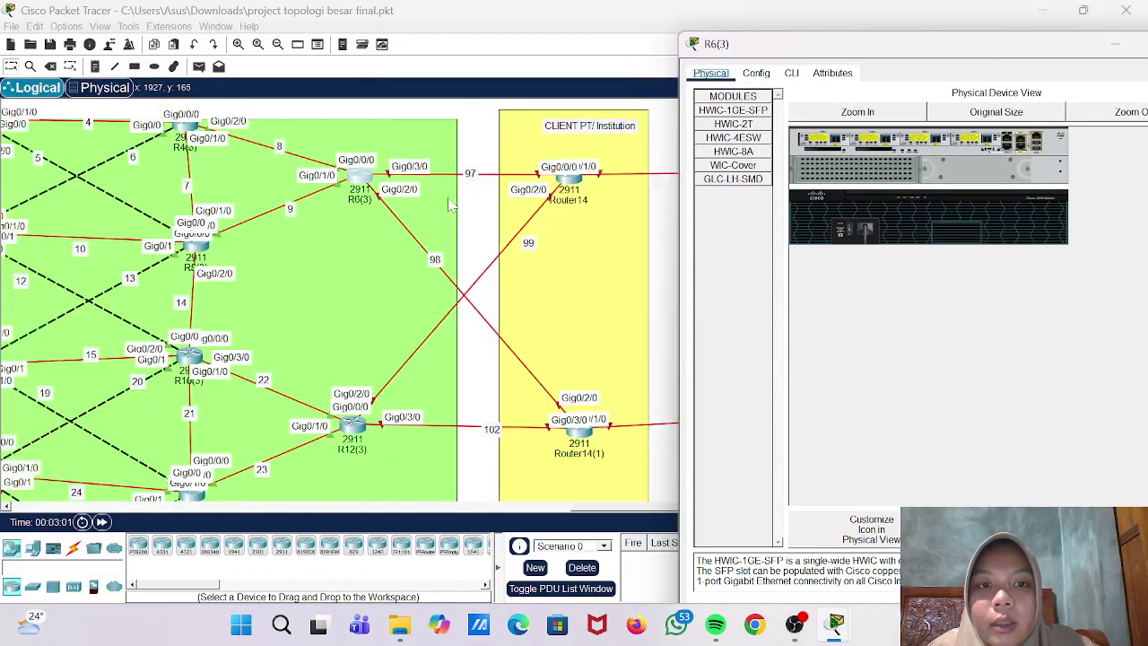
{"action": "left_click", "coordinate": [795, 76]}
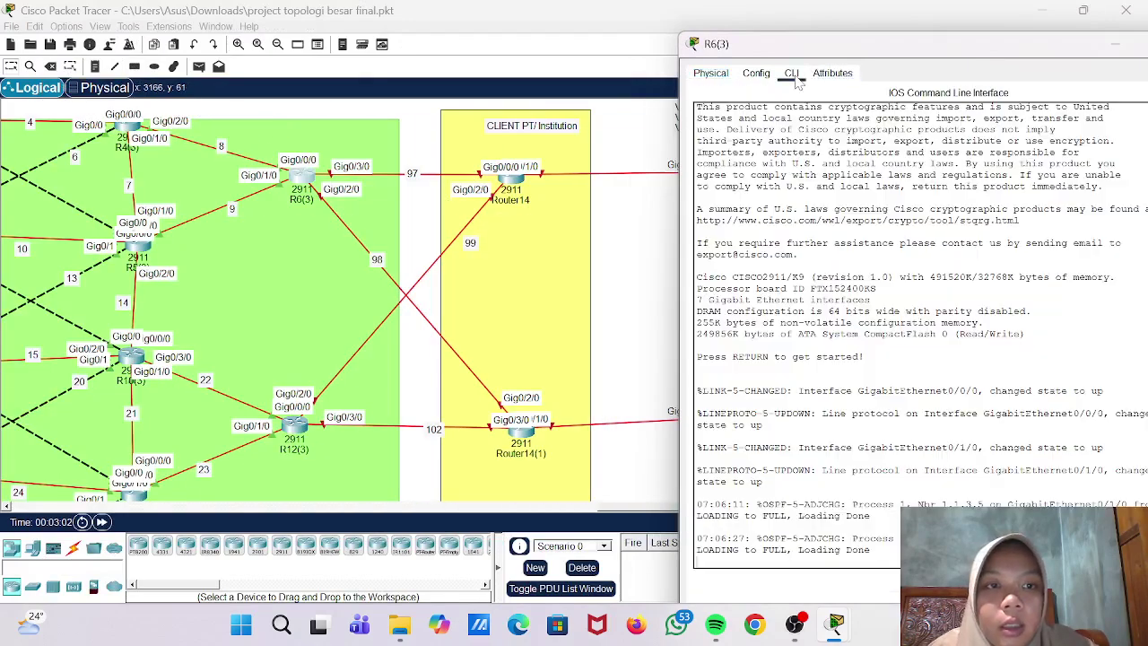
- Enter global configuration mode on router R6(3)
{"action": "key", "text": "Return"}
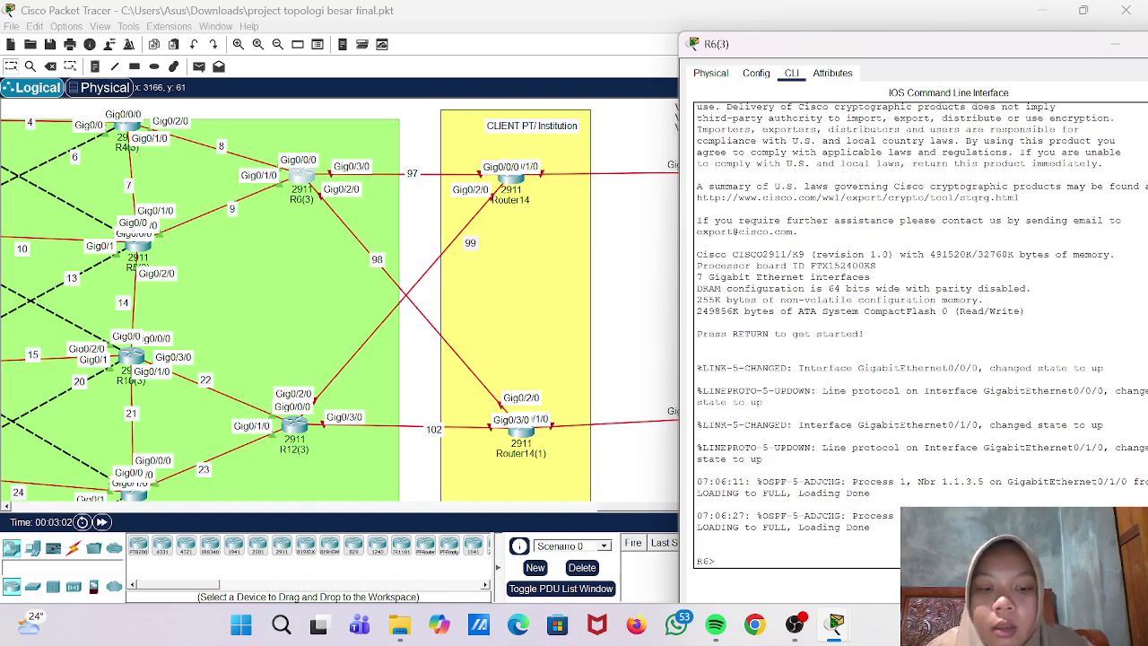
{"action": "type", "text": "ena"}
{"action": "key", "text": "Return"}
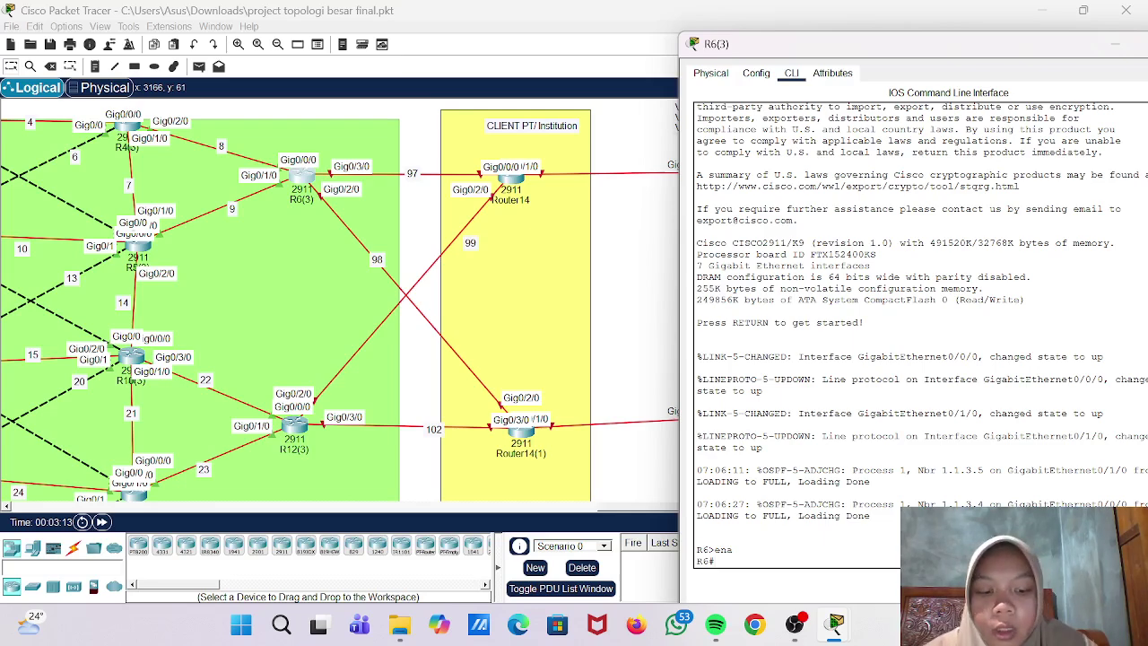
{"action": "type", "text": "conf"}
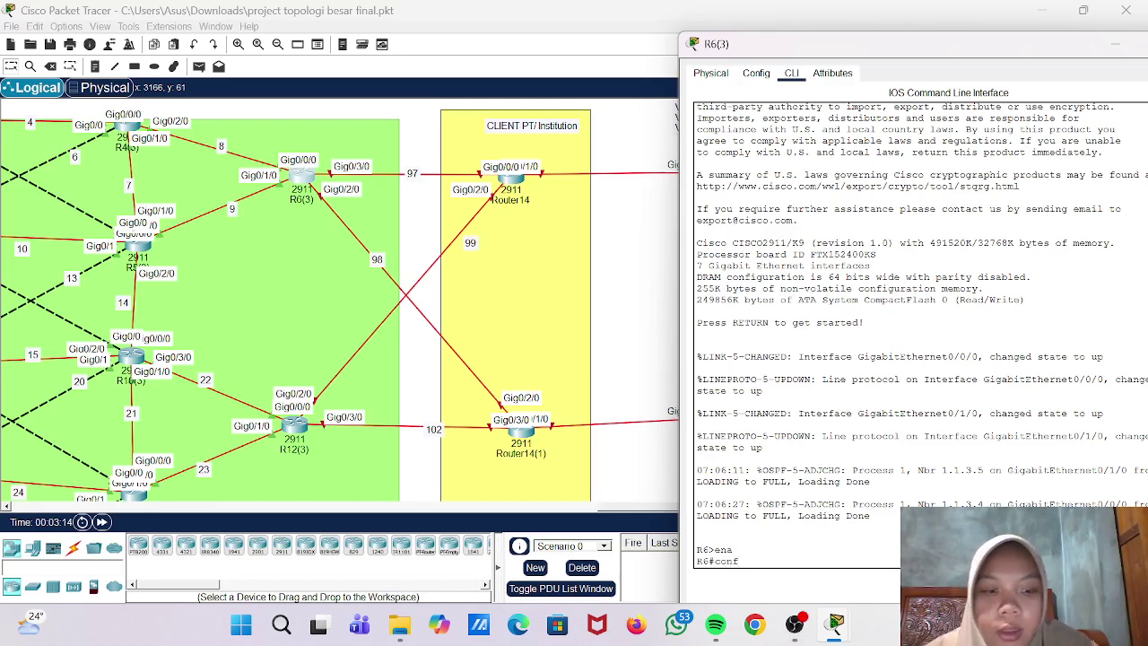
{"action": "type", "text": " t"}
{"action": "key", "text": "Return"}
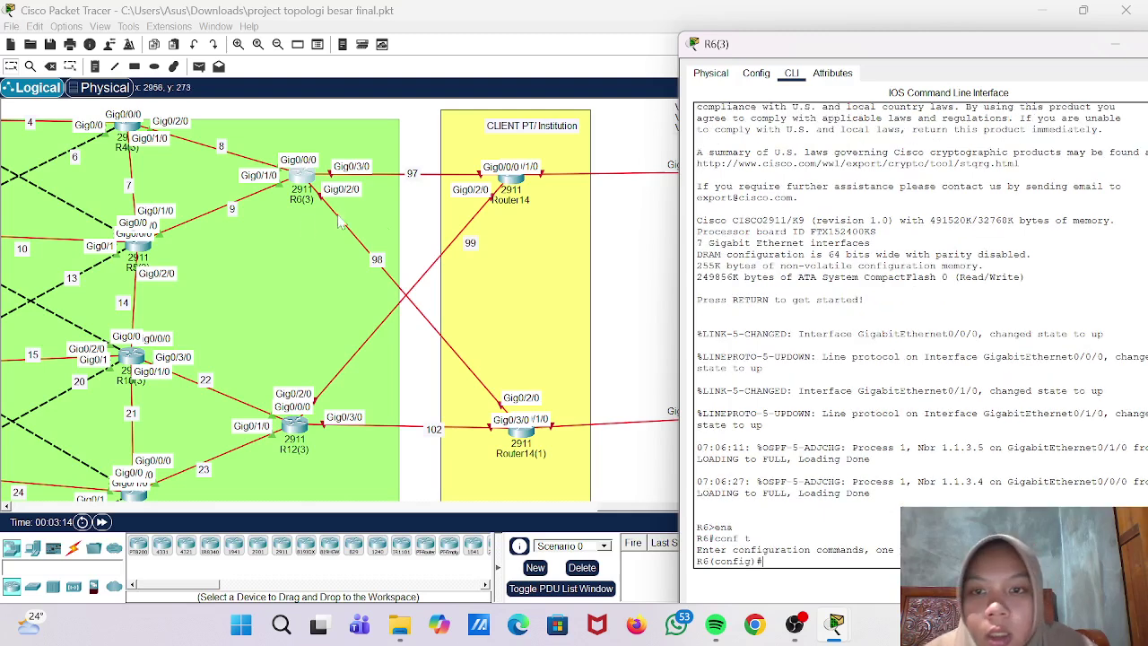
- Assign IP address 172.16.97.1 with mask 255.255.255.0 to interface g0/3/0 of R6(3) and enable the interface
{"action": "type", "text": "int g0/"}
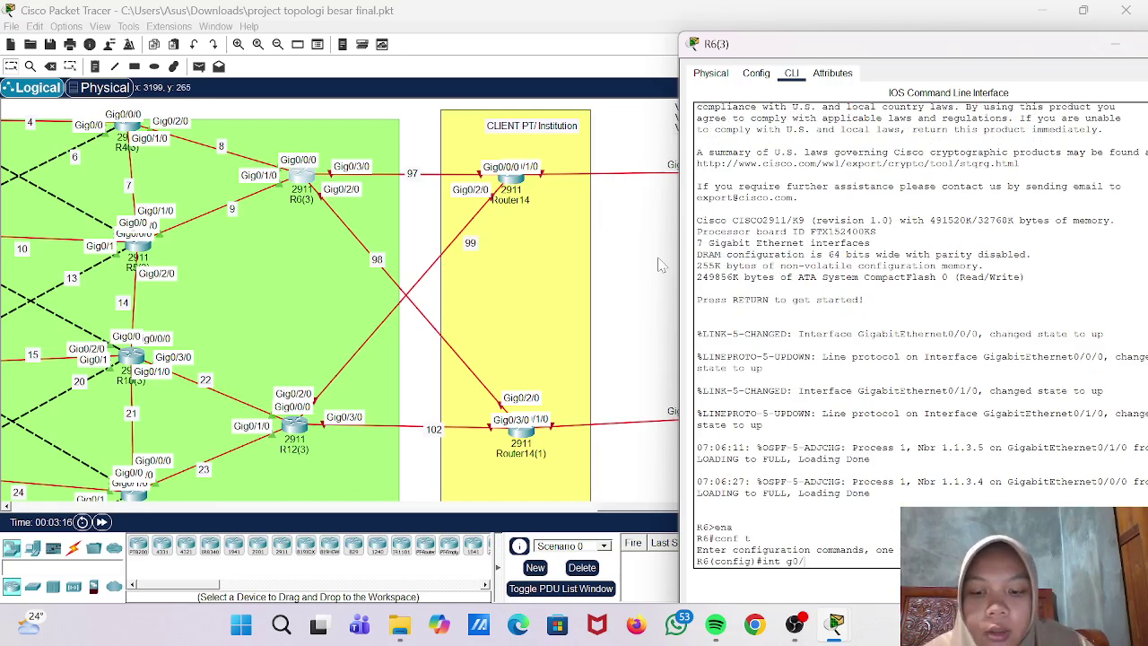
{"action": "type", "text": "3/"}
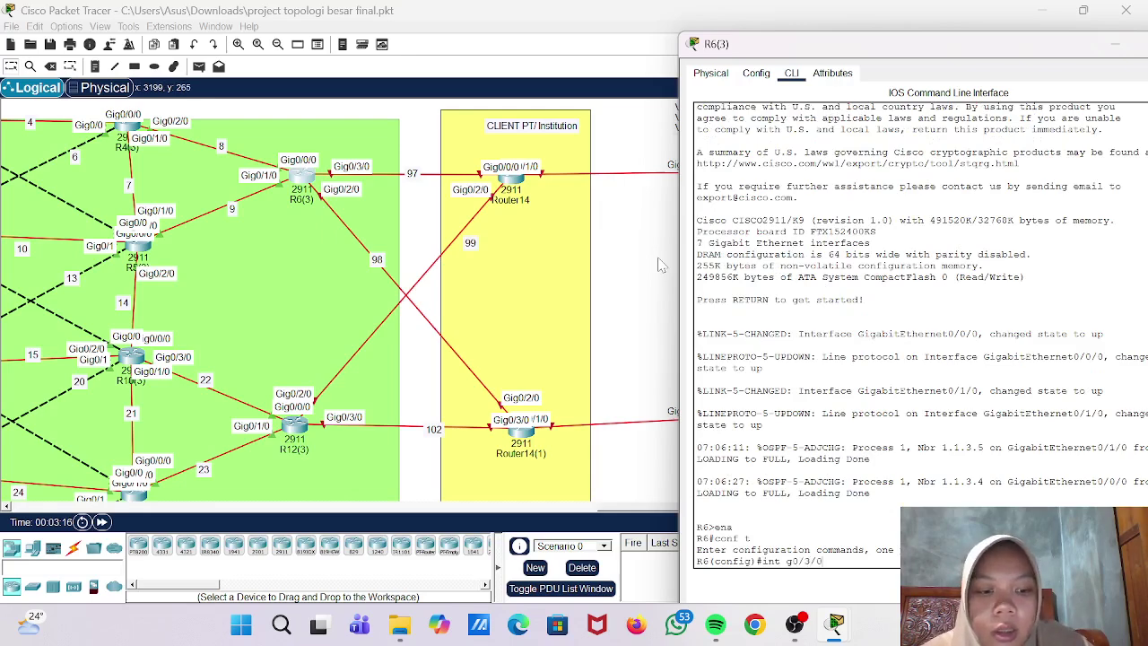
{"action": "type", "text": "0"}
{"action": "key", "text": "Return"}
{"action": "type", "text": "ip"}
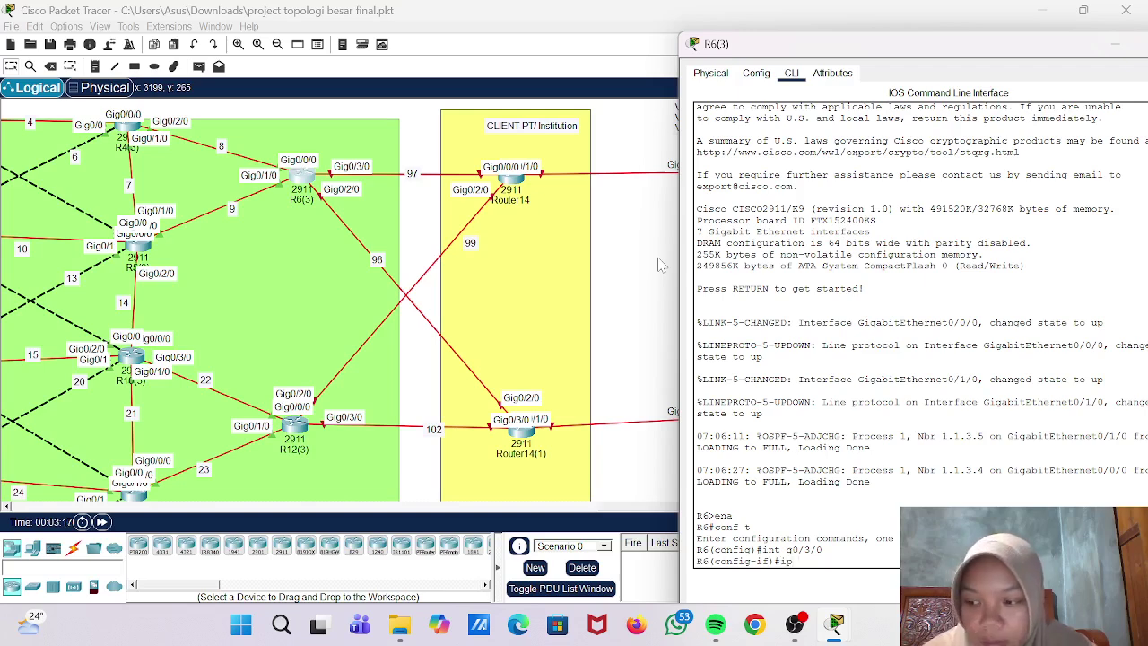
{"action": "type", "text": " add"}
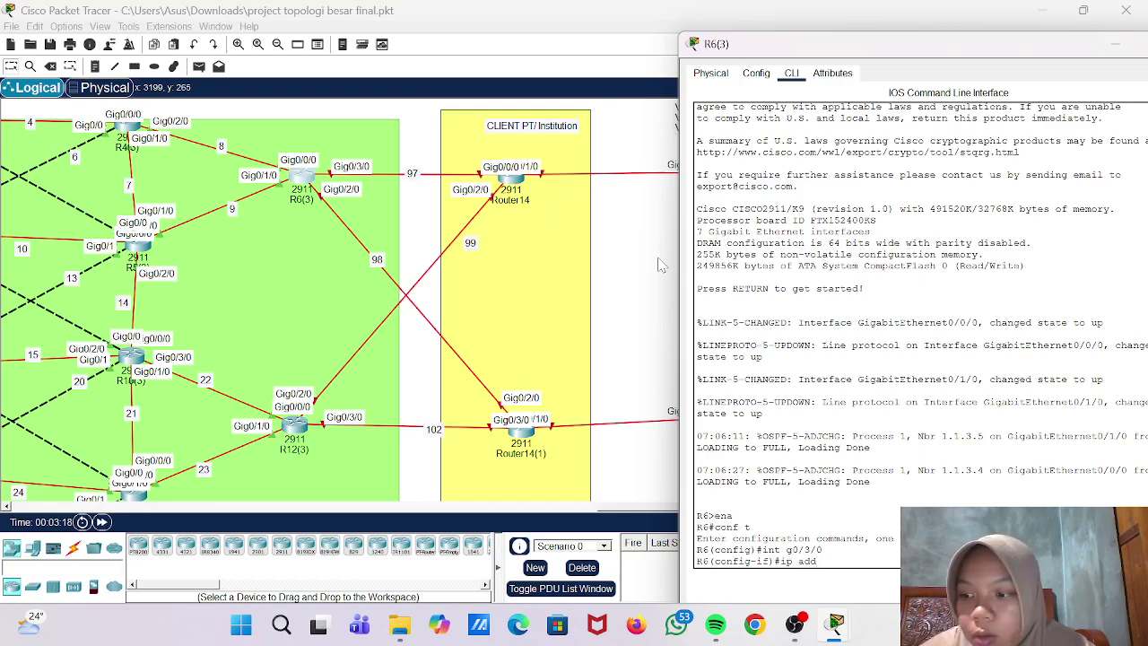
{"action": "type", "text": " 172.16.9"}
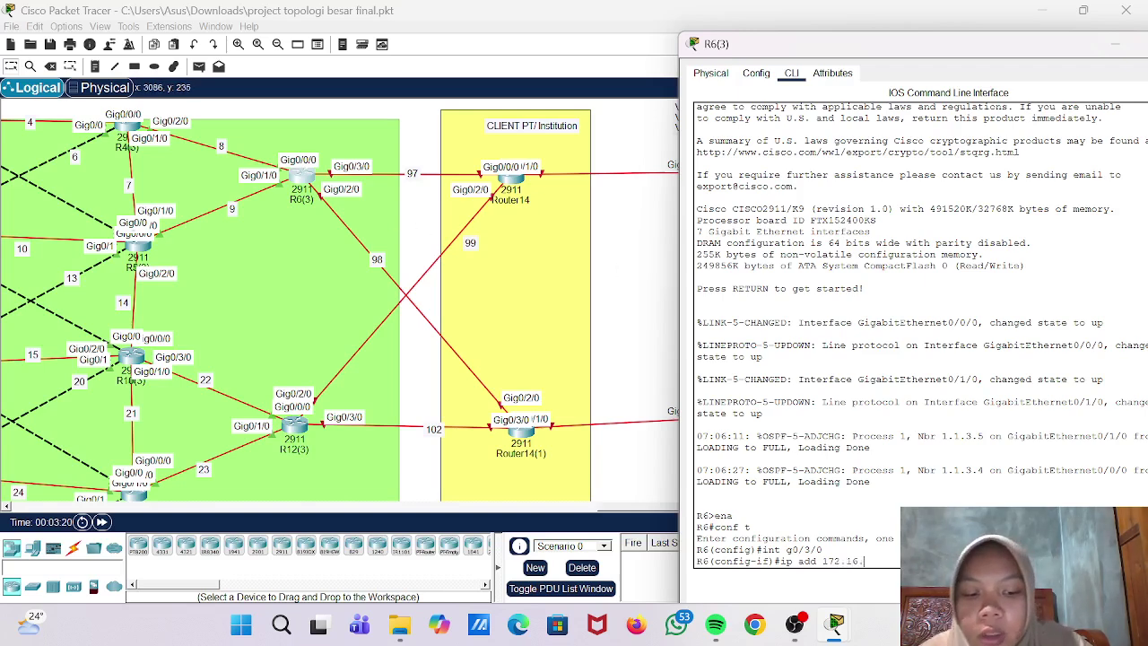
{"action": "type", "text": "7"}
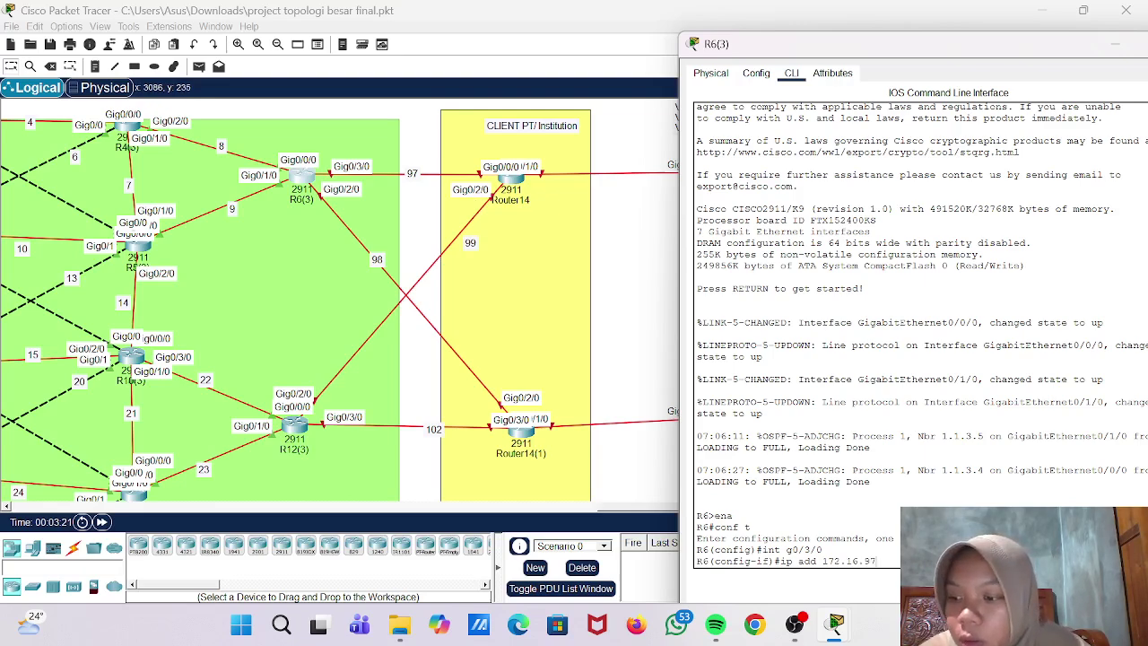
{"action": "type", "text": ".1 2"}
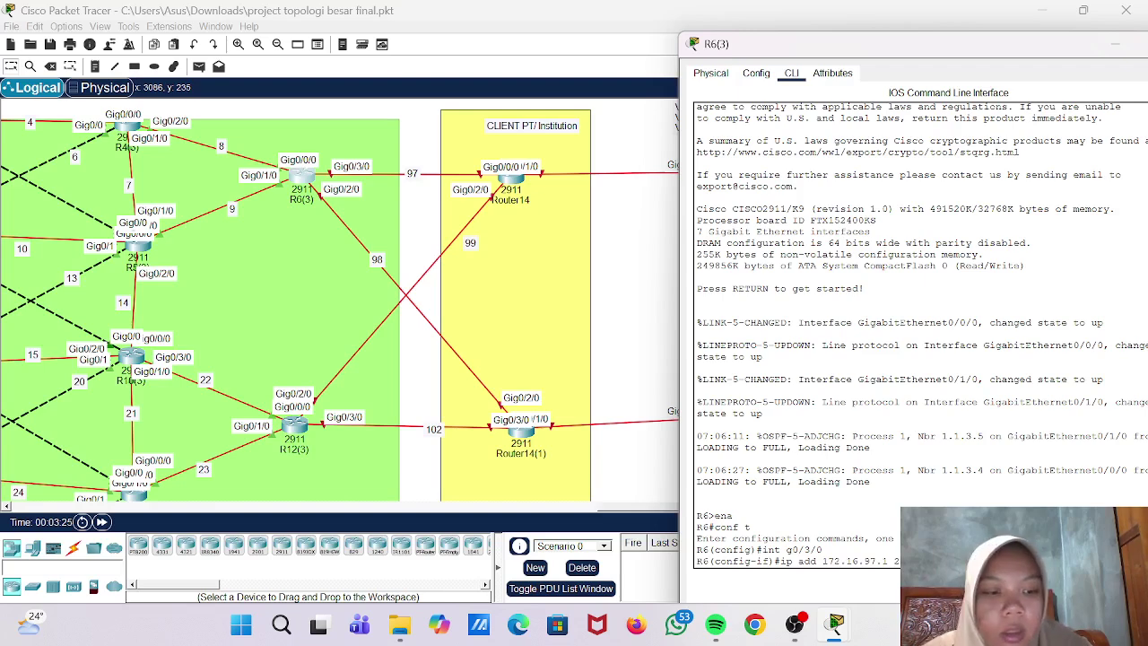
{"action": "key", "text": "Return"}
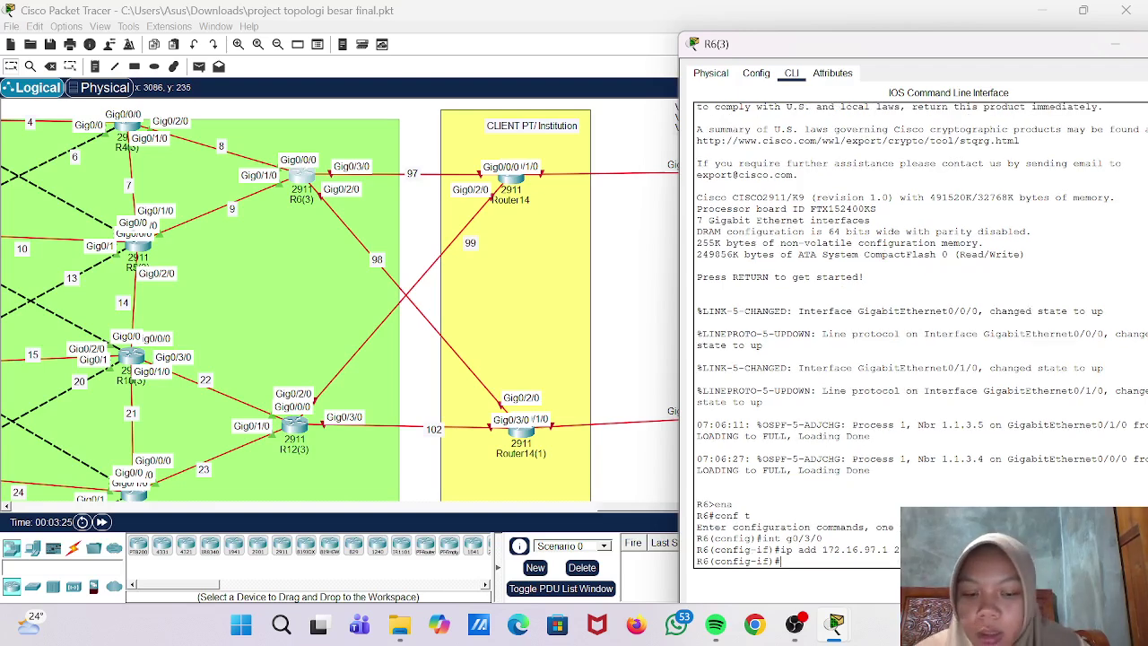
{"action": "type", "text": "noi"}
{"action": "key", "text": "BackSpace"}
{"action": "type", "text": "sh"}
{"action": "key", "text": "Return"}
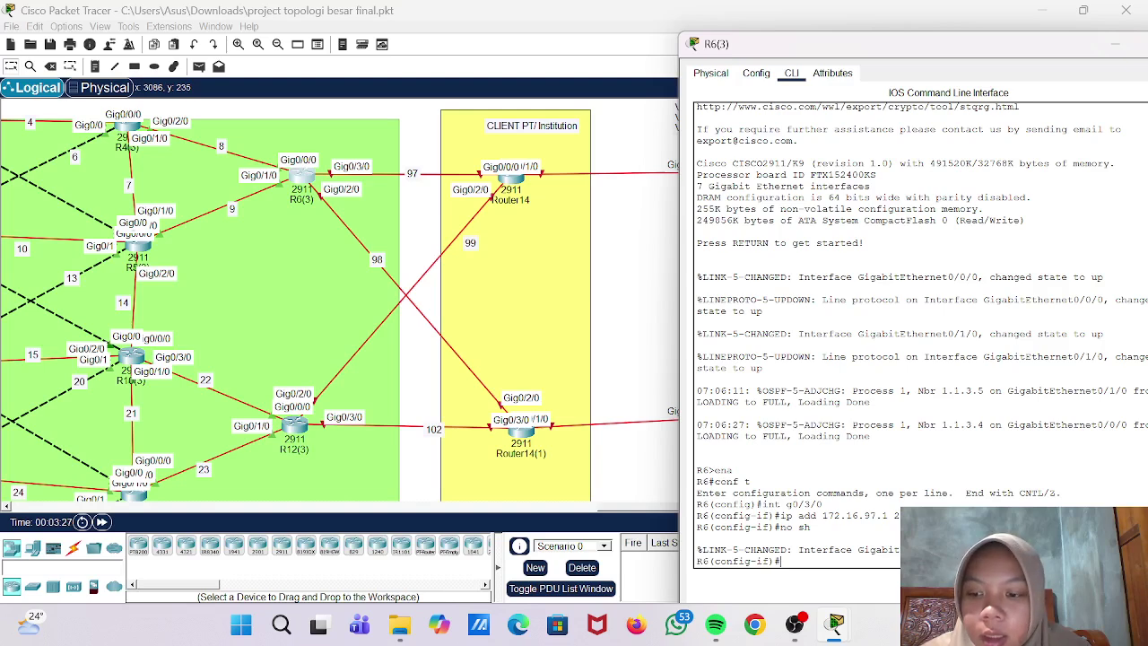
- Assign IP address 172.16.98.1 with mask 255.255.255.0 to interface g0/2/0 of R6(3) and enable the interface
{"action": "type", "text": "int g0/2/0"}
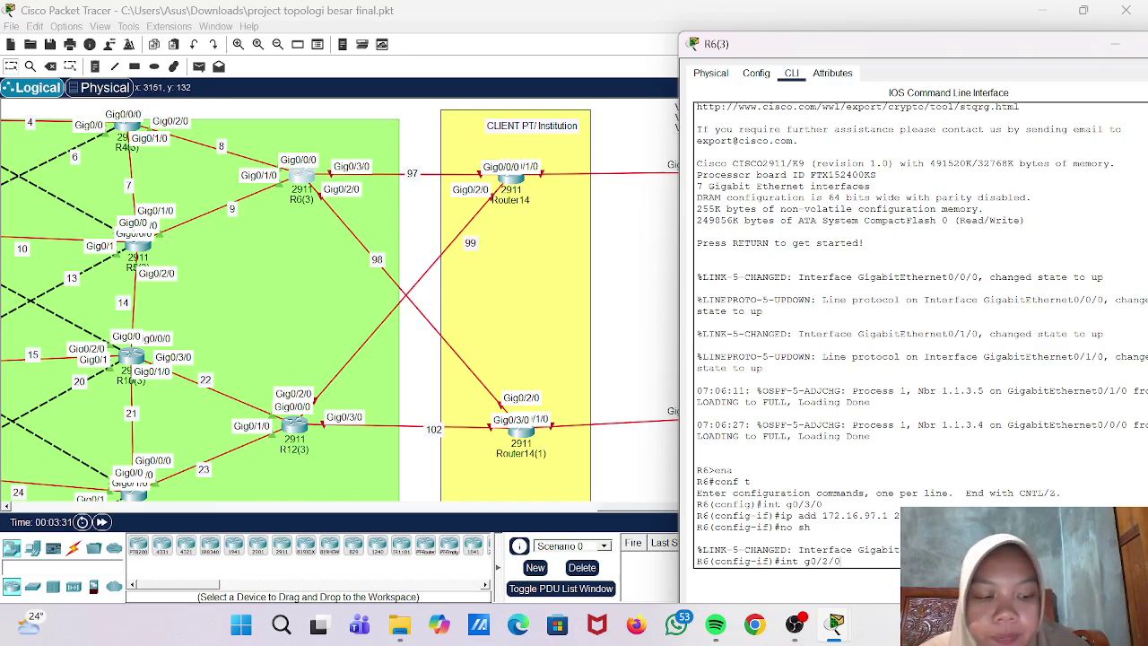
{"action": "key", "text": "Return"}
{"action": "type", "text": "ip add 1"}
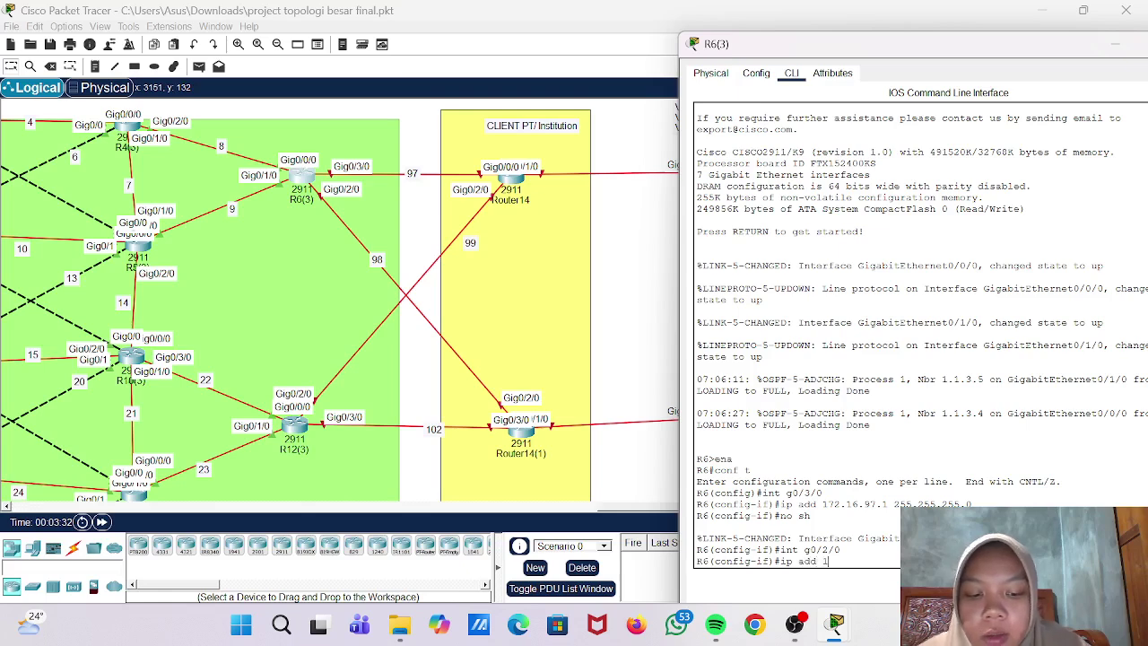
{"action": "type", "text": "72.16"}
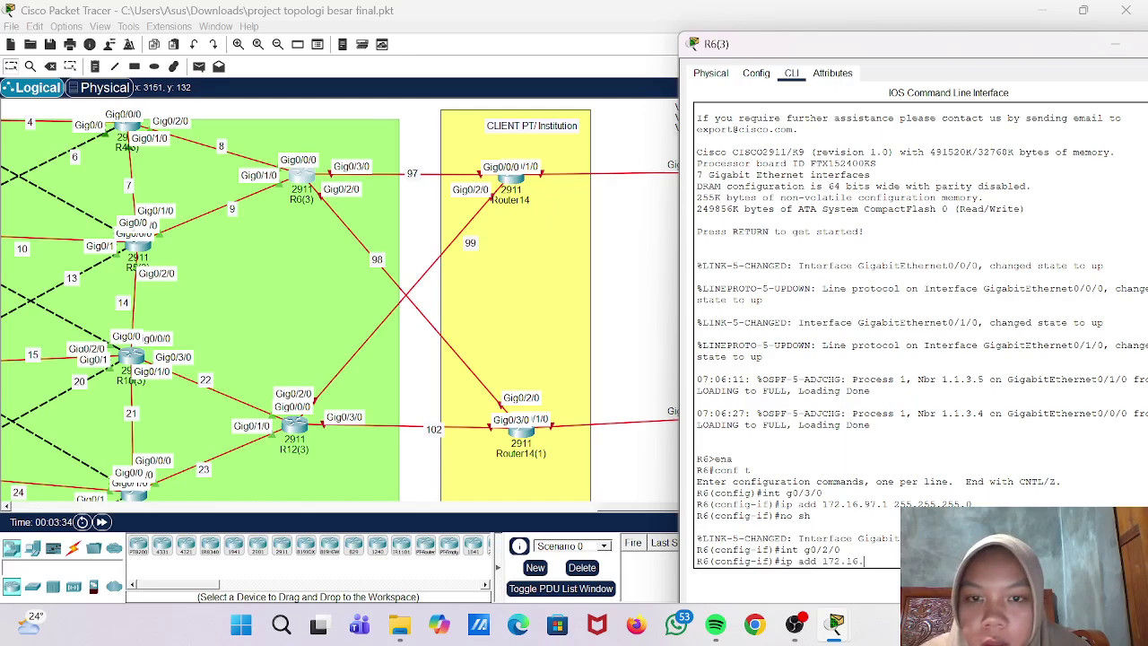
{"action": "type", "text": ".98.1"}
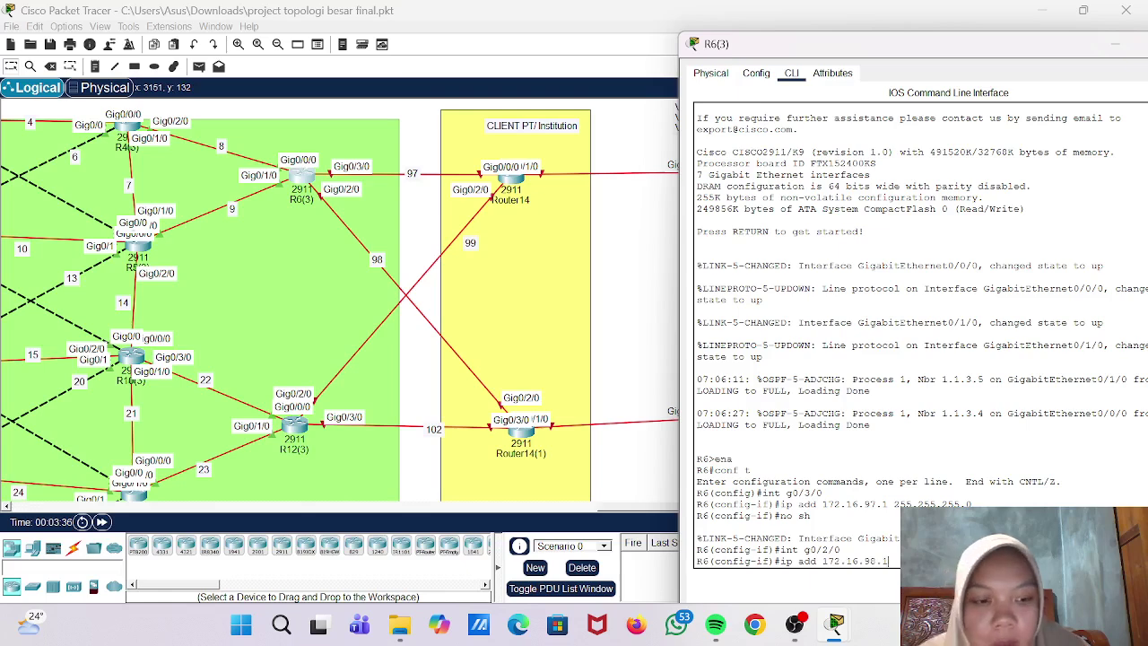
{"action": "type", "text": " 2"}
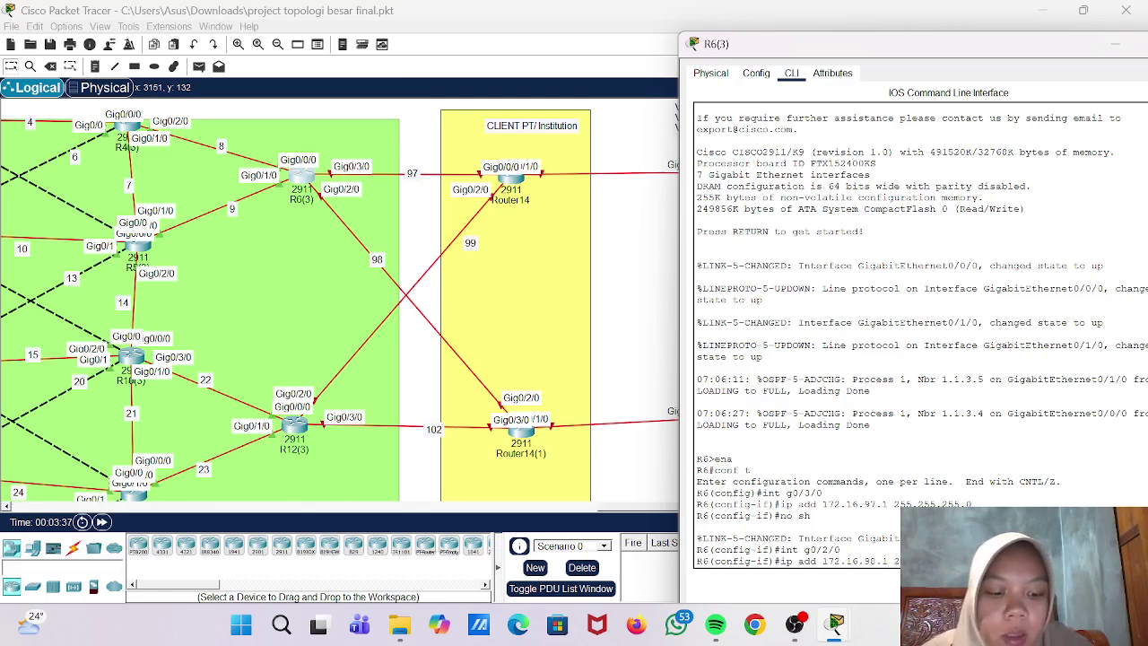
{"action": "key", "text": "Return"}
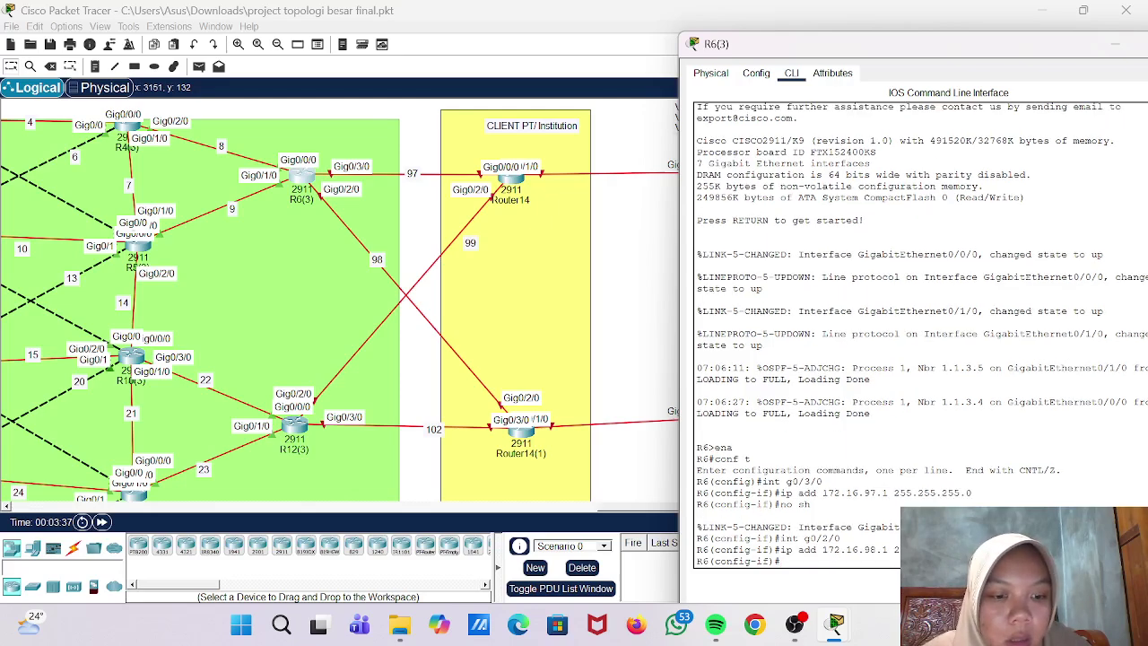
{"action": "type", "text": "no sh"}
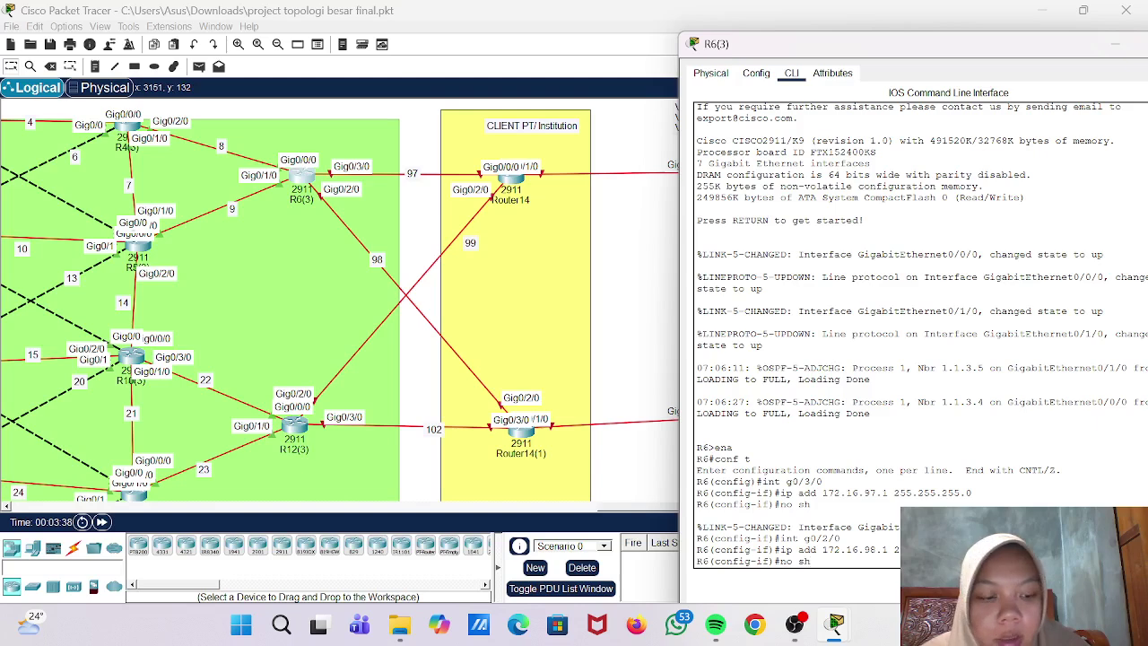
{"action": "key", "text": "Return"}
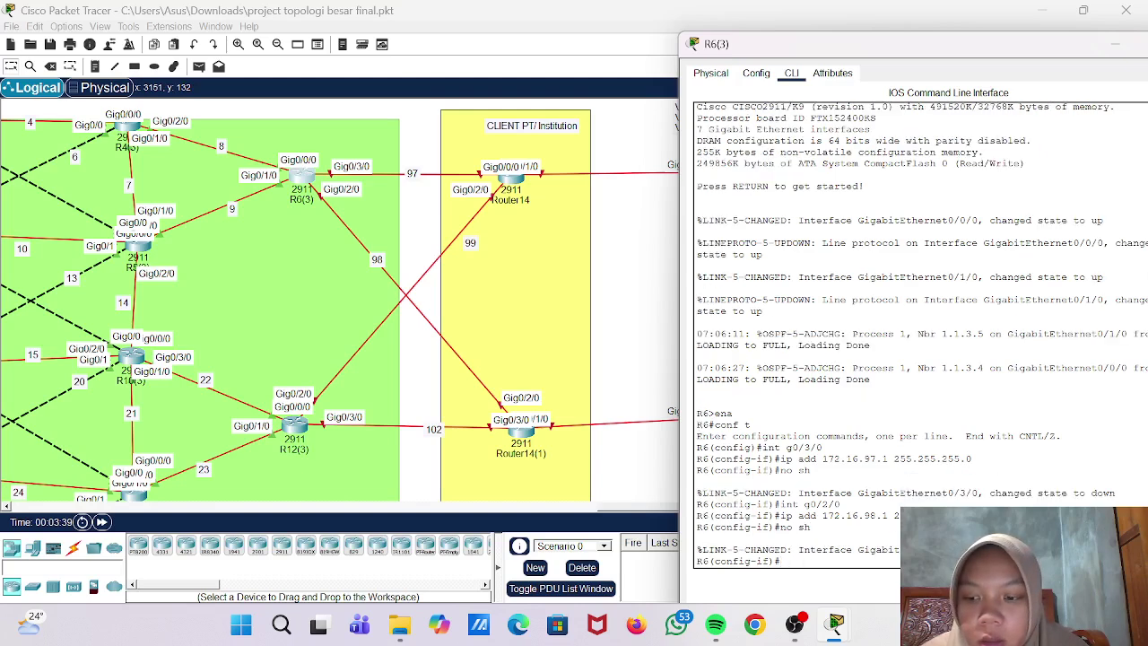
- Leave interface configuration and set router ID 1.1.3.6 for OSPF process 1 on R6(3)
{"action": "type", "text": "exit"}
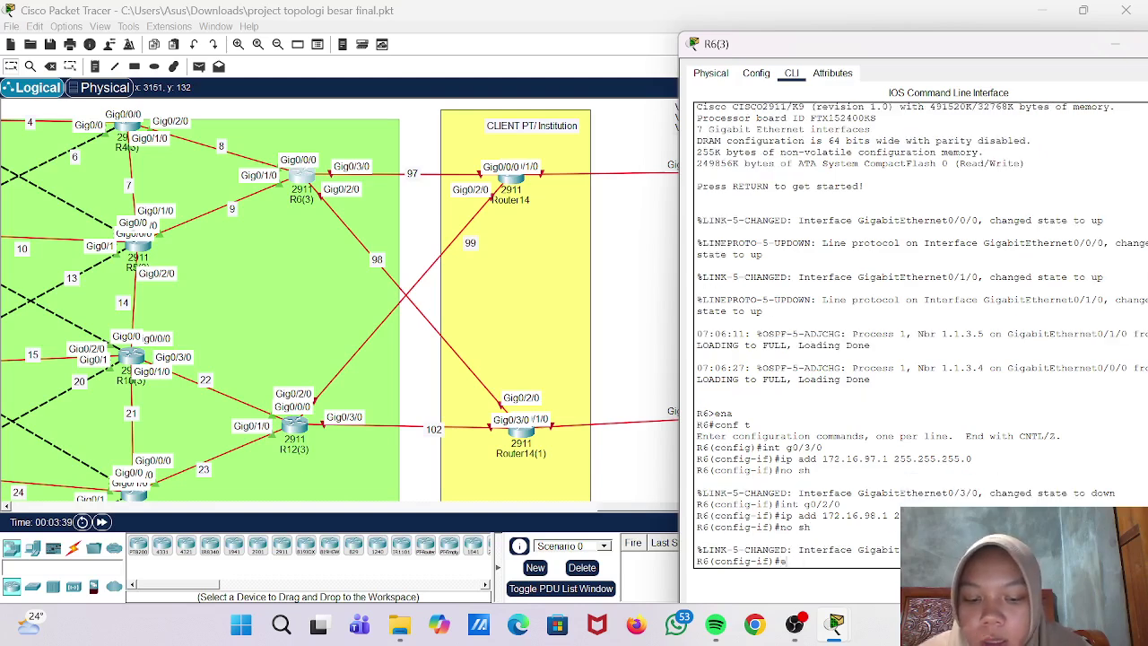
{"action": "key", "text": "Return"}
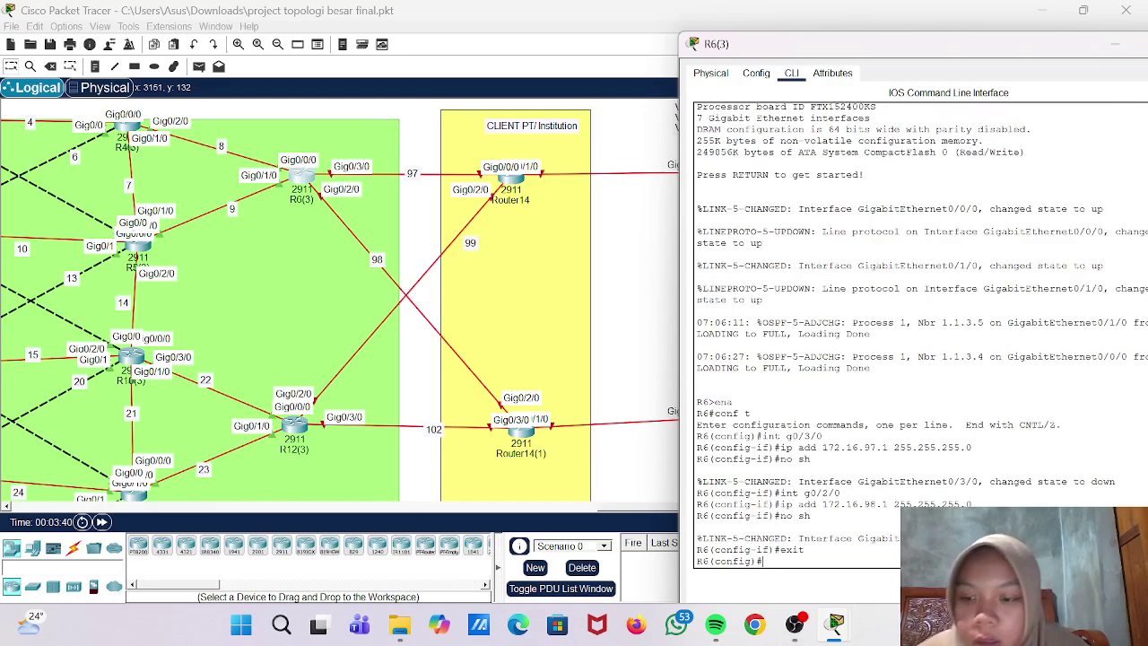
{"action": "type", "text": "route"}
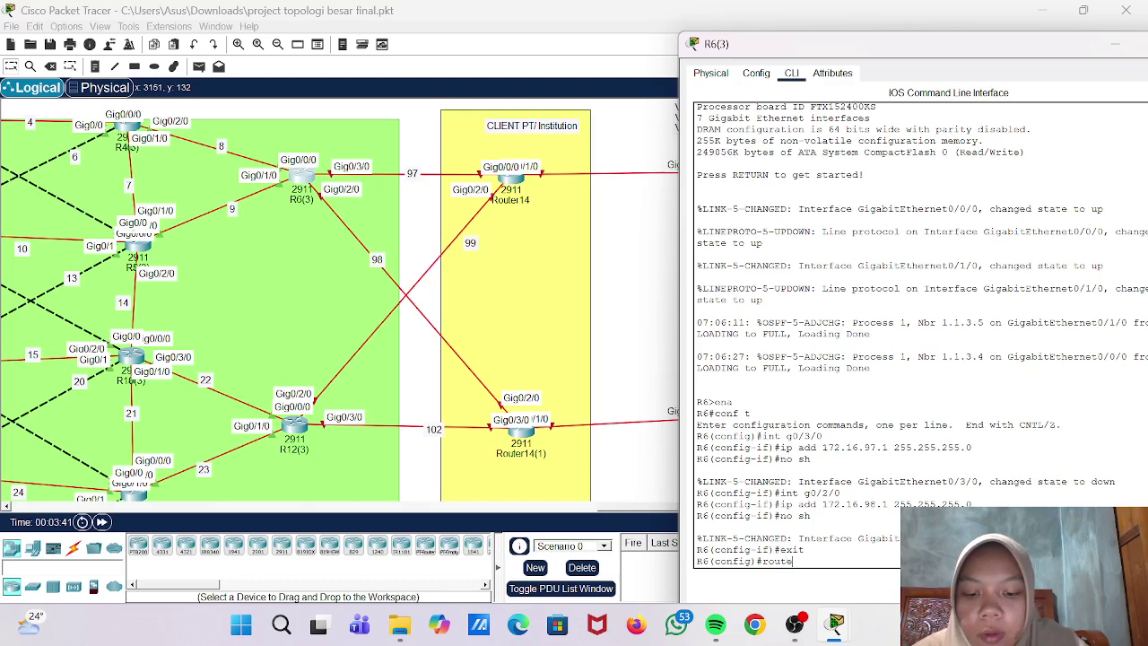
{"action": "type", "text": "r ospf"}
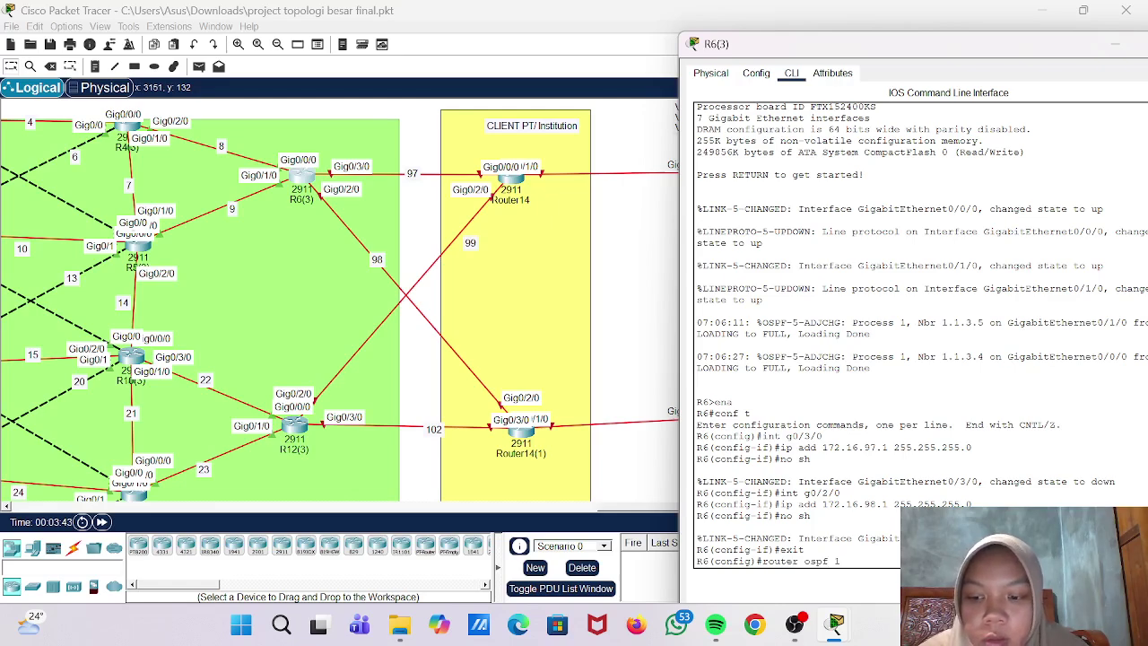
{"action": "type", "text": " 1"}
{"action": "key", "text": "Return"}
{"action": "type", "text": "router)#router"}
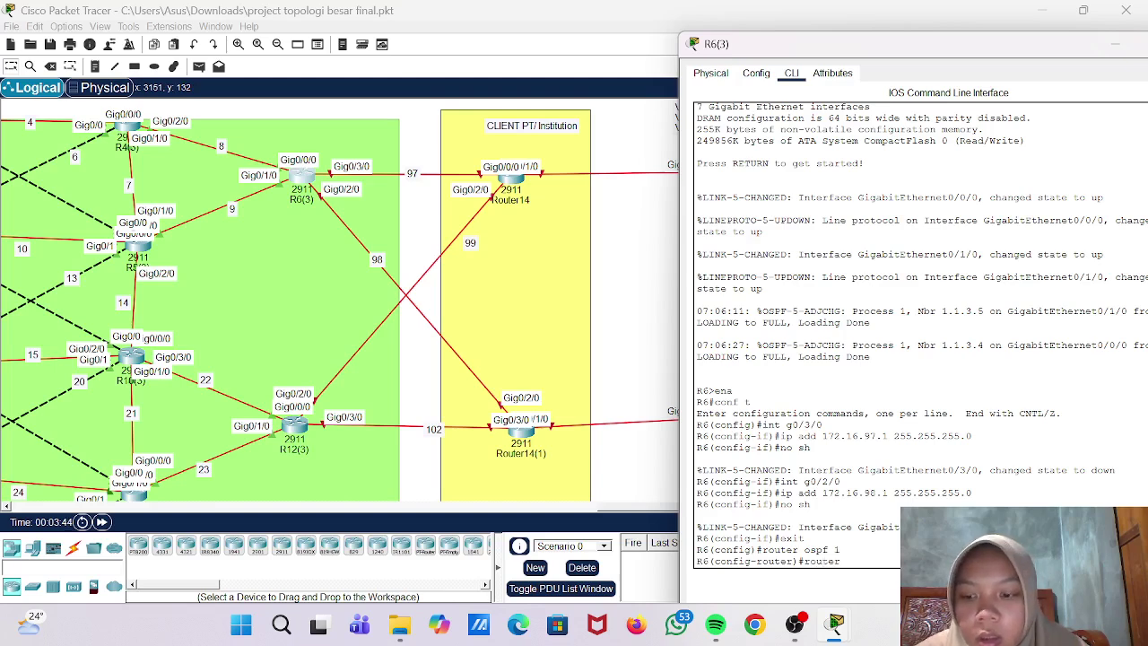
{"action": "type", "text": "-id"}
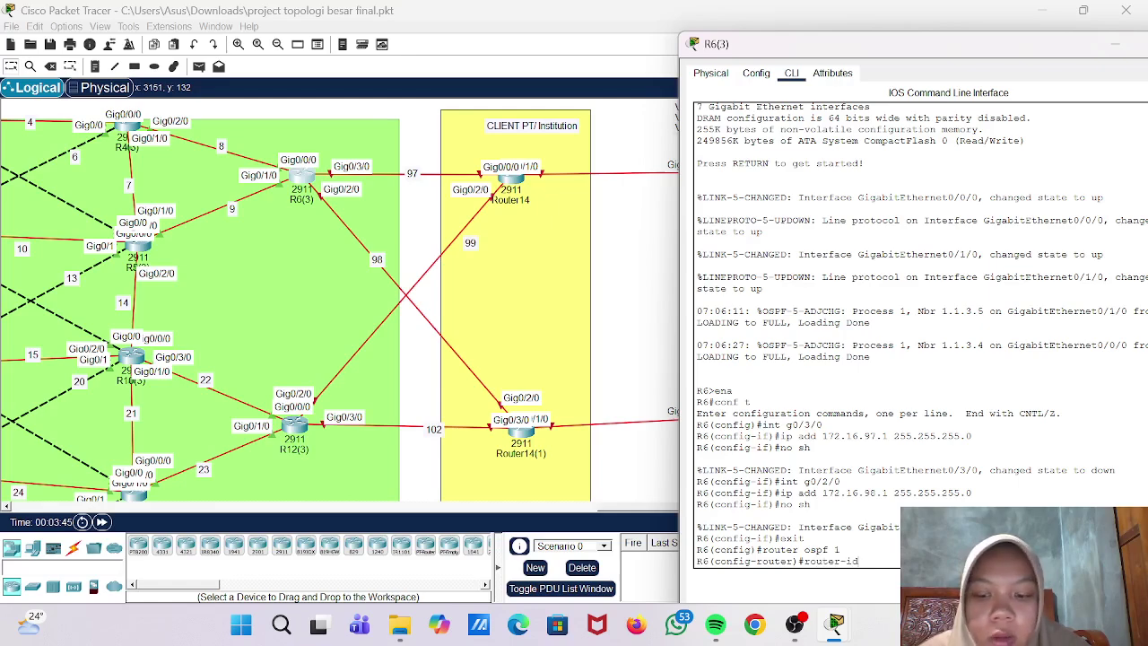
{"action": "type", "text": " 1.1."}
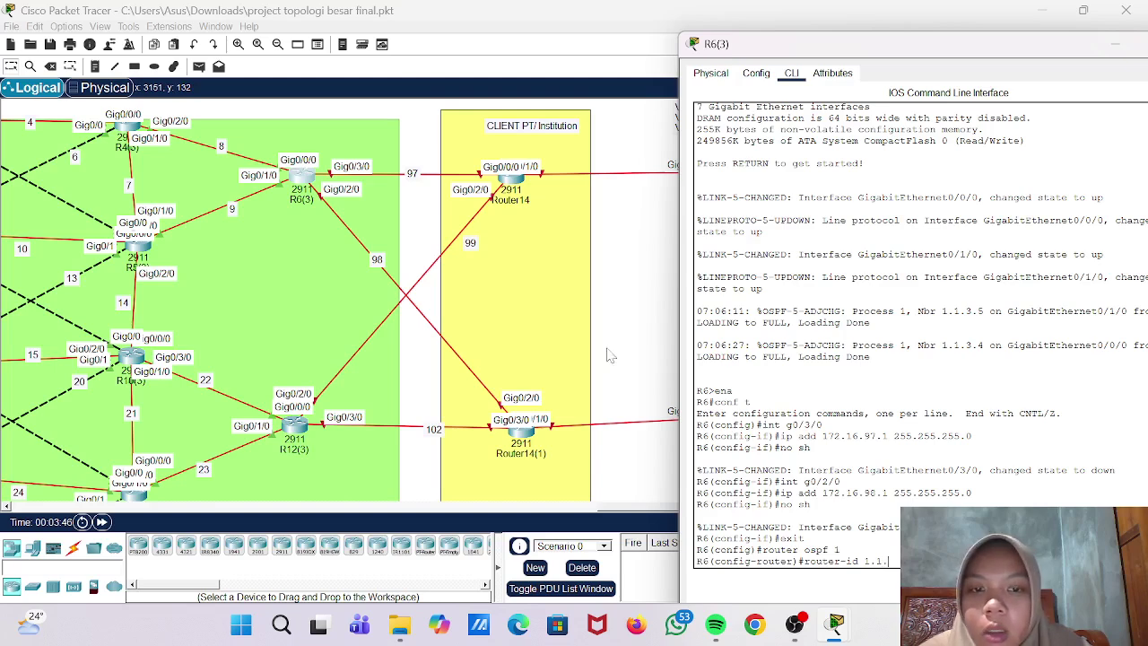
{"action": "scroll", "coordinate": [597, 352], "scroll_direction": "left", "scroll_amount": 5}
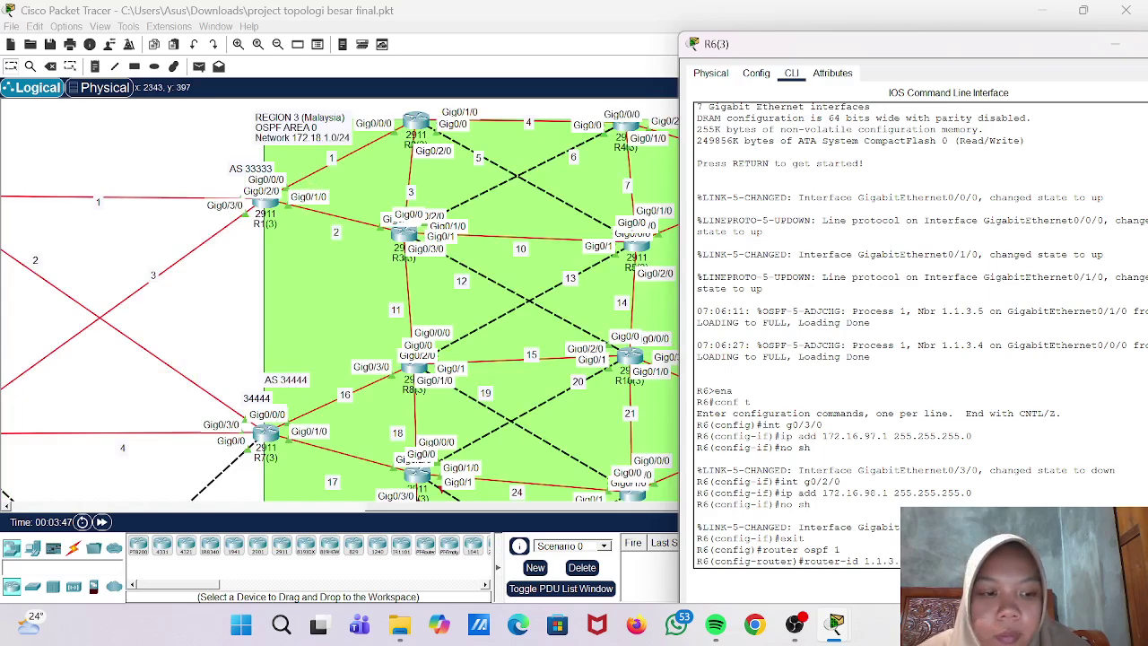
{"action": "scroll", "coordinate": [538, 292], "scroll_direction": "right", "scroll_amount": 5}
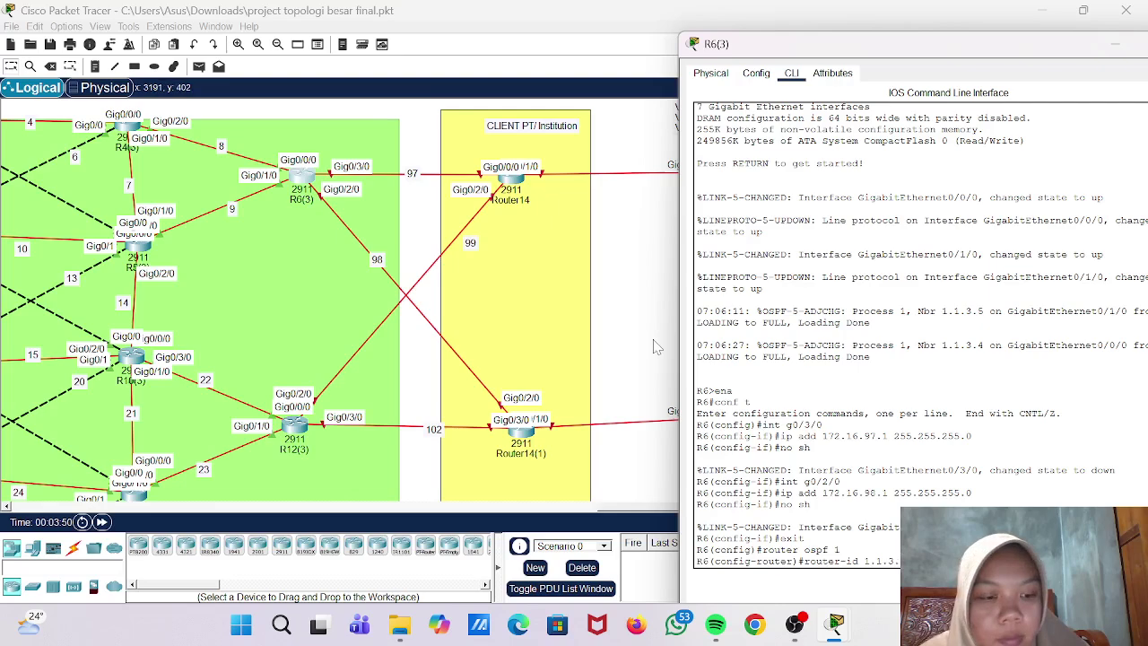
{"action": "key", "text": "Return"}
- Try to turn on logging of adjacency changes for OSPF process 1 on R6(3)
{"action": "type", "text": "lo"}
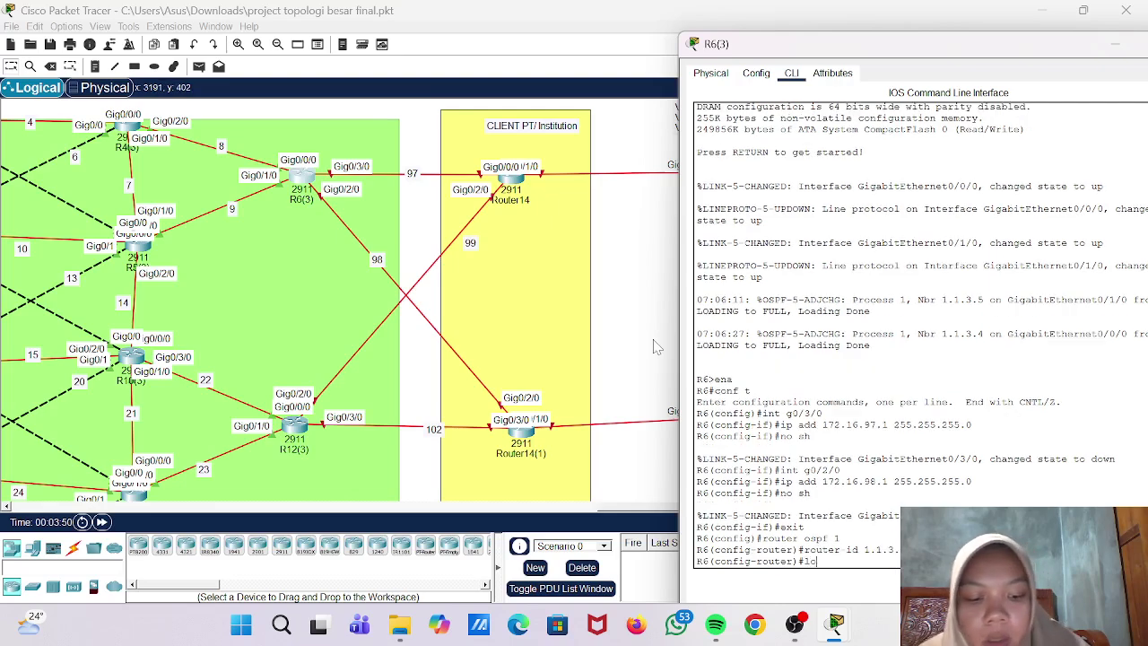
{"action": "type", "text": "g-adjancency-c"}
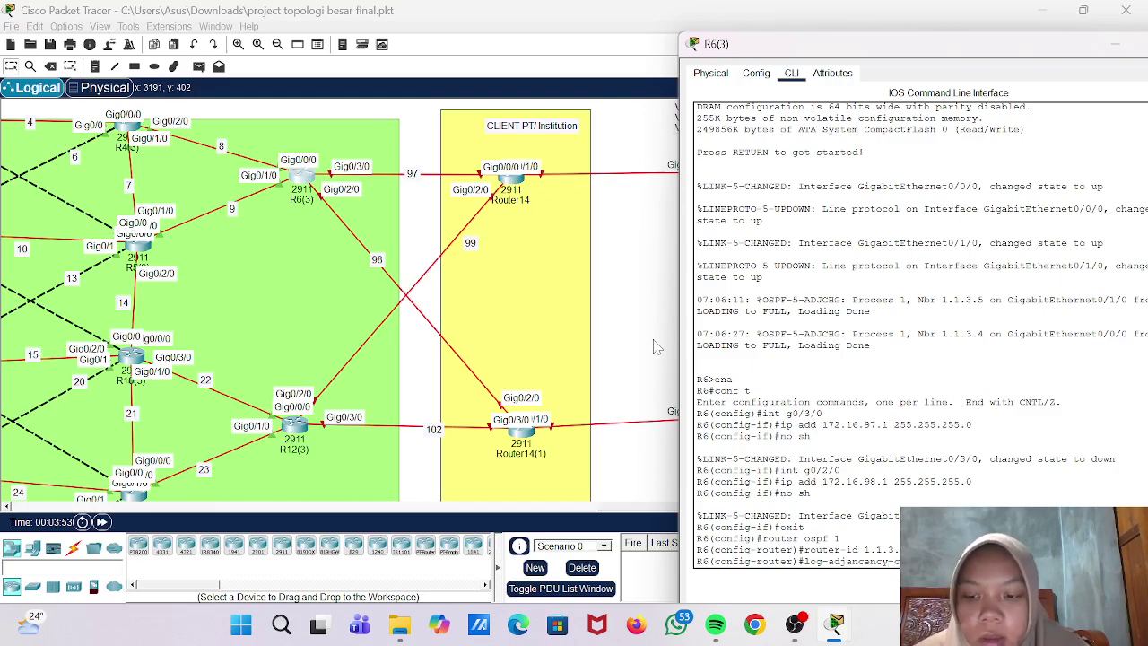
{"action": "key", "text": "Return"}
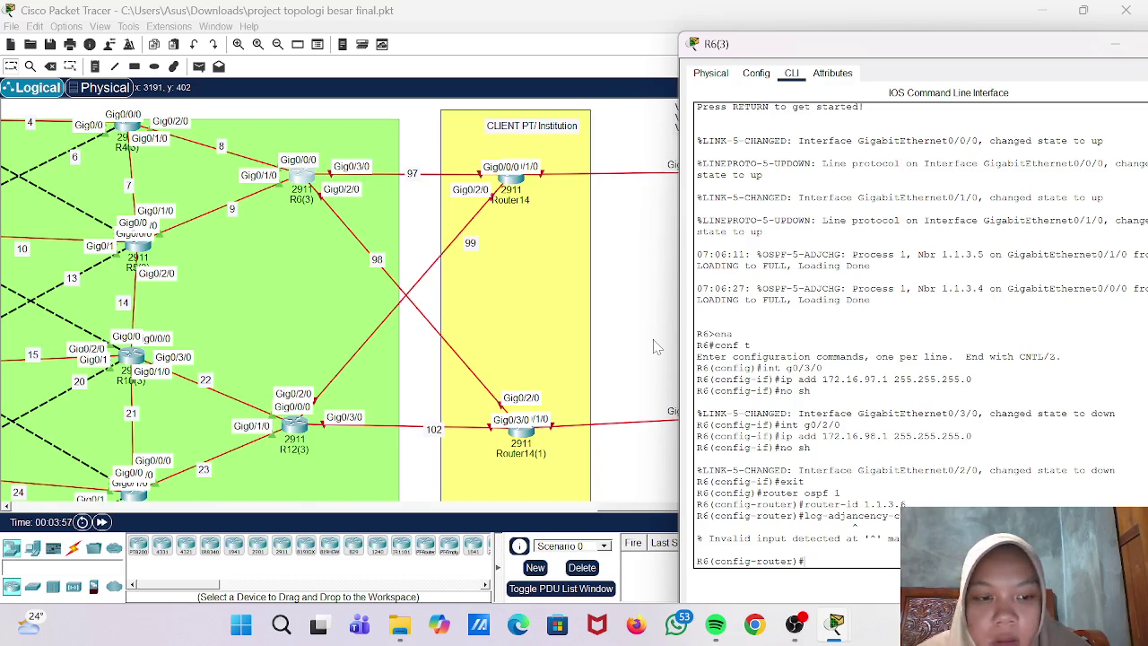
- Correct the mistyped command to log-adjacency-changes and apply it to OSPF process 1 on R6(3)
{"action": "key", "text": "Up"}
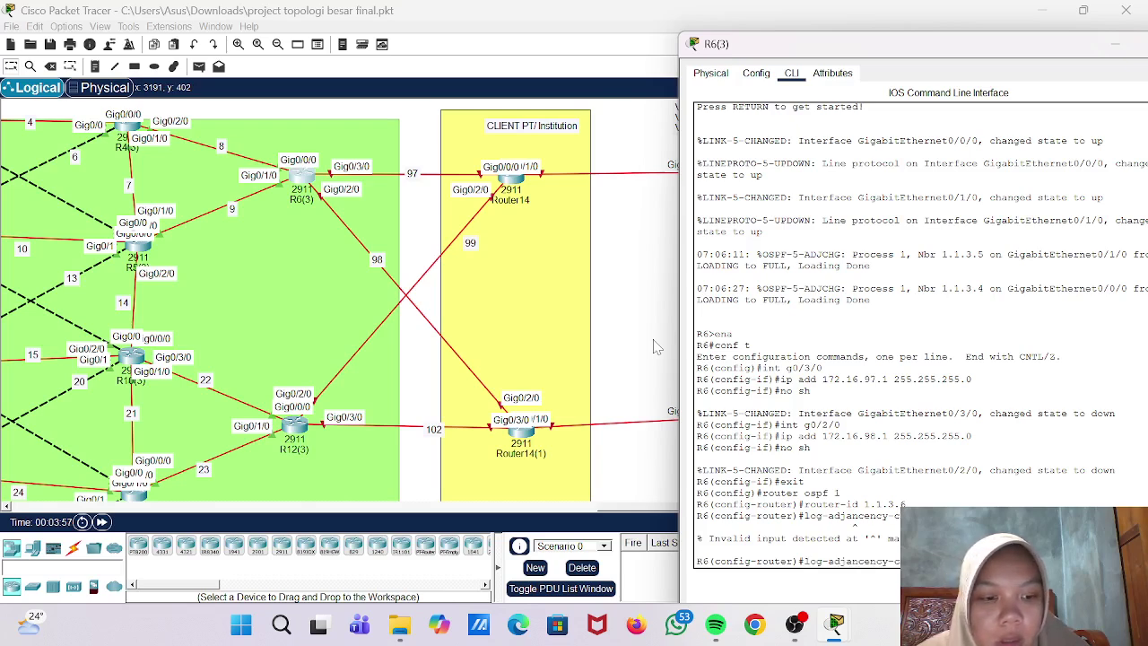
{"action": "key", "text": "Left"}
{"action": "key", "text": "Left"}
{"action": "key", "text": "Left"}
{"action": "key", "text": "Left"}
{"action": "key", "text": "Left"}
{"action": "key", "text": "Left"}
{"action": "key", "text": "Left"}
{"action": "key", "text": "Left"}
{"action": "key", "text": "Left"}
{"action": "key", "text": "Left"}
{"action": "key", "text": "Left"}
{"action": "key", "text": "Left"}
{"action": "key", "text": "Left"}
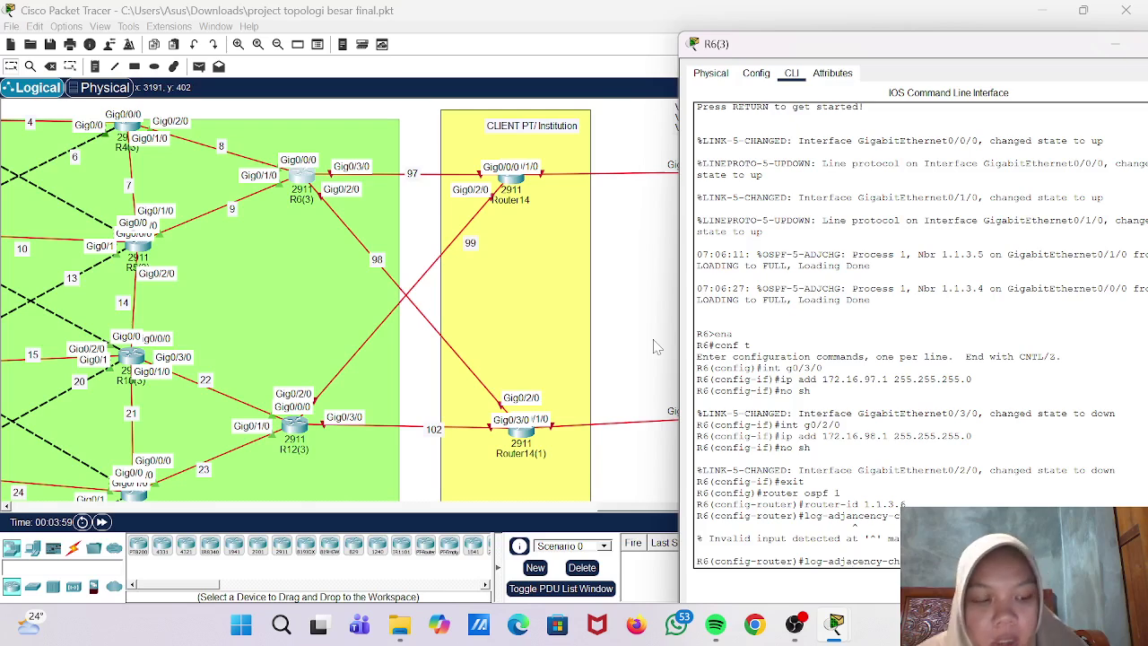
{"action": "key", "text": "Return"}
- Advertise the networks of links 97 and 98 in OSPF process 1 on R6(3)
{"action": "type", "text": "network"}
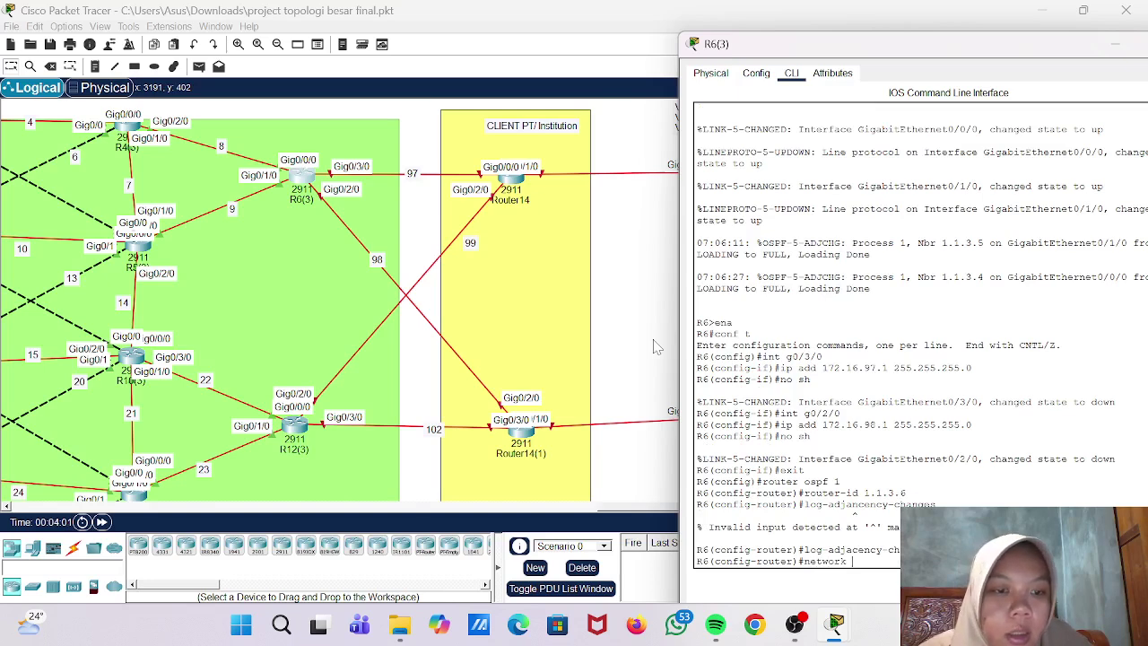
{"action": "type", "text": " 1"}
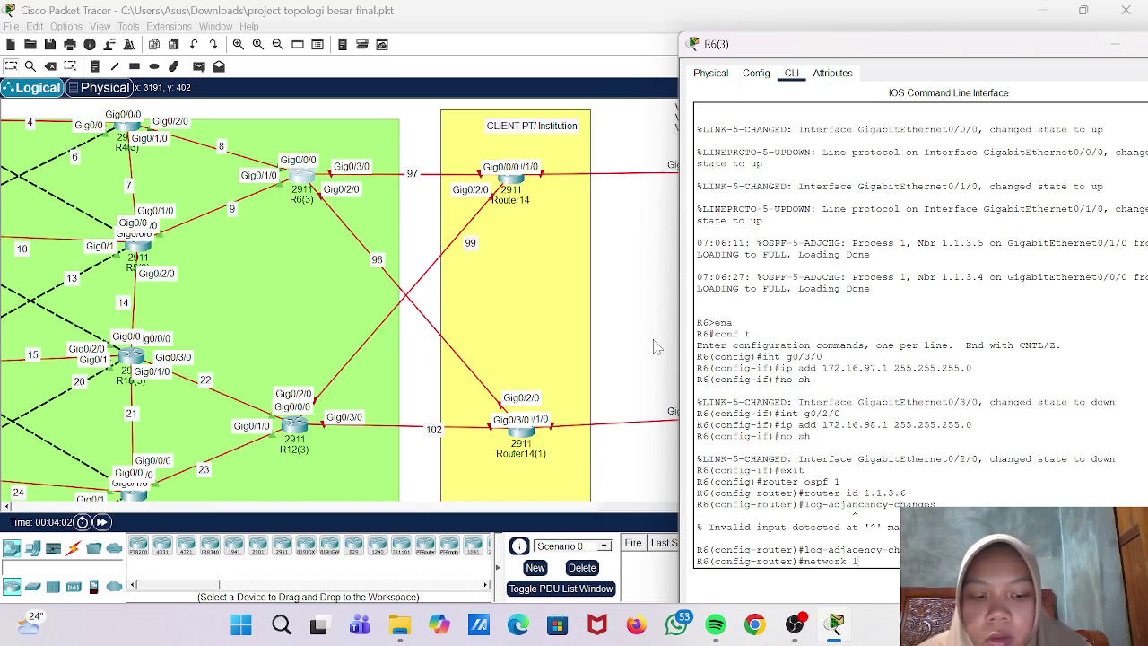
{"action": "type", "text": "72.16"}
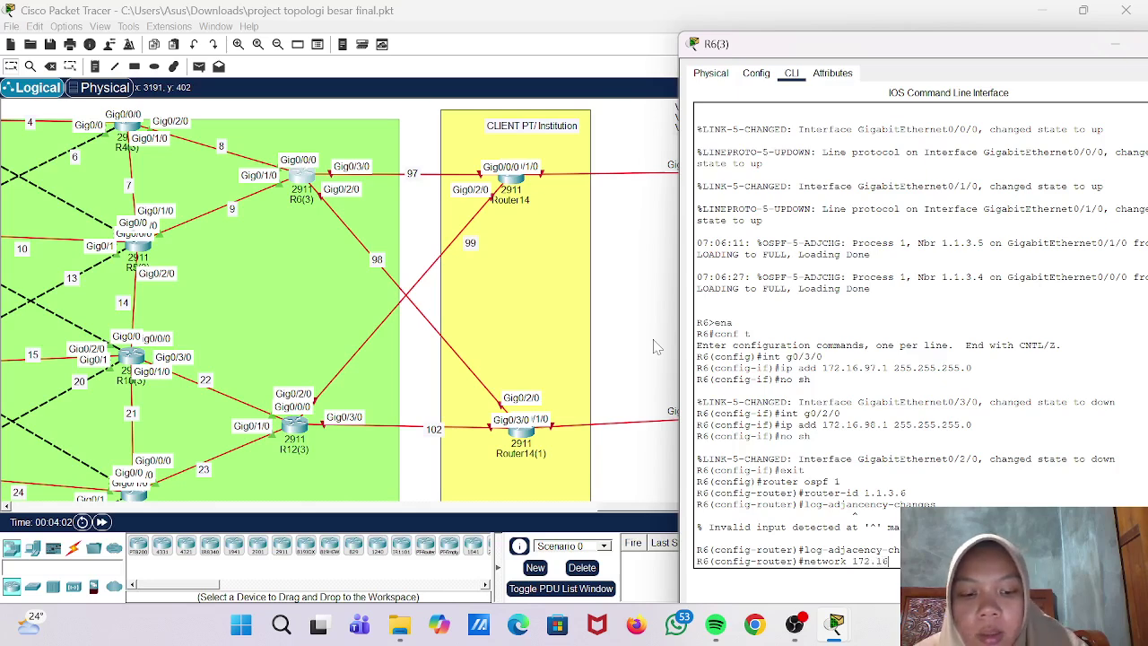
{"action": "type", "text": ".9"}
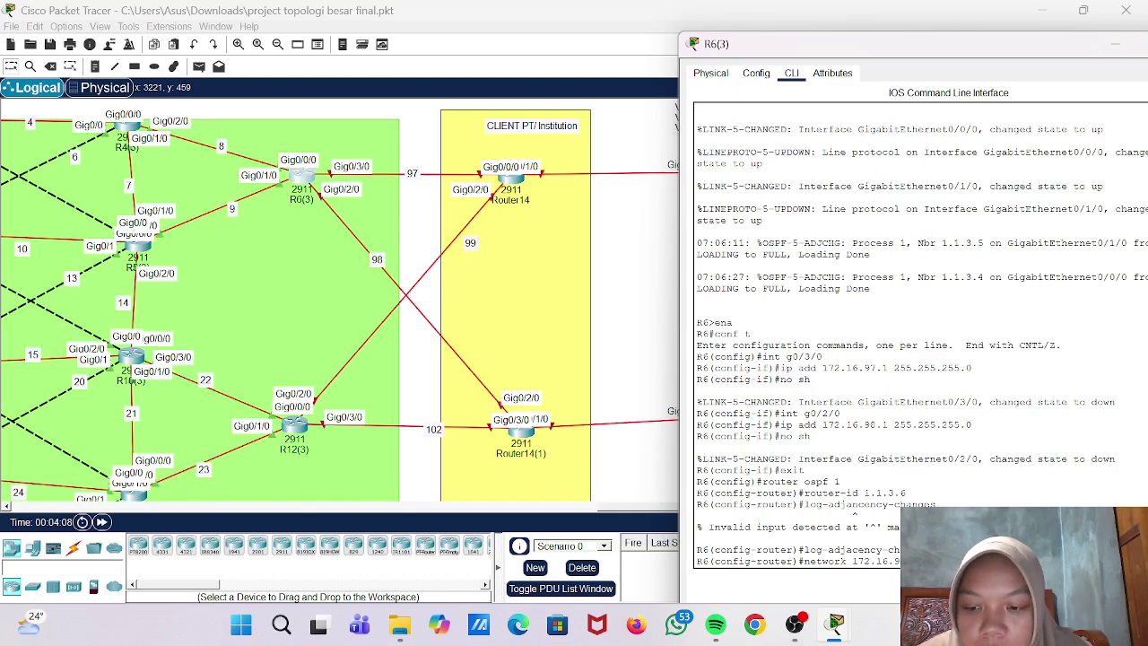
{"action": "key", "text": "Return"}
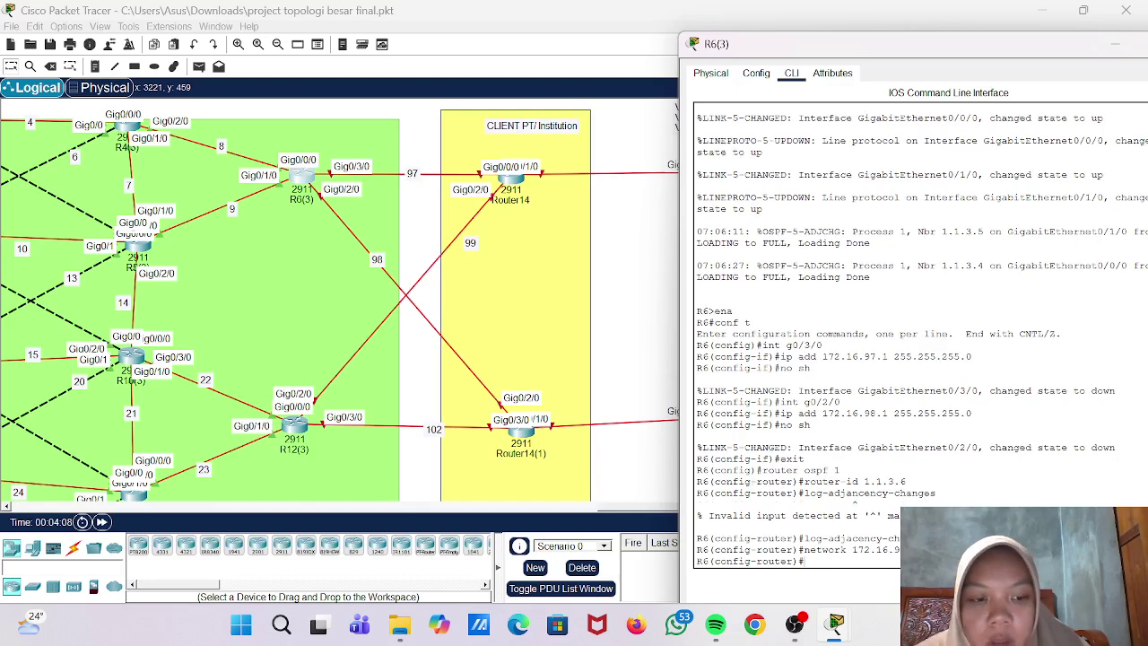
{"action": "key", "text": "Up"}
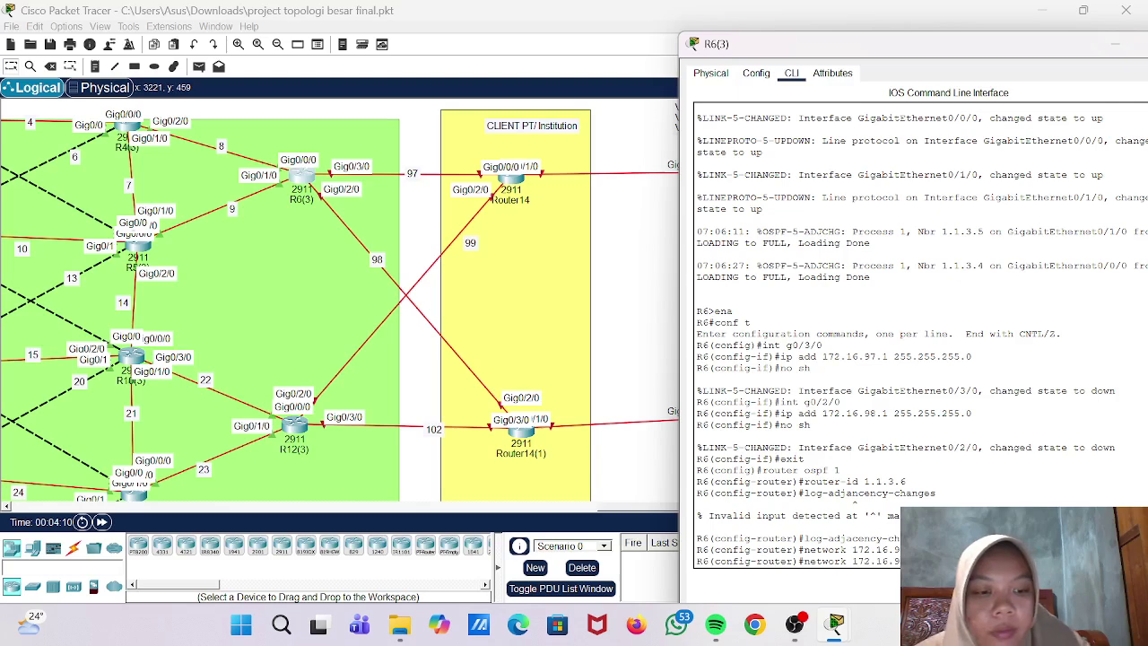
{"action": "key", "text": "Return"}
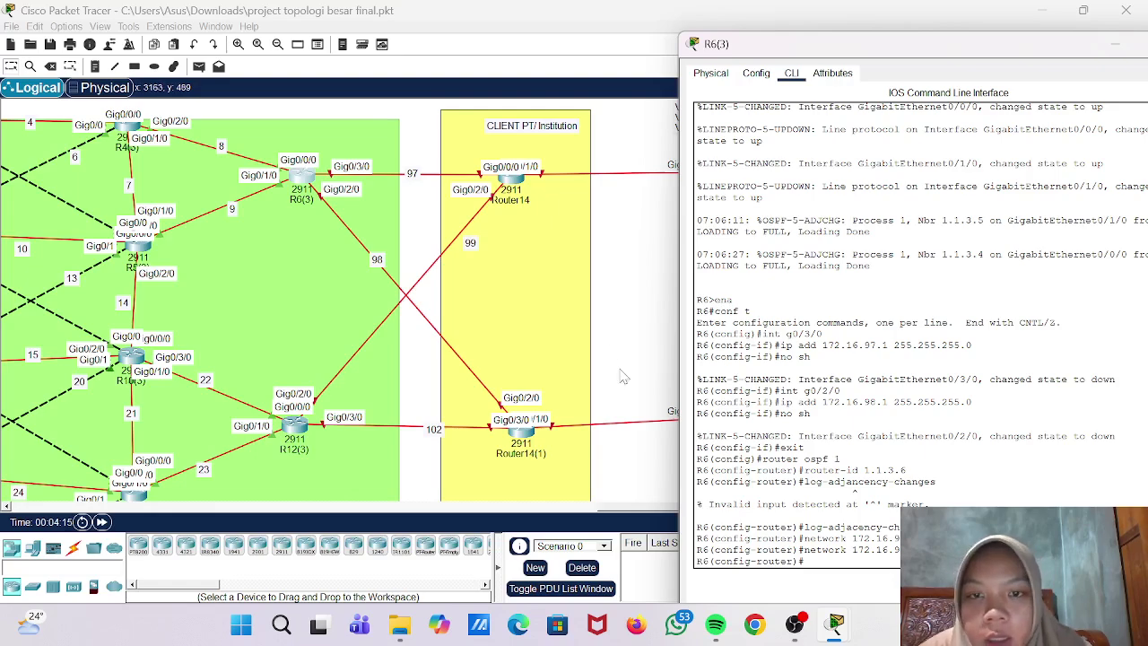
- Open the command line of router R12(3) and place its window beside the topology, with the router's links in view
{"action": "left_click", "coordinate": [638, 326]}
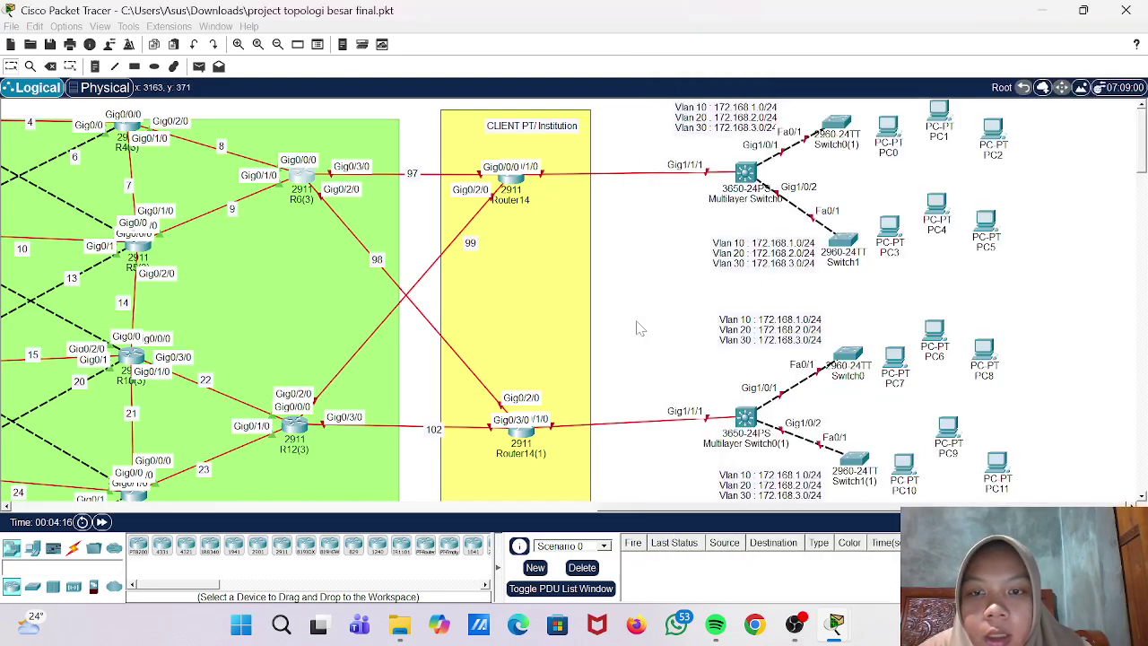
{"action": "scroll", "coordinate": [637, 323], "scroll_direction": "left", "scroll_amount": 5}
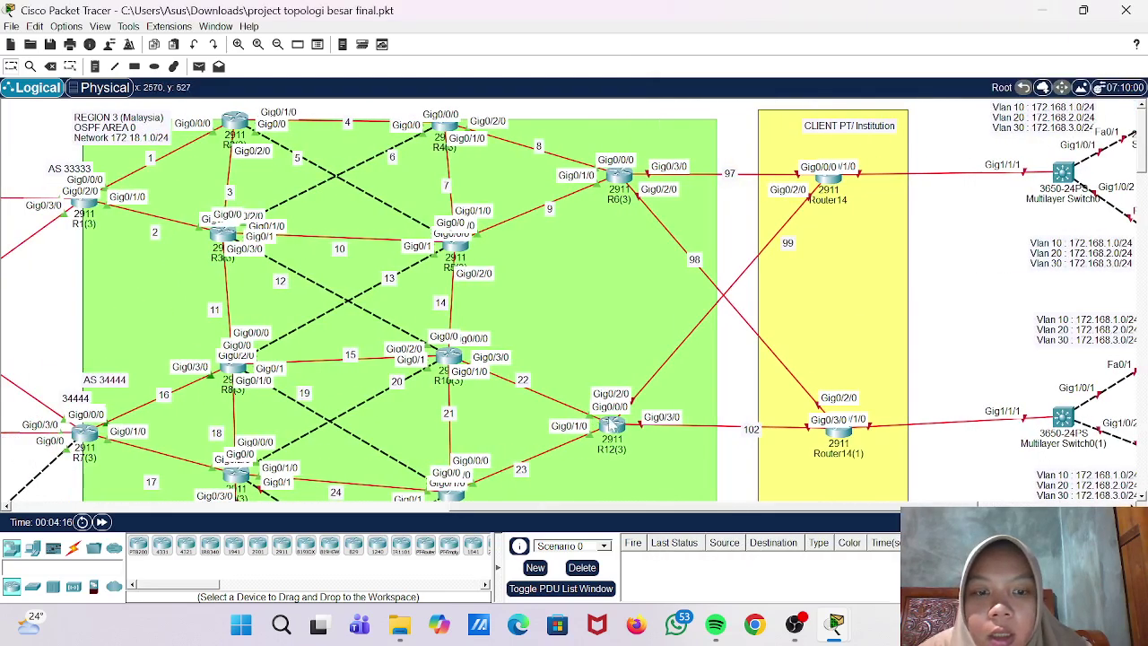
{"action": "left_click", "coordinate": [612, 426]}
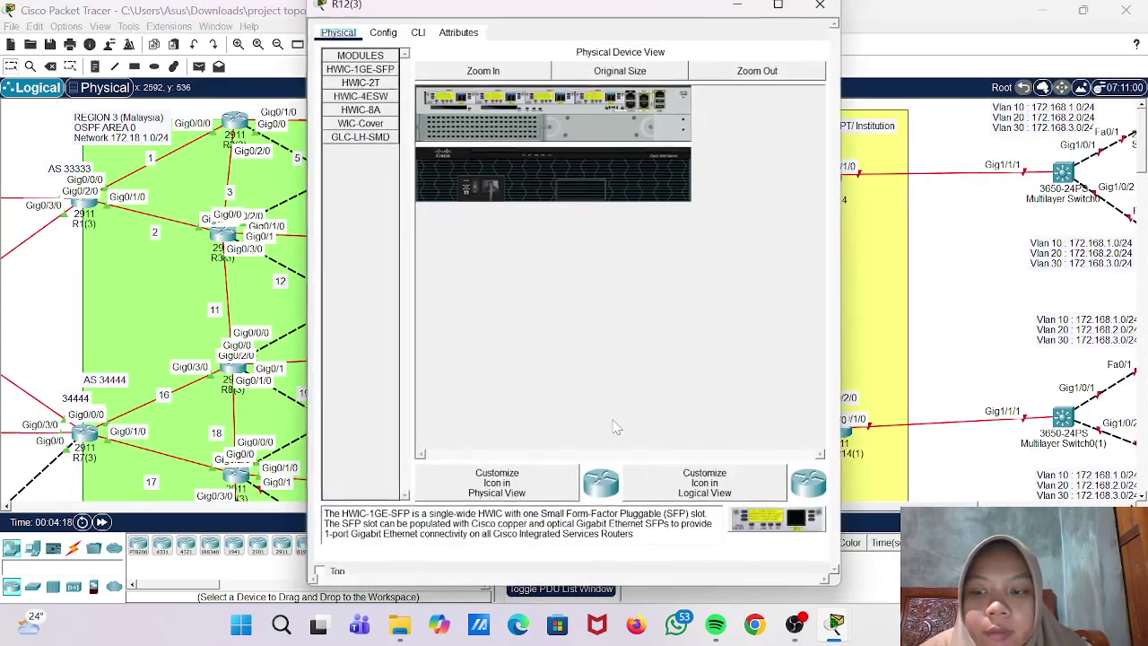
{"action": "left_click", "coordinate": [418, 43]}
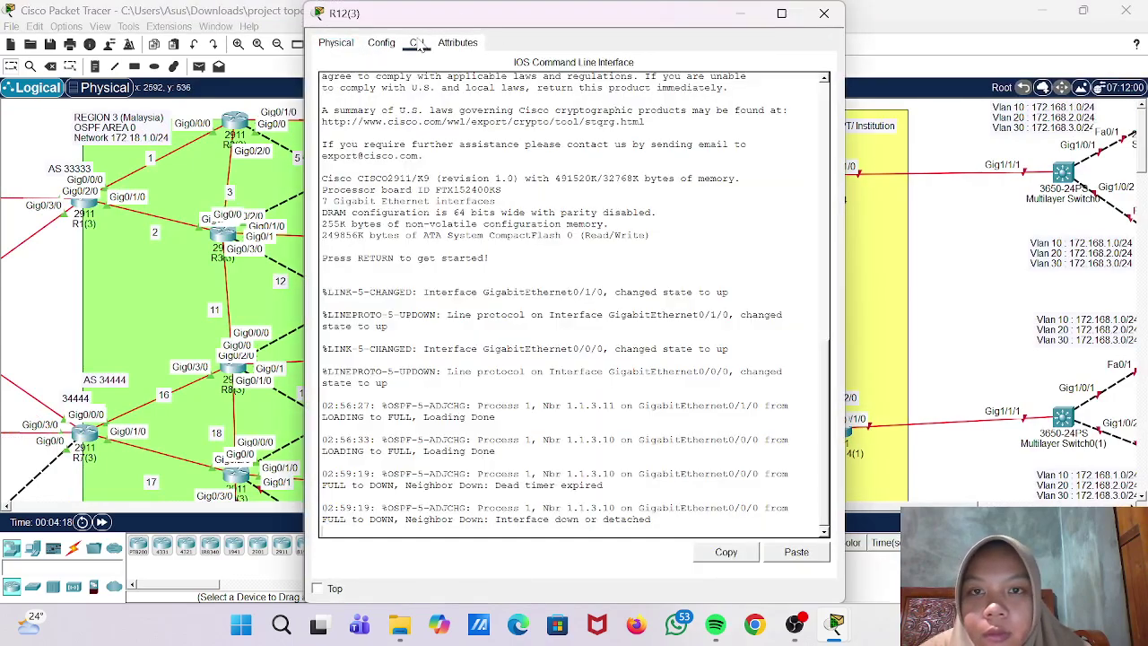
{"action": "double_click", "coordinate": [491, 13]}
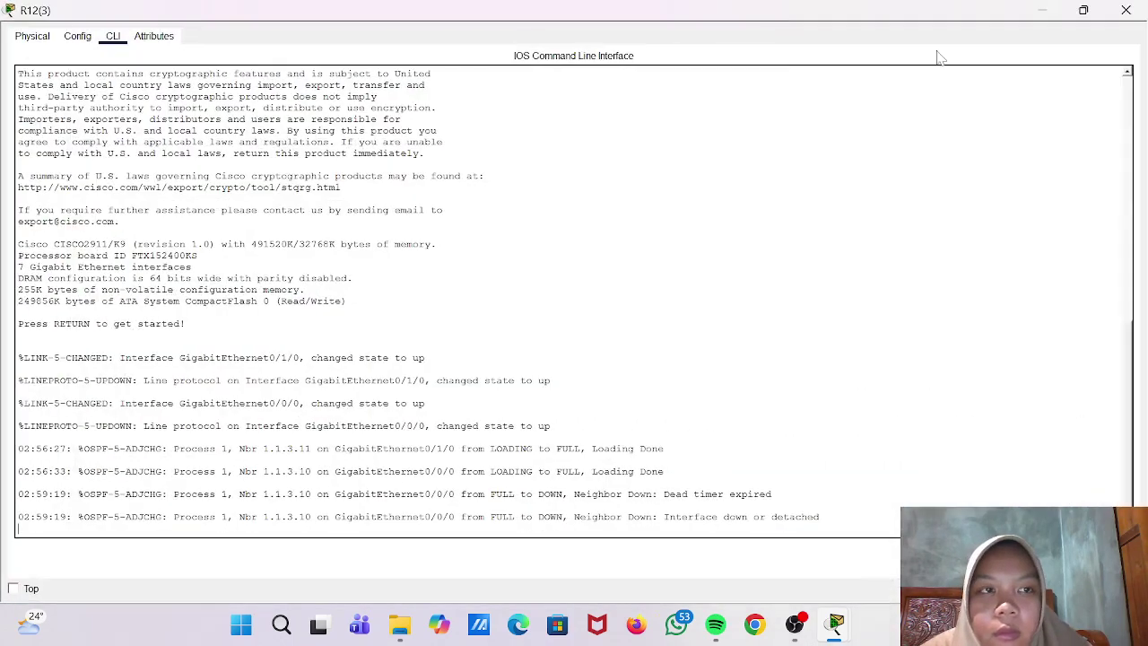
{"action": "left_click", "coordinate": [1084, 15]}
{"action": "left_click_drag", "start_coordinate": [766, 22], "coordinate": [1130, 49]}
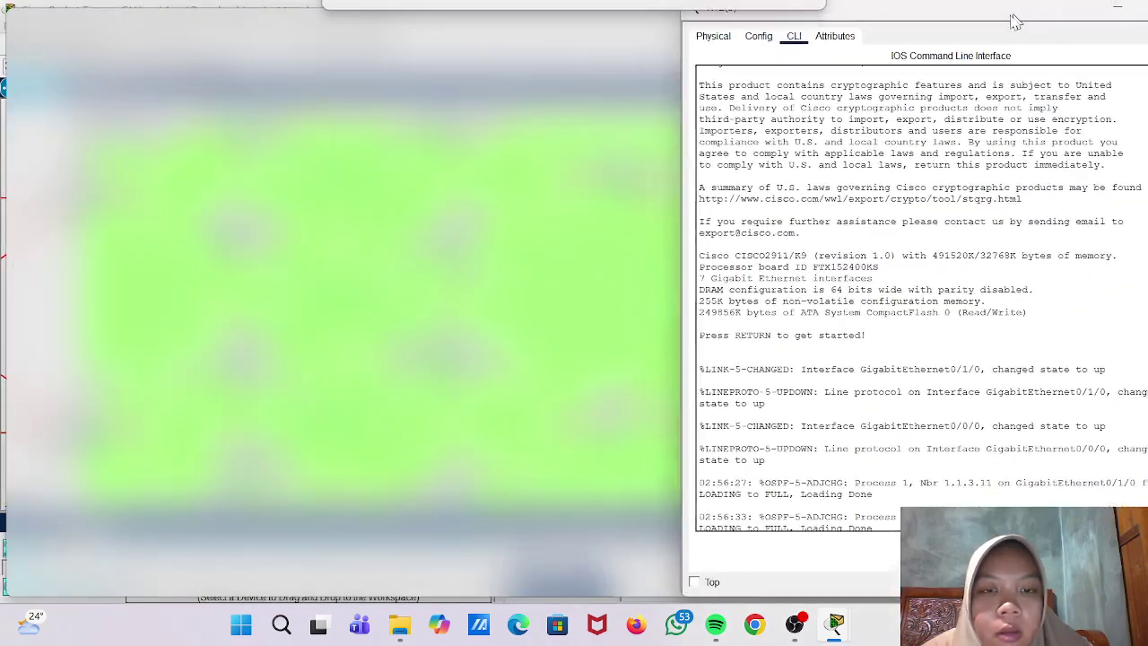
{"action": "scroll", "coordinate": [488, 149], "scroll_direction": "right", "scroll_amount": 5}
{"action": "scroll", "coordinate": [489, 149], "scroll_direction": "down", "scroll_amount": 3}
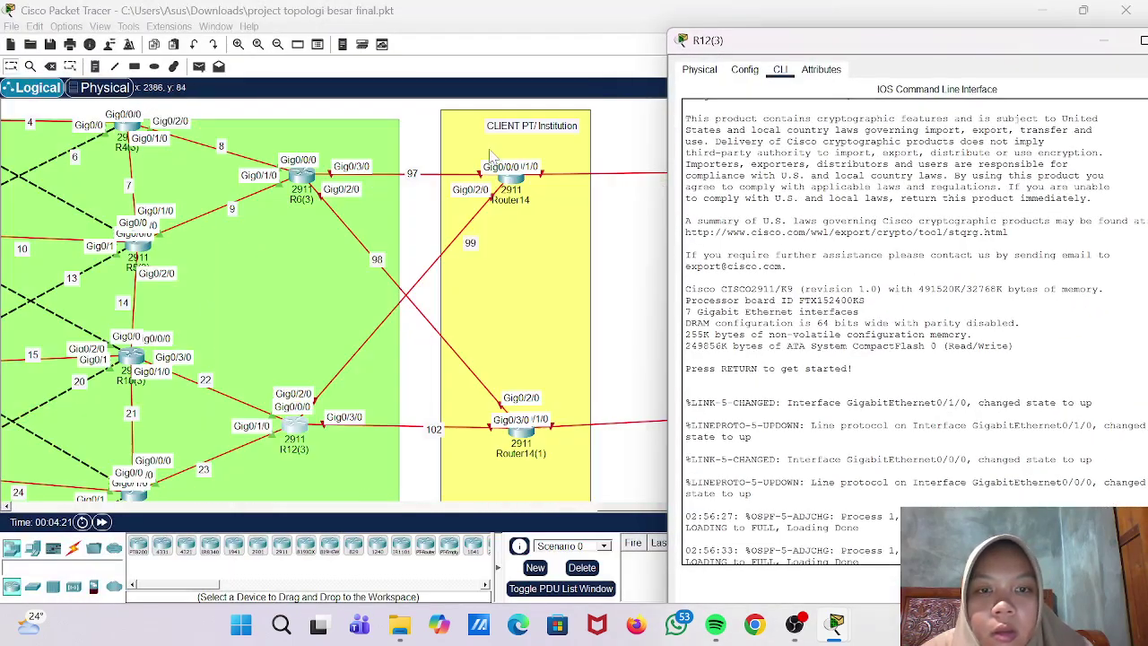
{"action": "scroll", "coordinate": [489, 157], "scroll_direction": "left", "scroll_amount": 3}
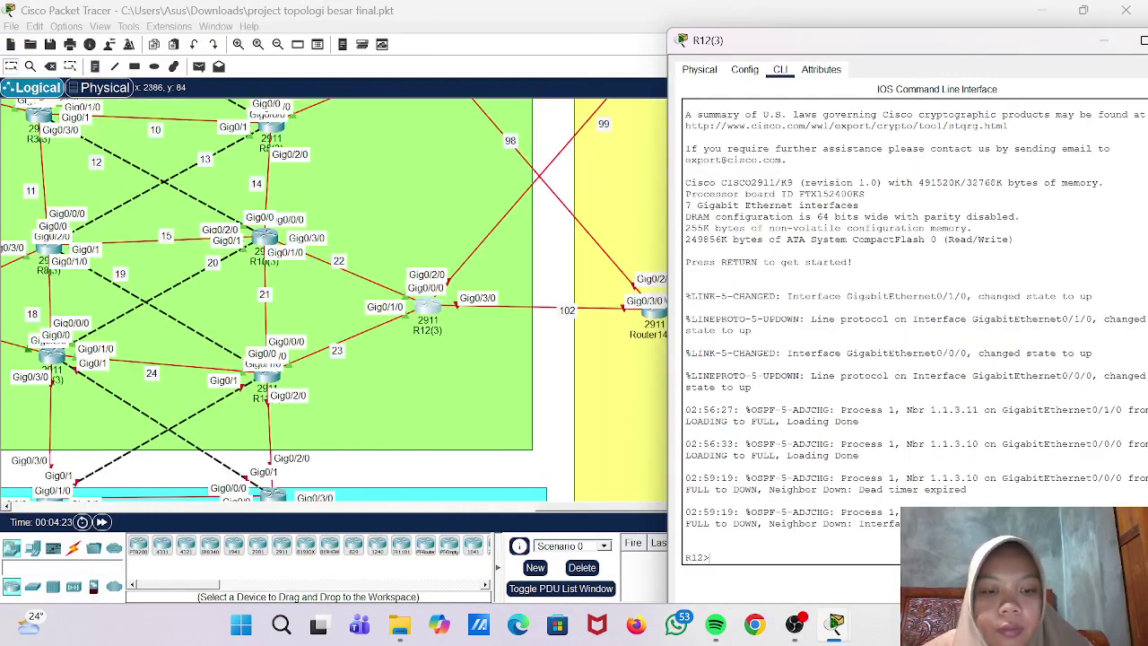
- Enter privileged mode and global configuration mode on R12(3)
{"action": "type", "text": "ena"}
{"action": "key", "text": "Return"}
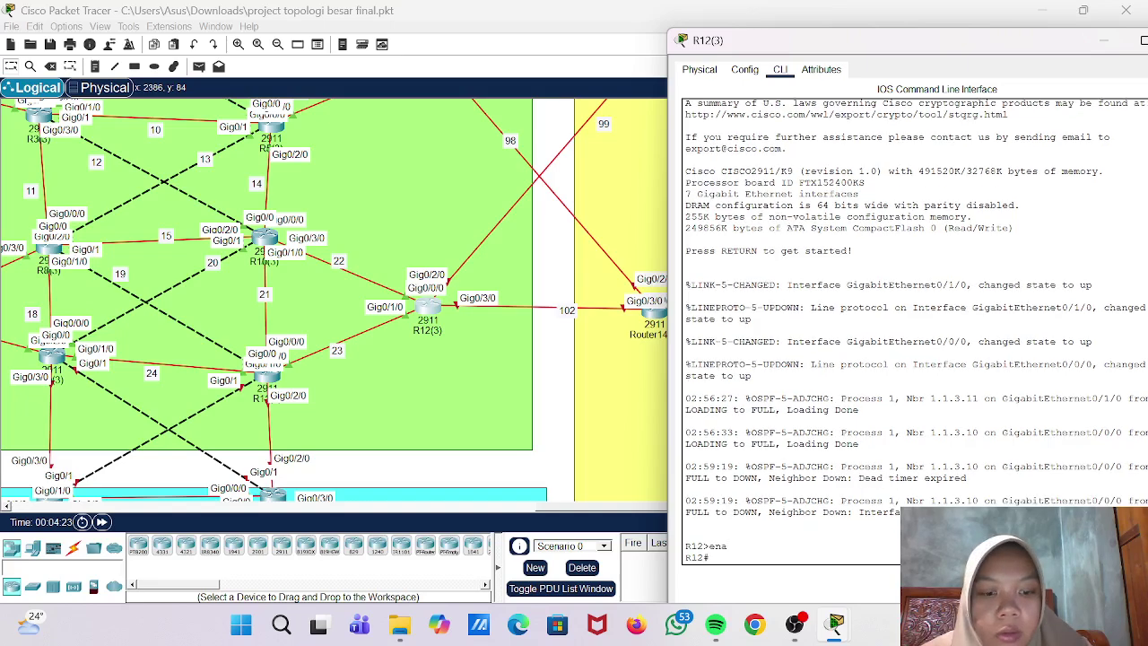
{"action": "type", "text": "conf t"}
{"action": "key", "text": "Return"}
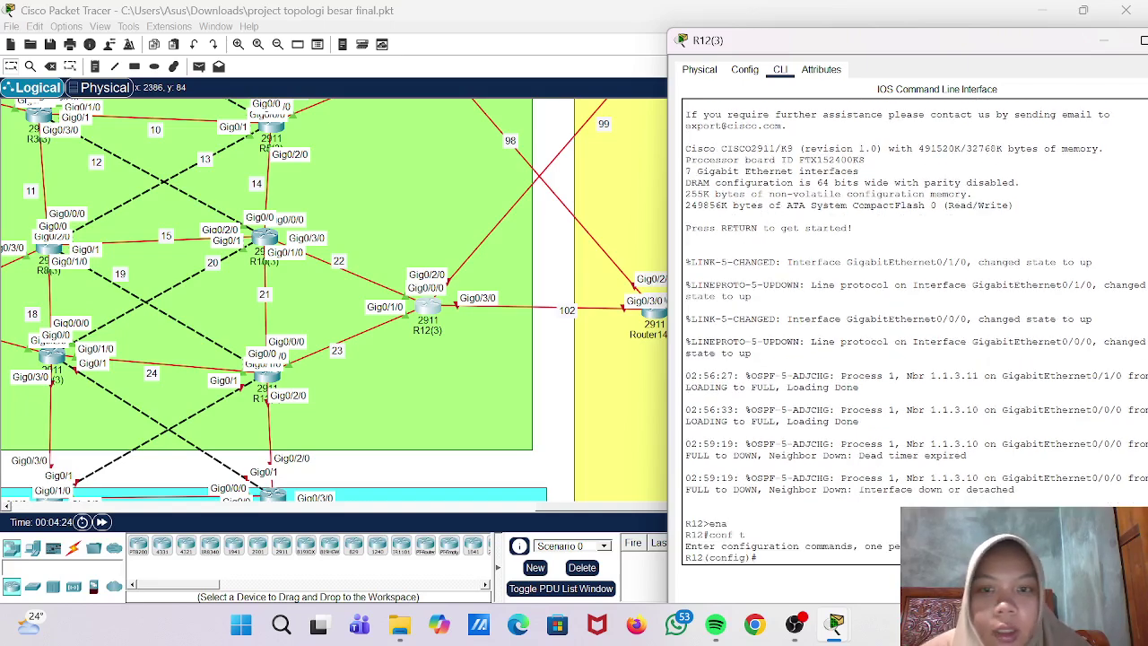
- Shift router R12(3) slightly toward the client area in the topology and enter configuration of its interface g0/2/0
{"action": "scroll", "coordinate": [529, 409], "scroll_direction": "up", "scroll_amount": 2}
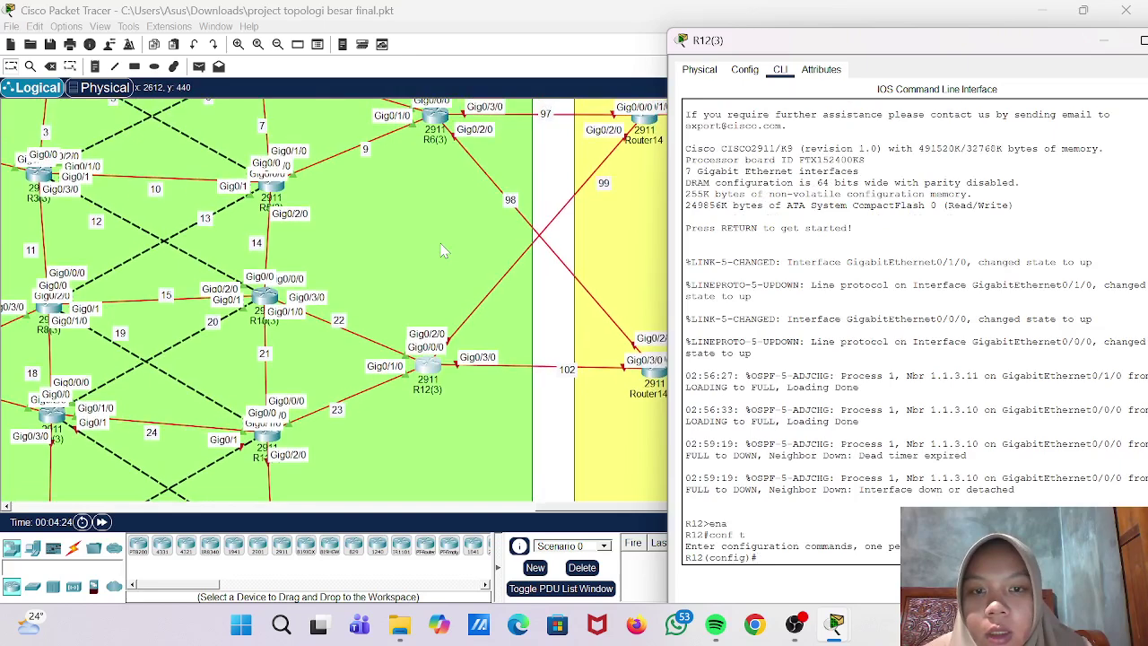
{"action": "type", "text": "int"}
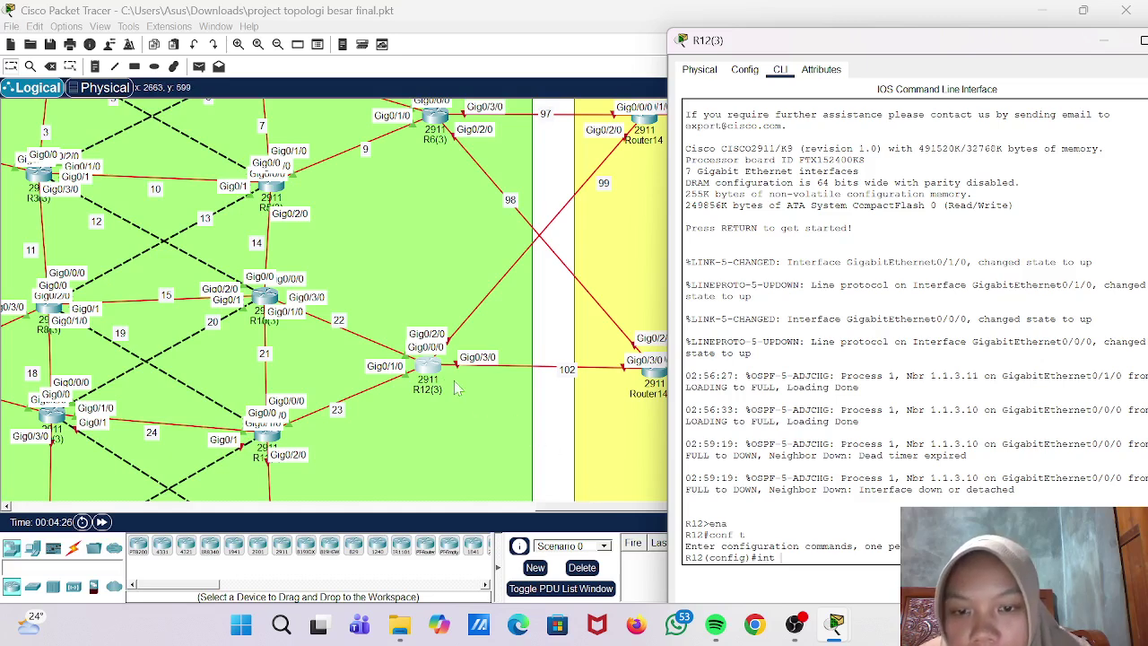
{"action": "left_click", "coordinate": [428, 368]}
{"action": "left_click_drag", "start_coordinate": [427, 367], "coordinate": [465, 369]}
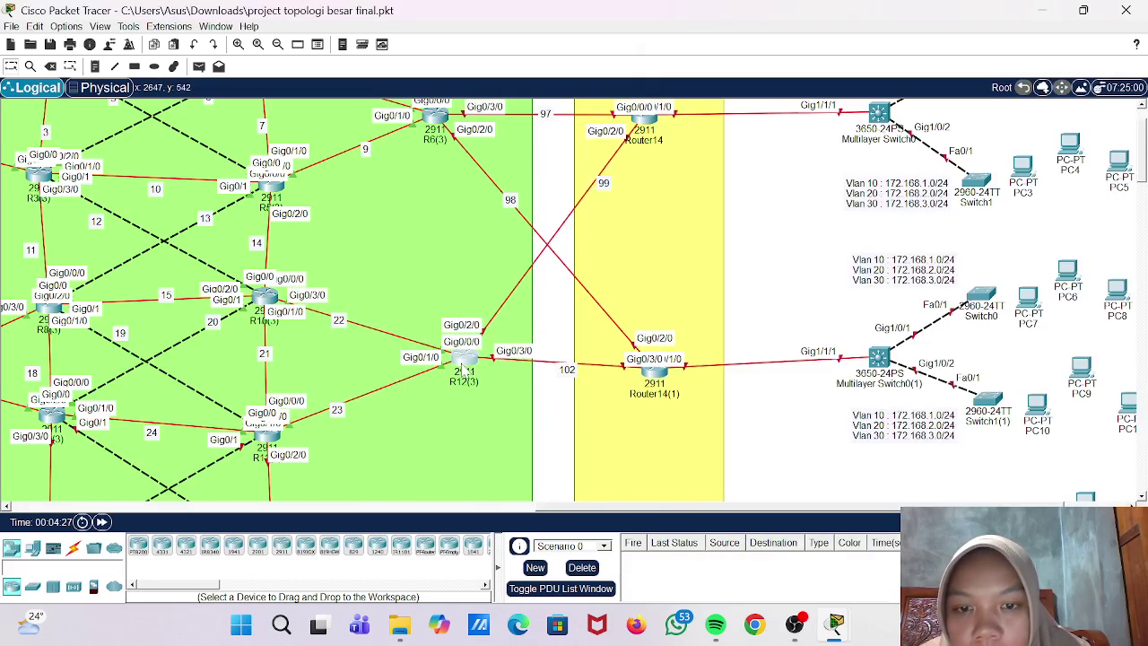
{"action": "left_click", "coordinate": [464, 370]}
{"action": "type", "text": "g0/2/0"}
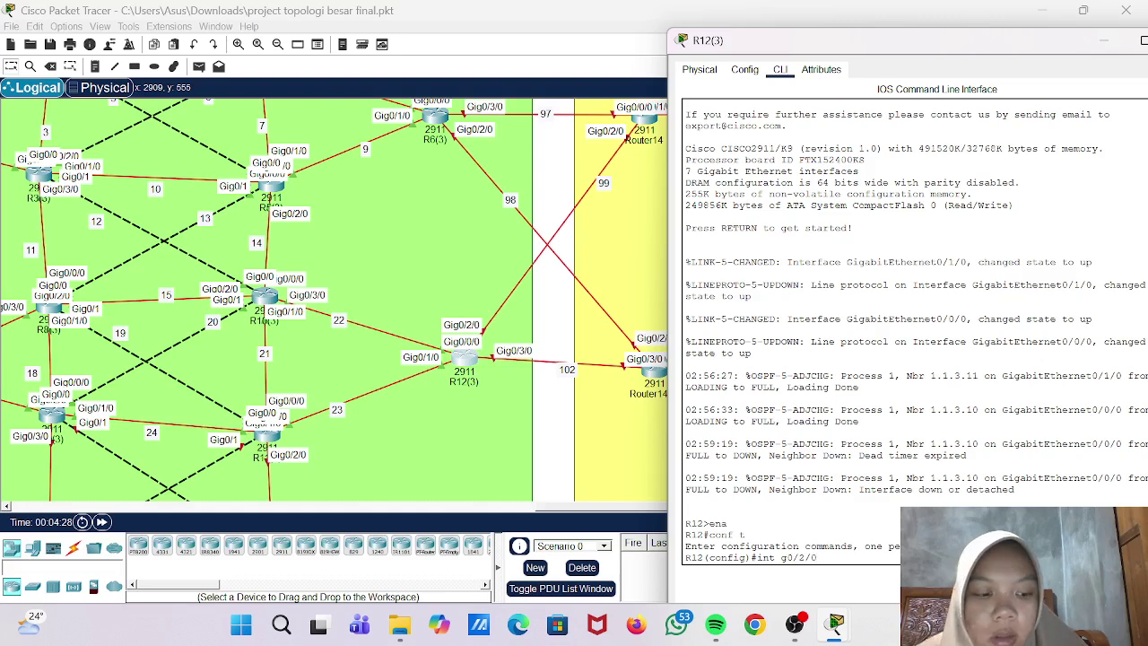
{"action": "key", "text": "Return"}
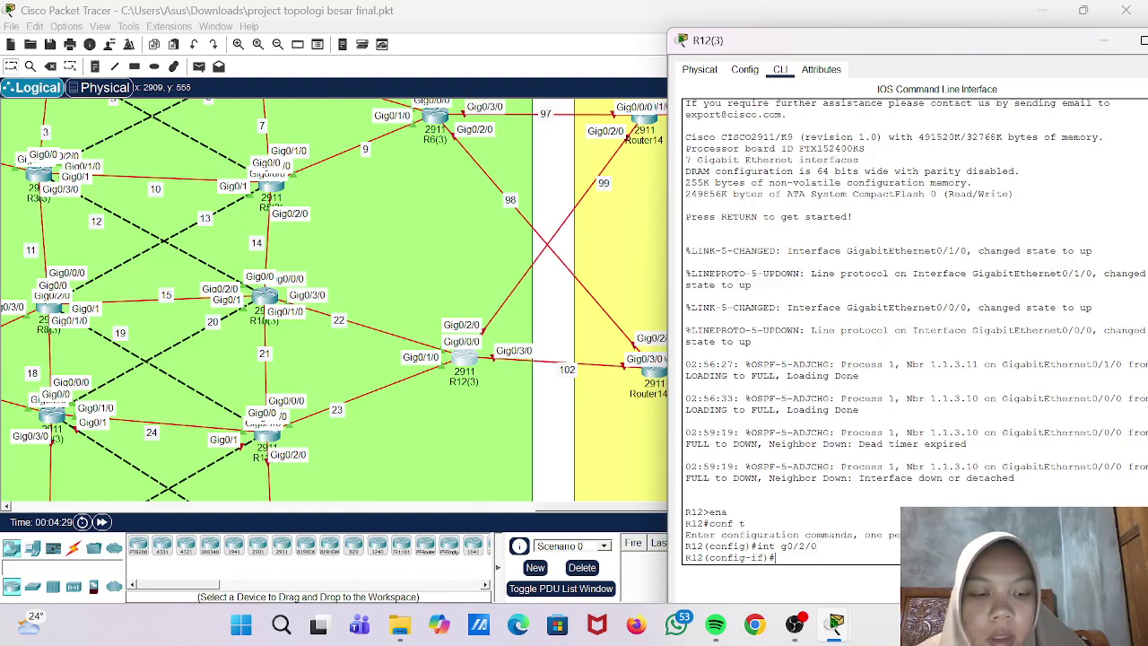
- Assign IP address 172.16.99.1 with mask 255.255.255.0 to interface g0/2/0 of R12(3) and enable the interface
{"action": "type", "text": "ip add 172.16."}
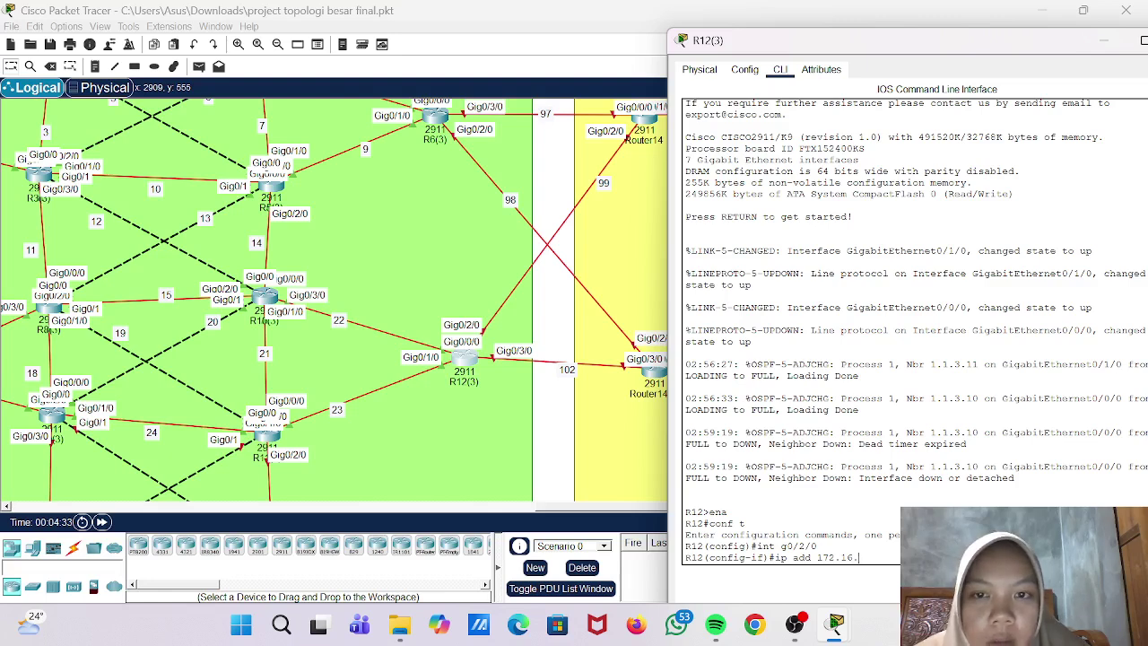
{"action": "type", "text": "8"}
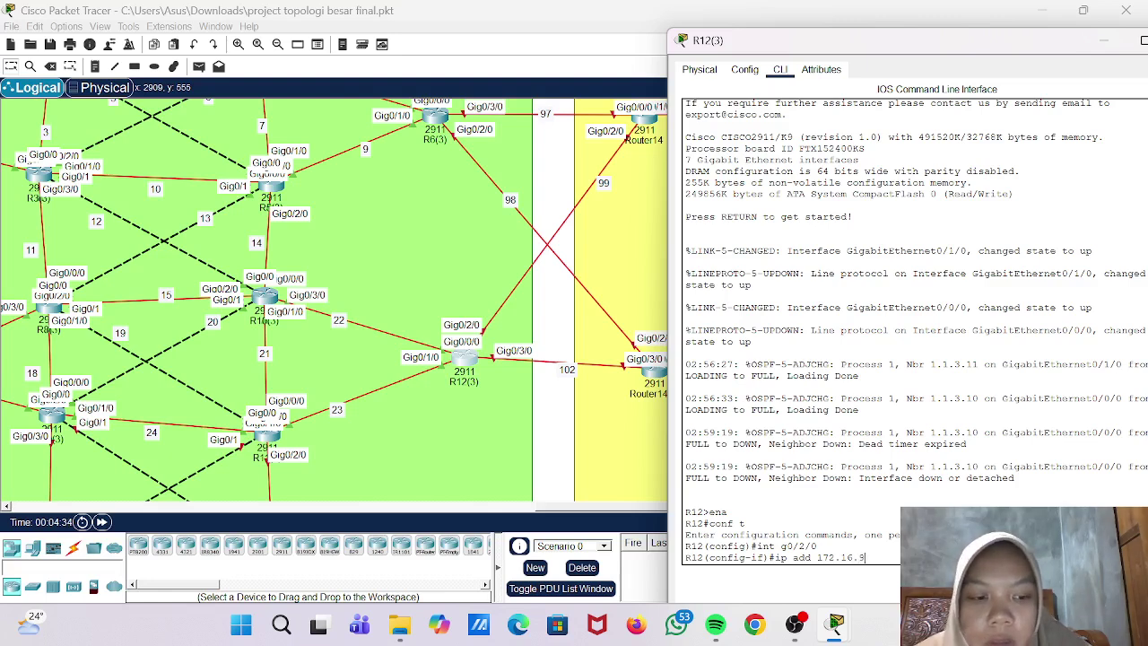
{"action": "type", "text": "9.1"}
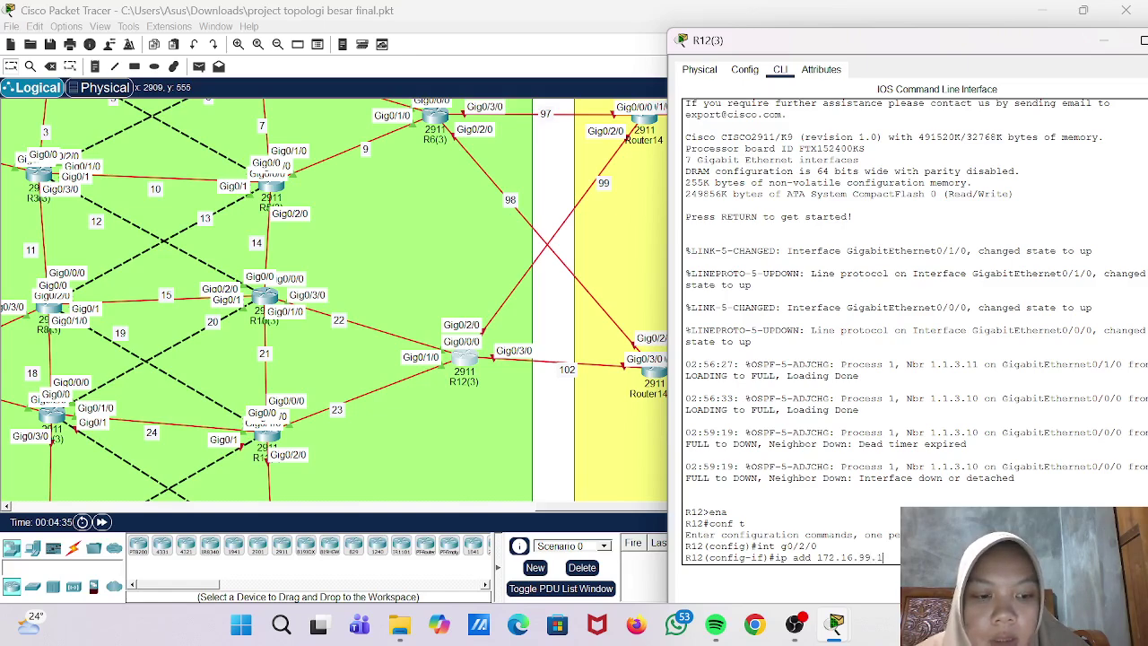
{"action": "type", "text": " 25"}
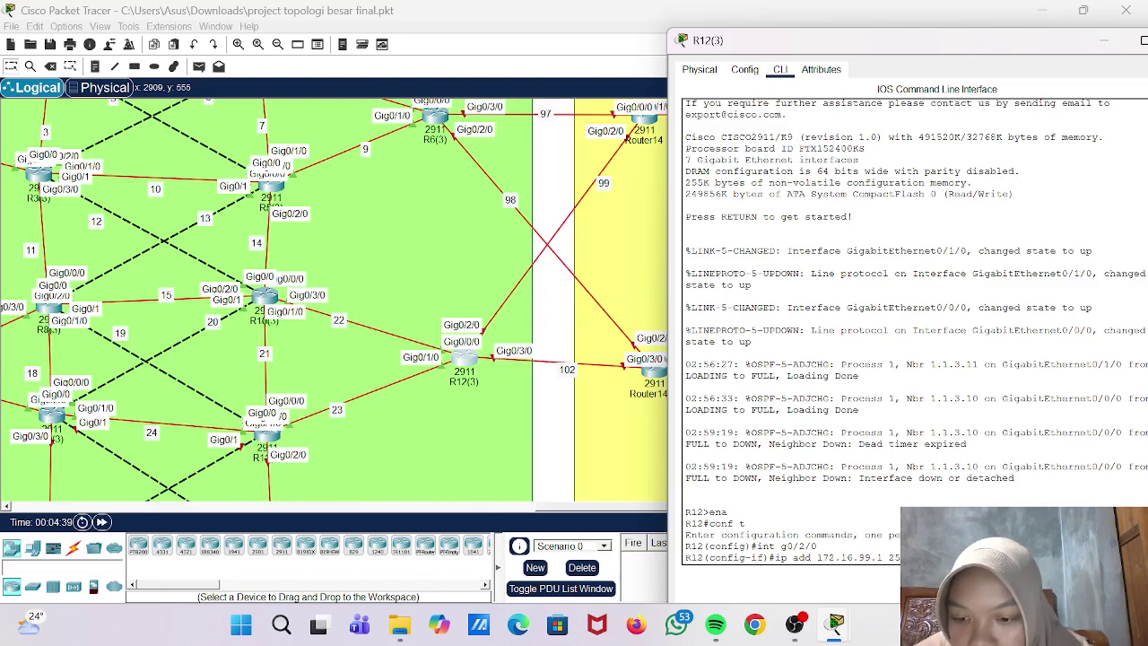
{"action": "key", "text": "Return"}
{"action": "type", "text": "n"}
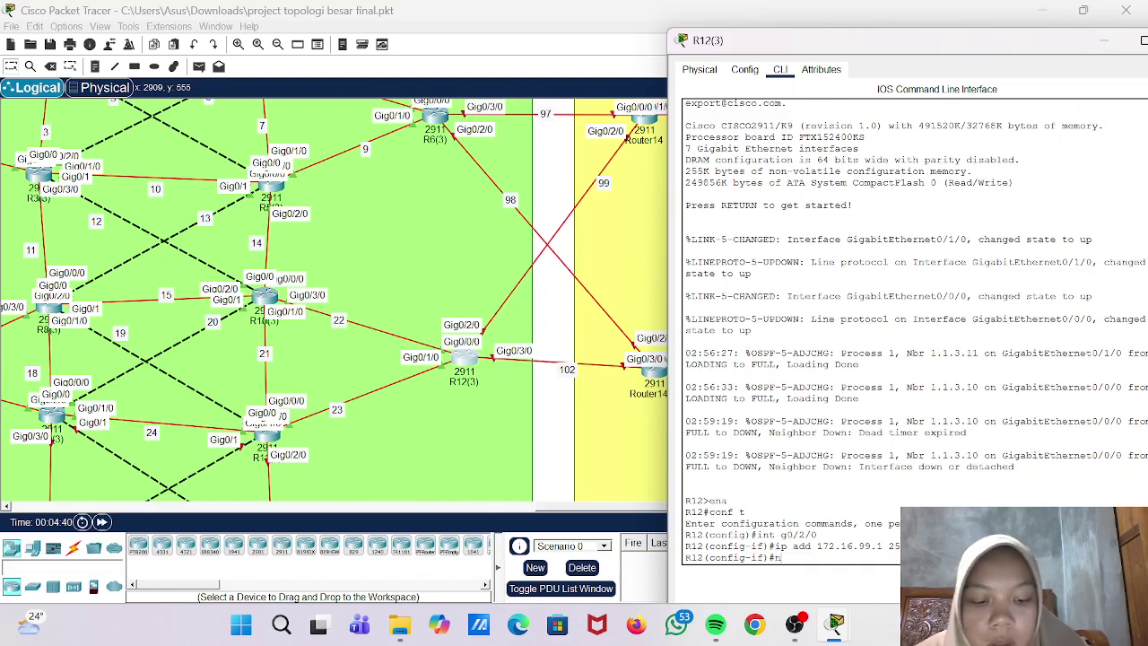
{"action": "type", "text": "o sh"}
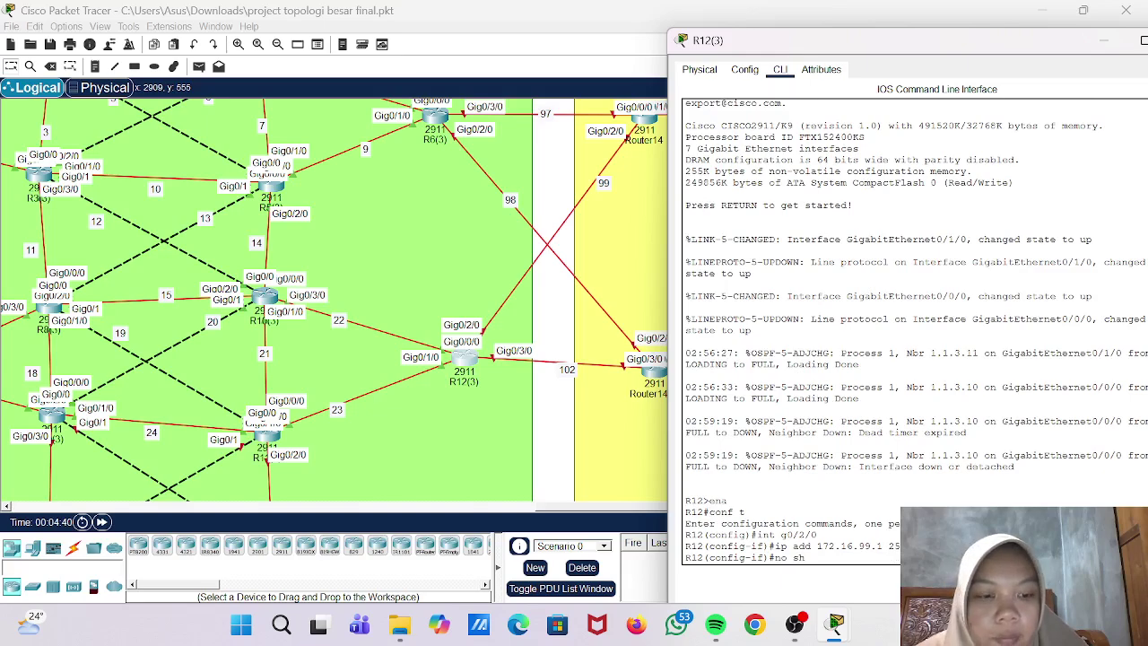
{"action": "key", "text": "Return"}
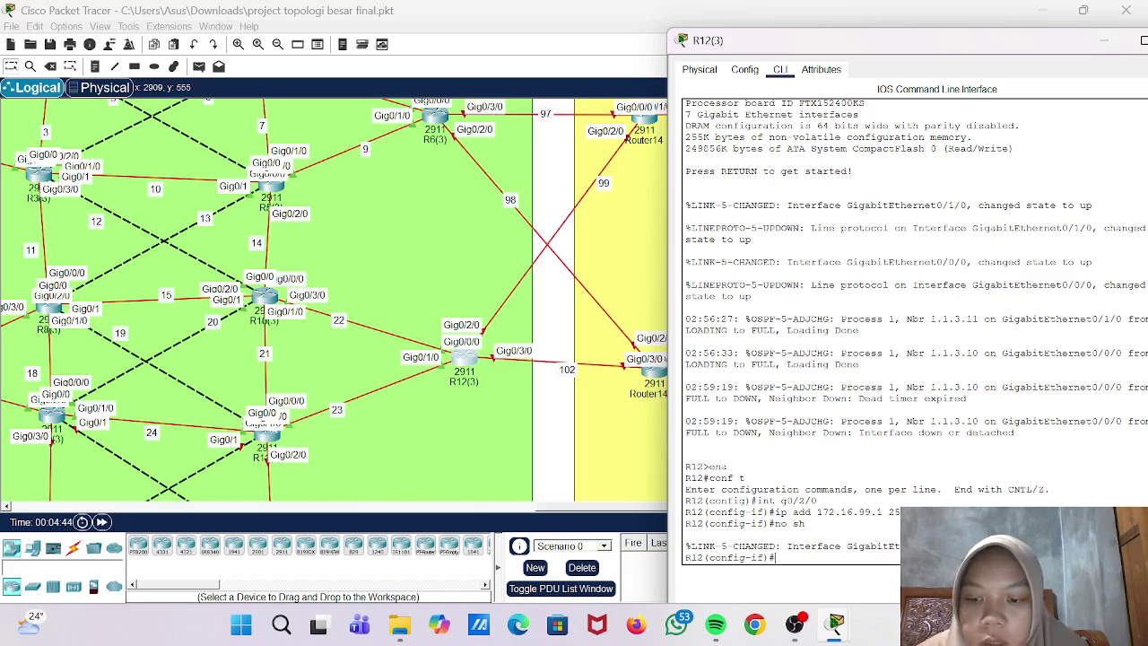
- Assign IP address 172.16.102.1 with mask 255.255.255.0 to interface g0/3/0 of R12(3) and enable the interface
{"action": "type", "text": "int"}
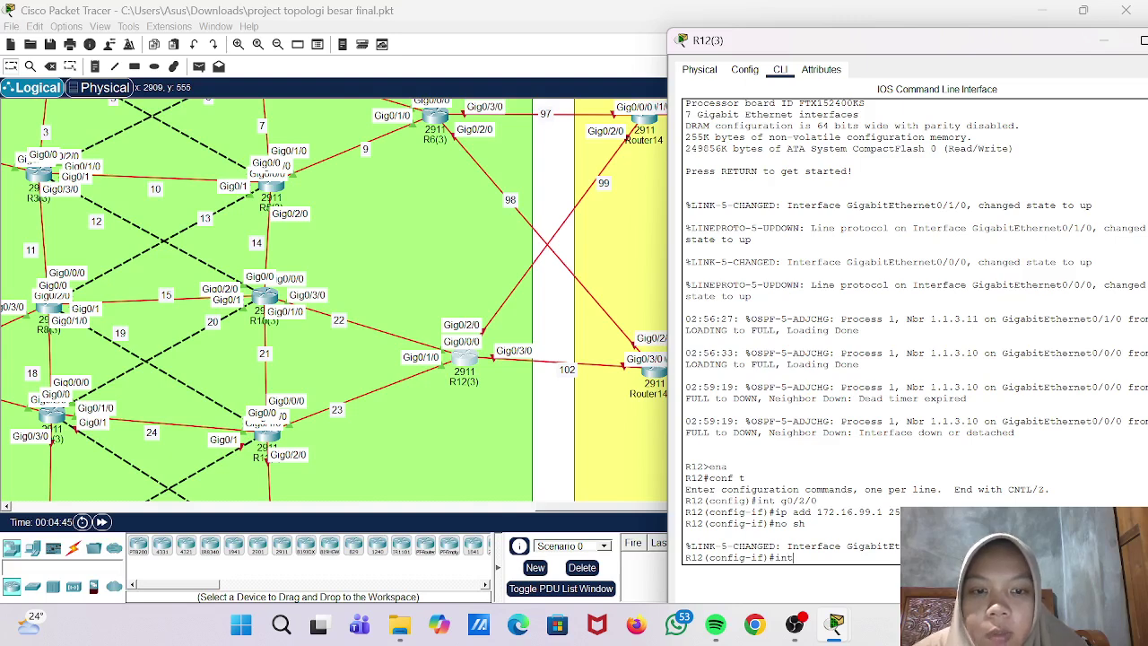
{"action": "type", "text": " g0/3/0"}
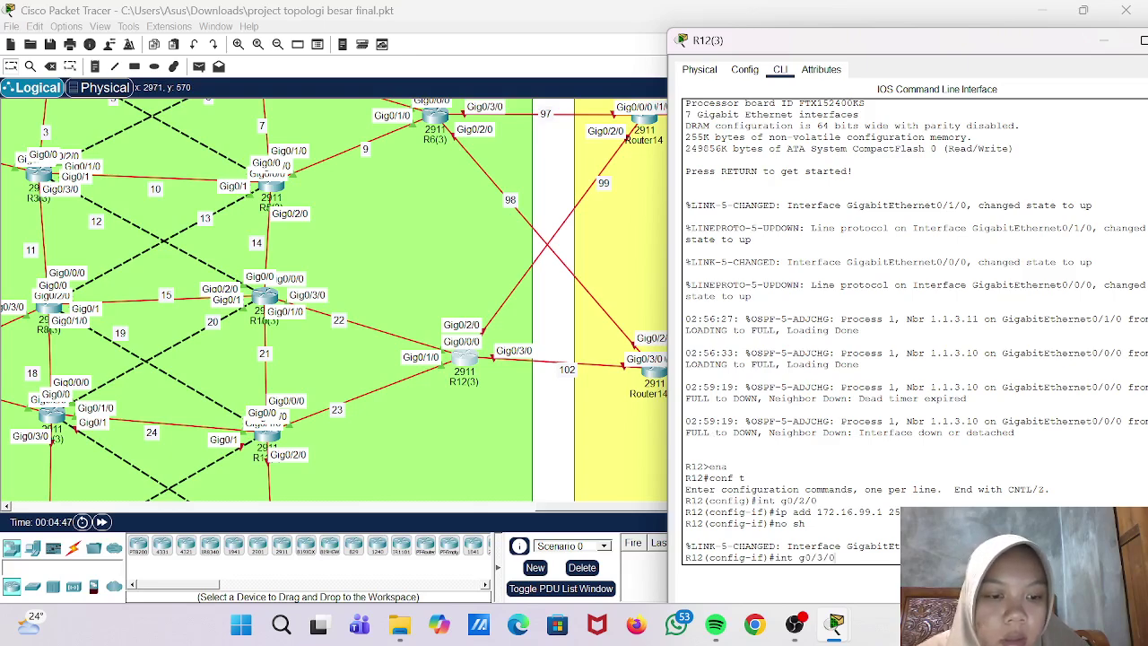
{"action": "key", "text": "Return"}
{"action": "type", "text": "ip"}
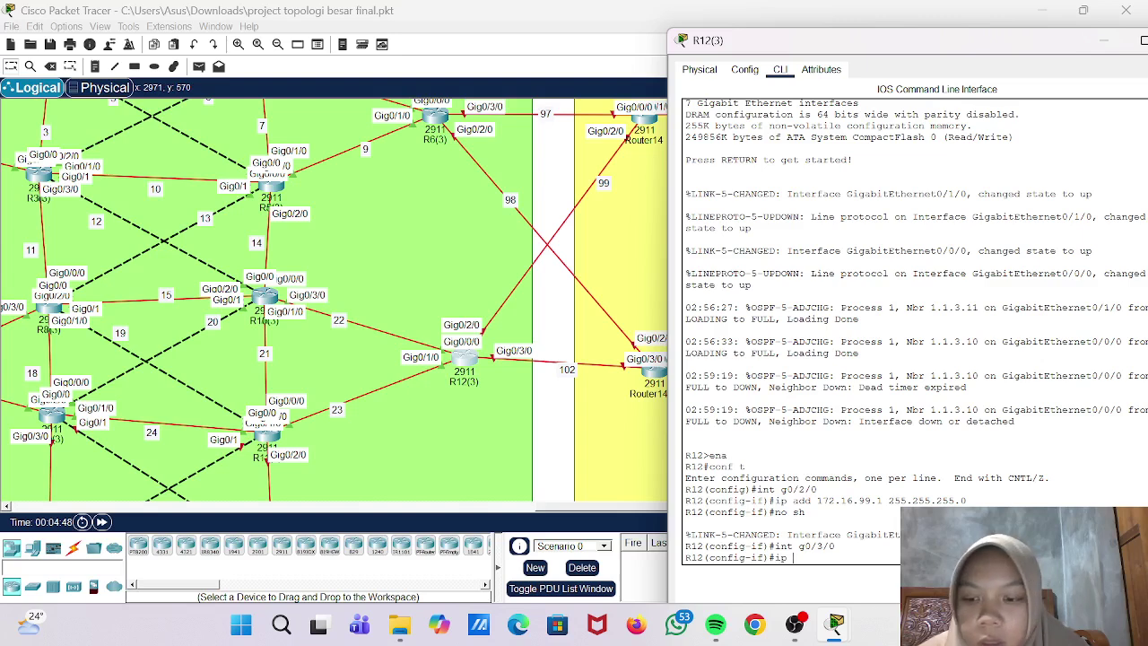
{"action": "type", "text": " add"}
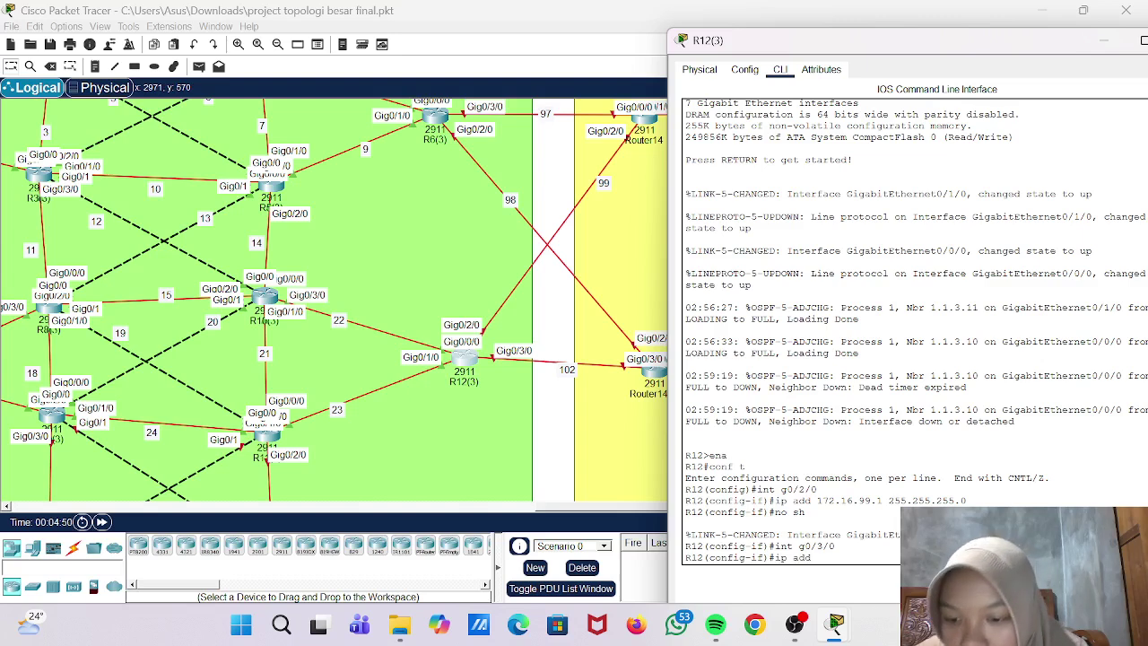
{"action": "type", "text": " 172.16.102.1 2"}
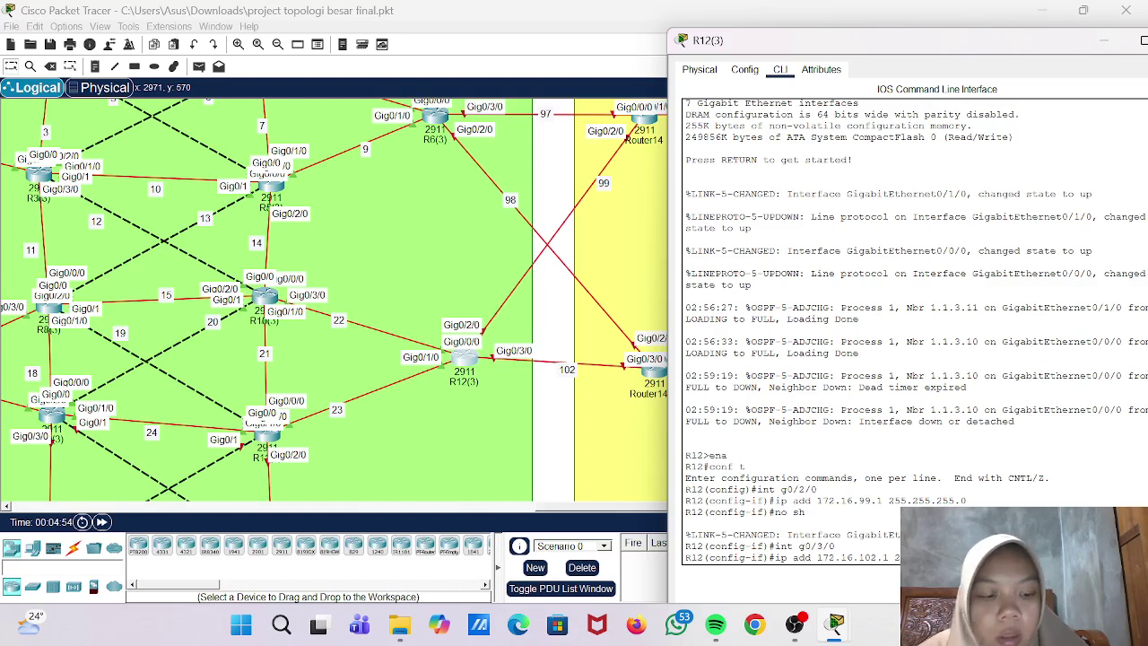
{"action": "key", "text": "Return"}
{"action": "type", "text": "no sh"}
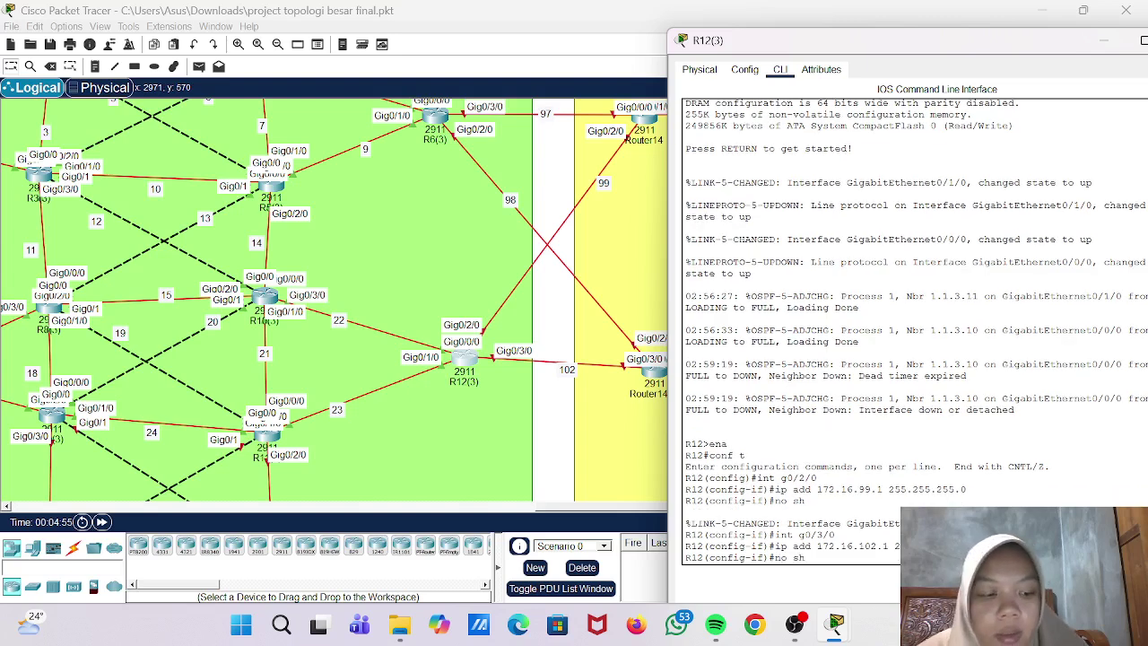
{"action": "key", "text": "Return"}
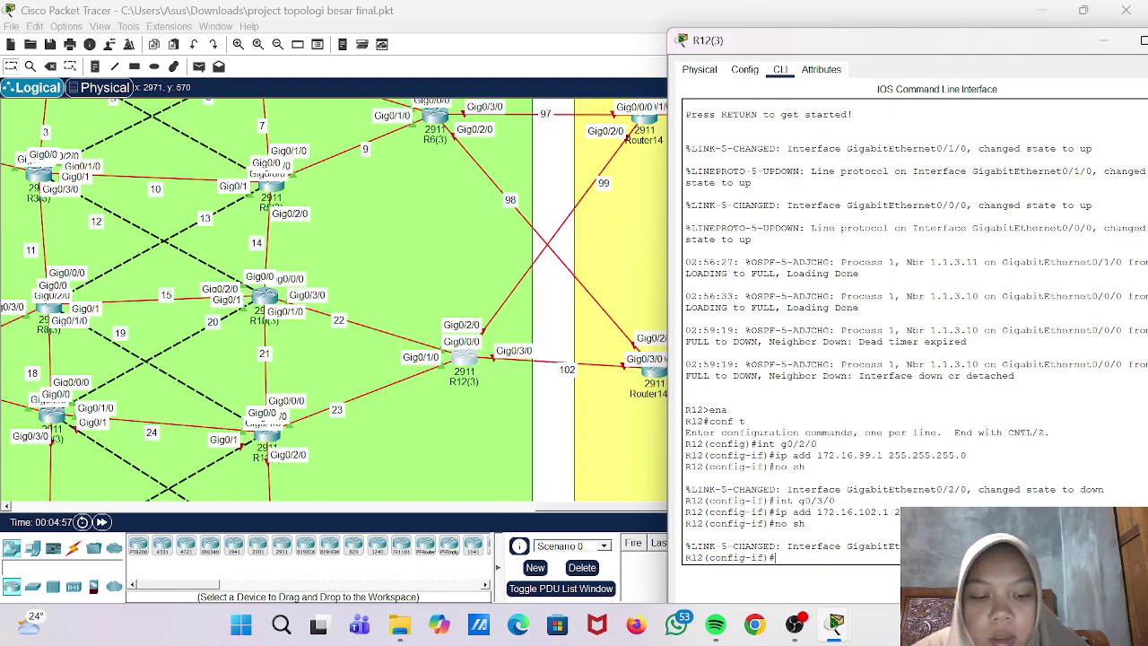
- Enter OSPF process 1 on R12(3) and set its router ID to 1.1.3.12
{"action": "type", "text": "router ospf 1"}
{"action": "key", "text": "Return"}
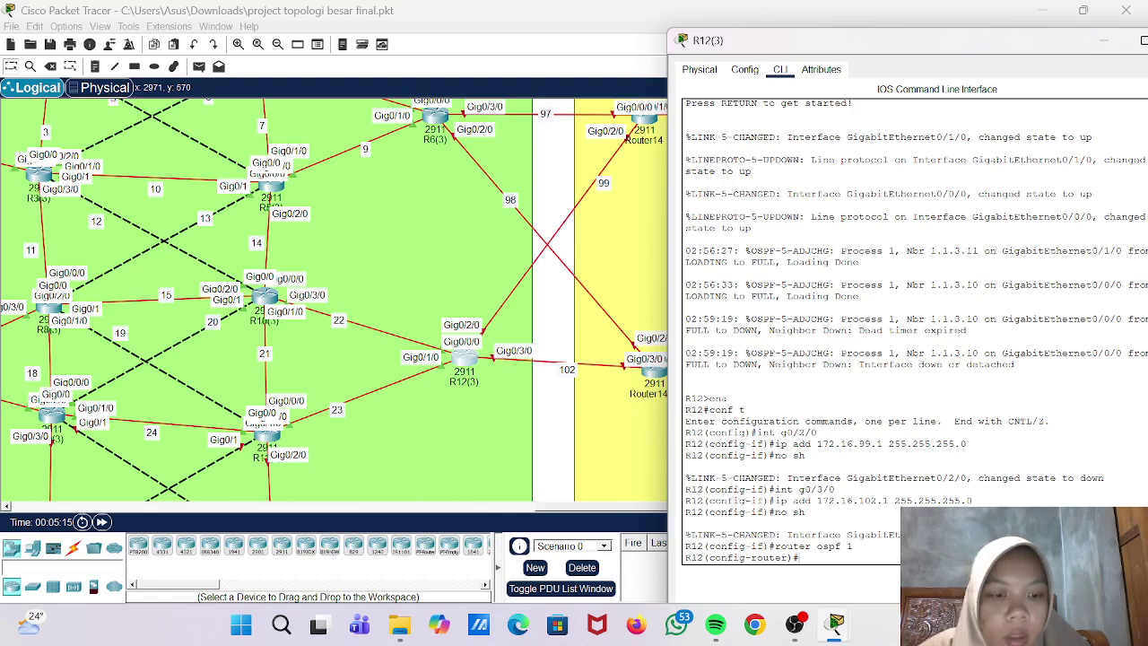
{"action": "type", "text": "router-id "}
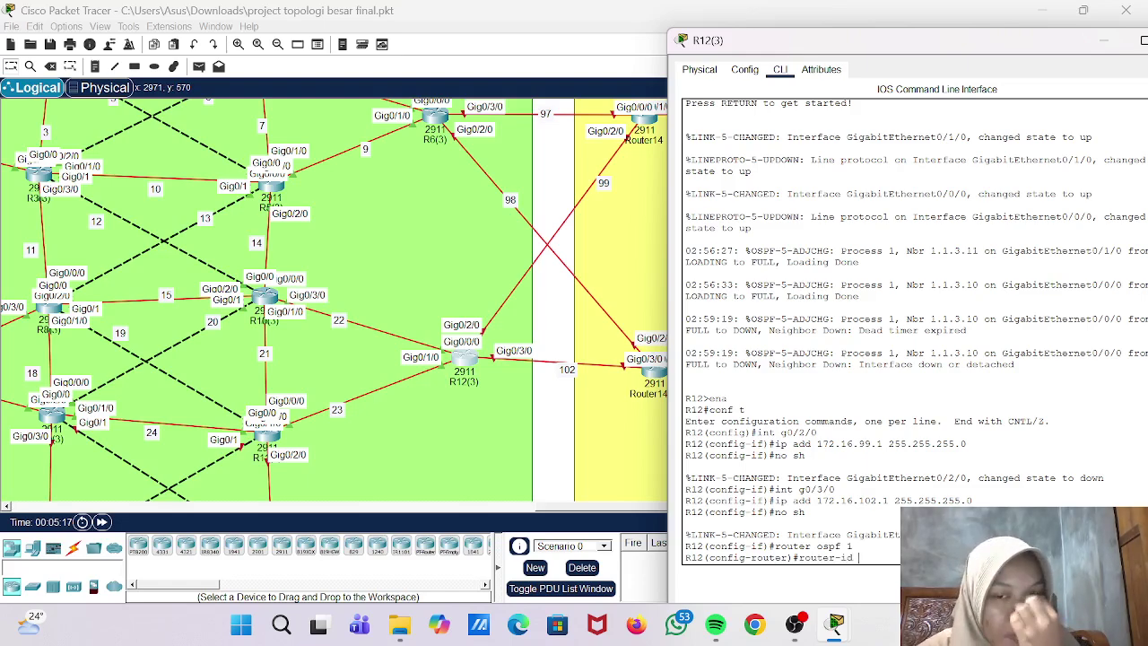
{"action": "type", "text": "1.1.3.1"}
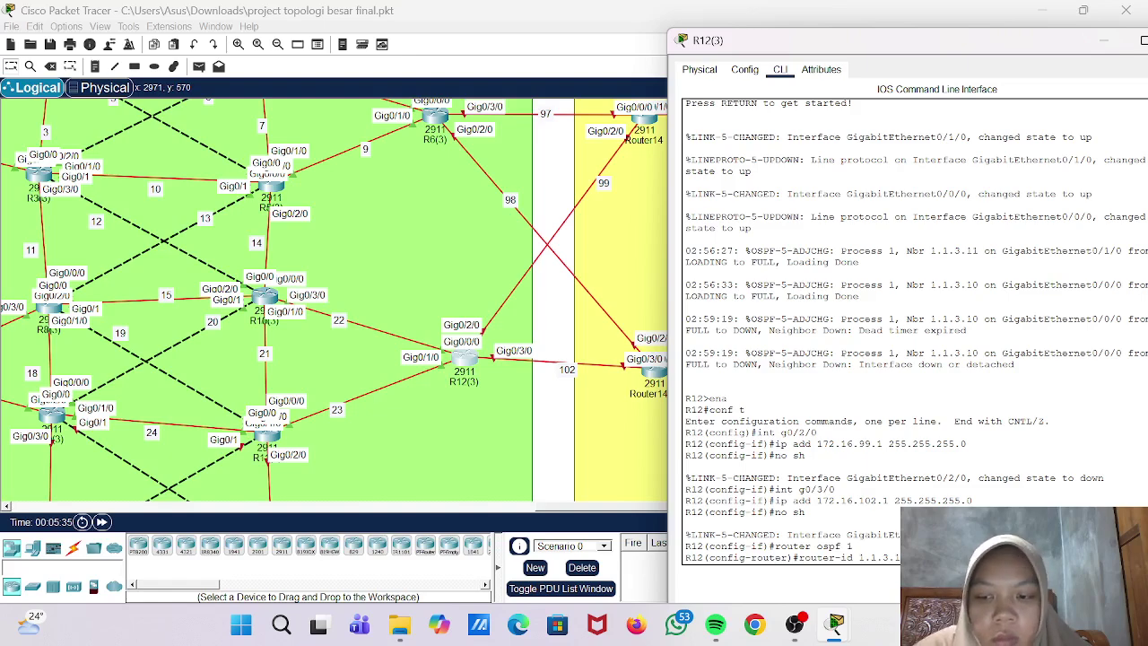
{"action": "key", "text": "Return"}
- Turn on logging of adjacency changes for OSPF process 1 on R12(3)
{"action": "type", "text": "lo"}
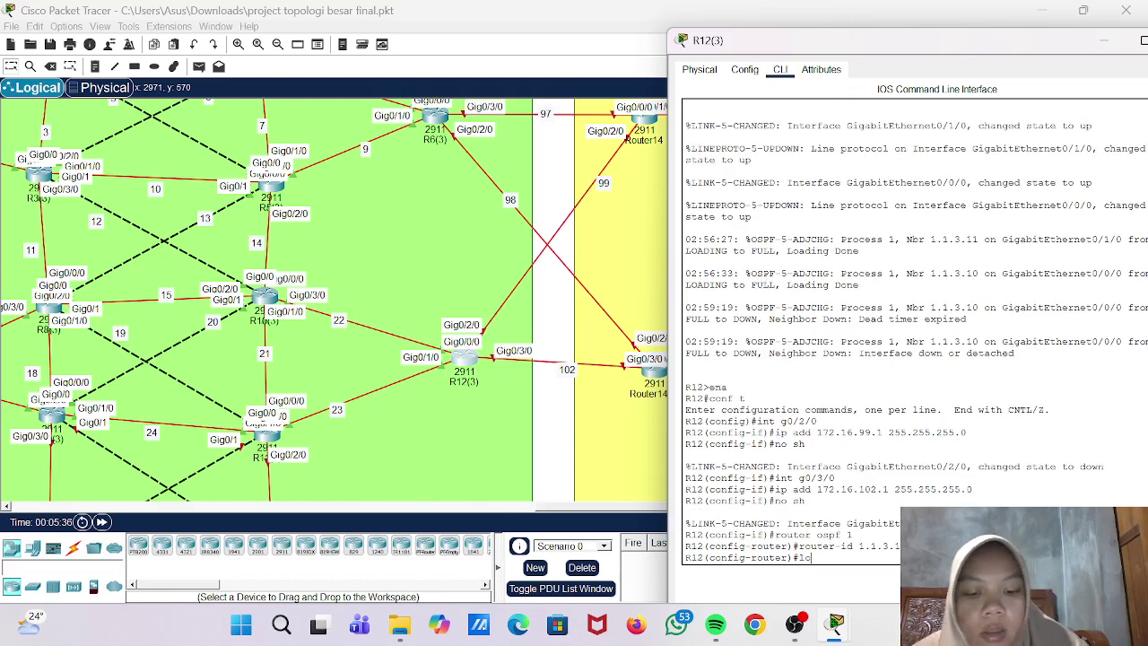
{"action": "type", "text": "g-adj"}
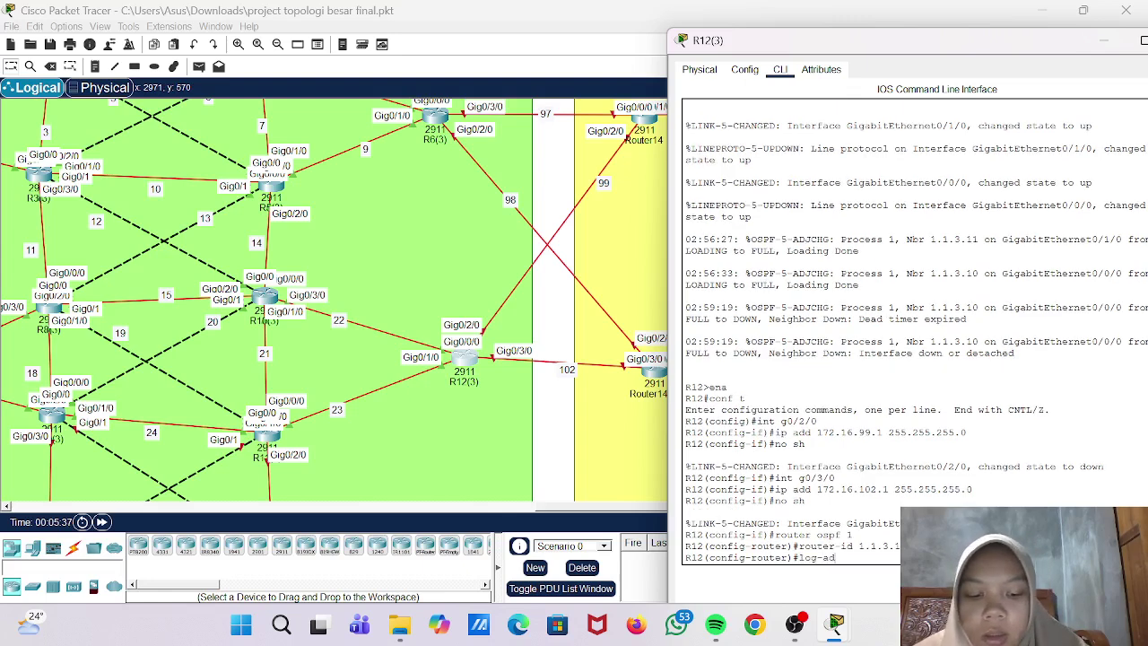
{"action": "type", "text": "acency"}
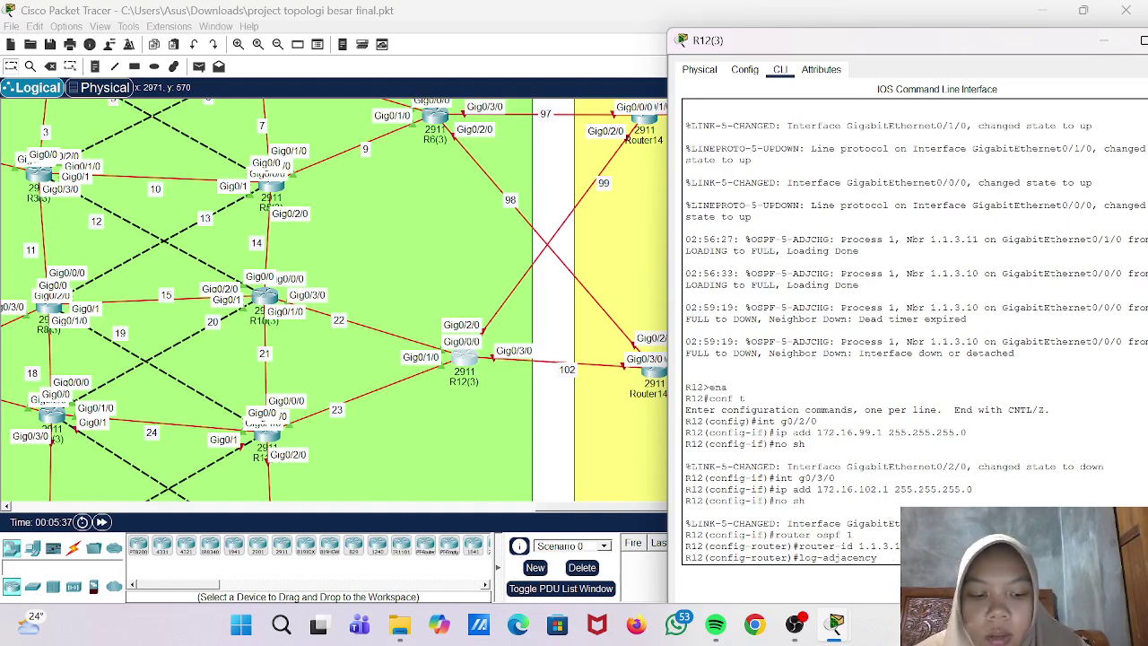
{"action": "type", "text": "-cha"}
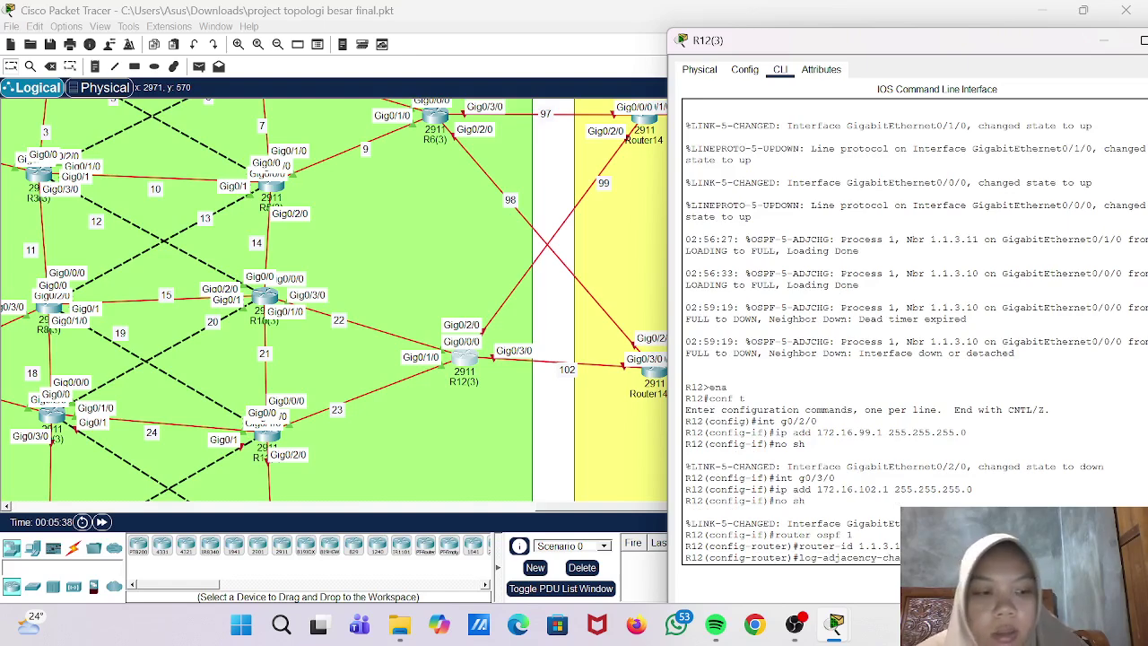
{"action": "key", "text": "Return"}
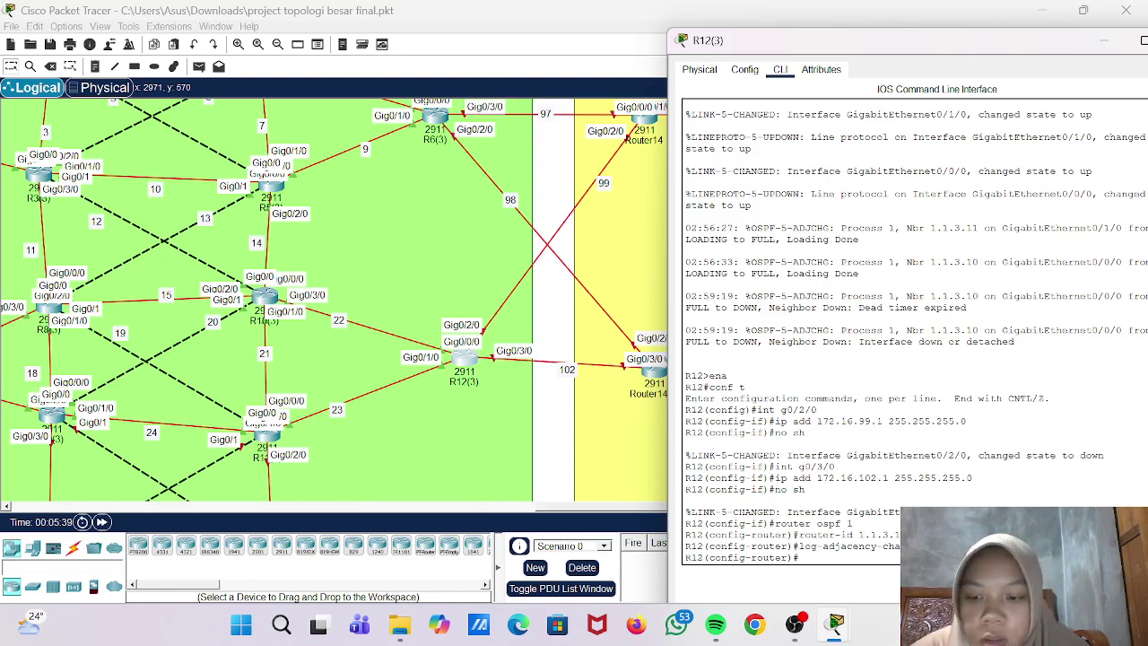
- Advertise the 172.16.99 network of interface g0/2/0 in OSPF process 1 on R12(3)
{"action": "type", "text": "ne"}
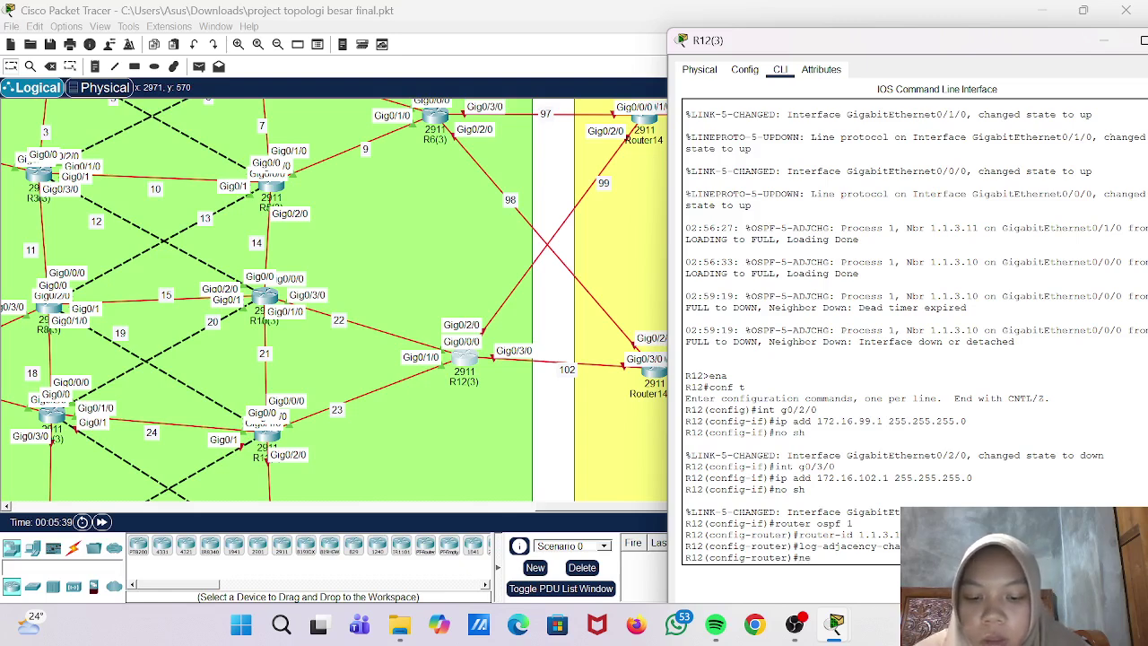
{"action": "type", "text": "twork"}
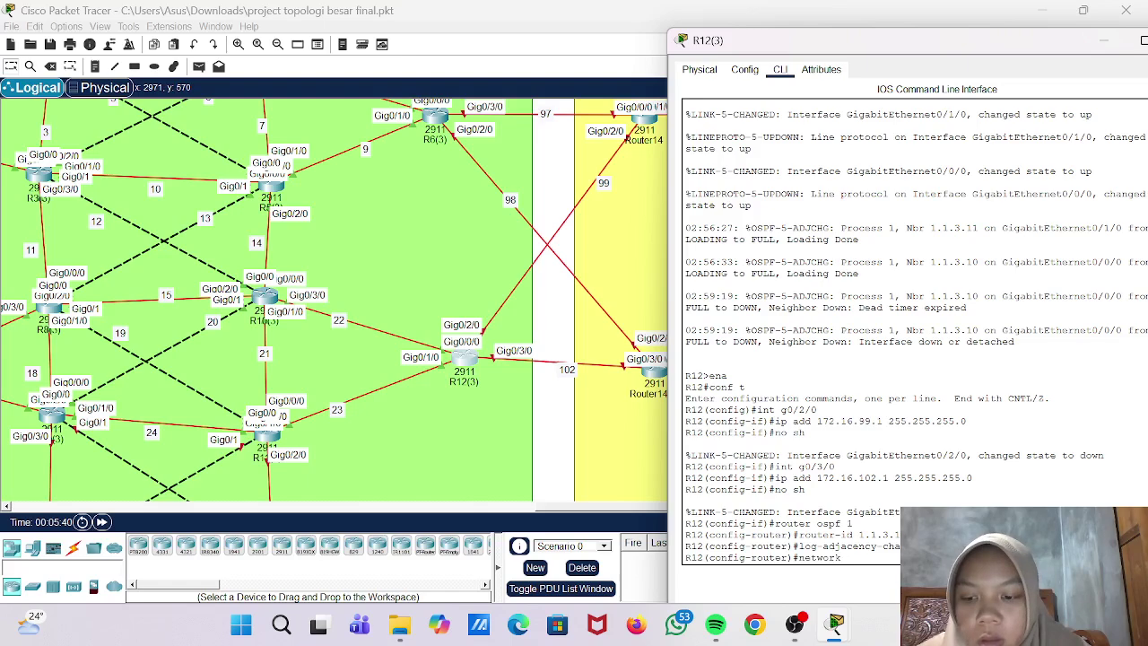
{"action": "type", "text": " 172.16.99"}
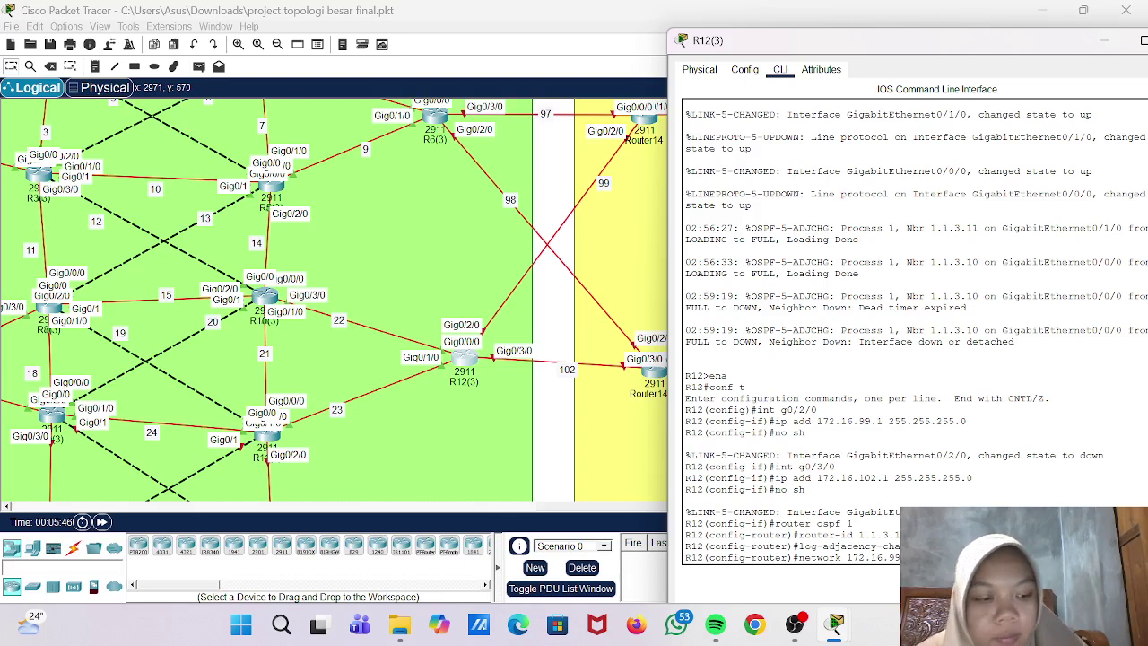
{"action": "key", "text": "Return"}
- Advertise the network of link 102 on interface g0/3/0 in R12(3)'s OSPF process and leave configuration mode
{"action": "key", "text": "Up"}
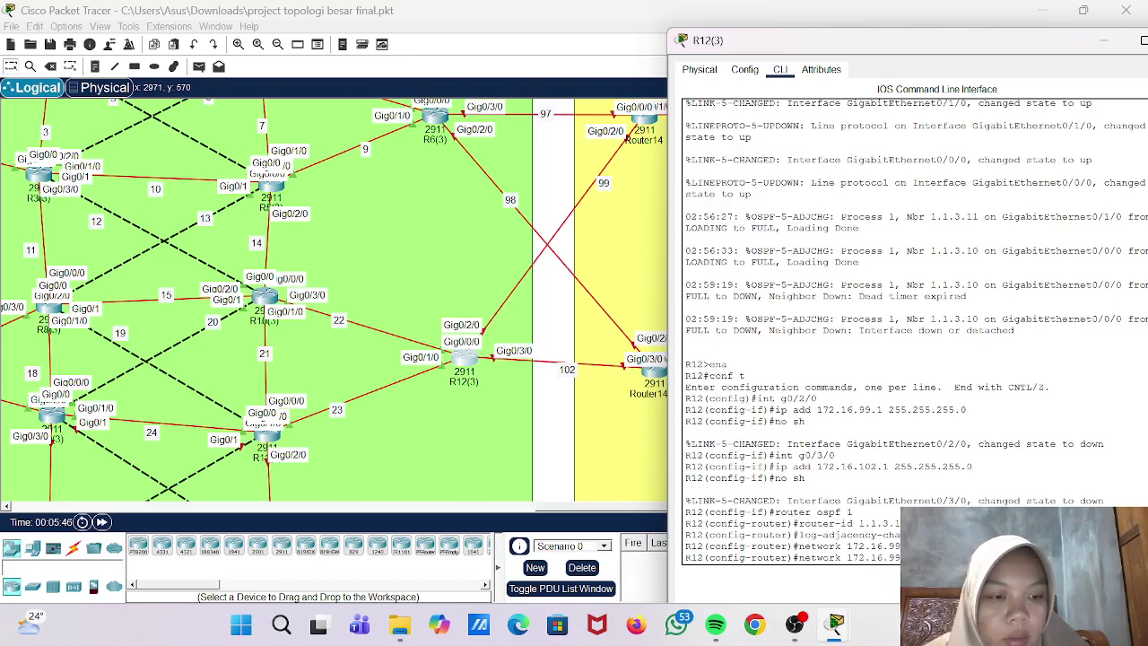
{"action": "key", "text": "BackSpace"}
{"action": "key", "text": "BackSpace"}
{"action": "type", "text": "10"}
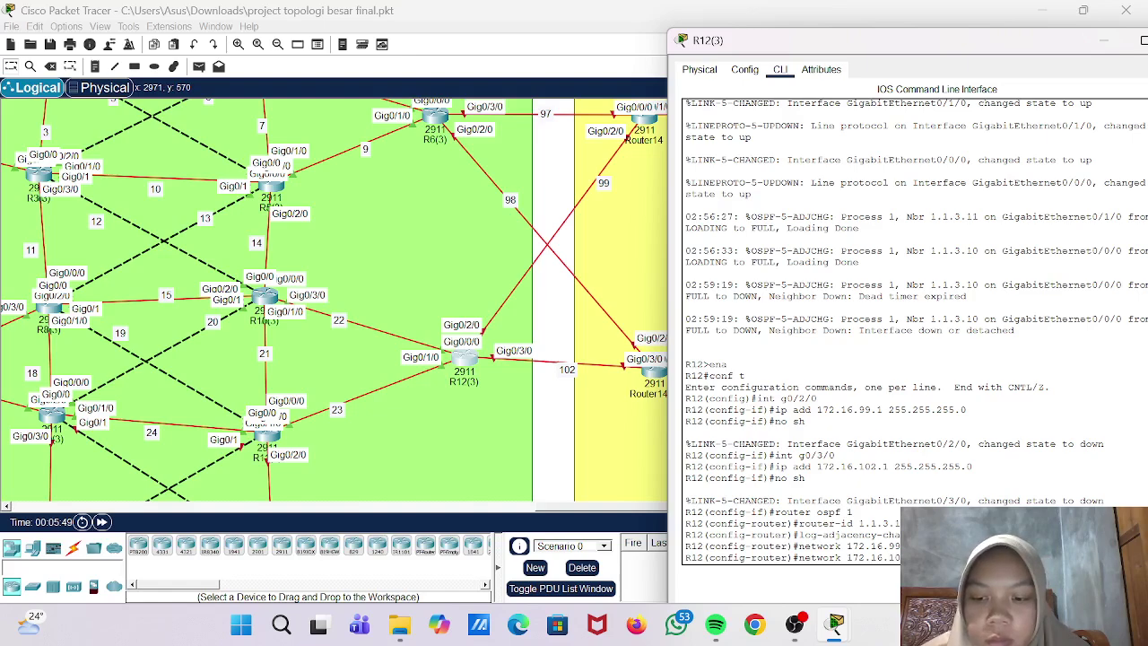
{"action": "key", "text": "Return"}
{"action": "type", "text": "end"}
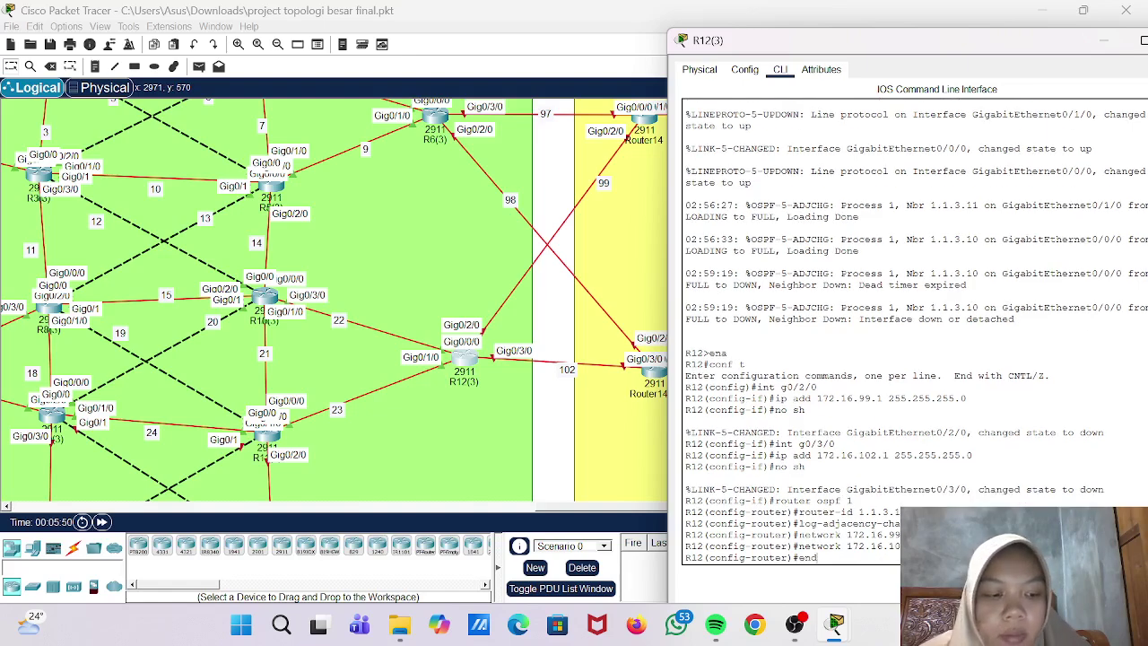
{"action": "key", "text": "Return"}
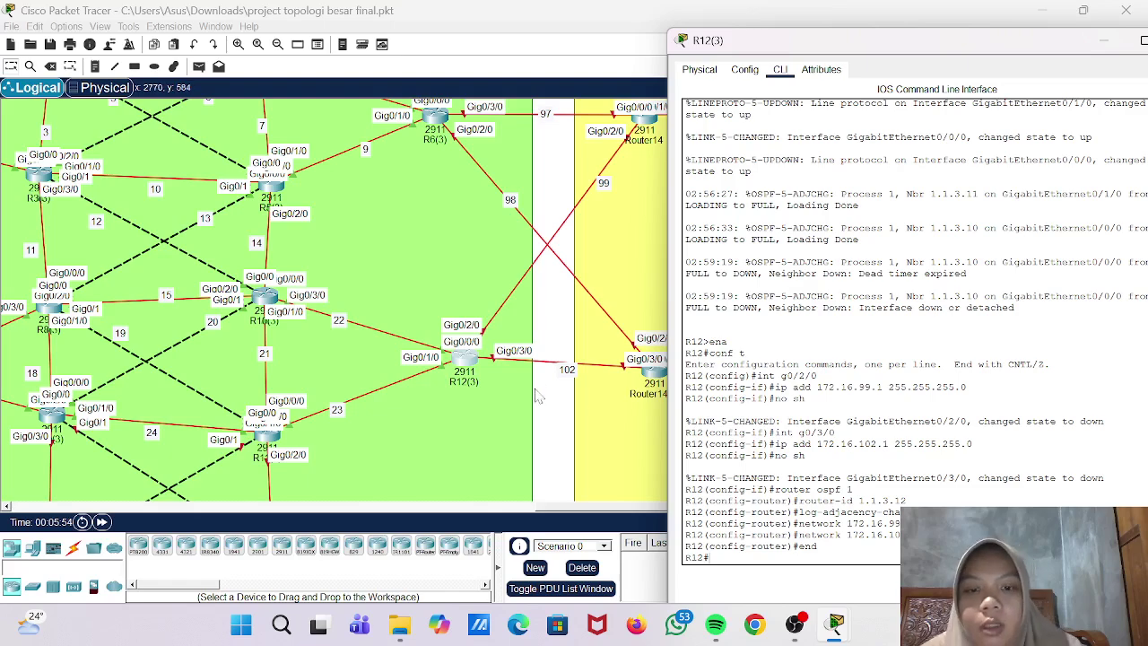
- Open the command line of Region 4 router R6(4) and place its window beside the topology, with the router's links in view
{"action": "scroll", "coordinate": [449, 314], "scroll_direction": "down", "scroll_amount": 5}
{"action": "scroll", "coordinate": [448, 313], "scroll_direction": "left", "scroll_amount": 3}
{"action": "scroll", "coordinate": [391, 274], "scroll_direction": "left", "scroll_amount": 3}
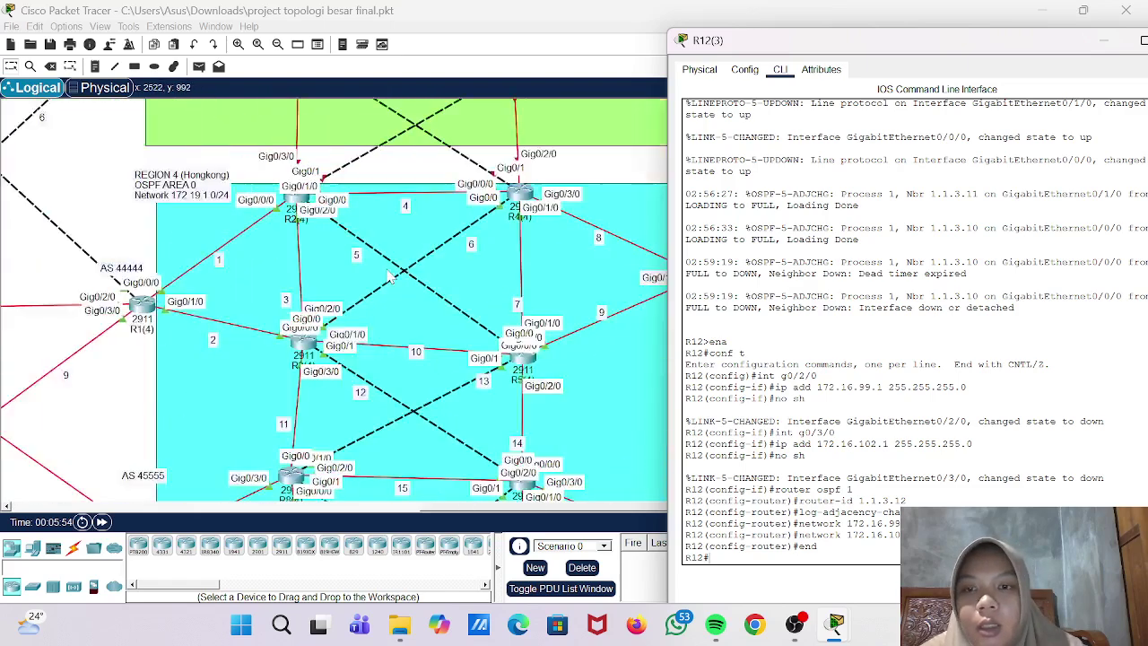
{"action": "scroll", "coordinate": [391, 276], "scroll_direction": "right", "scroll_amount": 2}
{"action": "left_click", "coordinate": [477, 283]}
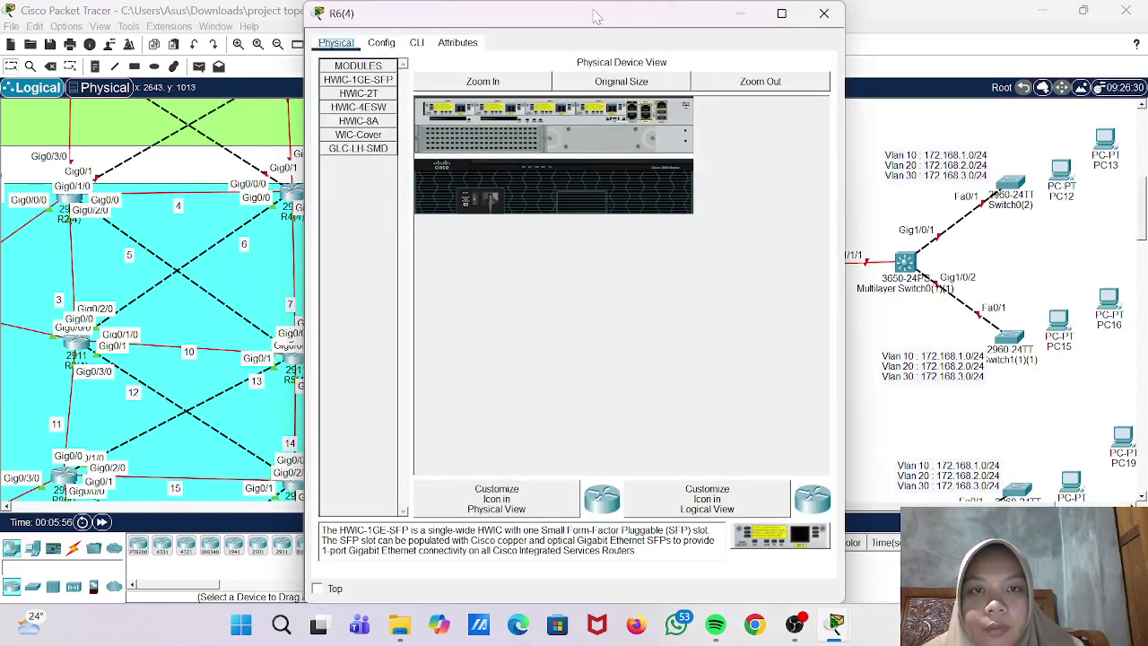
{"action": "left_click_drag", "start_coordinate": [598, 21], "coordinate": [958, 54]}
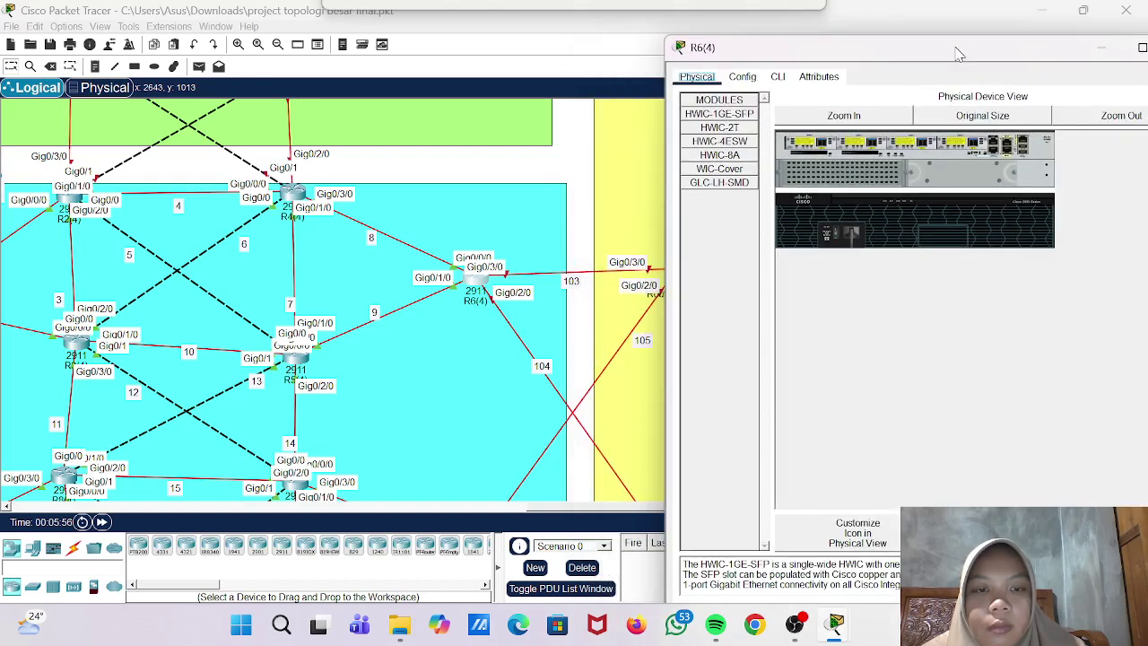
{"action": "left_click", "coordinate": [780, 77]}
{"action": "key", "text": "Return"}
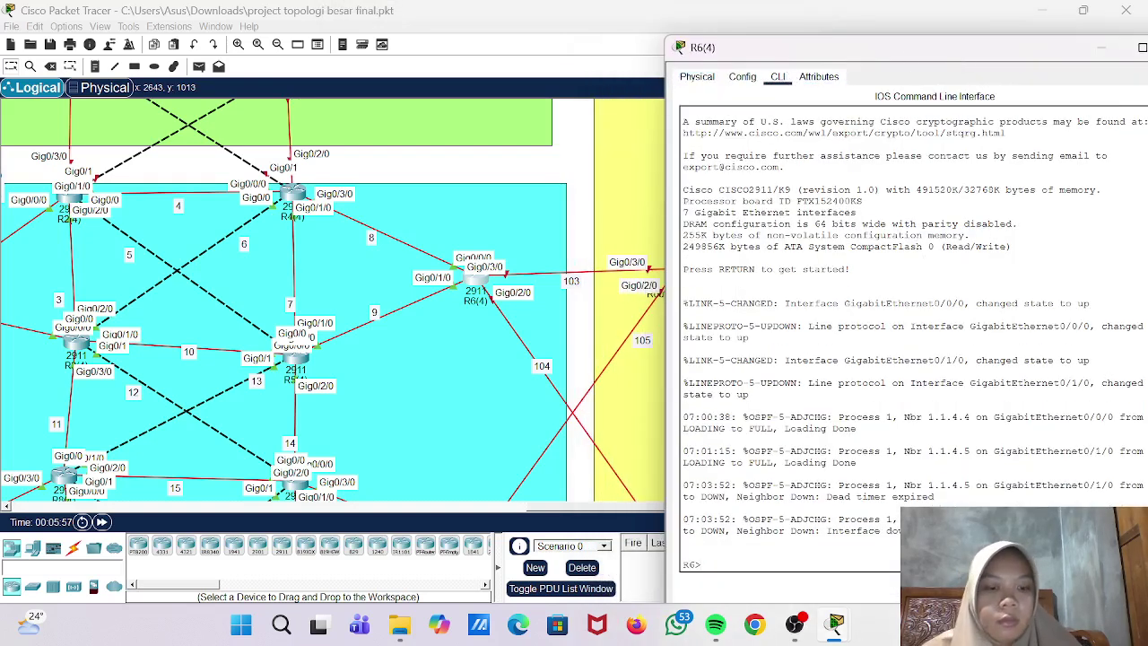
- Enter privileged mode and global configuration mode on R6(4)
{"action": "type", "text": "ena"}
{"action": "key", "text": "Return"}
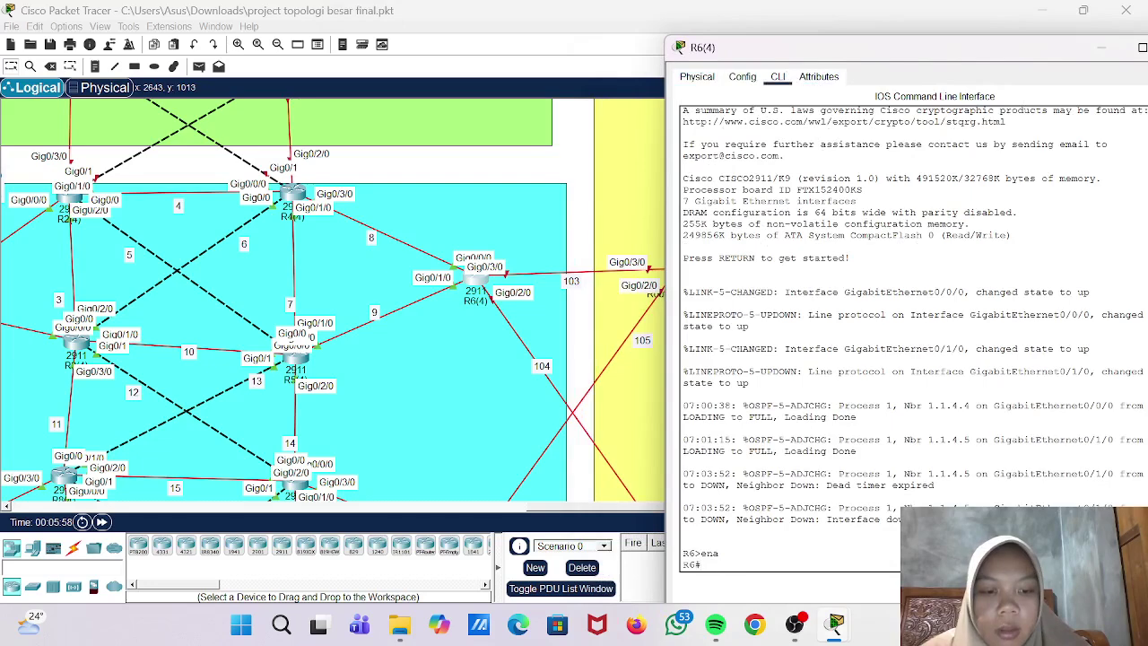
{"action": "type", "text": "conf t"}
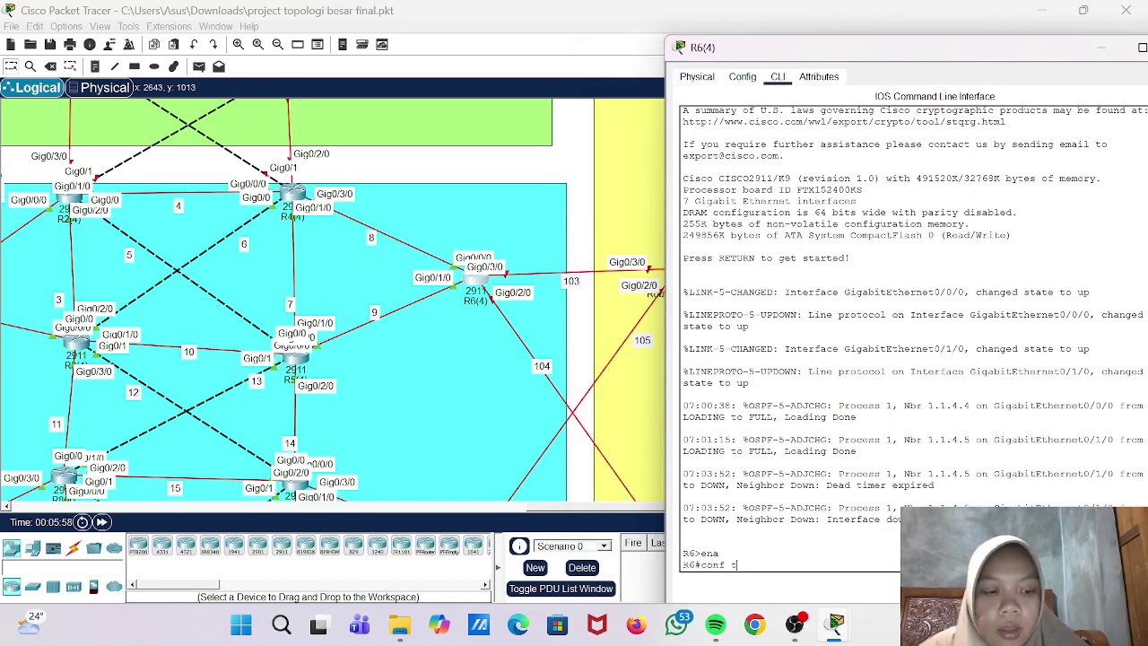
{"action": "key", "text": "Return"}
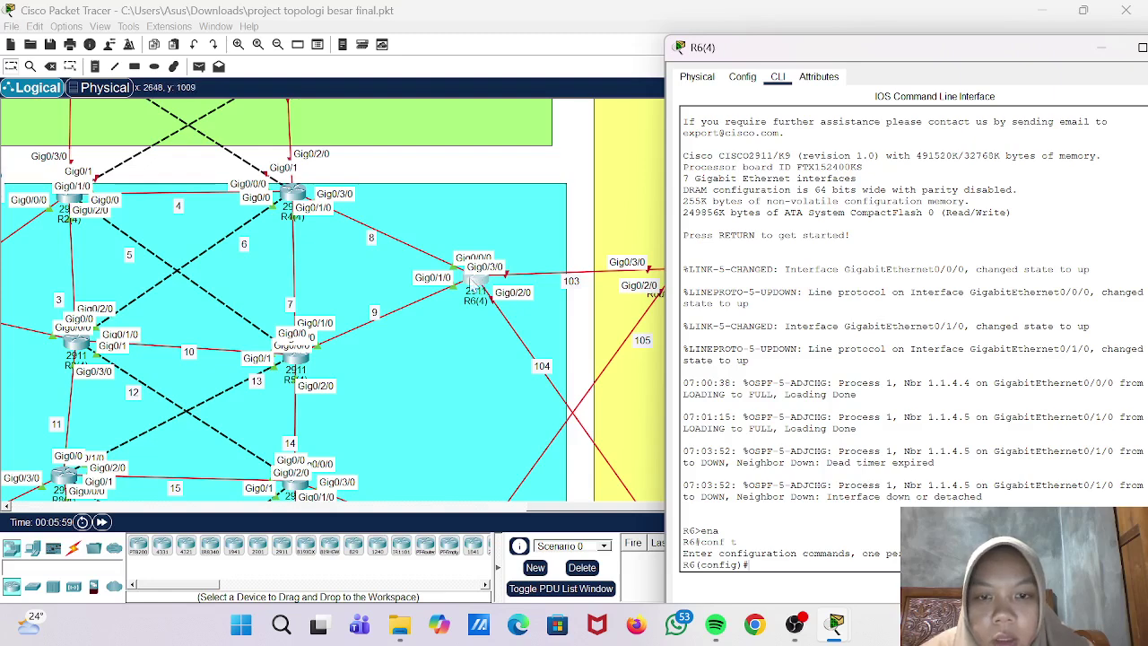
- Assign 172.16.103.1 with mask 255.255.255.0 to interface g0/3/0 of R6(4) and enable the interface
{"action": "type", "text": "int g0/3/"}
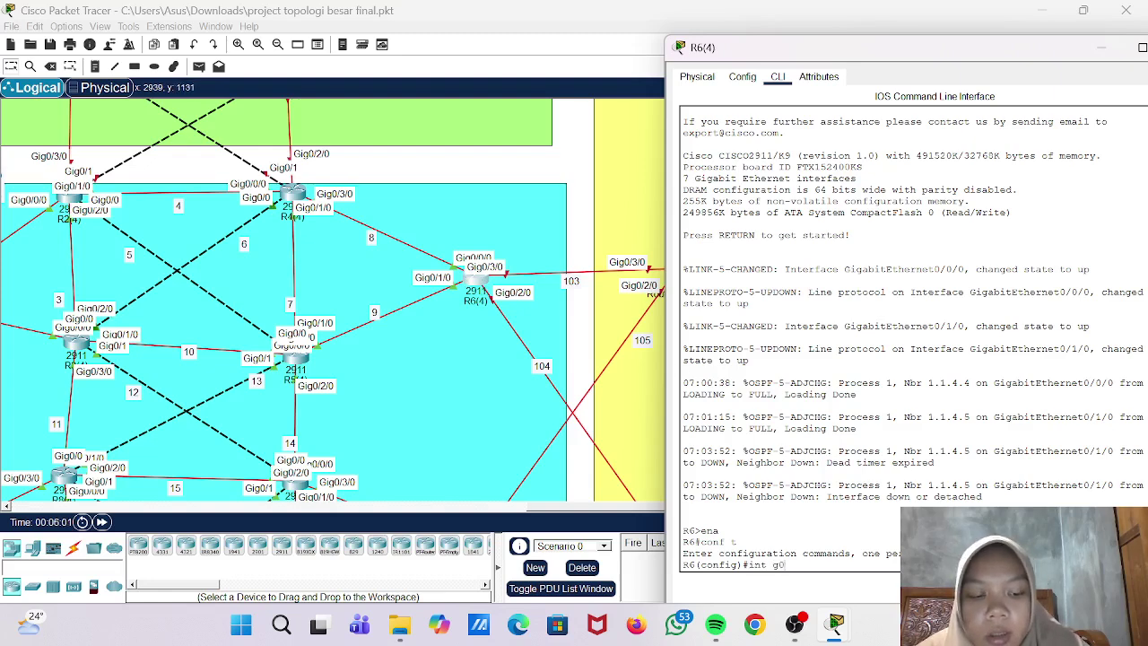
{"action": "type", "text": "0"}
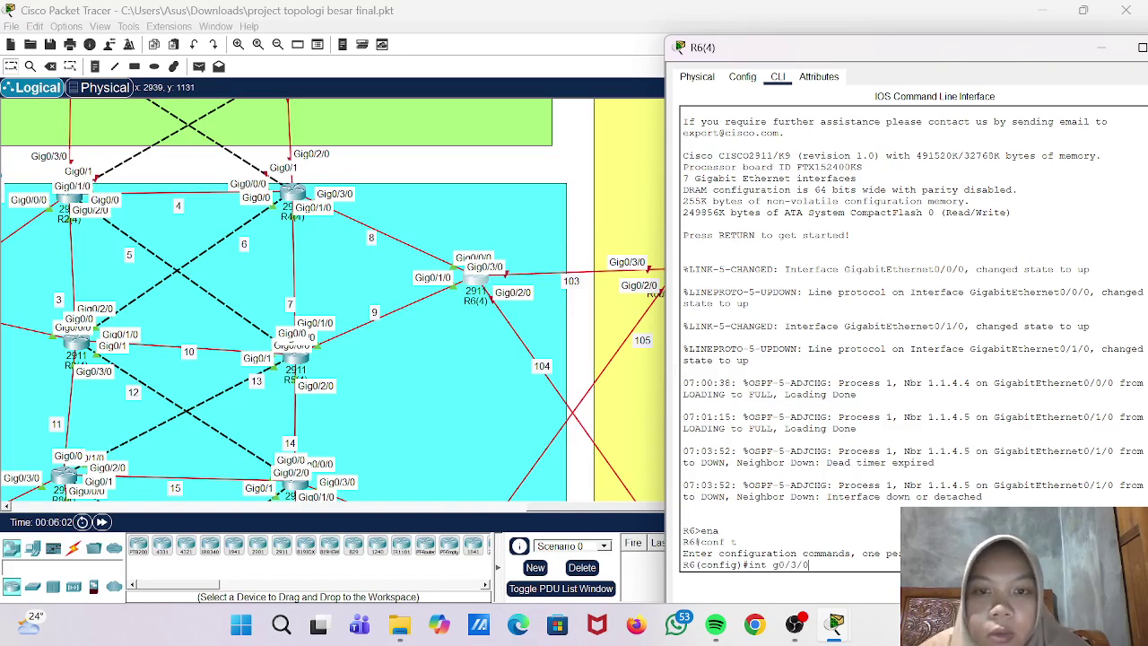
{"action": "key", "text": "Return"}
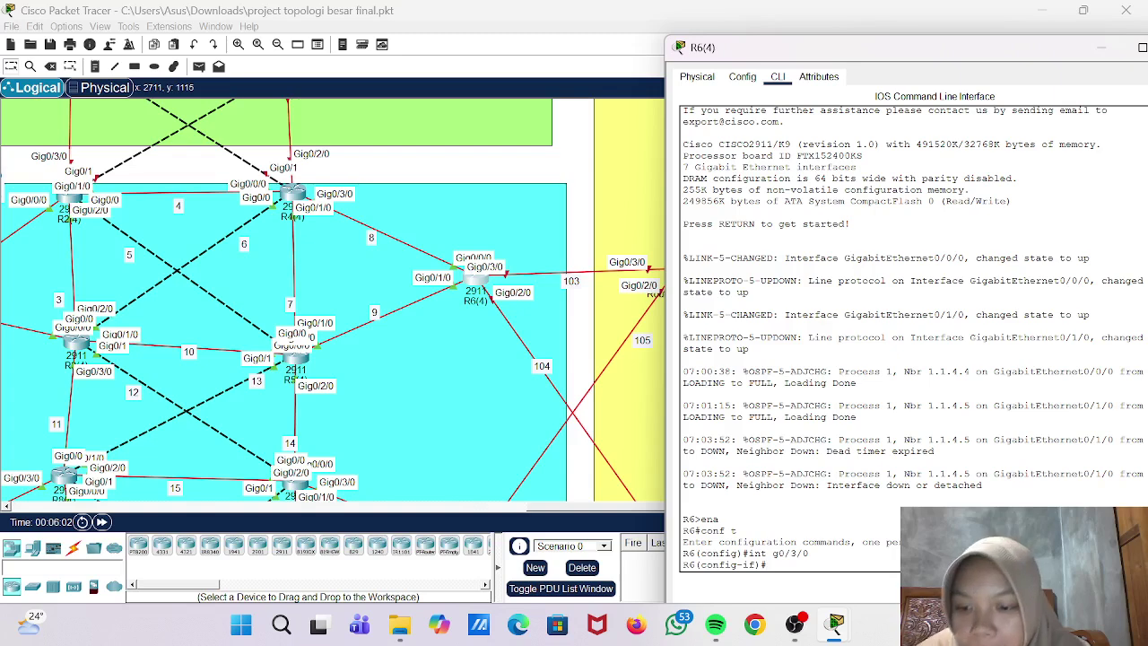
{"action": "type", "text": "ip add"}
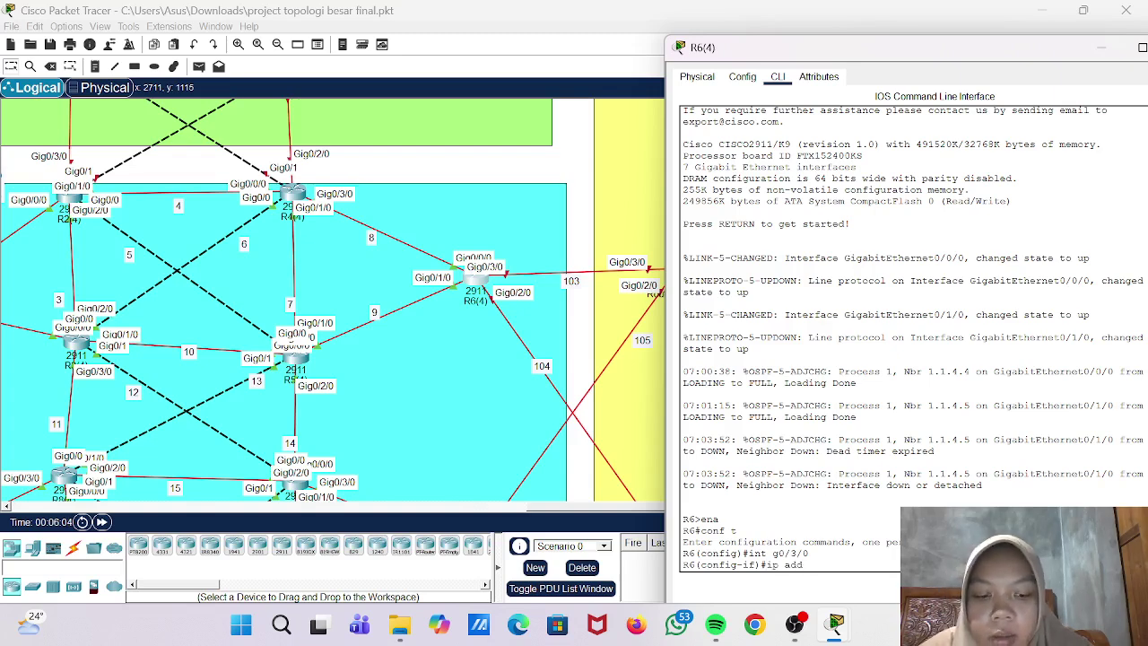
{"action": "type", "text": " 172.16.10"}
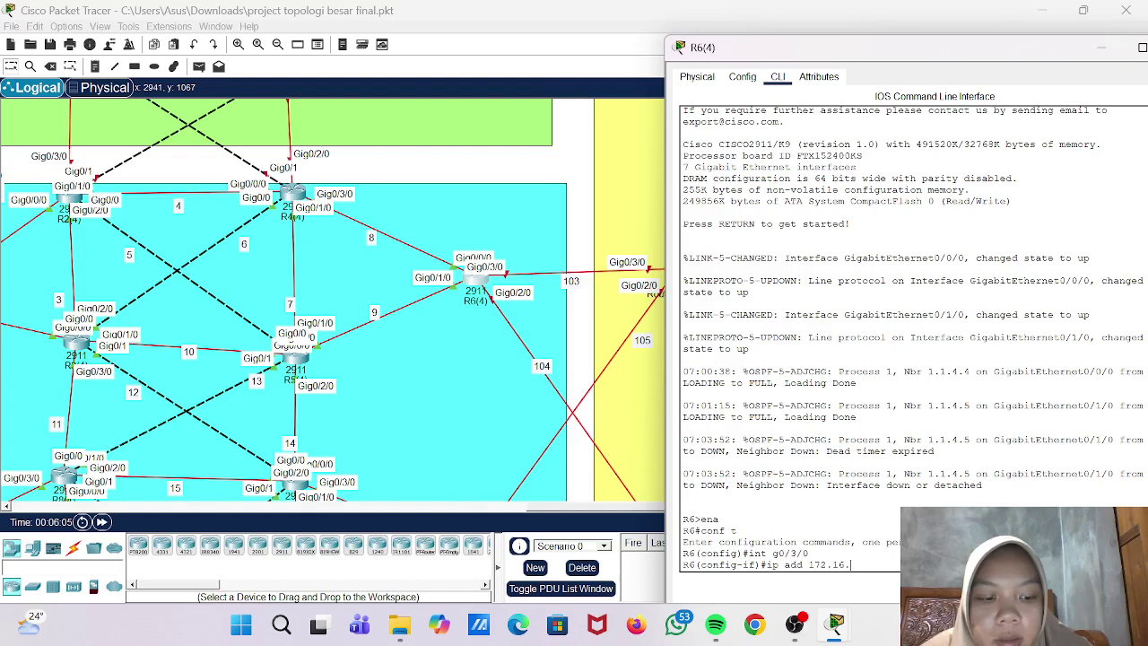
{"action": "type", "text": "3.1 25"}
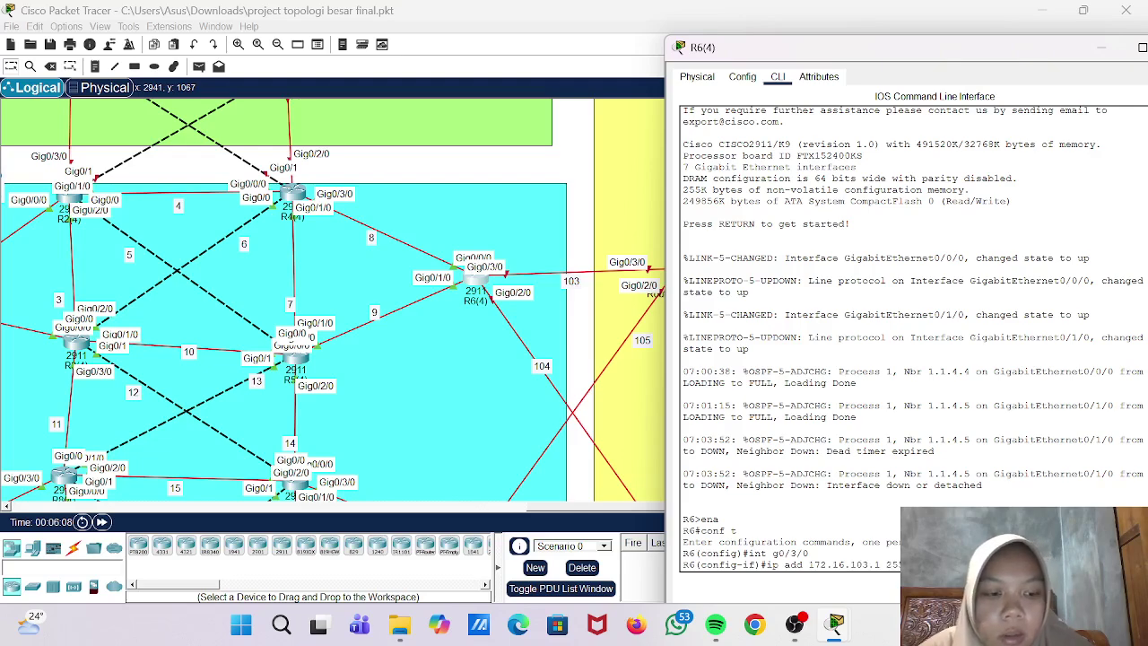
{"action": "key", "text": "Return"}
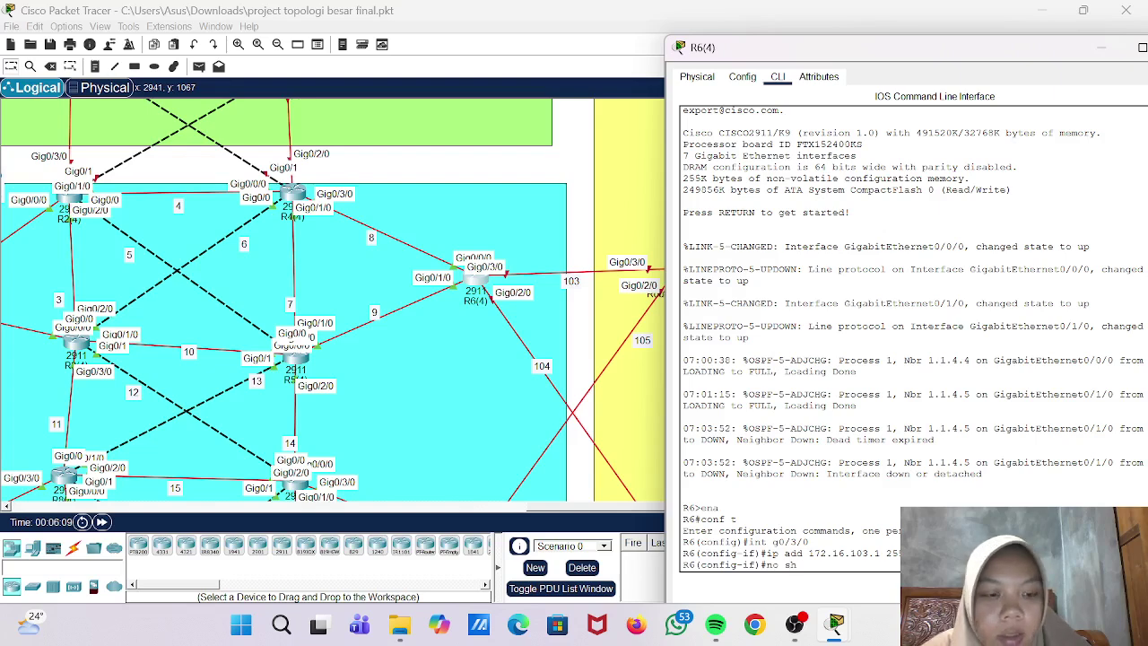
{"action": "key", "text": "Return"}
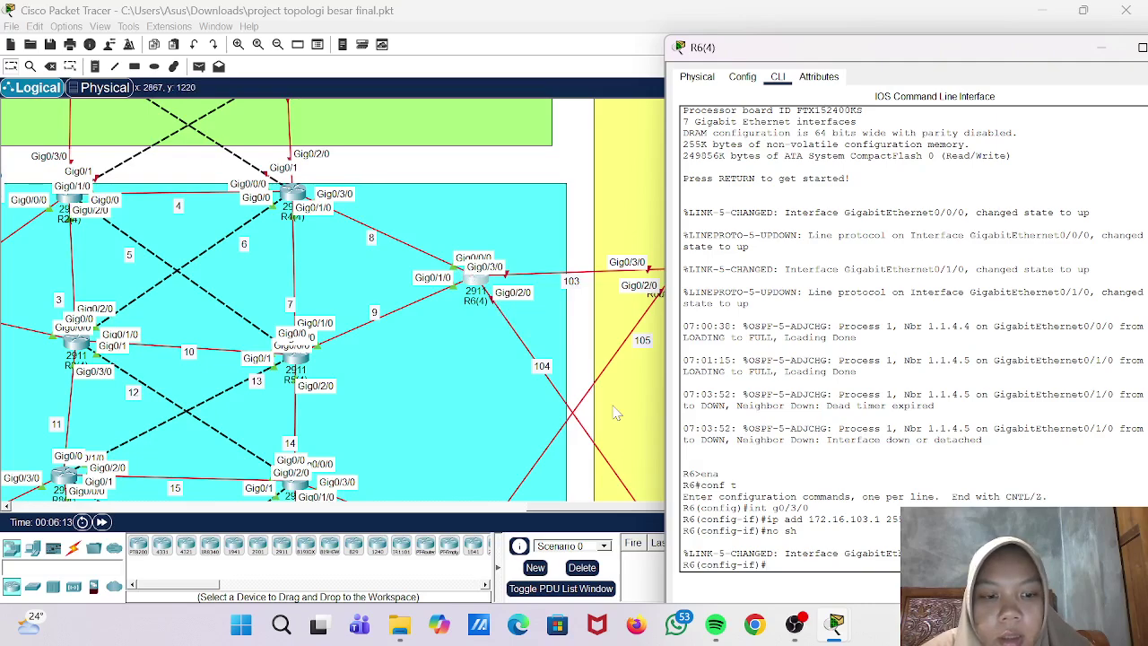
- Assign 172.16.104.1 with mask 255.255.255.0 to interface g0/2/0 of R6(4) and enable the interface
{"action": "type", "text": "int g0/2/0"}
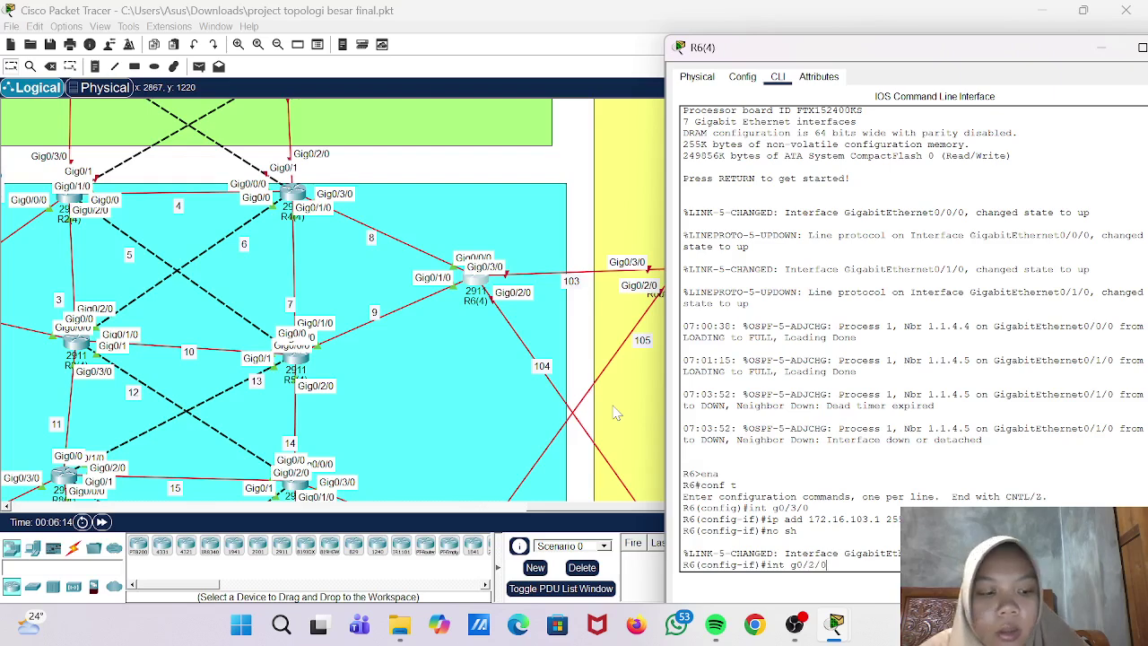
{"action": "key", "text": "Return"}
{"action": "type", "text": "ip"}
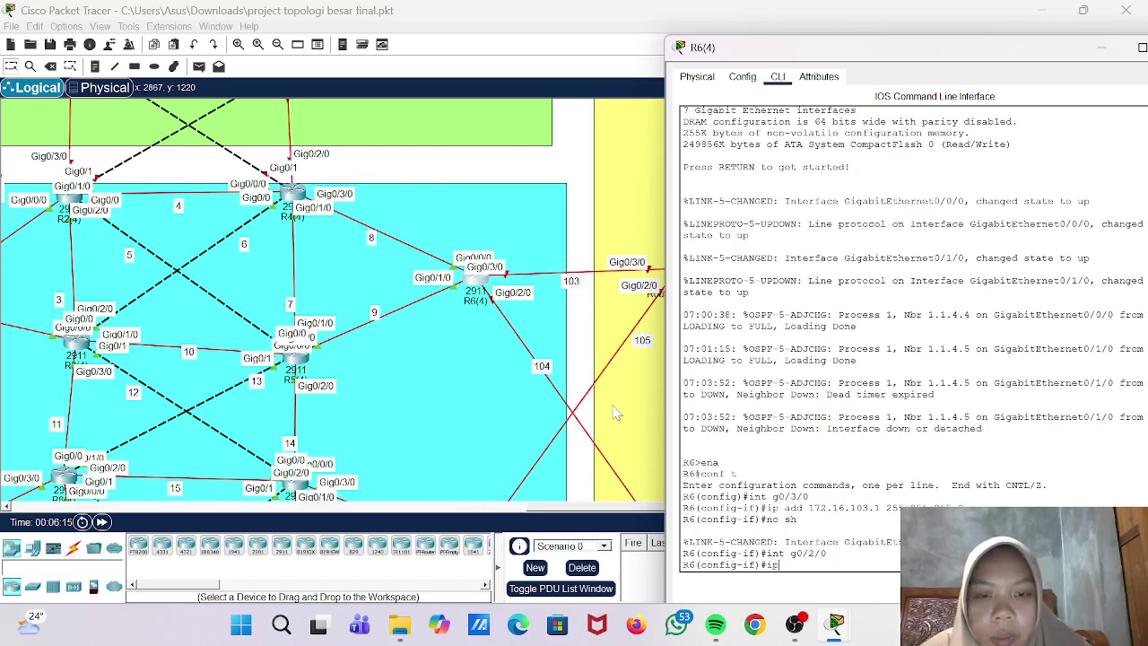
{"action": "type", "text": " add 1"}
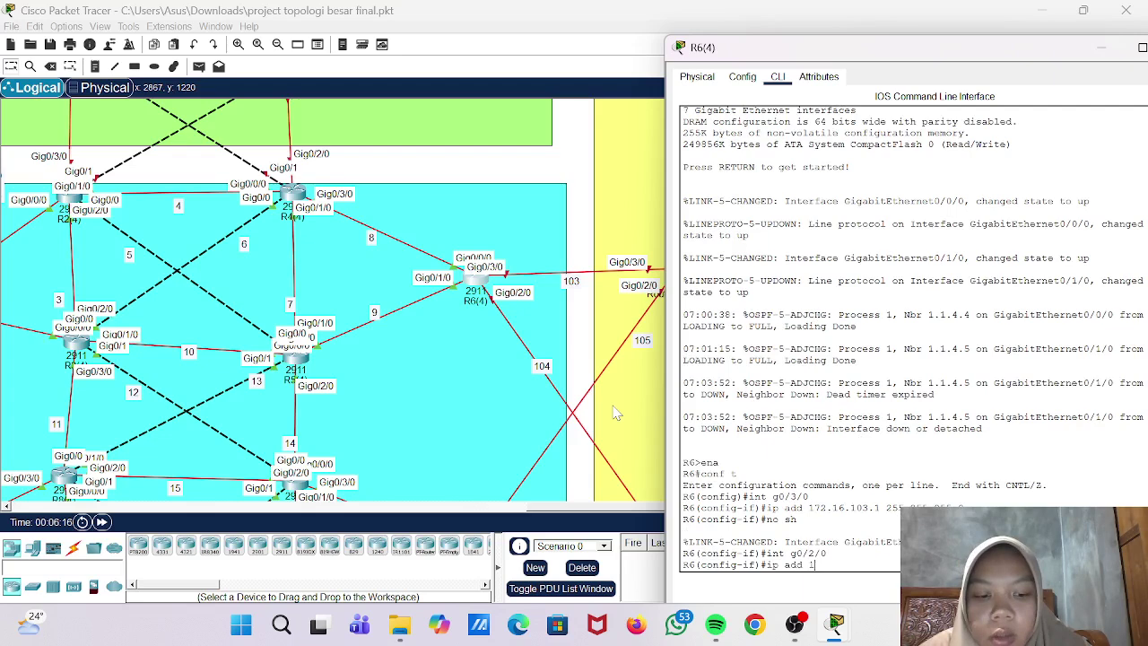
{"action": "type", "text": "72.16"}
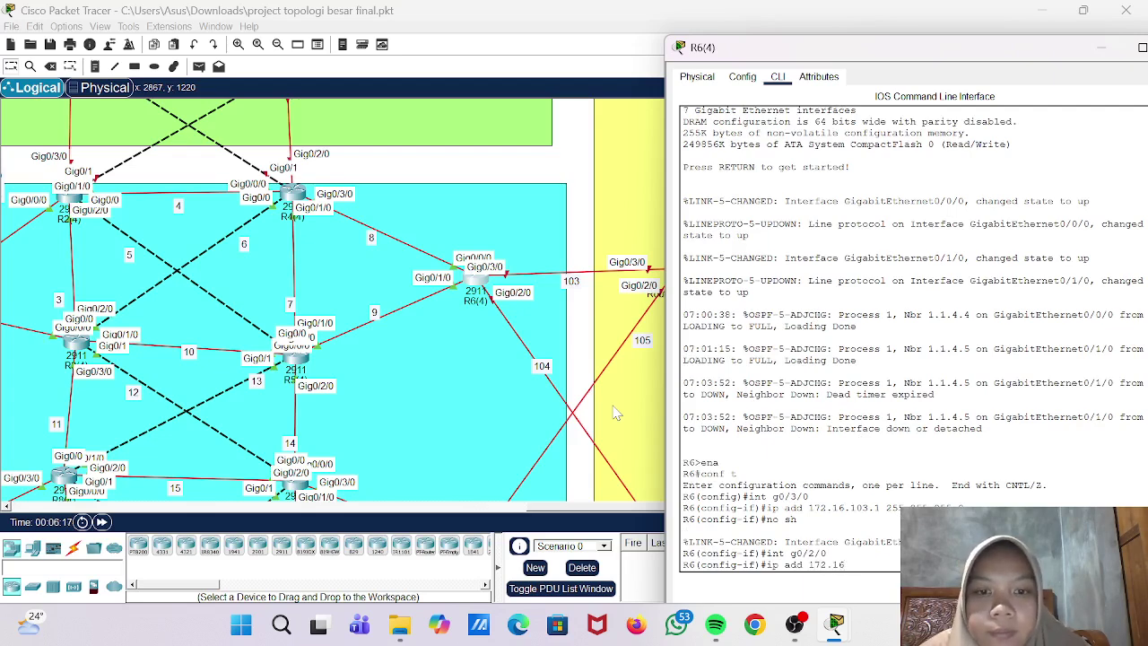
{"action": "type", "text": ".104."}
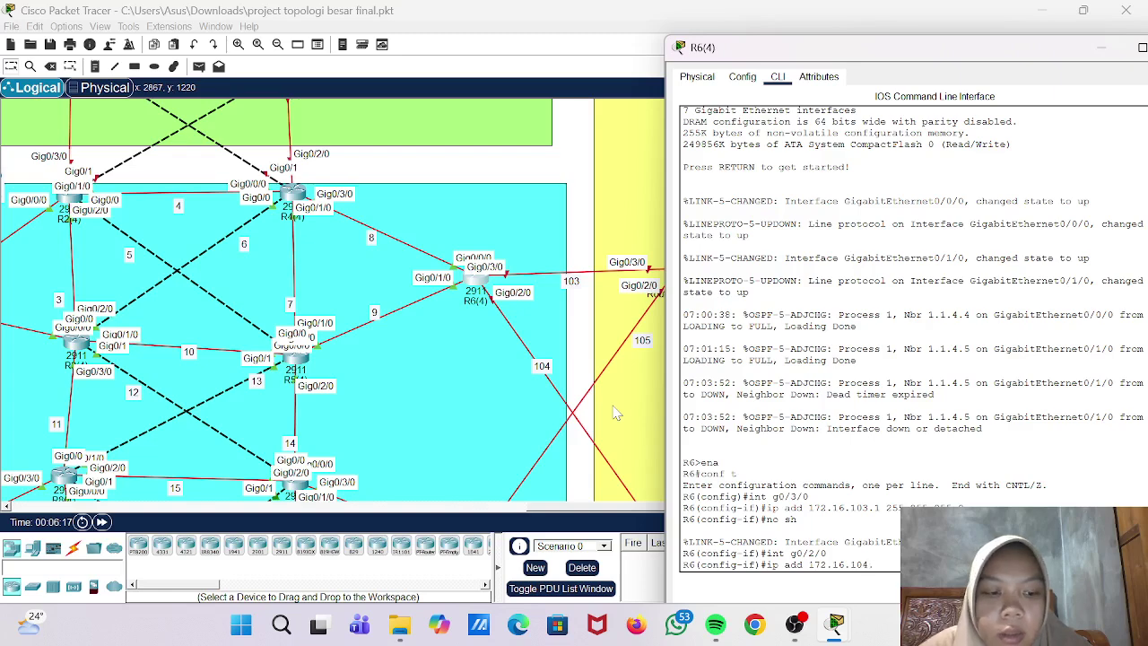
{"action": "type", "text": "1 25"}
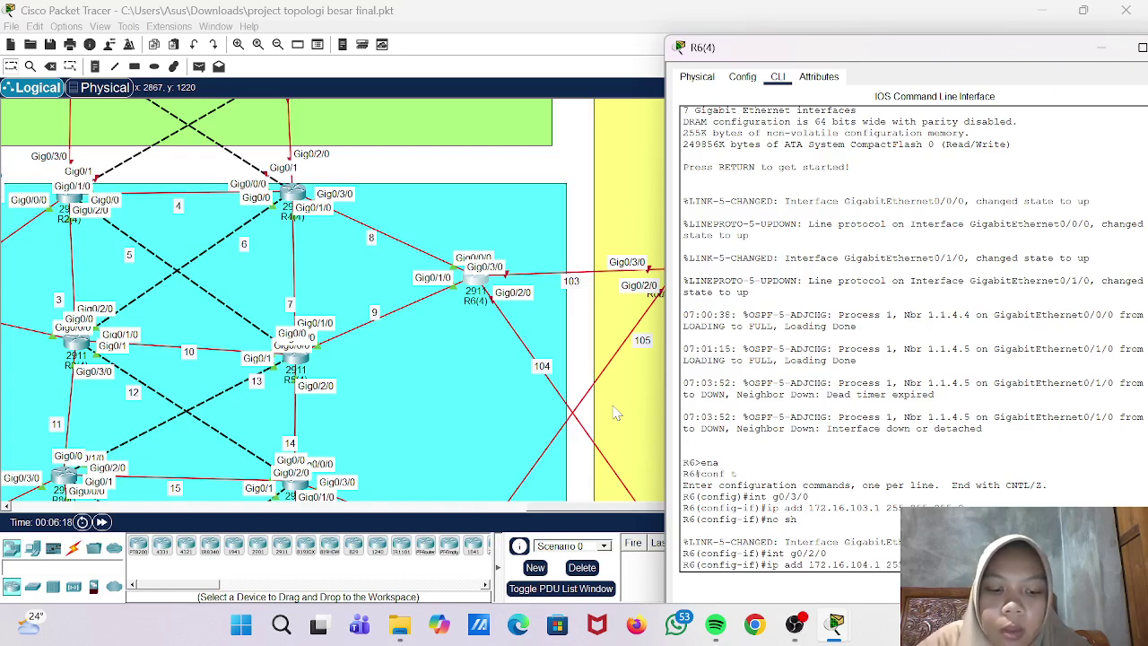
{"action": "key", "text": "Return"}
{"action": "type", "text": "no sh"}
{"action": "key", "text": "Return"}
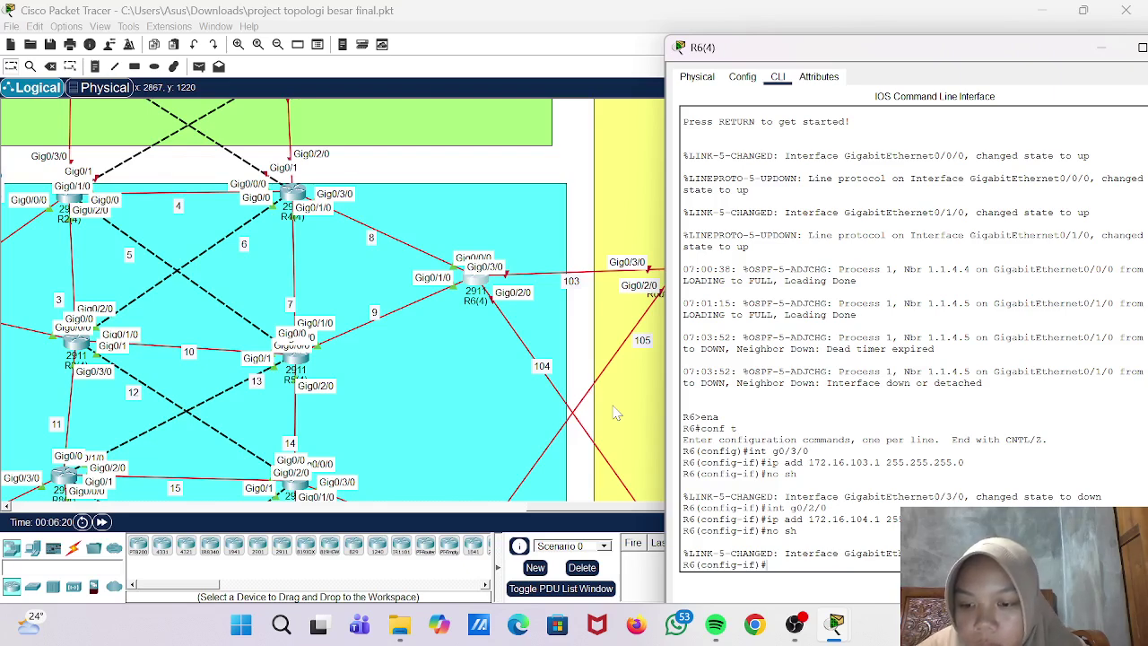
- Configure OSPF process 1 on R6(4) with router ID 1.1.4.6 and turn on logging of adjacency changes
{"action": "type", "text": "router ospf 1"}
{"action": "key", "text": "Return"}
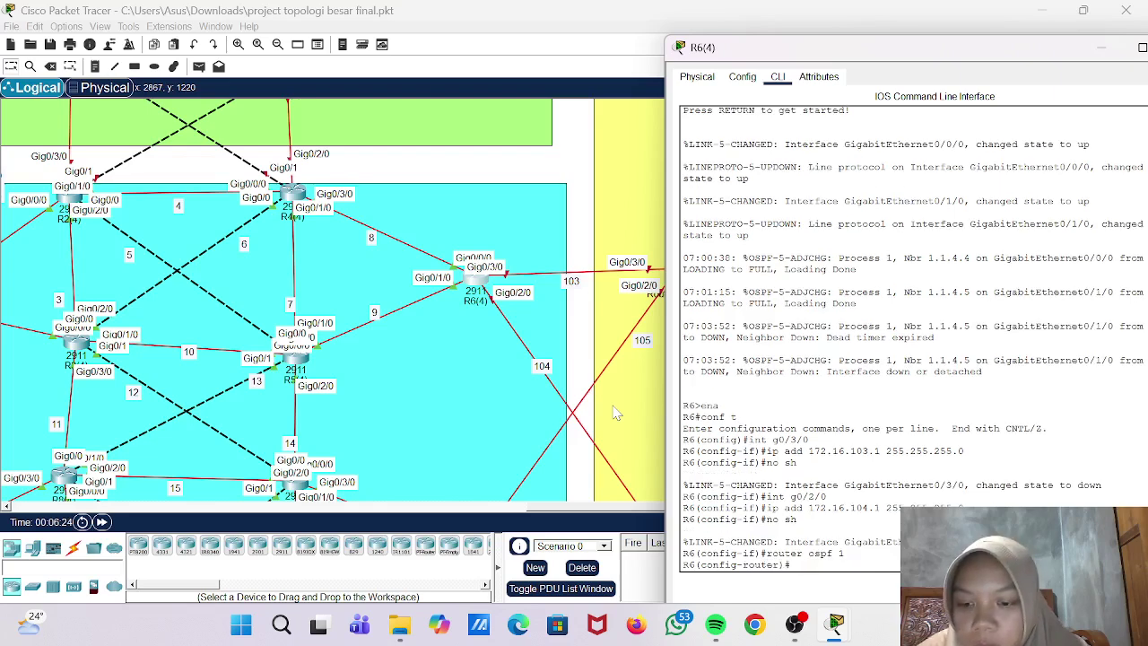
{"action": "type", "text": "router-id"}
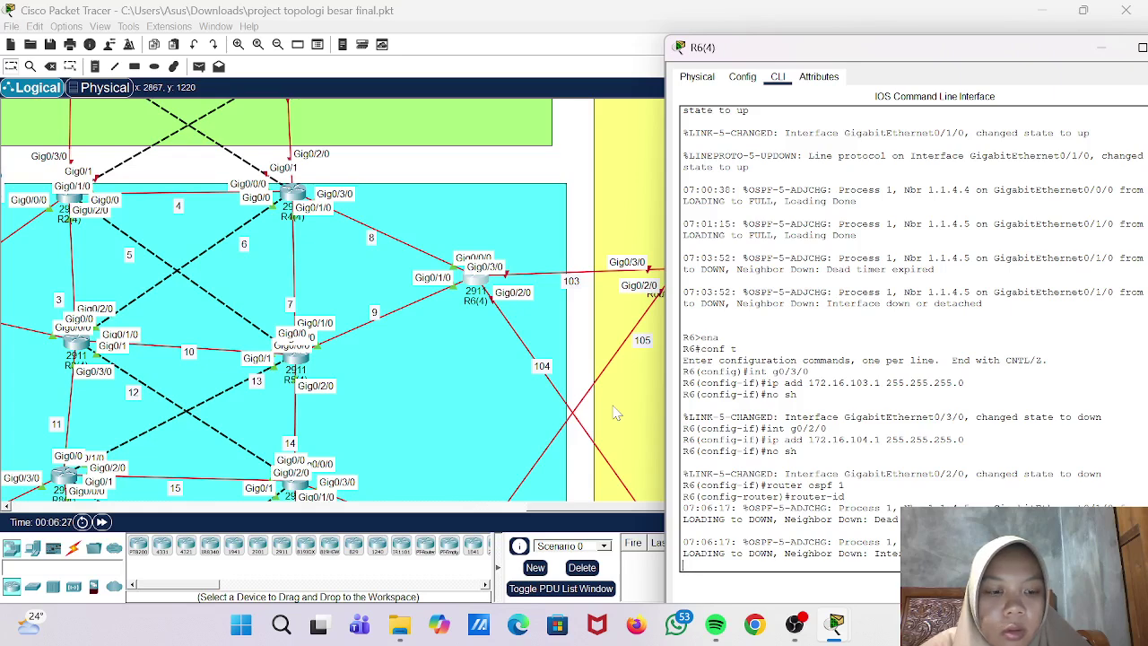
{"action": "key", "text": "Return"}
{"action": "key", "text": "Up"}
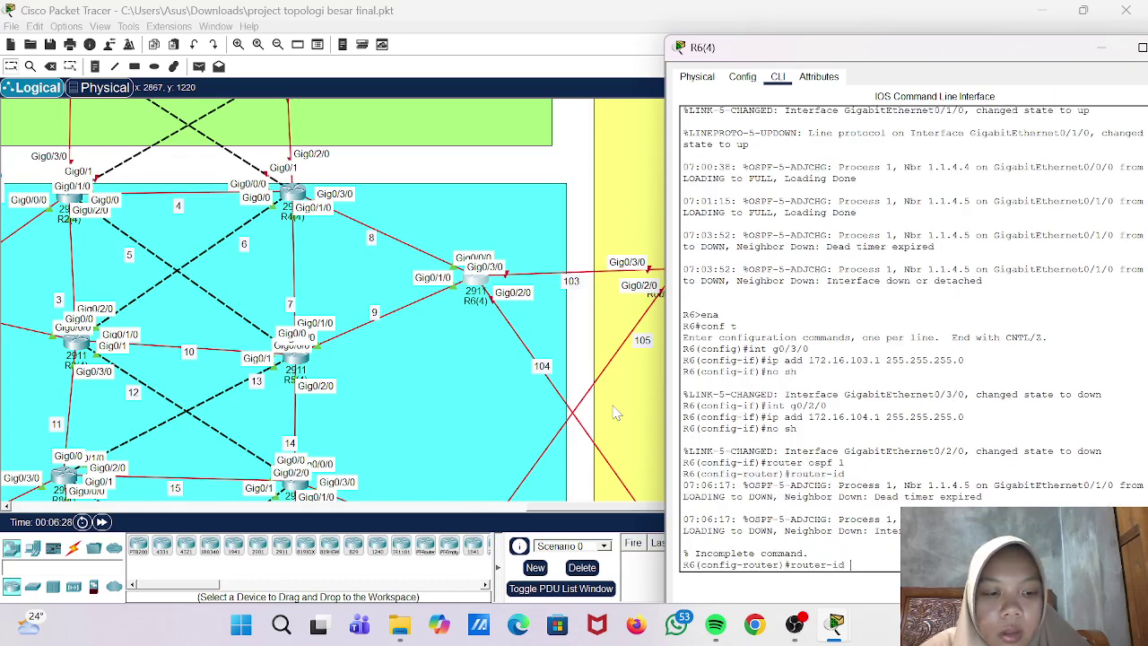
{"action": "type", "text": "1.1.4."}
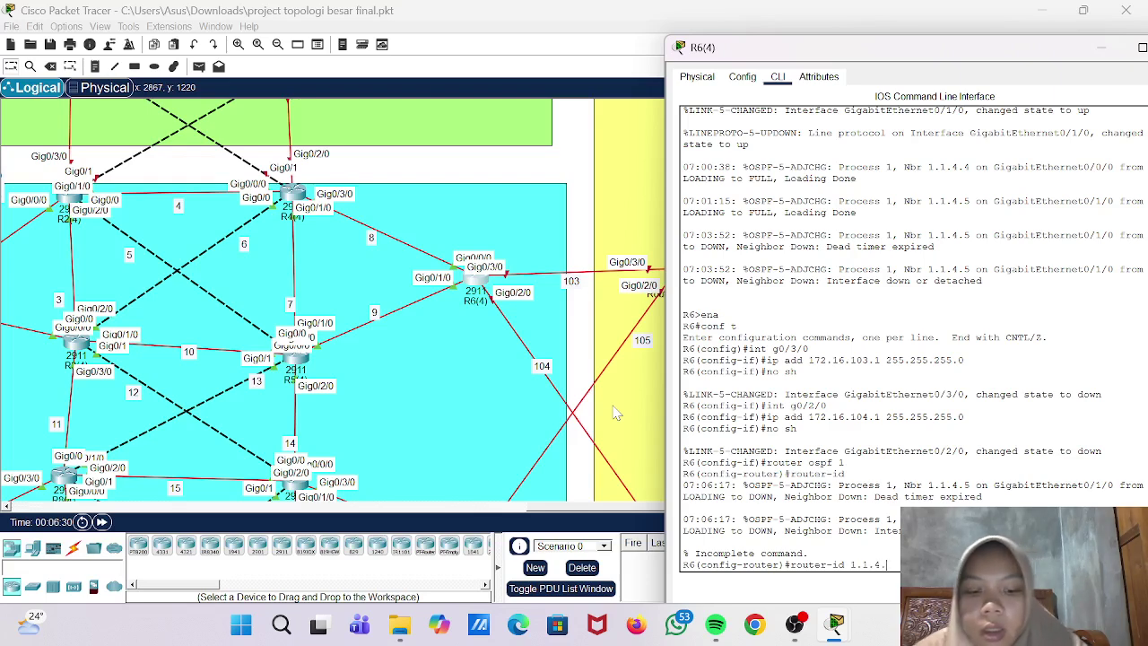
{"action": "type", "text": "6"}
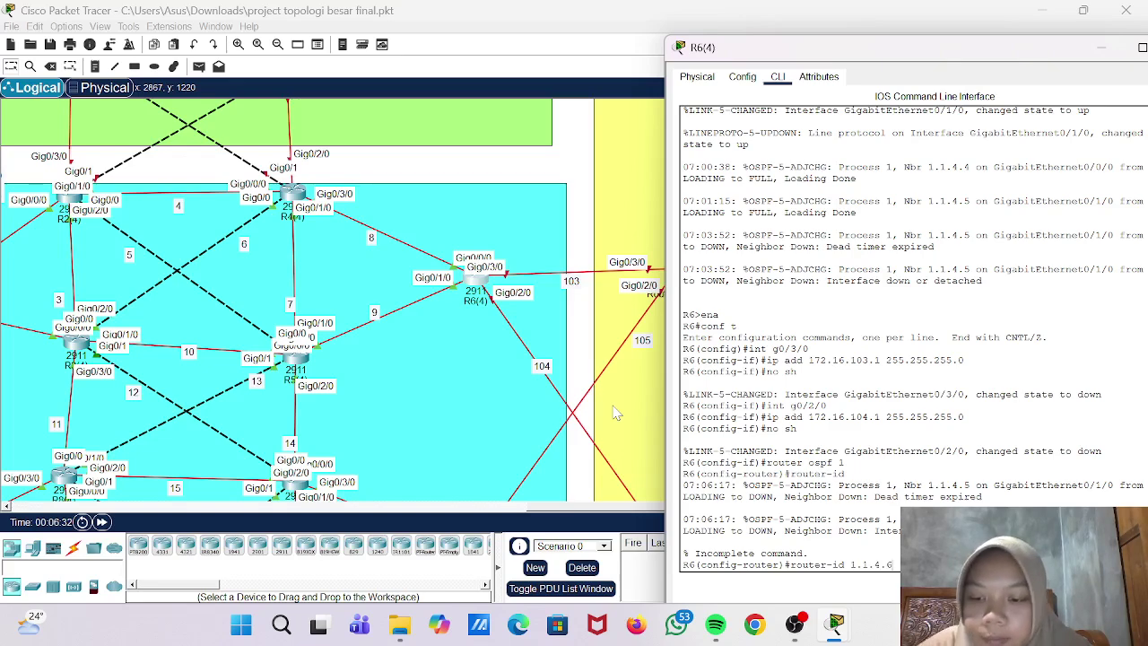
{"action": "key", "text": "Return"}
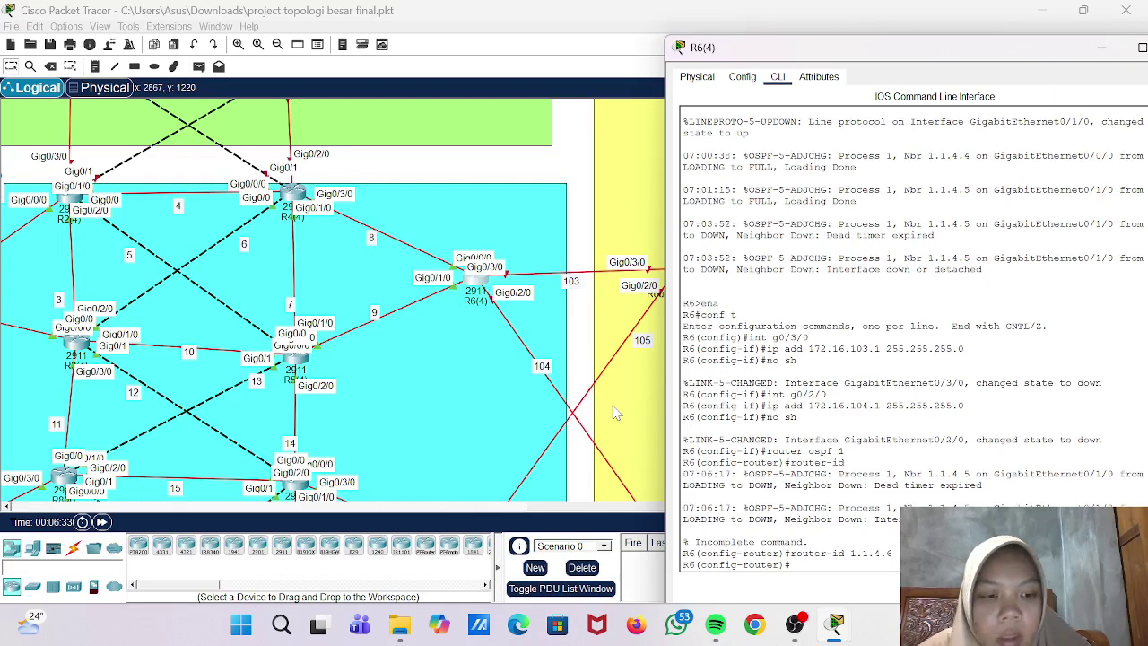
{"action": "type", "text": "log-adjacency-chang"}
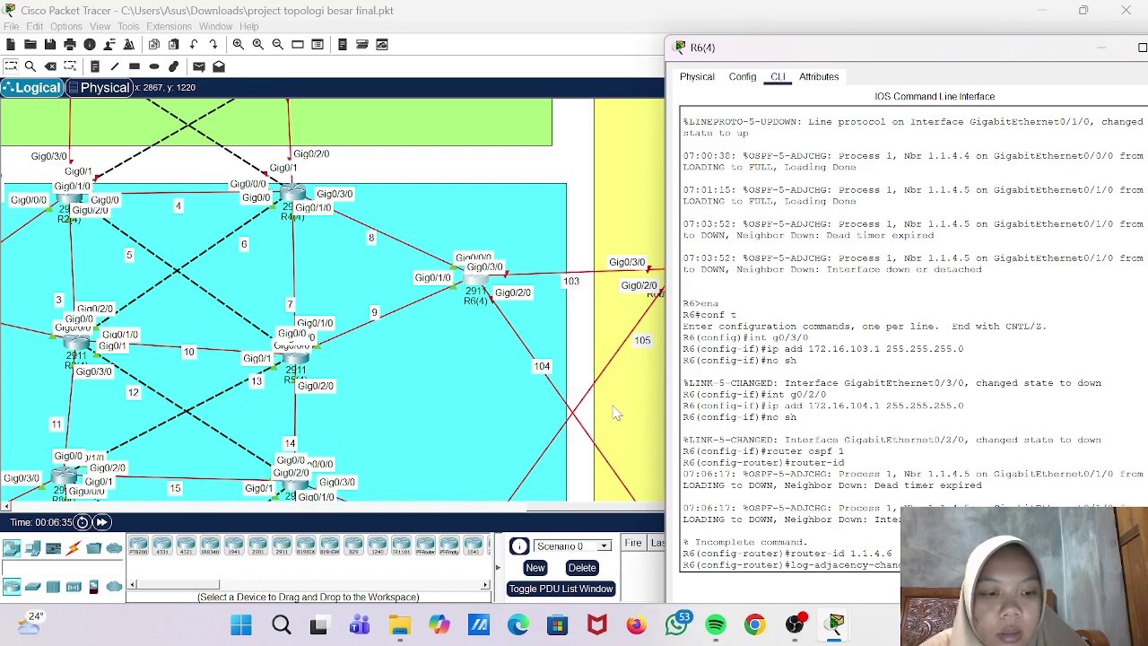
{"action": "key", "text": "Return"}
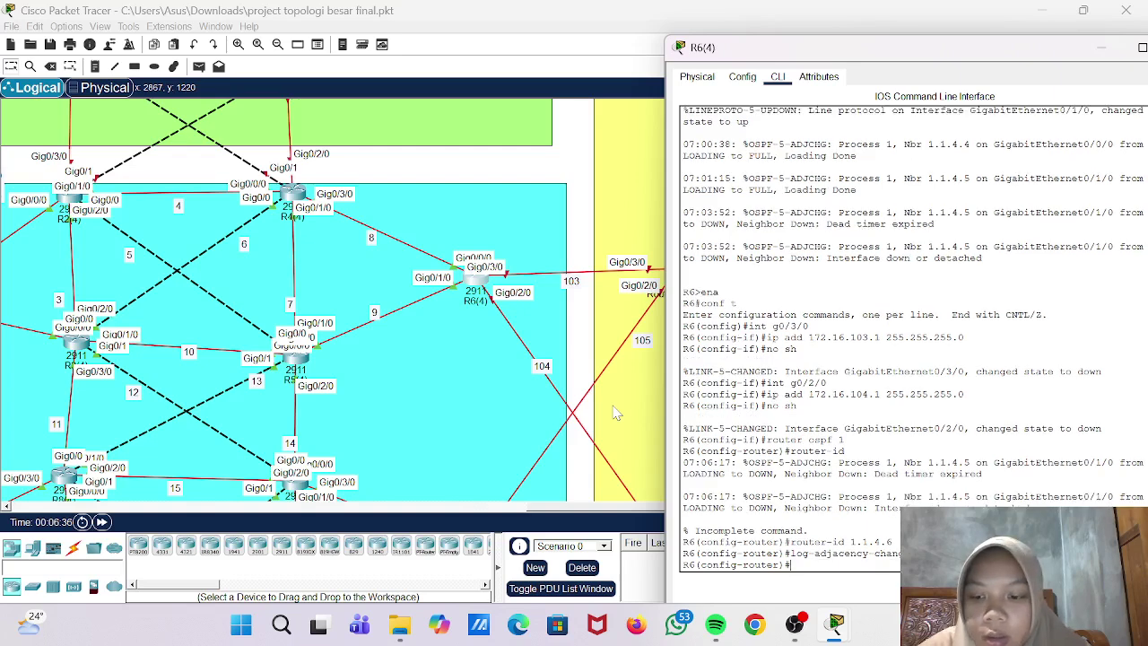
- Advertise the 172.16.103 network of interface g0/3/0 in OSPF process 1 on R6(4)
{"action": "type", "text": "ne"}
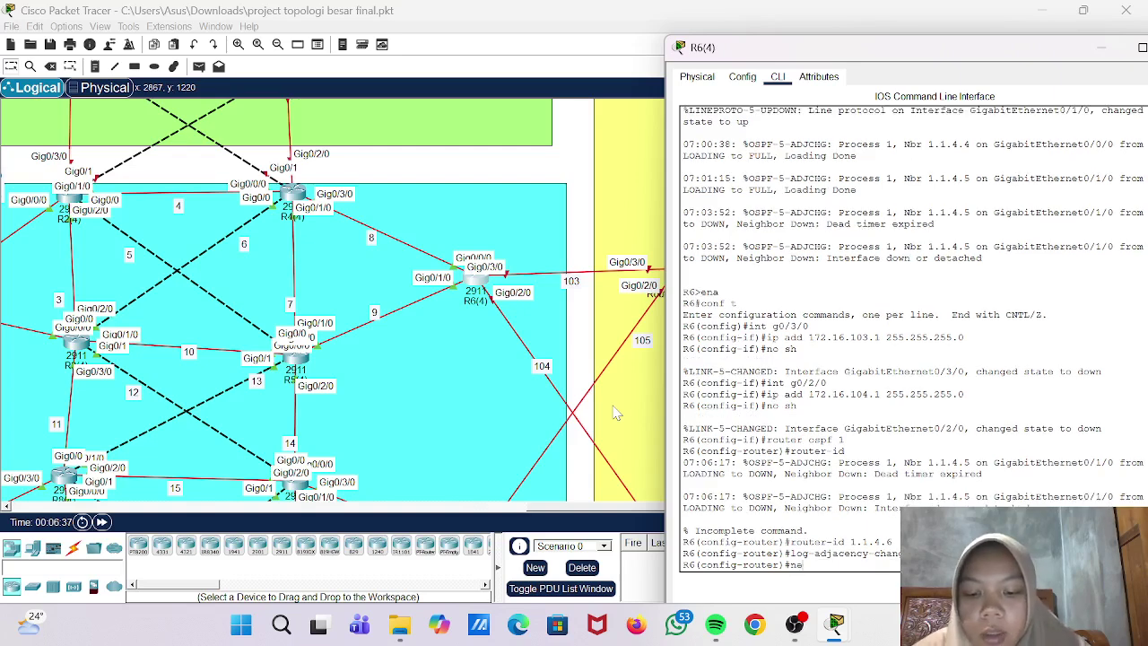
{"action": "type", "text": "twork 172.16"}
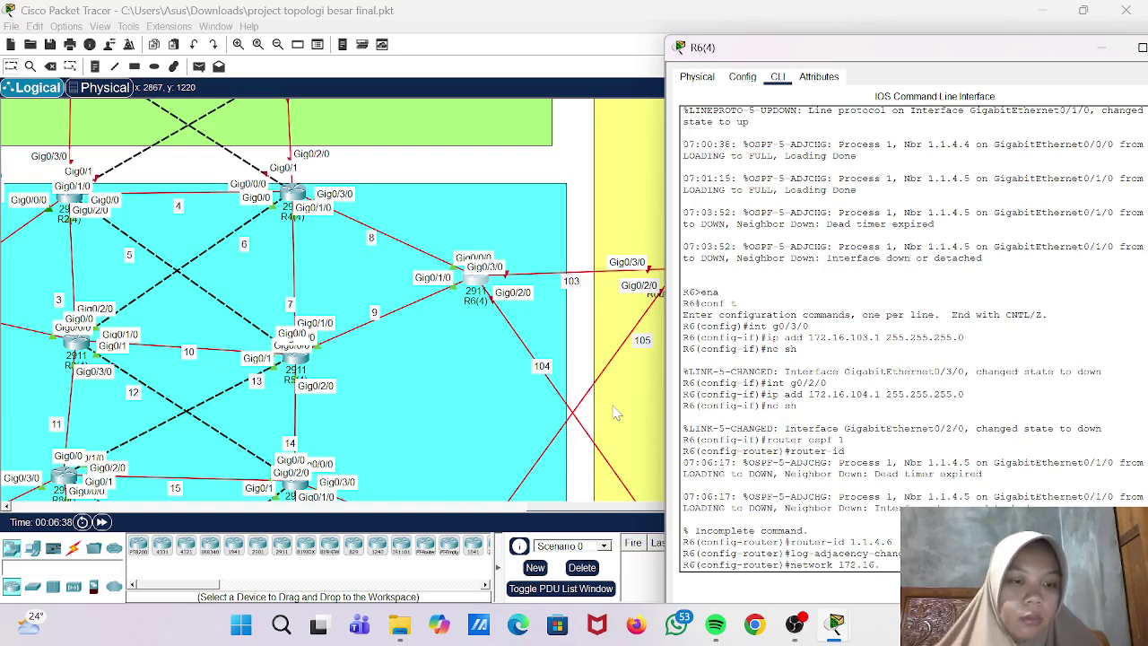
{"action": "type", "text": "."}
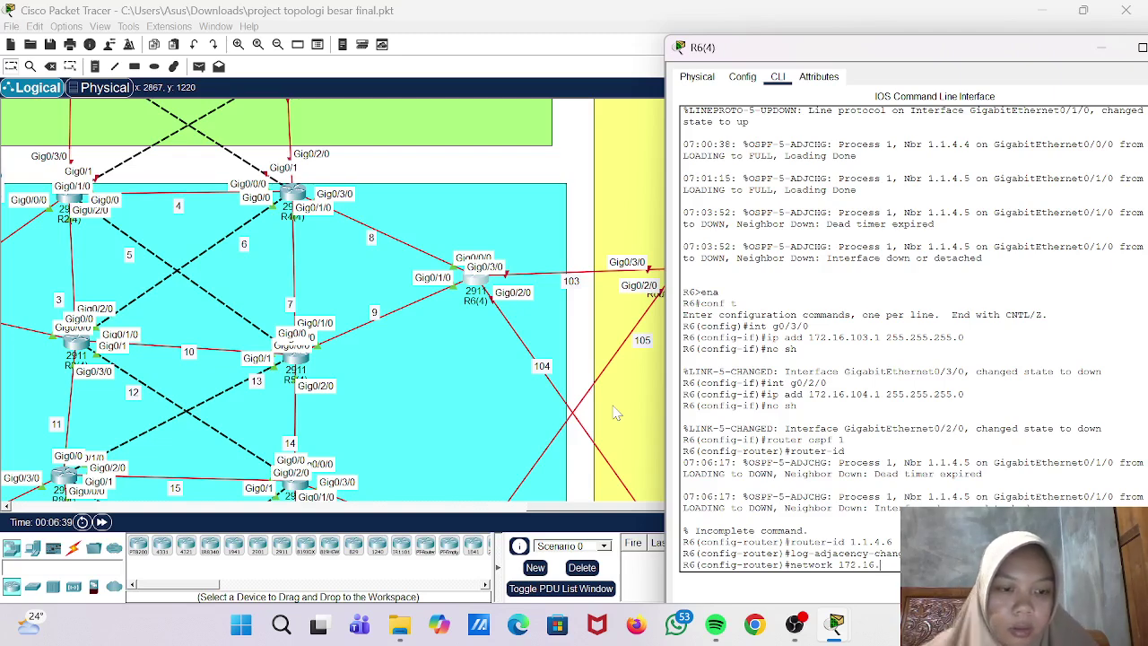
{"action": "type", "text": "103"}
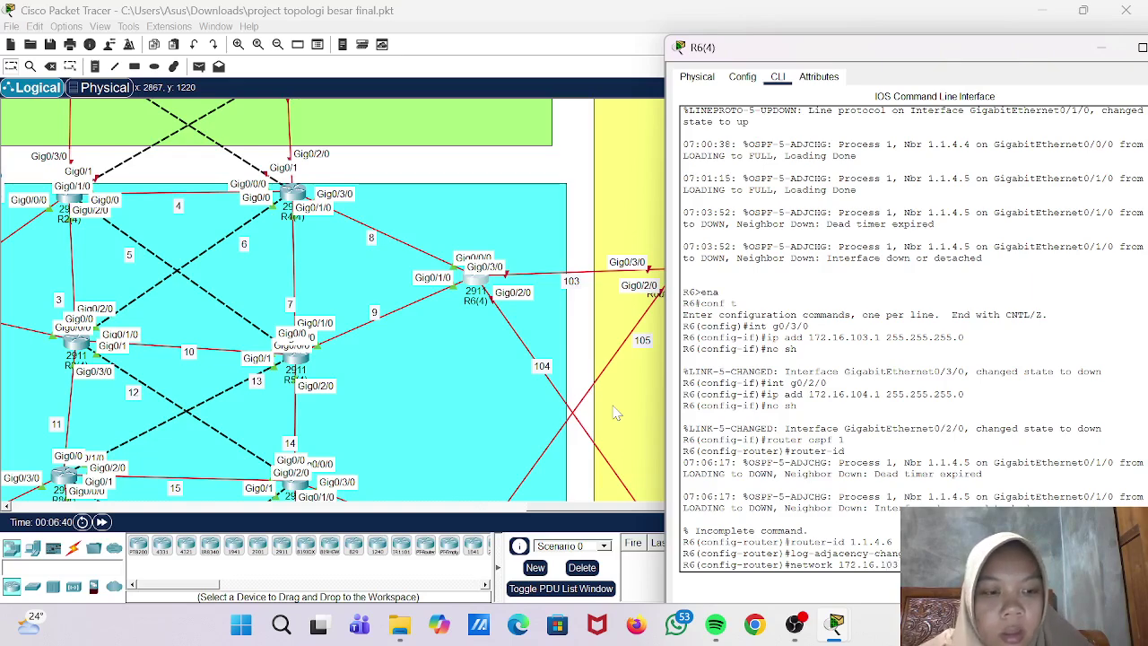
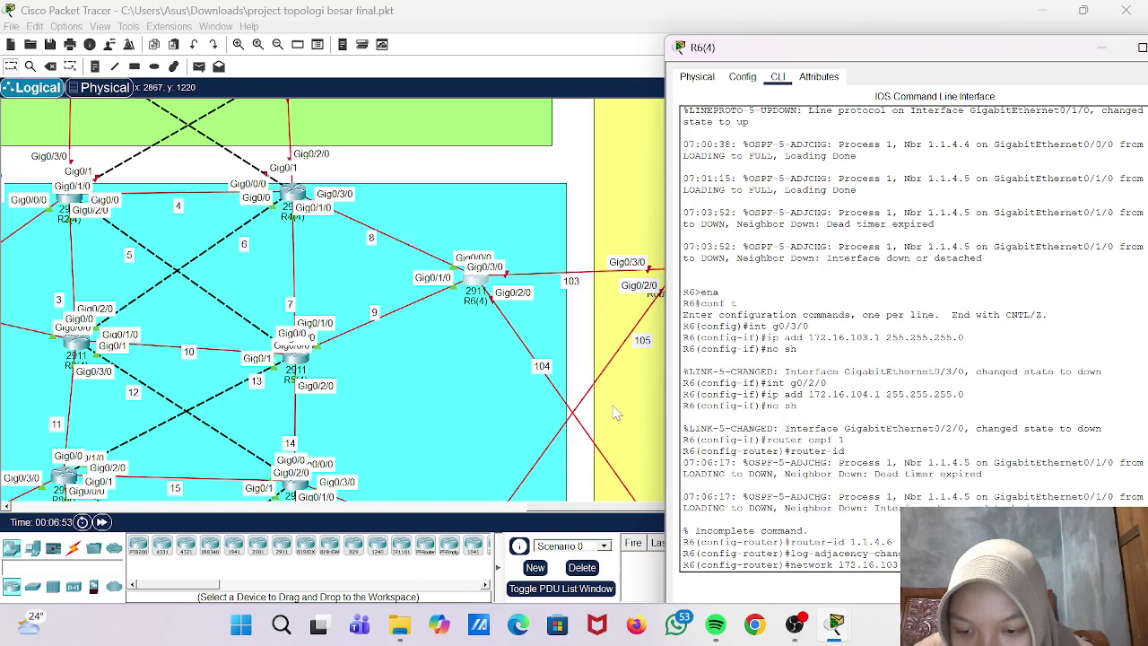
{"action": "key", "text": "Return"}
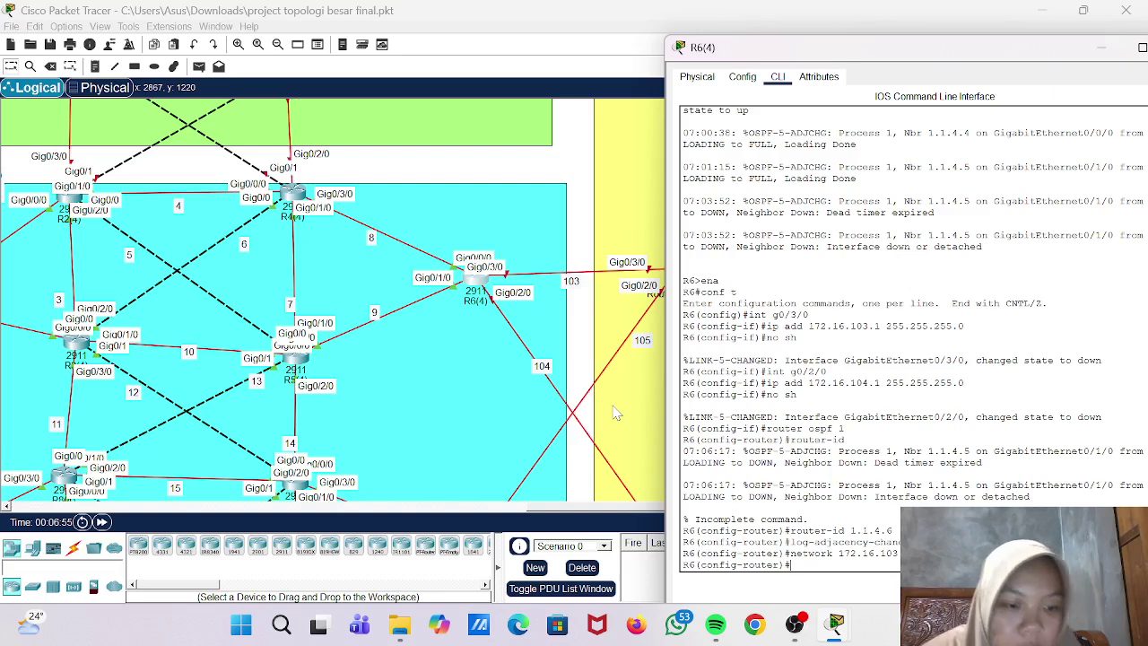
- Advertise the 172.16.104 network of interface g0/2/0 in R6(4)'s OSPF process and leave router configuration mode
{"action": "key", "text": "Up"}
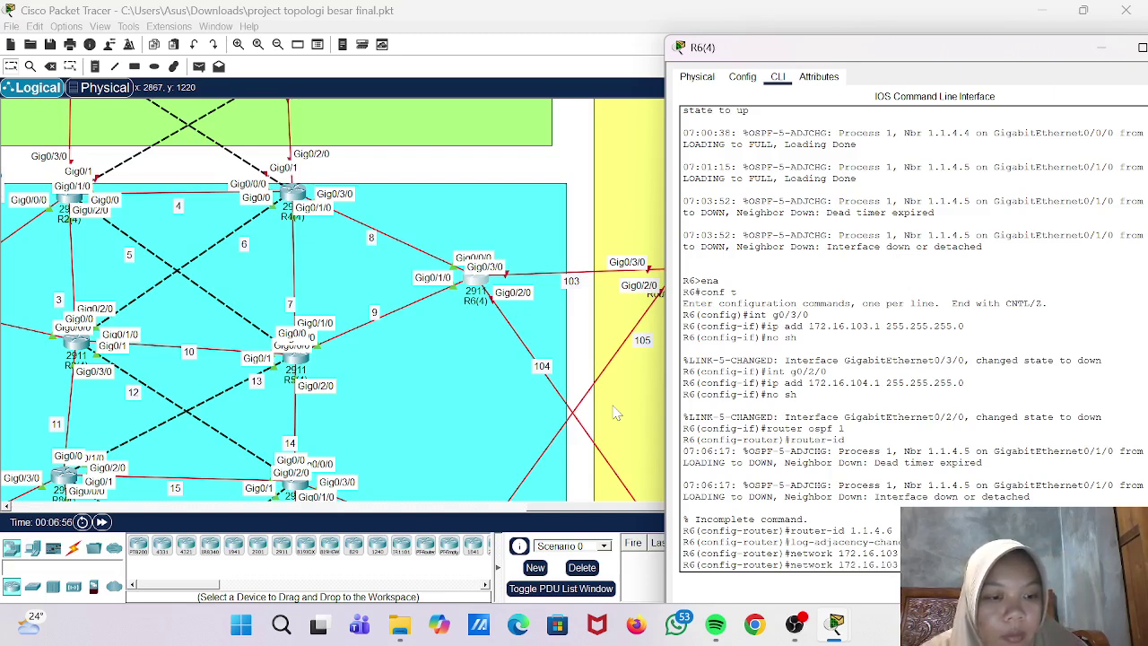
{"action": "key", "text": "BackSpace"}
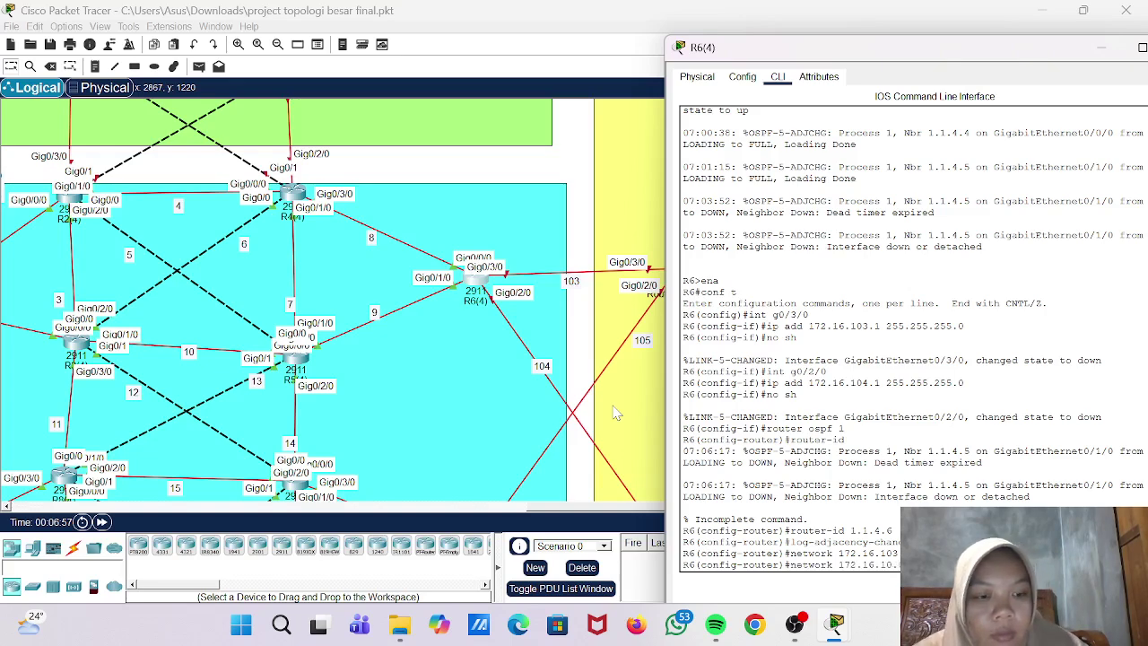
{"action": "type", "text": "4"}
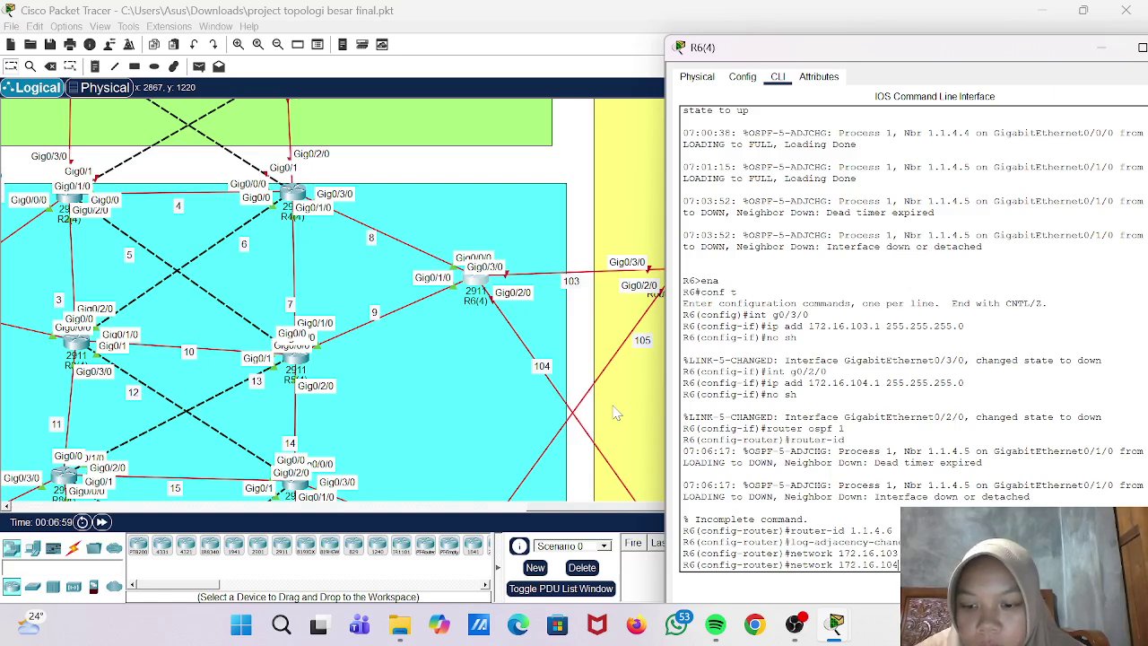
{"action": "key", "text": "Return"}
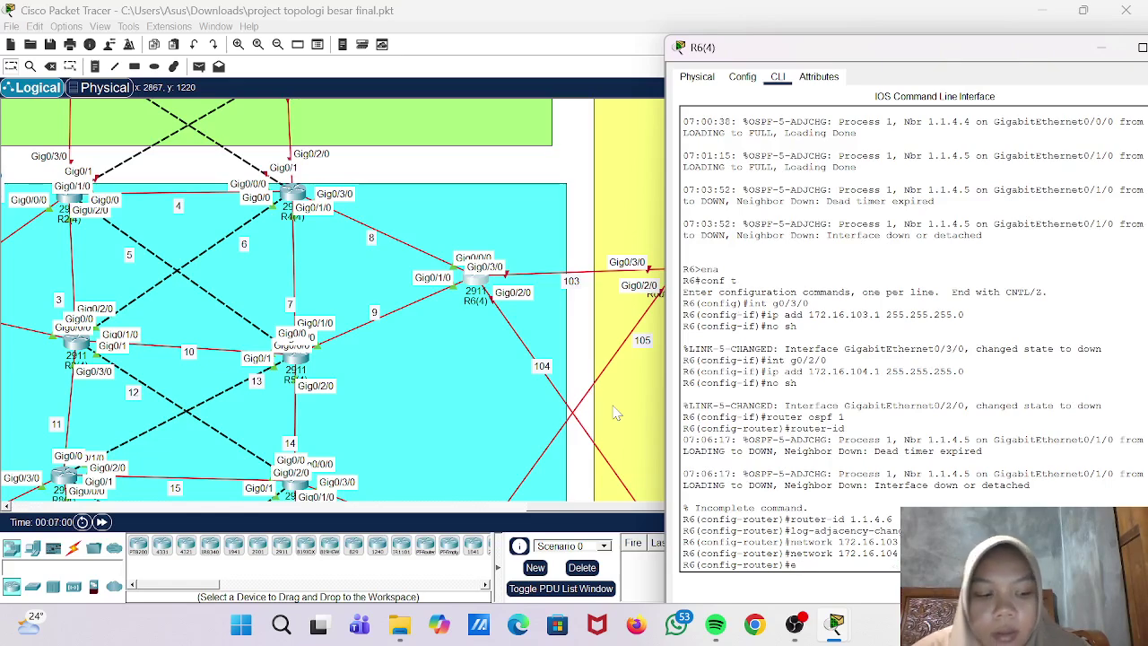
{"action": "type", "text": "exit"}
{"action": "key", "text": "Return"}
- Open the command line of router R12(4) and enter privileged EXEC mode
{"action": "scroll", "coordinate": [459, 363], "scroll_direction": "down", "scroll_amount": 5}
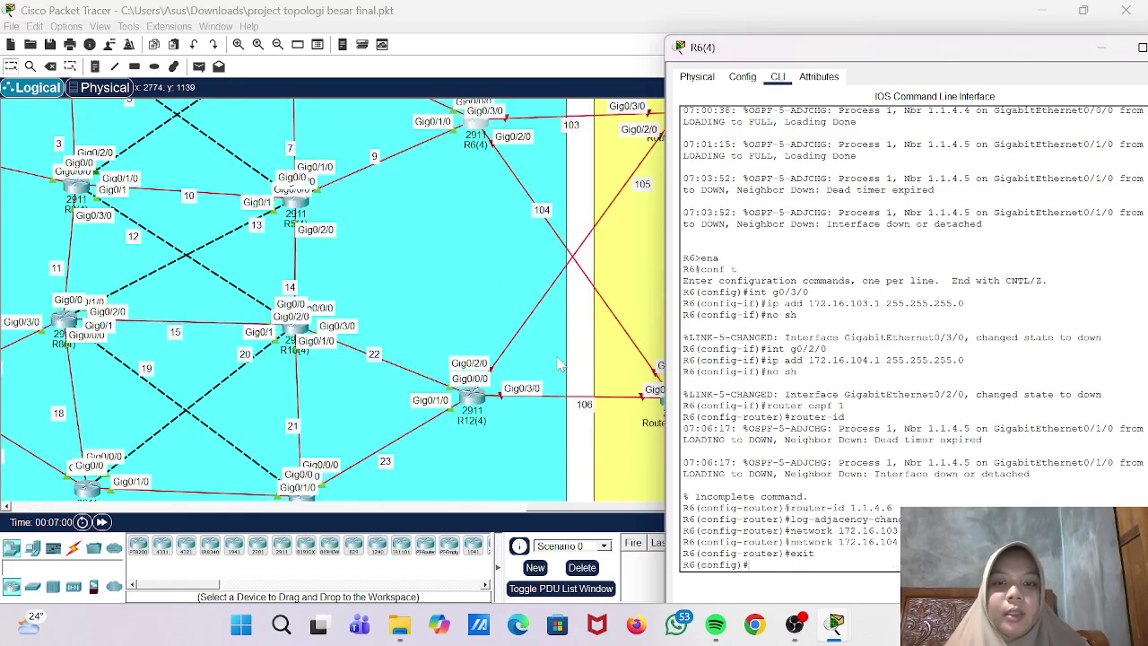
{"action": "left_click", "coordinate": [471, 377]}
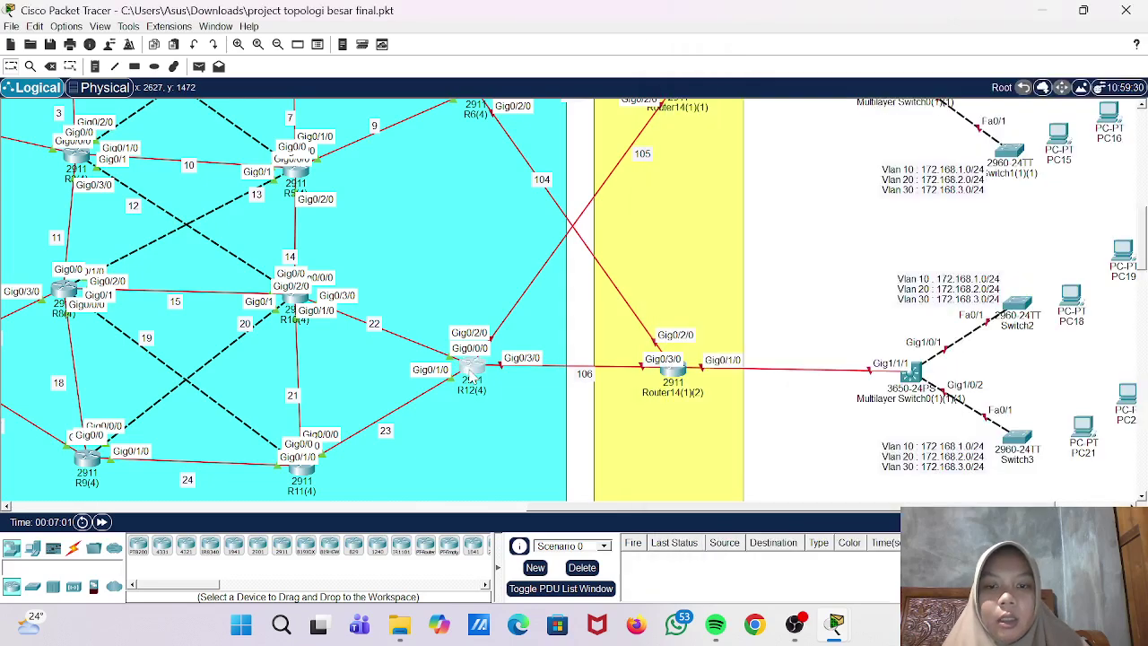
{"action": "left_click", "coordinate": [471, 376]}
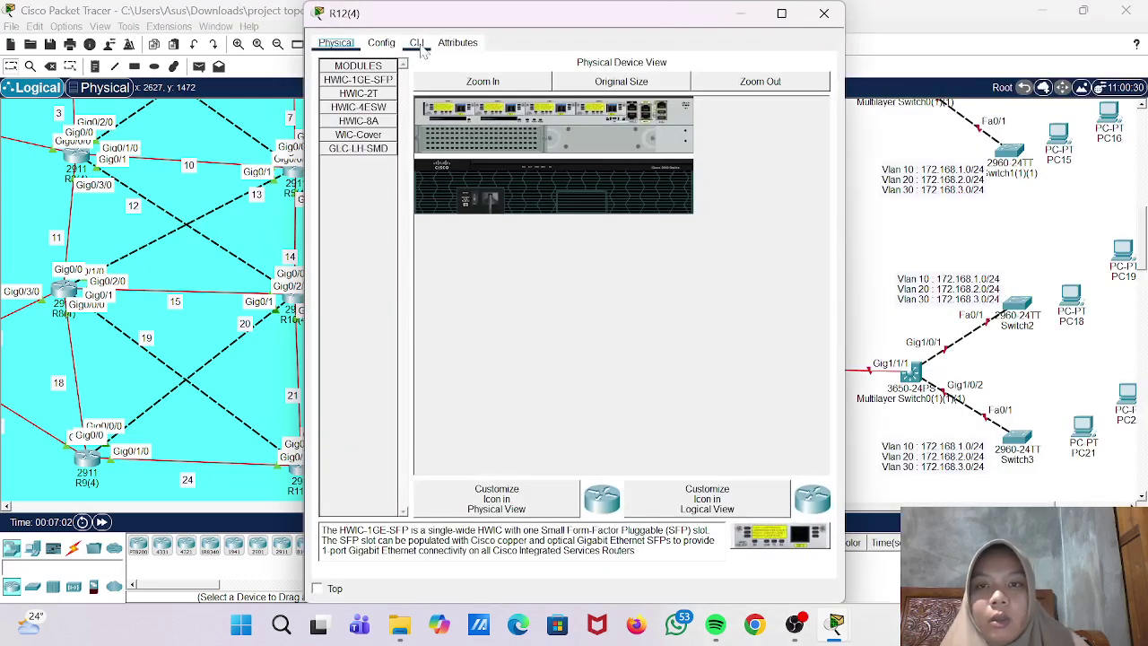
{"action": "left_click", "coordinate": [418, 44]}
{"action": "key", "text": "Return"}
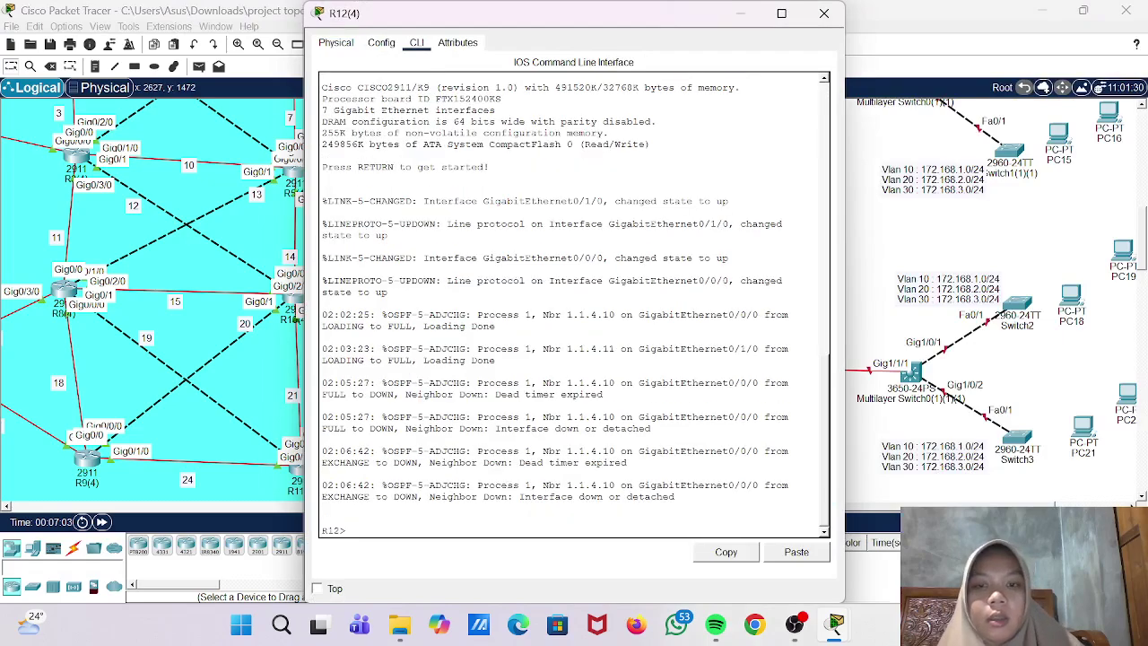
{"action": "left_click_drag", "start_coordinate": [602, 18], "coordinate": [891, 72]}
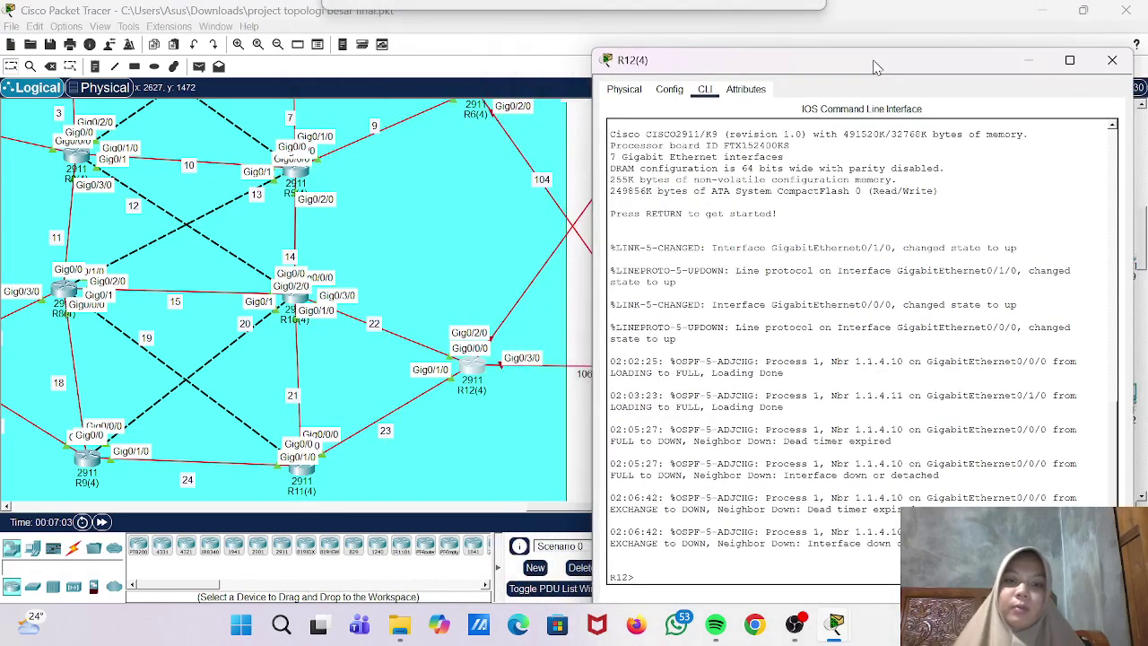
{"action": "type", "text": "en"}
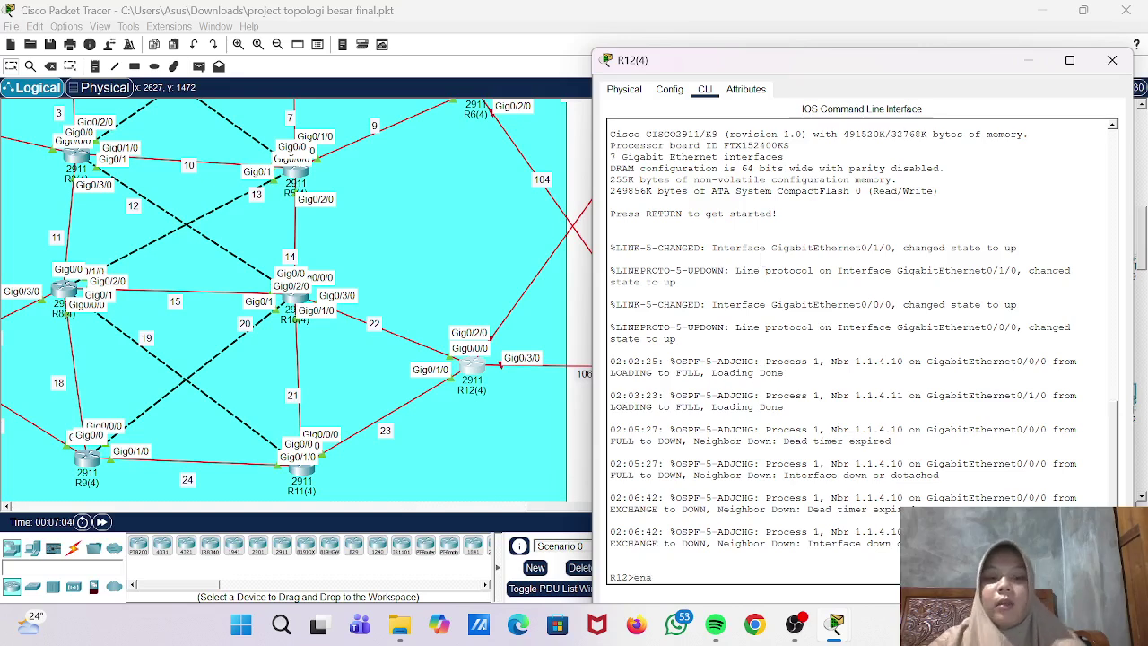
{"action": "type", "text": "a"}
{"action": "key", "text": "Return"}
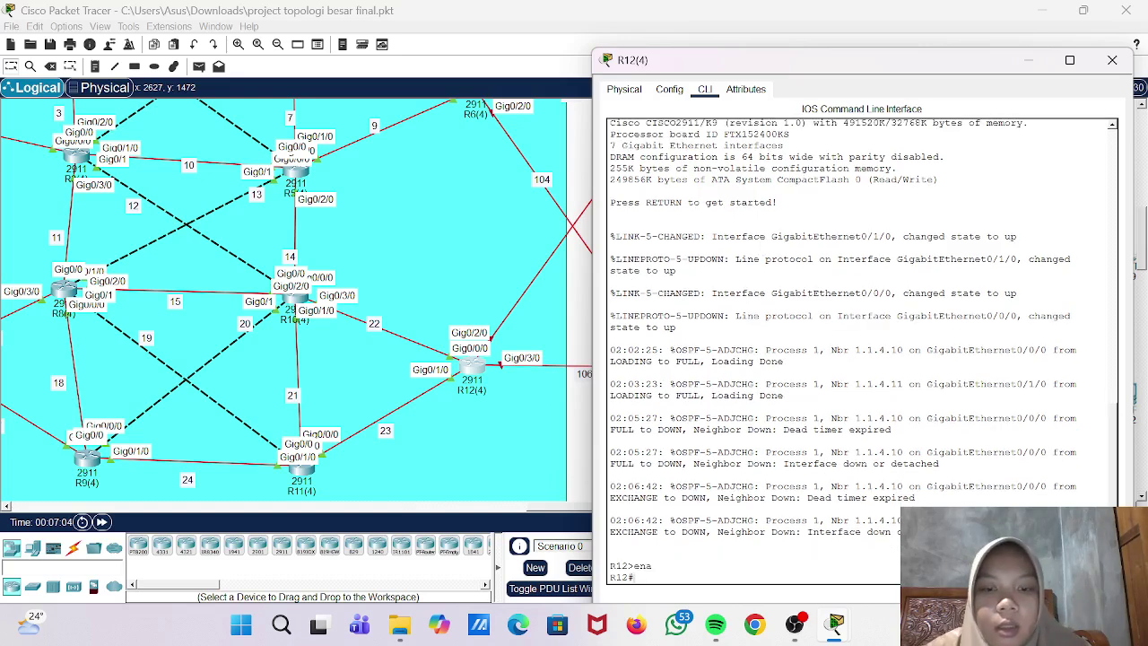
{"action": "type", "text": "int g0/2/0"}
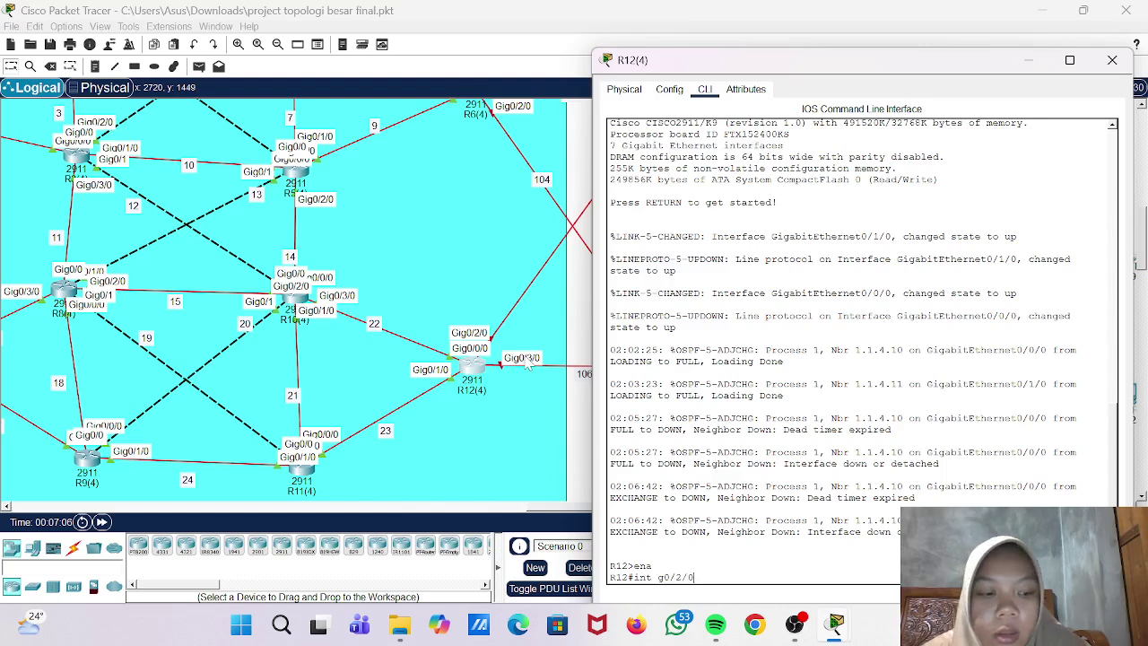
{"action": "key", "text": "Return"}
{"action": "type", "text": "ip a"}
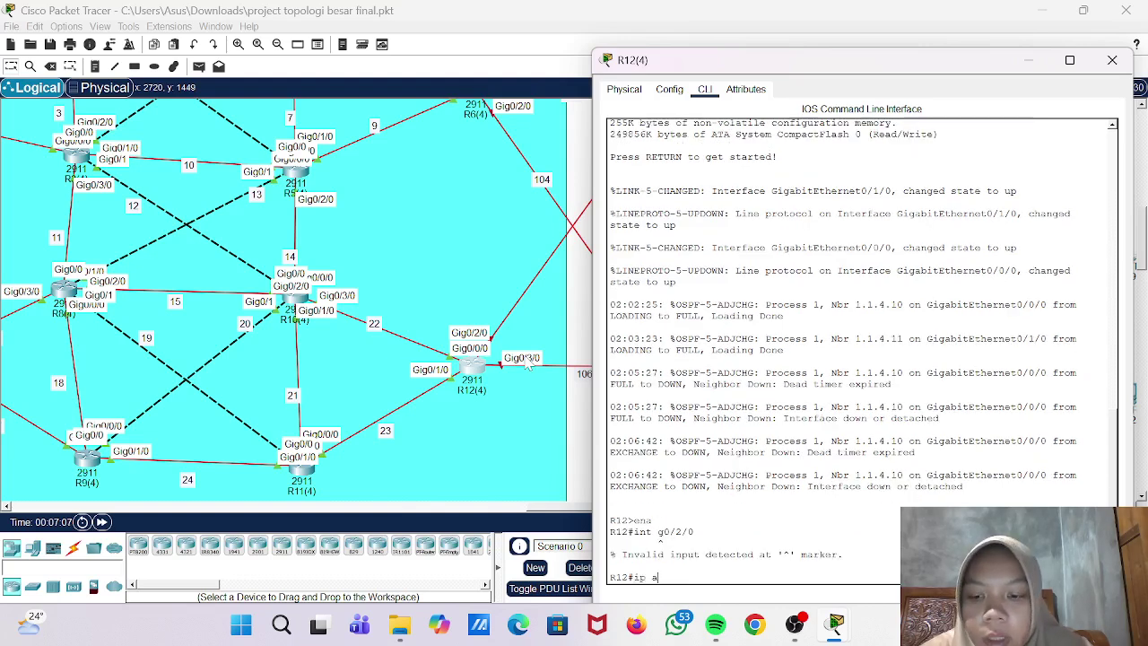
{"action": "type", "text": "dd 172.16."}
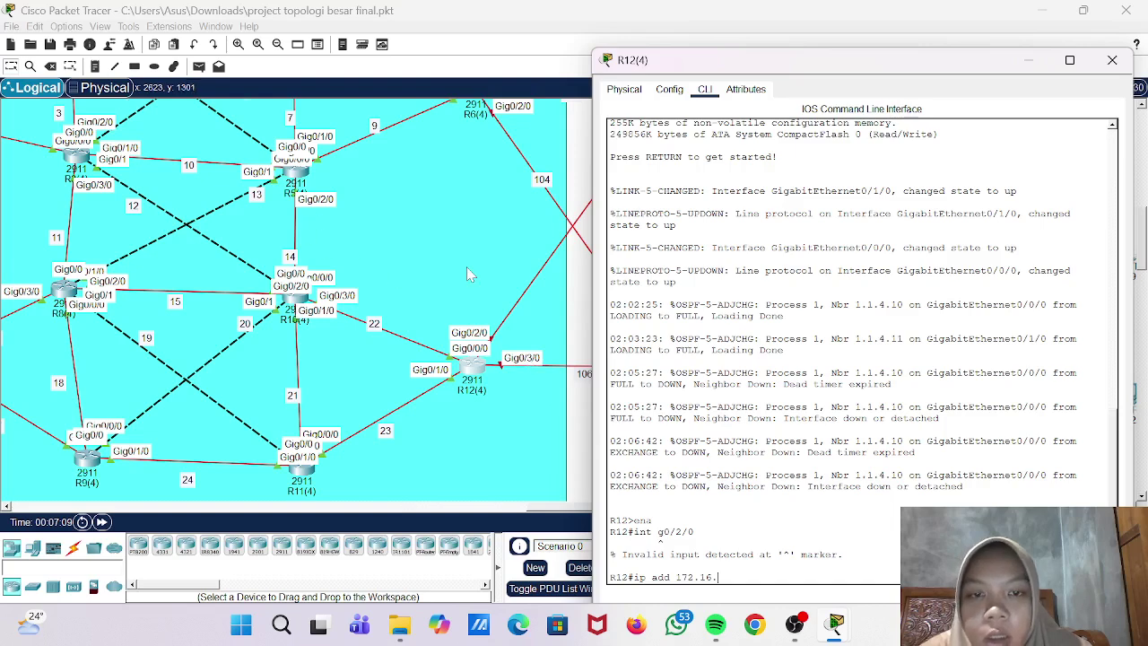
{"action": "scroll", "coordinate": [466, 267], "scroll_direction": "up", "scroll_amount": 2}
{"action": "scroll", "coordinate": [466, 266], "scroll_direction": "right", "scroll_amount": 3}
{"action": "scroll", "coordinate": [466, 274], "scroll_direction": "left", "scroll_amount": 3}
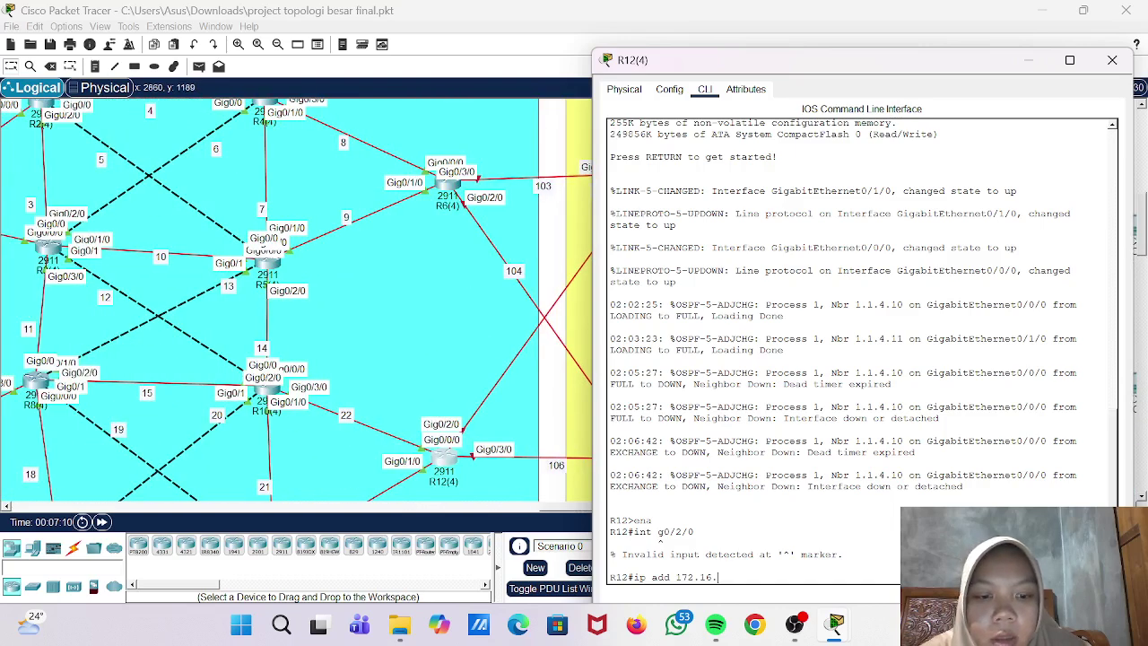
{"action": "key", "text": "BackSpace"}
{"action": "key", "text": "BackSpace"}
{"action": "key", "text": "BackSpace"}
{"action": "key", "text": "BackSpace"}
{"action": "key", "text": "BackSpace"}
{"action": "key", "text": "BackSpace"}
{"action": "key", "text": "BackSpace"}
{"action": "key", "text": "BackSpace"}
{"action": "key", "text": "BackSpace"}
{"action": "key", "text": "BackSpace"}
{"action": "key", "text": "BackSpace"}
{"action": "key", "text": "BackSpace"}
{"action": "key", "text": "BackSpace"}
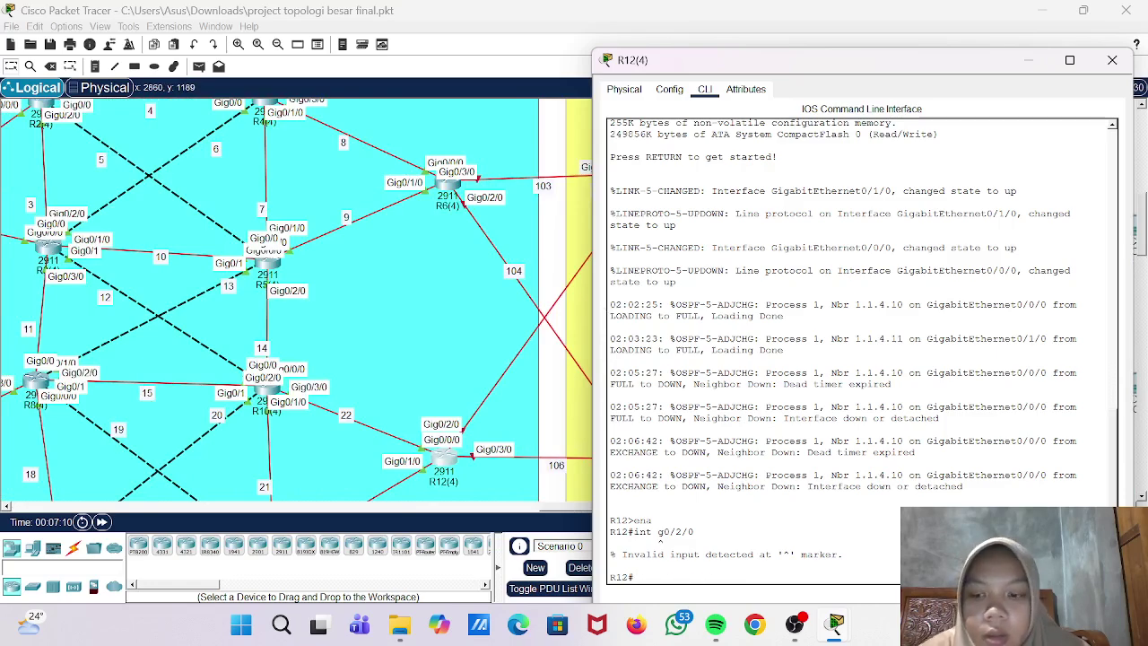
- In global configuration mode, assign 172.16.105.1 with mask 255.255.255.0 to interface g0/2/0 of R12(4) and enable the interface
{"action": "type", "text": "conf t"}
{"action": "key", "text": "Return"}
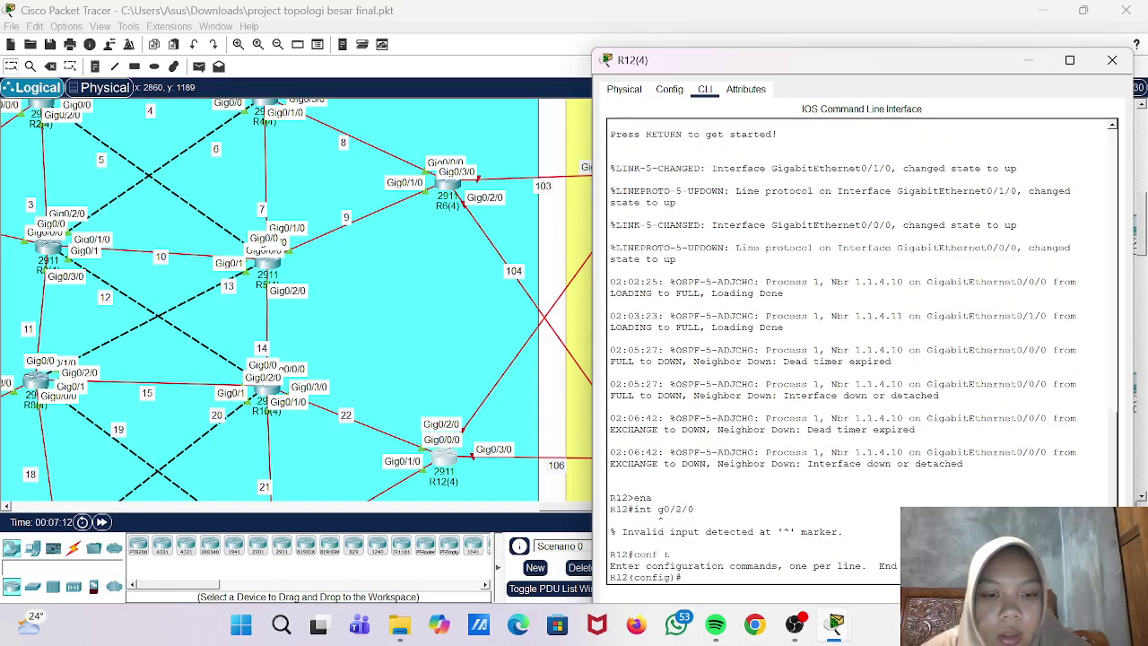
{"action": "type", "text": "int g0/2/0"}
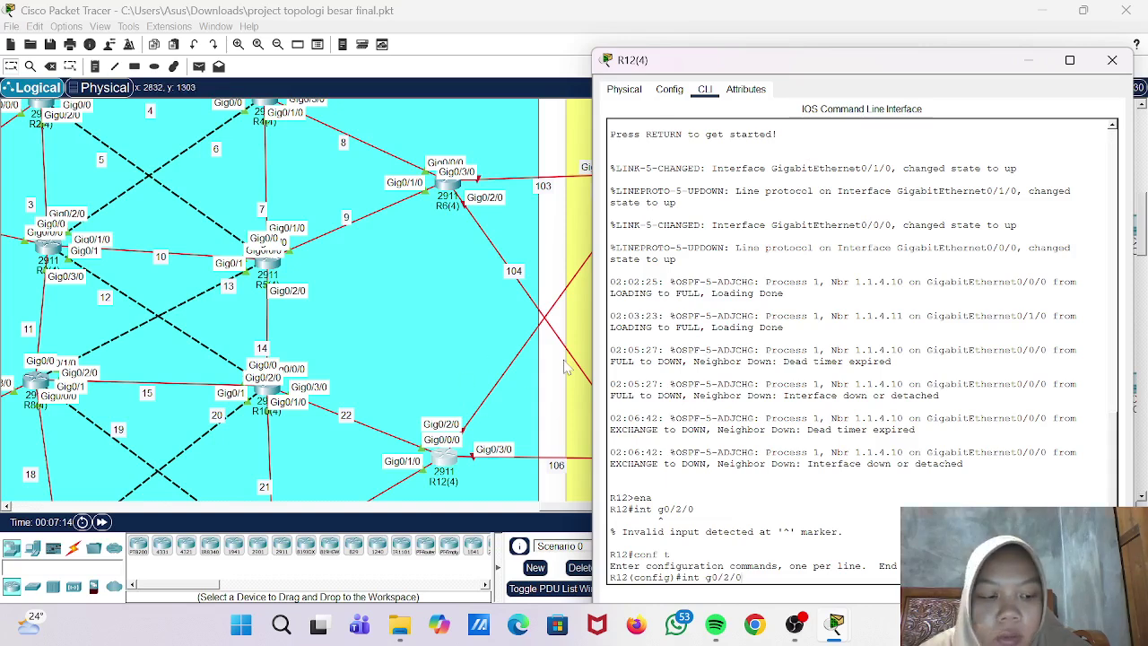
{"action": "key", "text": "Return"}
{"action": "type", "text": "ip"}
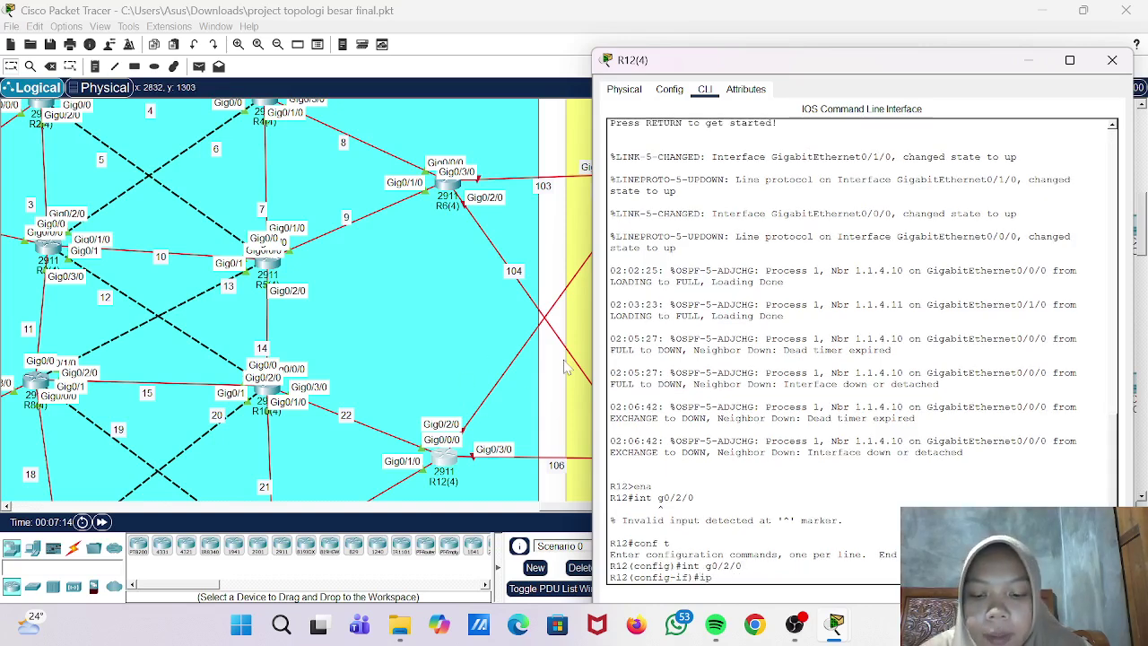
{"action": "type", "text": " add 172.16."}
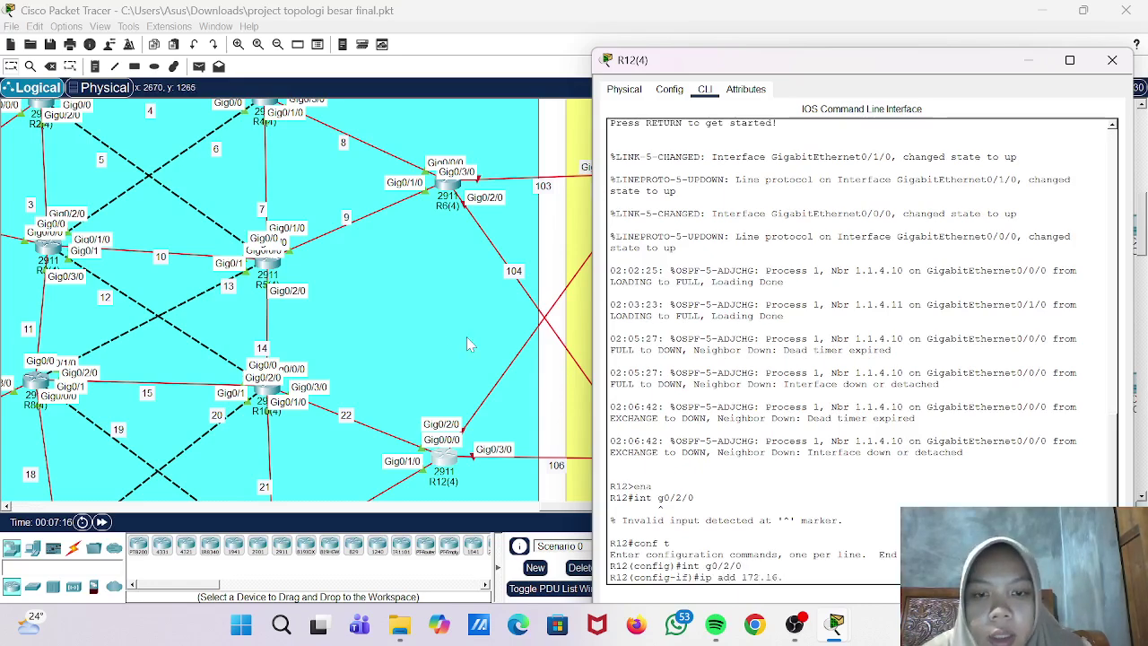
{"action": "scroll", "coordinate": [467, 336], "scroll_direction": "right", "scroll_amount": 3}
{"action": "type", "text": "105"}
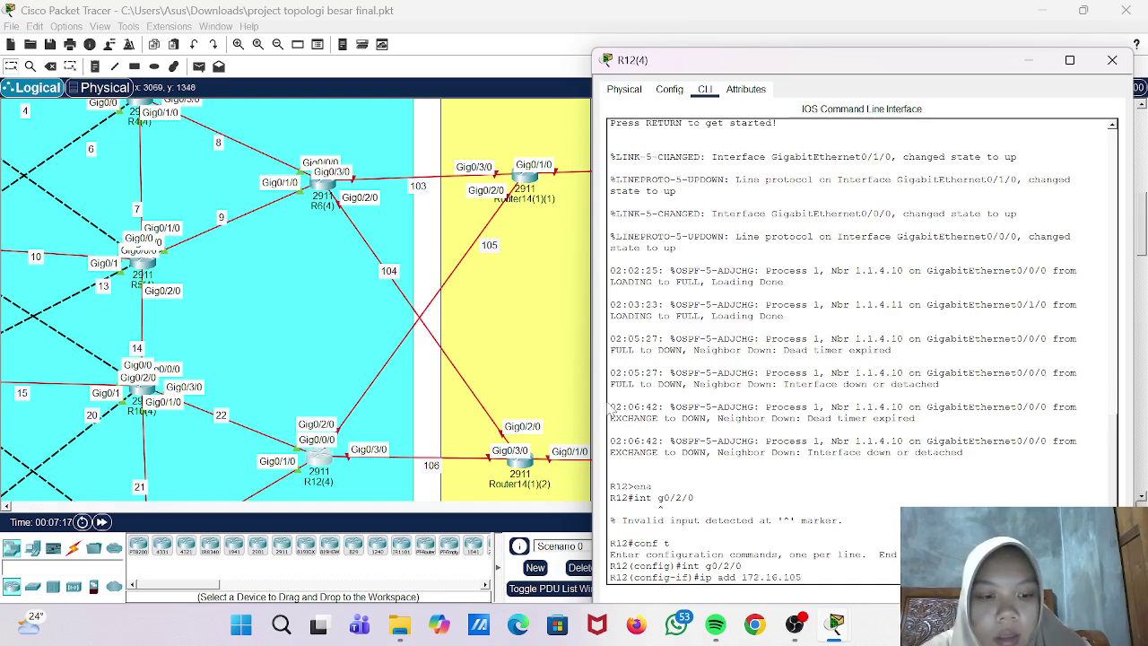
{"action": "type", "text": ".1 255.255."}
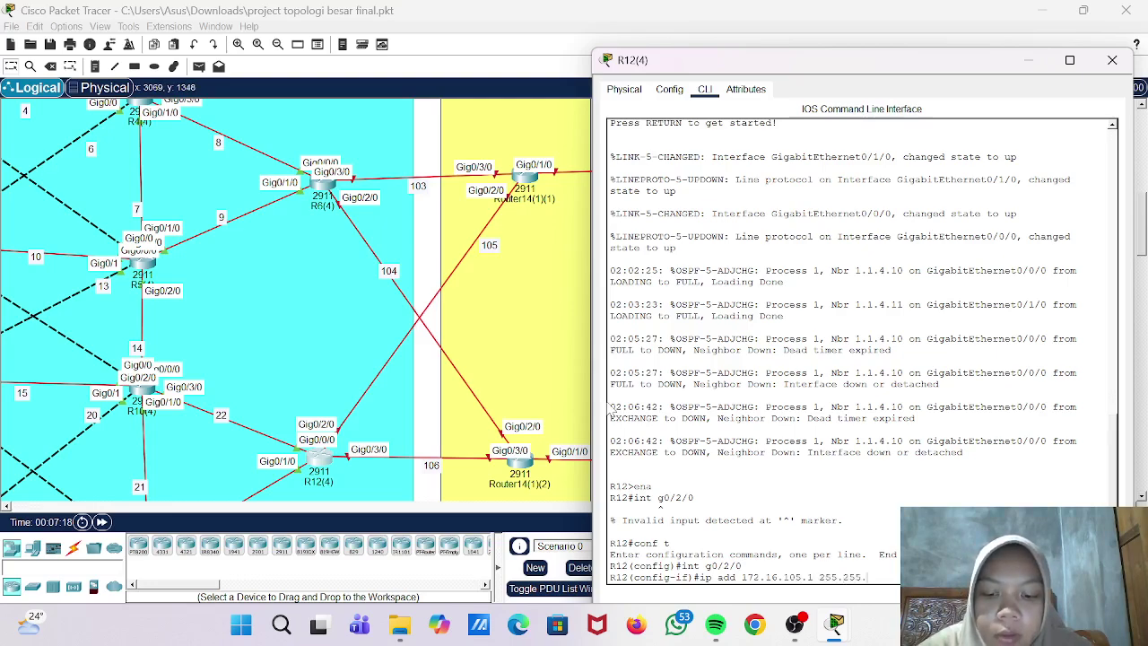
{"action": "type", "text": "255.0"}
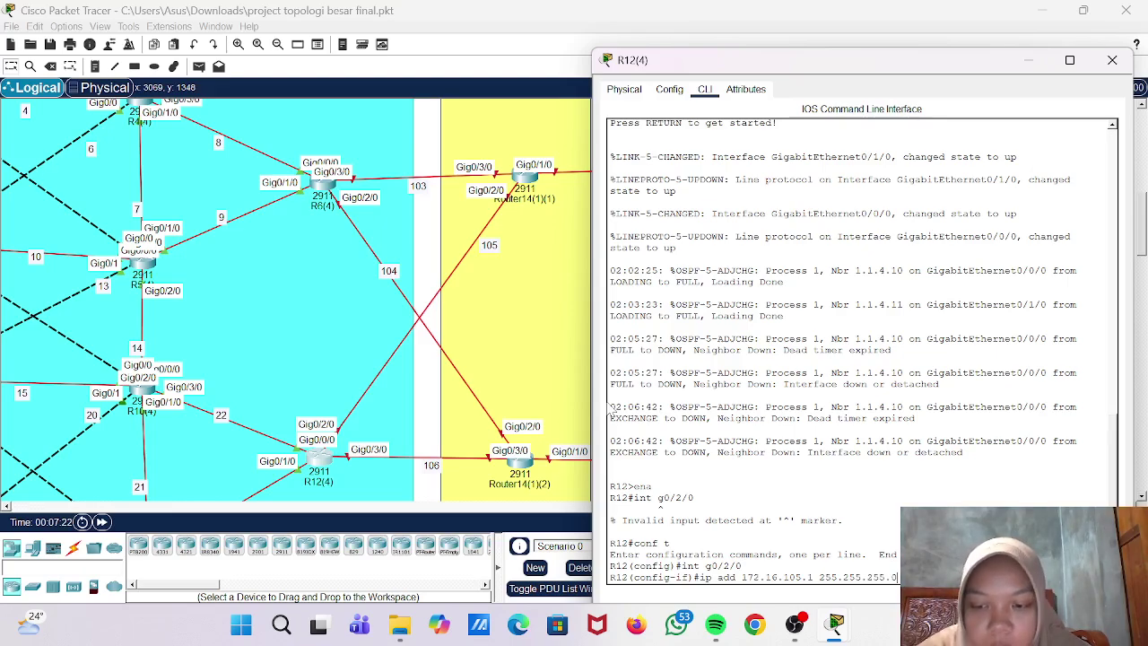
{"action": "key", "text": "Return"}
{"action": "type", "text": "no sh"}
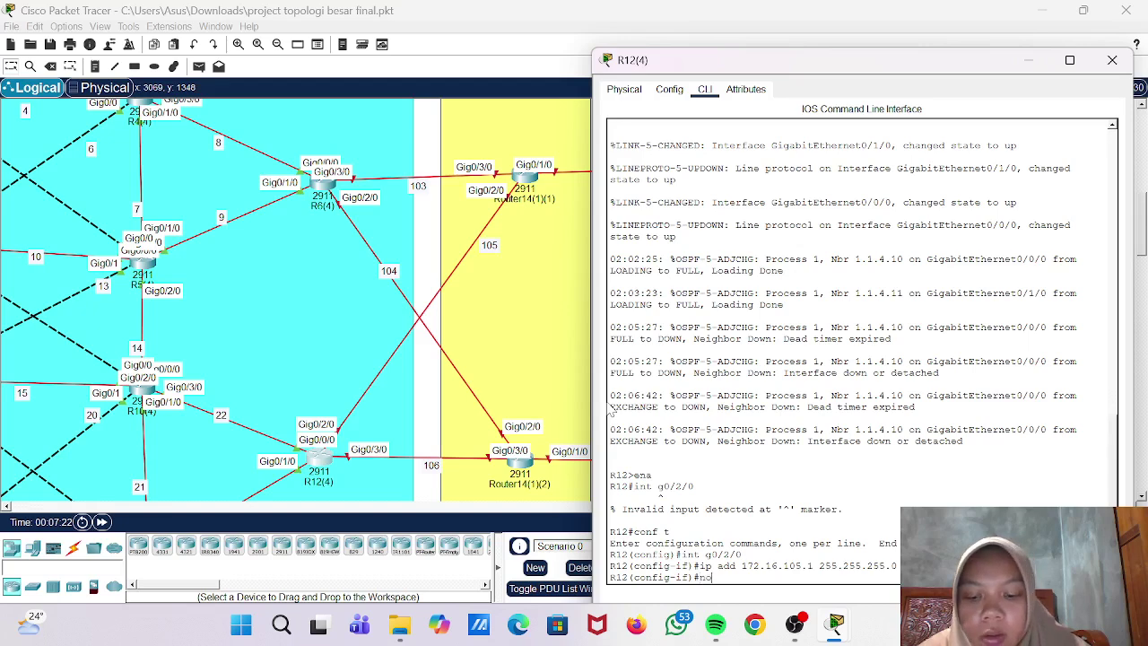
{"action": "key", "text": "Return"}
- Assign 172.16.106.1 with mask 255.255.255.0 to interface g0/3/0 of R12(4)
{"action": "type", "text": "int"}
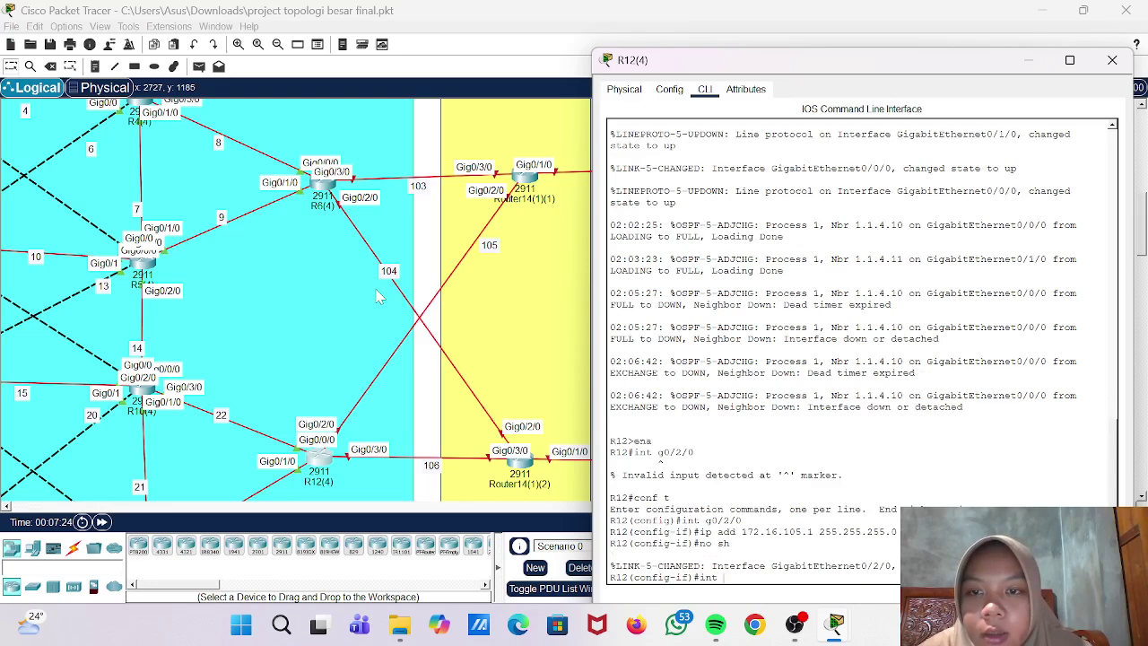
{"action": "scroll", "coordinate": [377, 296], "scroll_direction": "down", "scroll_amount": 3}
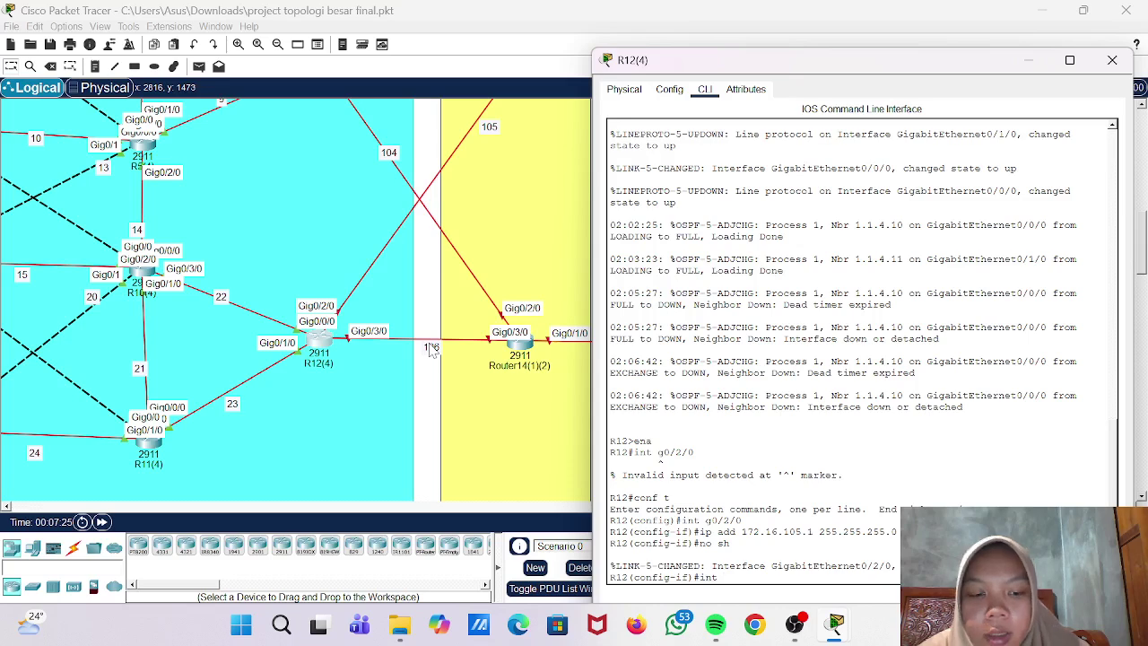
{"action": "type", "text": "g0"}
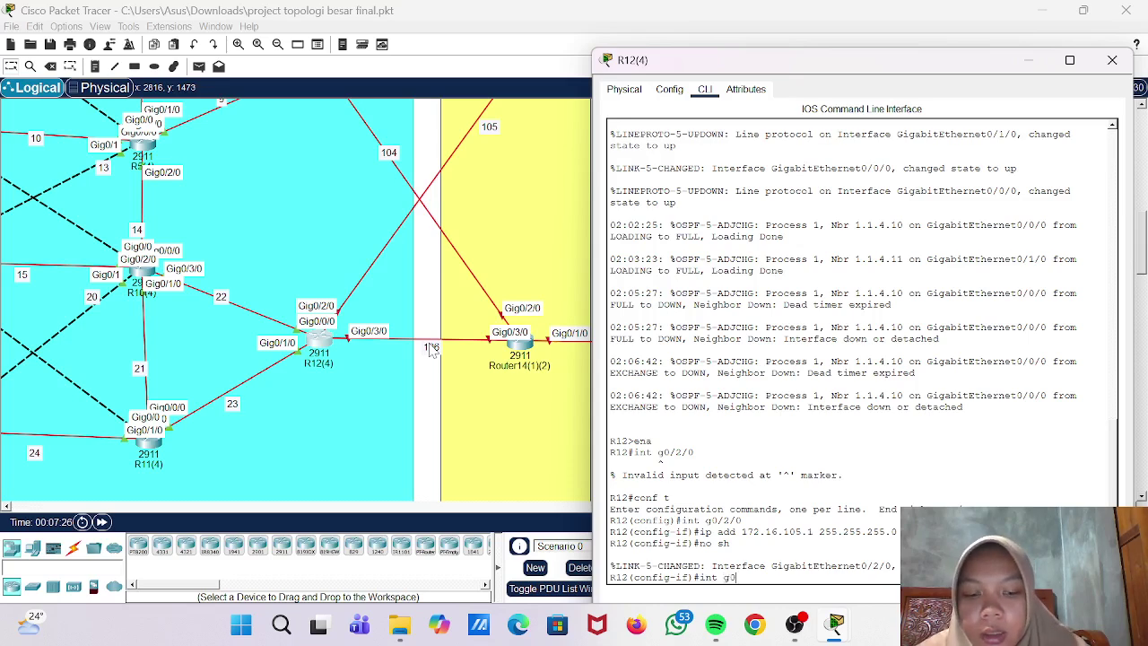
{"action": "type", "text": "/3/0"}
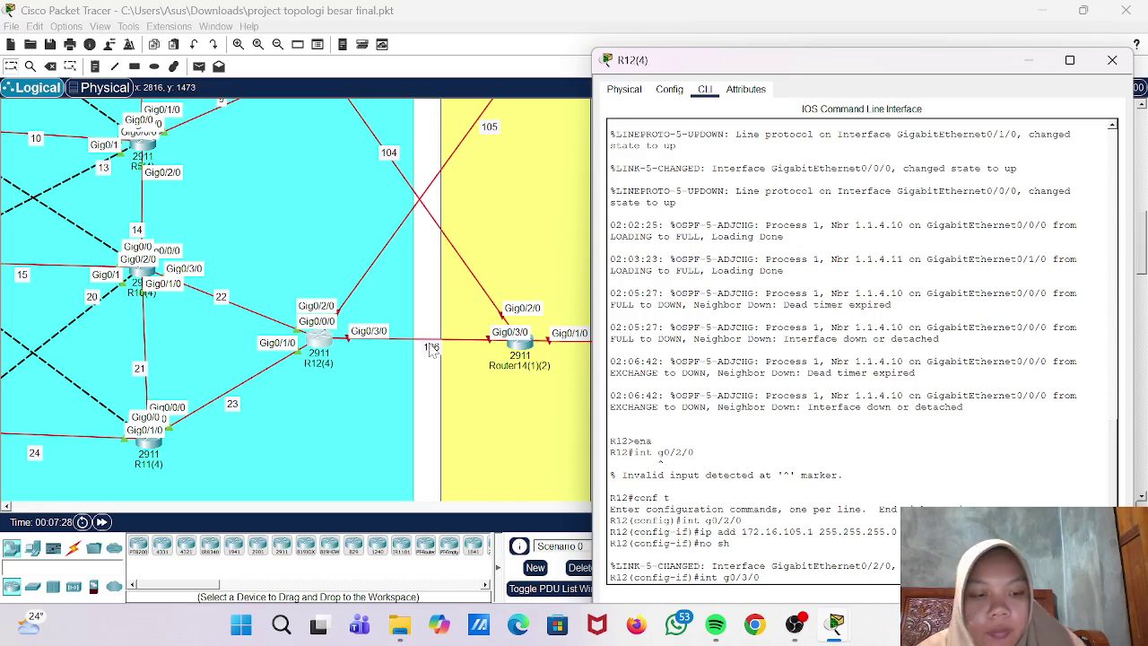
{"action": "key", "text": "Return"}
{"action": "type", "text": "ip add 172.16"}
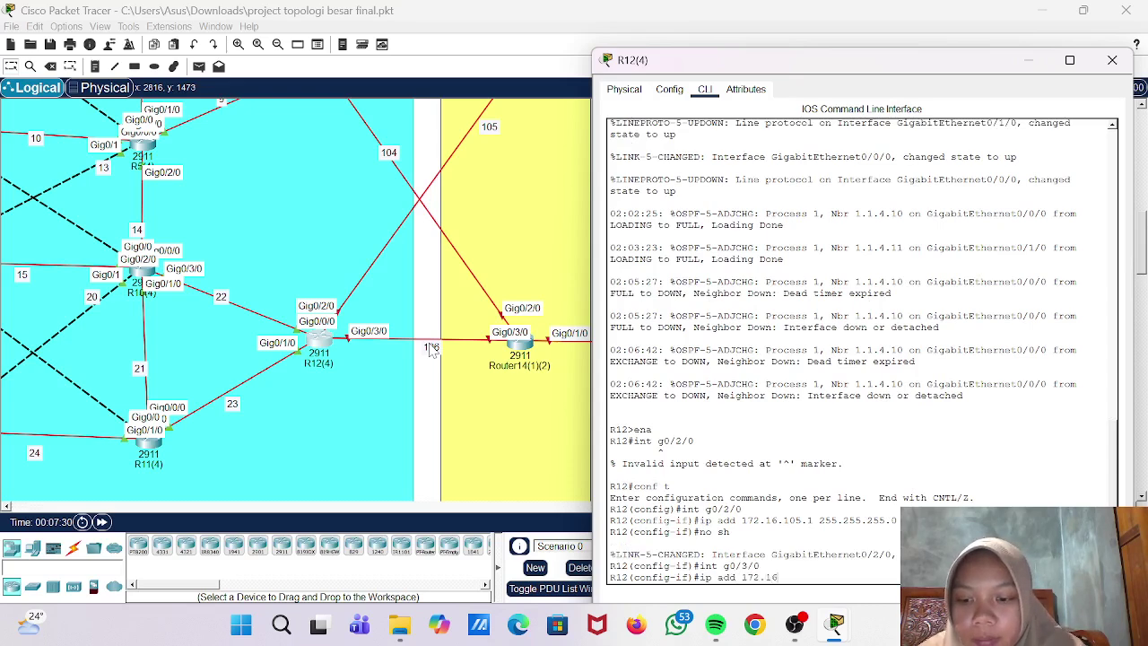
{"action": "type", "text": "."}
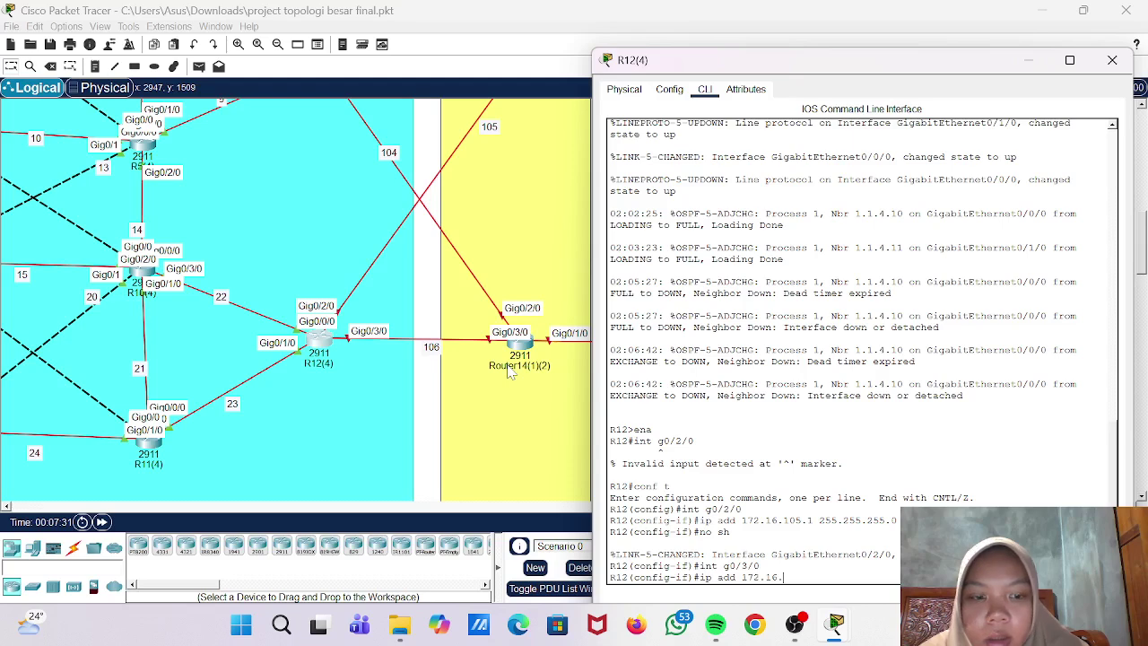
{"action": "type", "text": "106.1 255.255.255."}
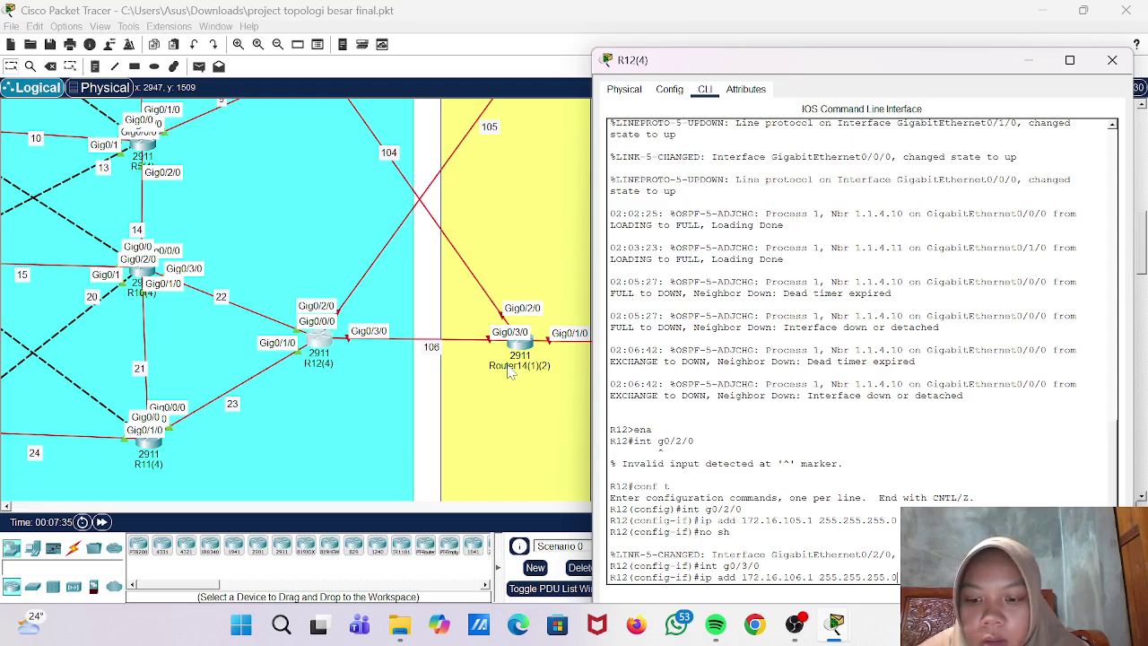
{"action": "type", "text": "0"}
{"action": "key", "text": "Return"}
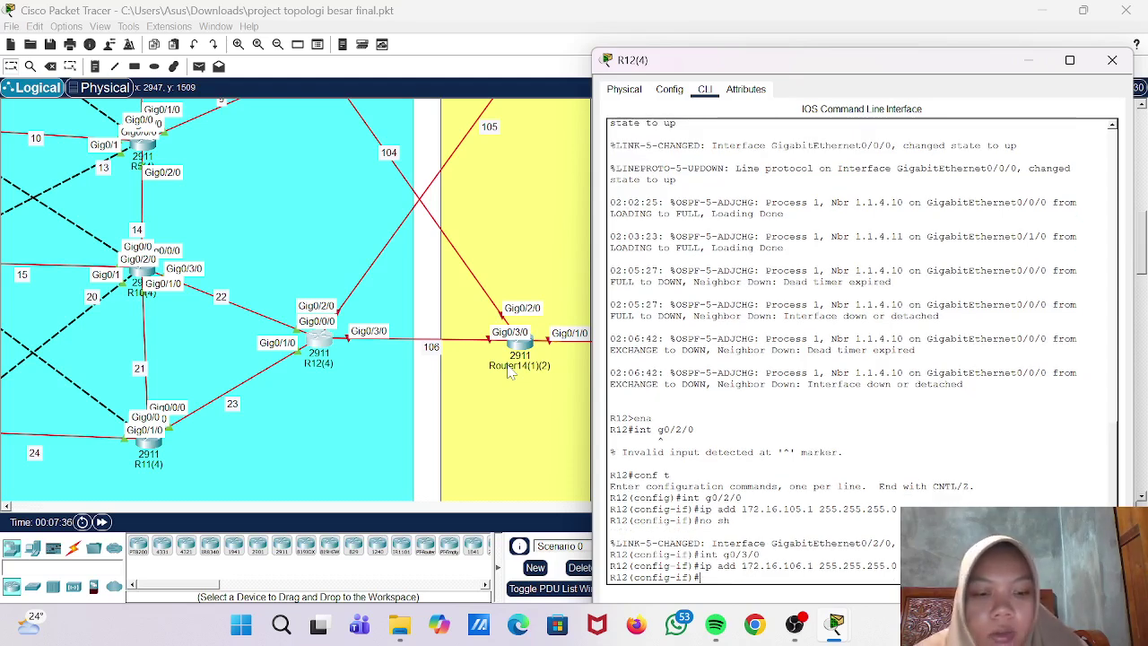
- Enter OSPF process 1 on R12(4) and set its router ID to 1.1.4.12
{"action": "type", "text": "router os"}
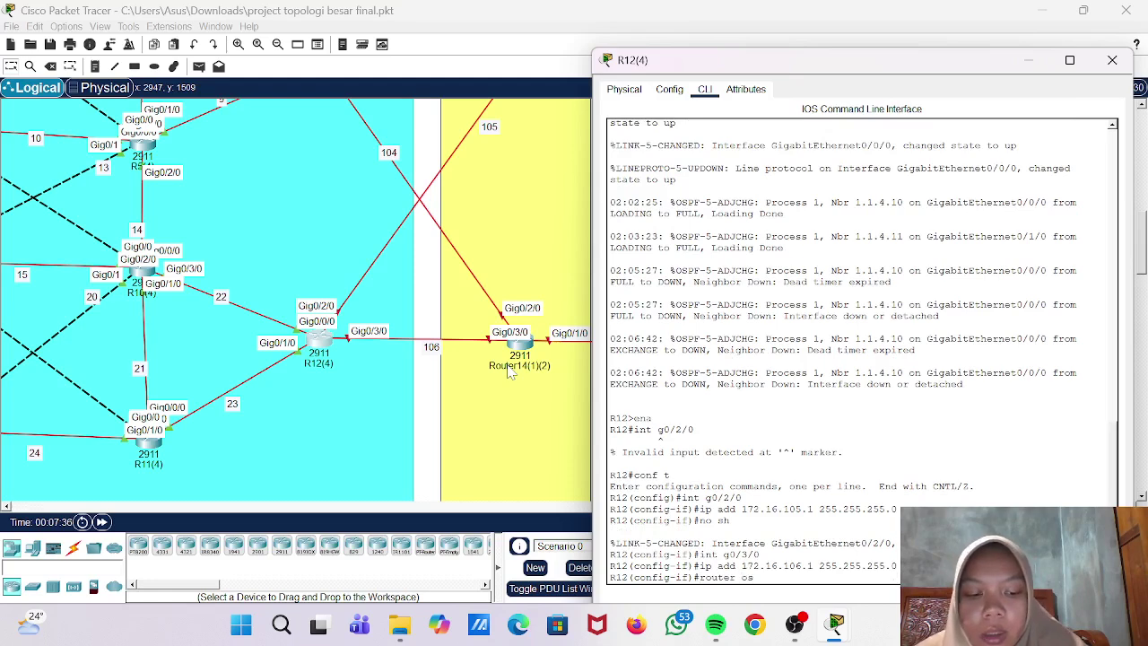
{"action": "type", "text": "pf 1"}
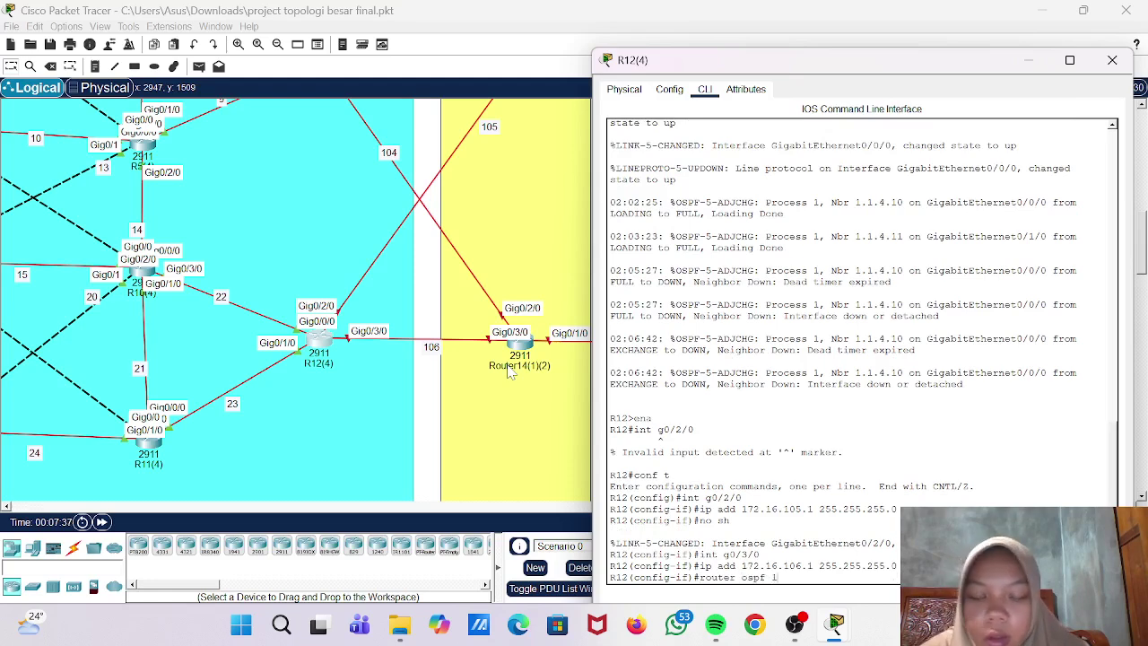
{"action": "key", "text": "Return"}
{"action": "type", "text": "router)#ro"}
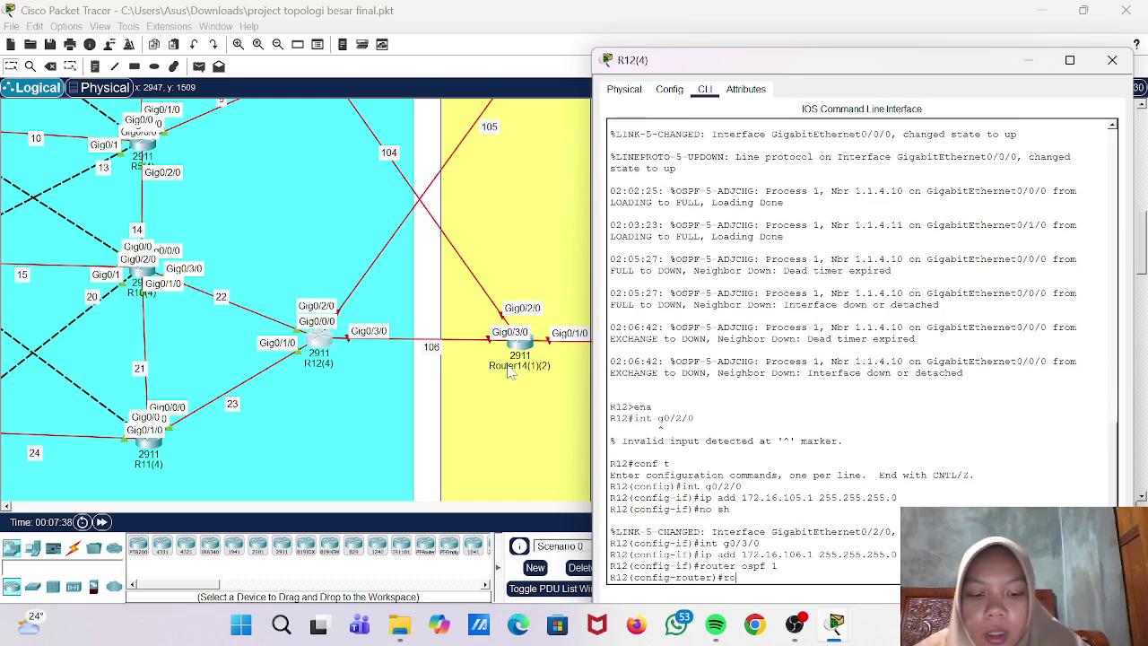
{"action": "type", "text": "uter-id"}
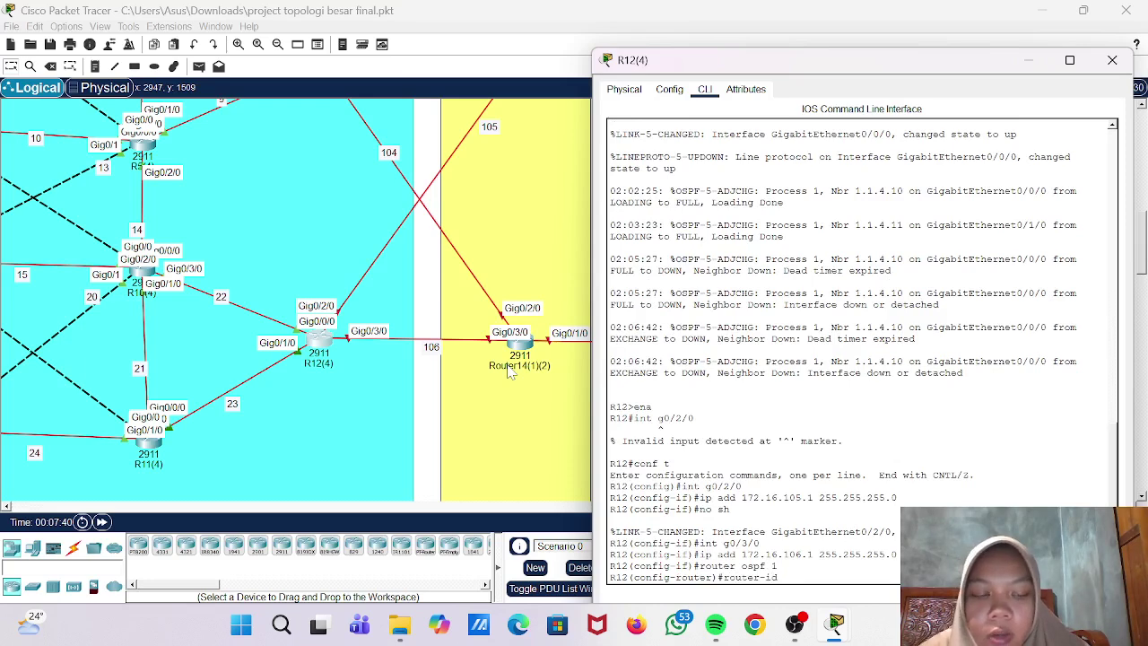
{"action": "type", "text": " 1.1."}
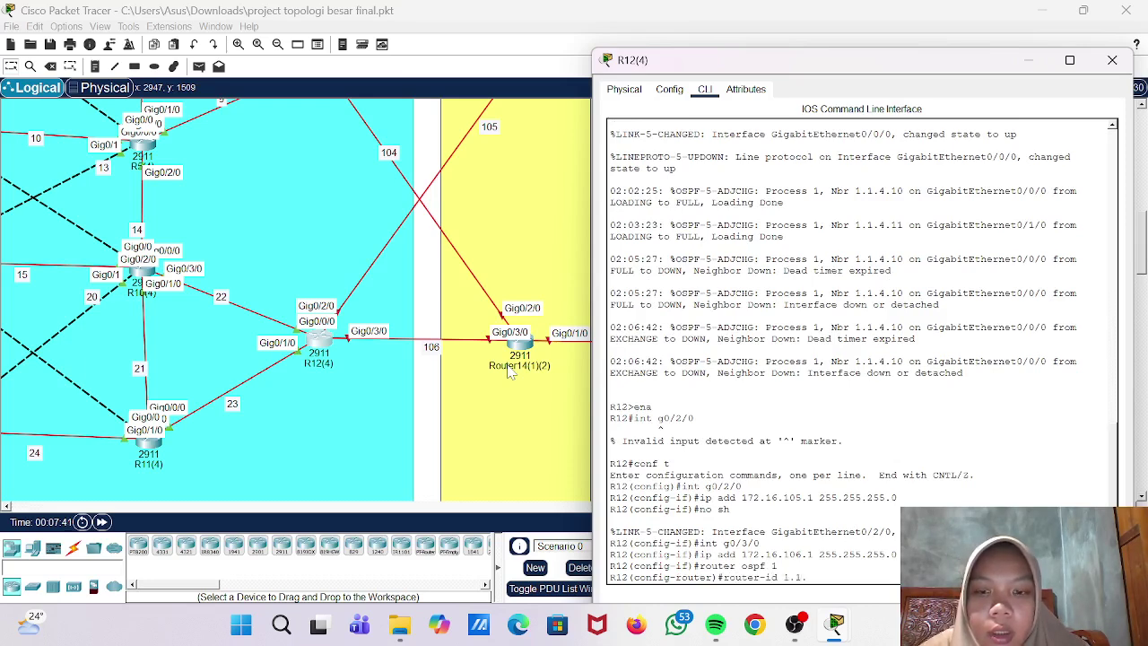
{"action": "type", "text": "4"}
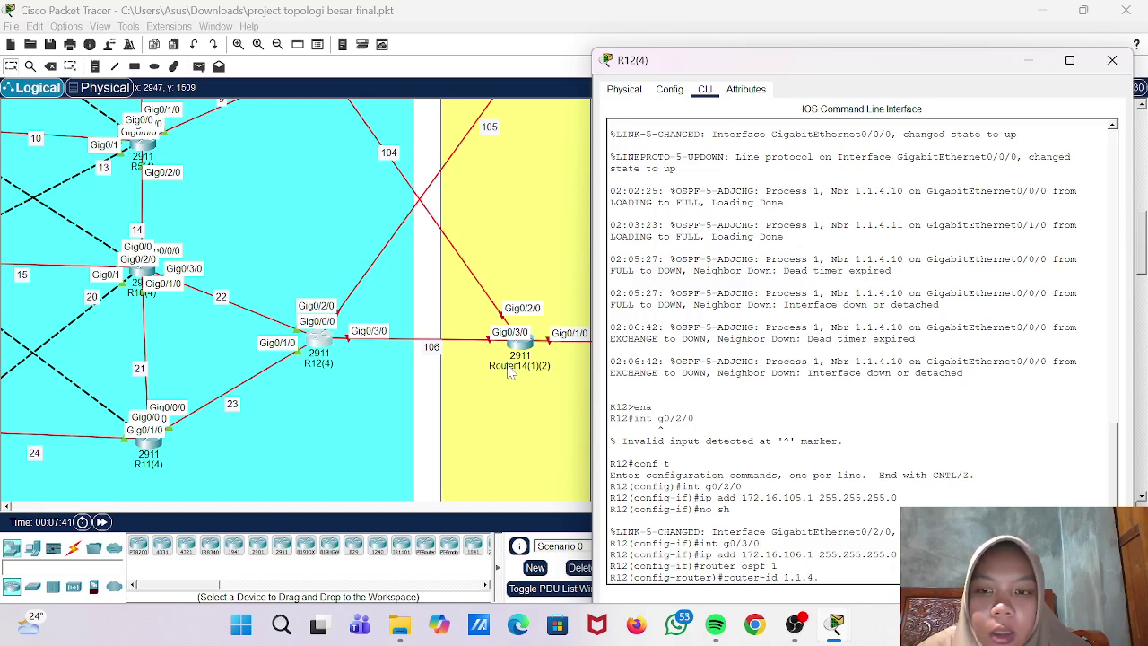
{"action": "type", "text": ".12"}
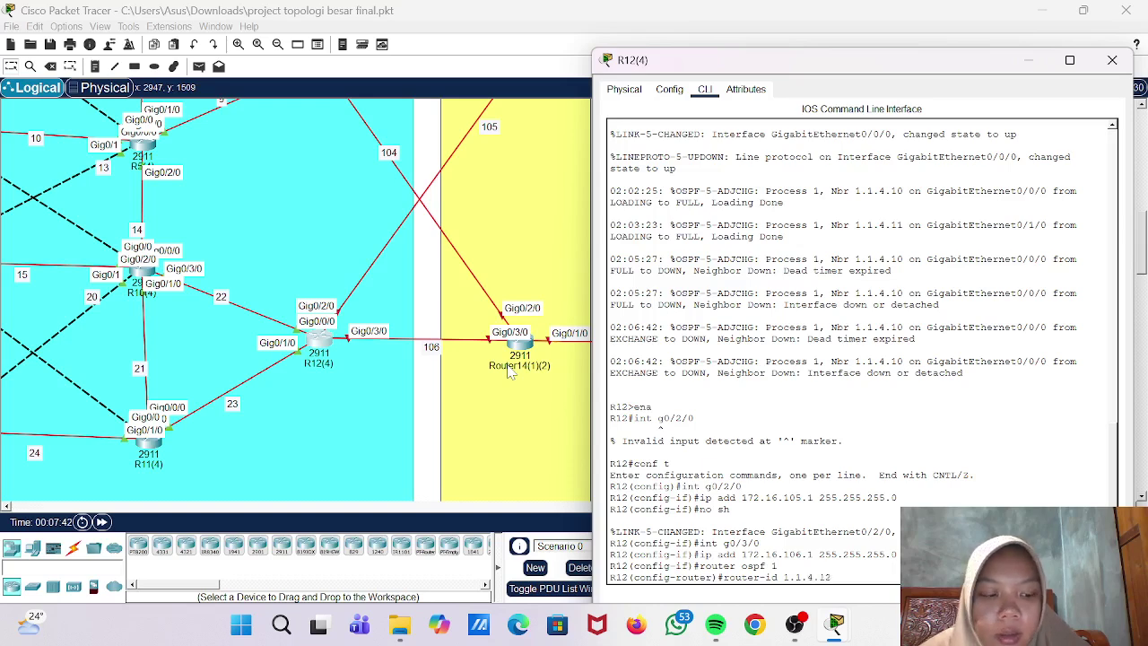
{"action": "key", "text": "Return"}
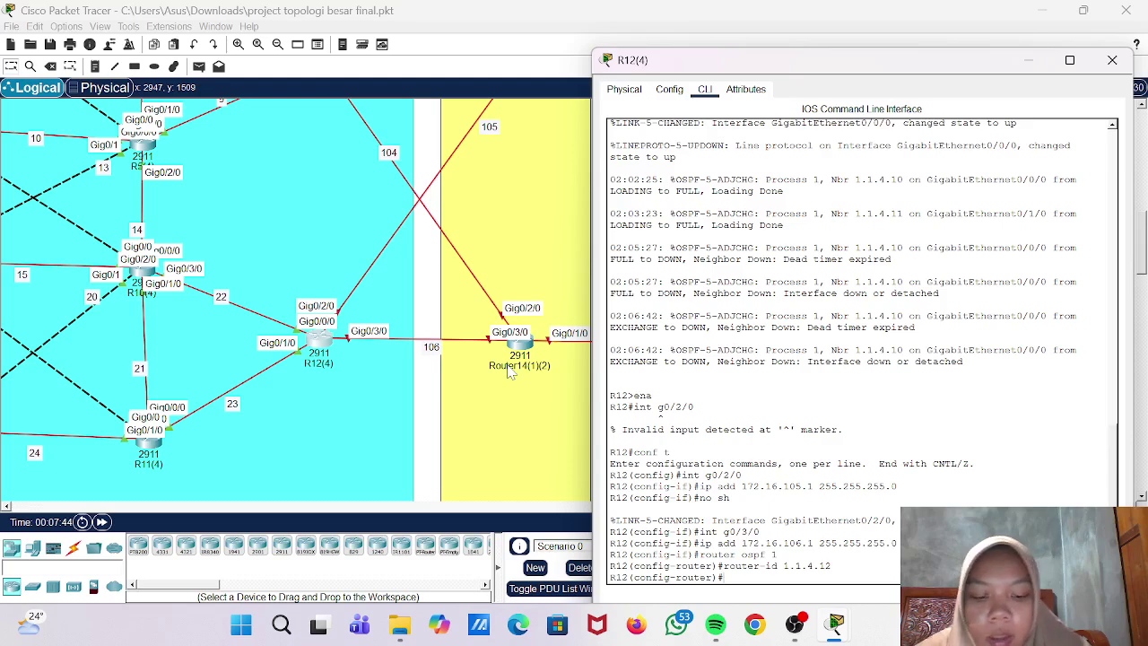
{"action": "type", "text": "network"}
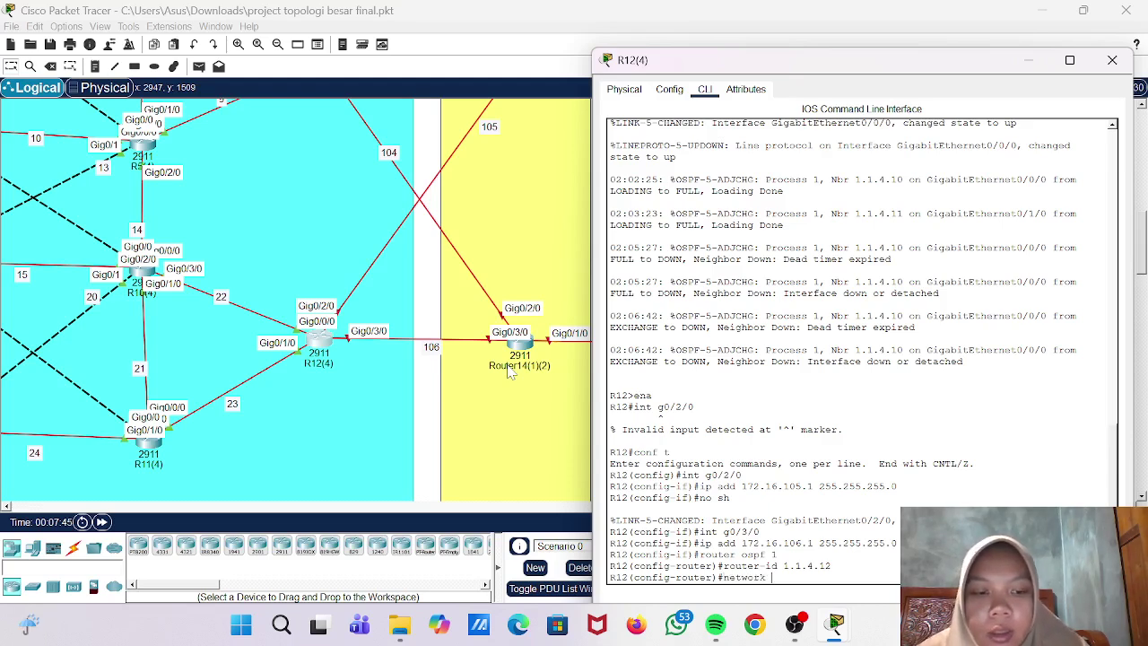
{"action": "type", "text": " 172.1"}
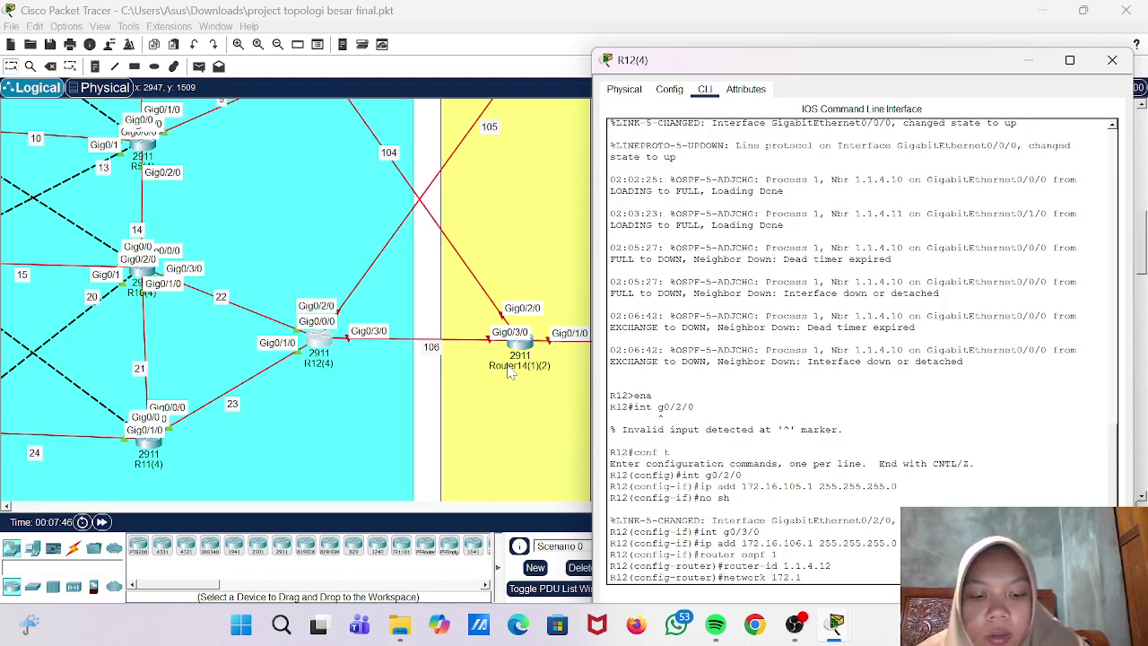
{"action": "type", "text": "6.105.1"}
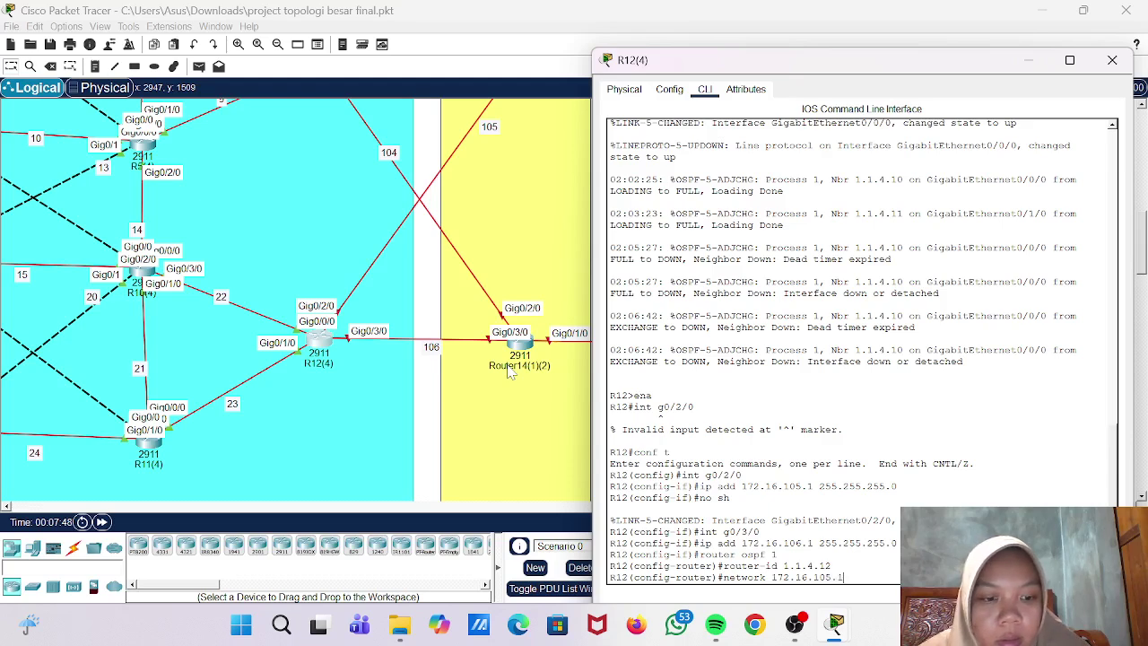
{"action": "key", "text": "BackSpace"}
{"action": "type", "text": "0 0.0.0.255"}
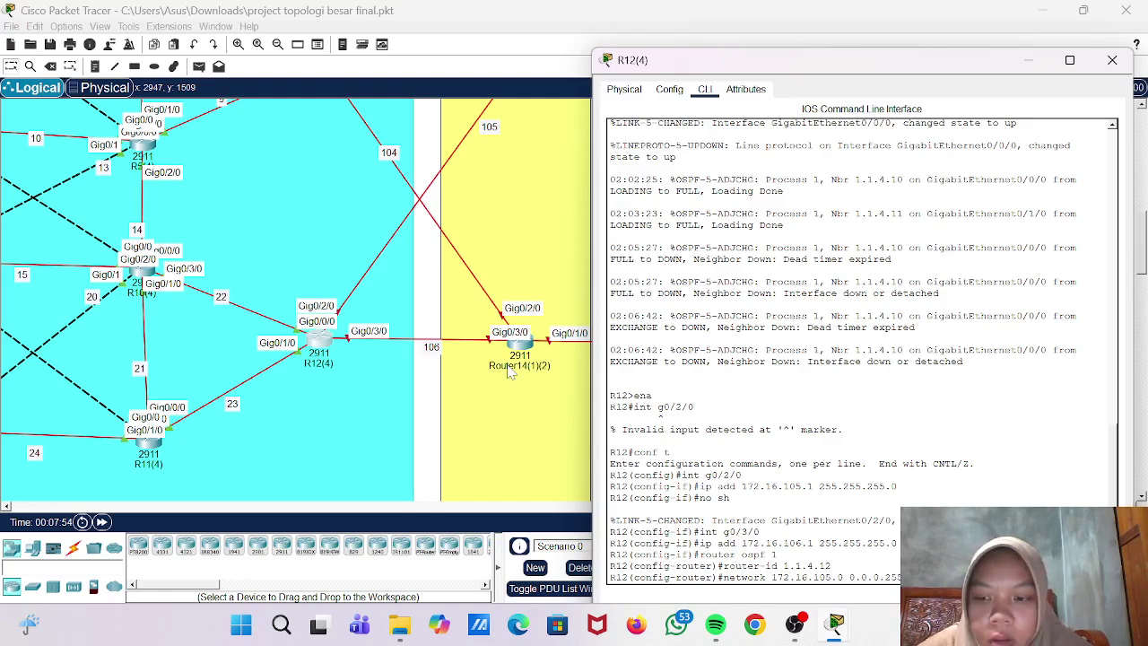
{"action": "key", "text": "BackSpace"}
{"action": "key", "text": "BackSpace"}
{"action": "key", "text": "BackSpace"}
{"action": "key", "text": "BackSpace"}
{"action": "key", "text": "BackSpace"}
{"action": "key", "text": "BackSpace"}
{"action": "key", "text": "BackSpace"}
{"action": "key", "text": "BackSpace"}
{"action": "key", "text": "BackSpace"}
{"action": "key", "text": "BackSpace"}
{"action": "key", "text": "BackSpace"}
{"action": "key", "text": "BackSpace"}
{"action": "key", "text": "BackSpace"}
{"action": "key", "text": "BackSpace"}
{"action": "key", "text": "BackSpace"}
{"action": "key", "text": "BackSpace"}
{"action": "key", "text": "BackSpace"}
{"action": "key", "text": "BackSpace"}
{"action": "key", "text": "BackSpace"}
{"action": "key", "text": "BackSpace"}
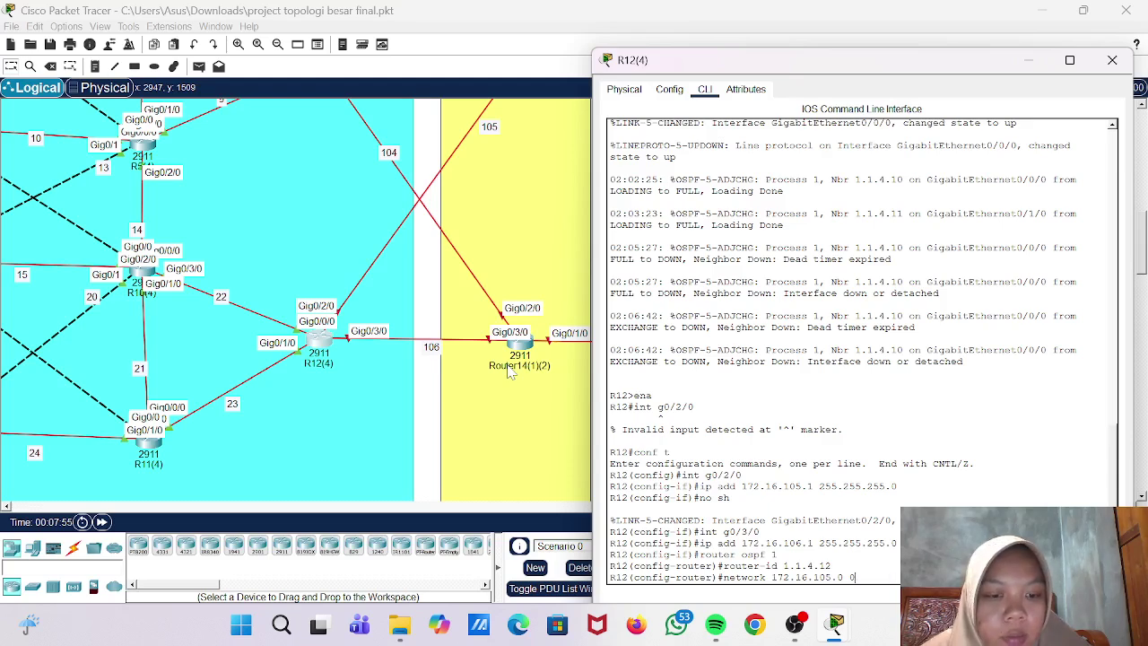
- Enable logging of adjacency changes in R12(4)'s OSPF process with log-adjacency-changes
{"action": "type", "text": "lo"}
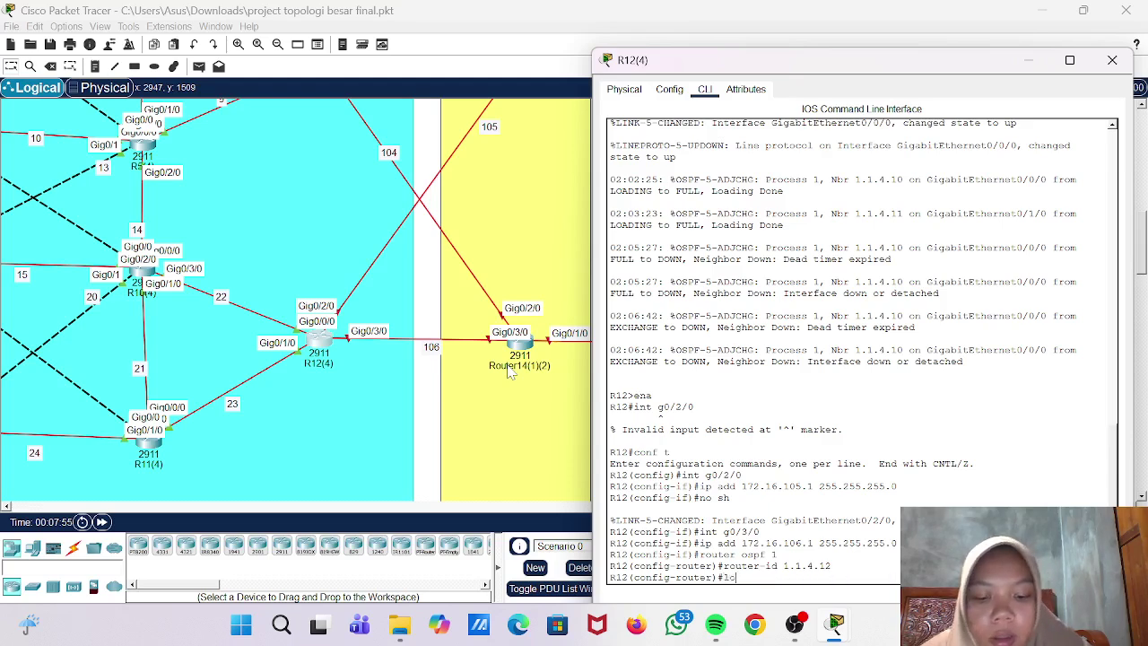
{"action": "type", "text": "g-adjacency-"}
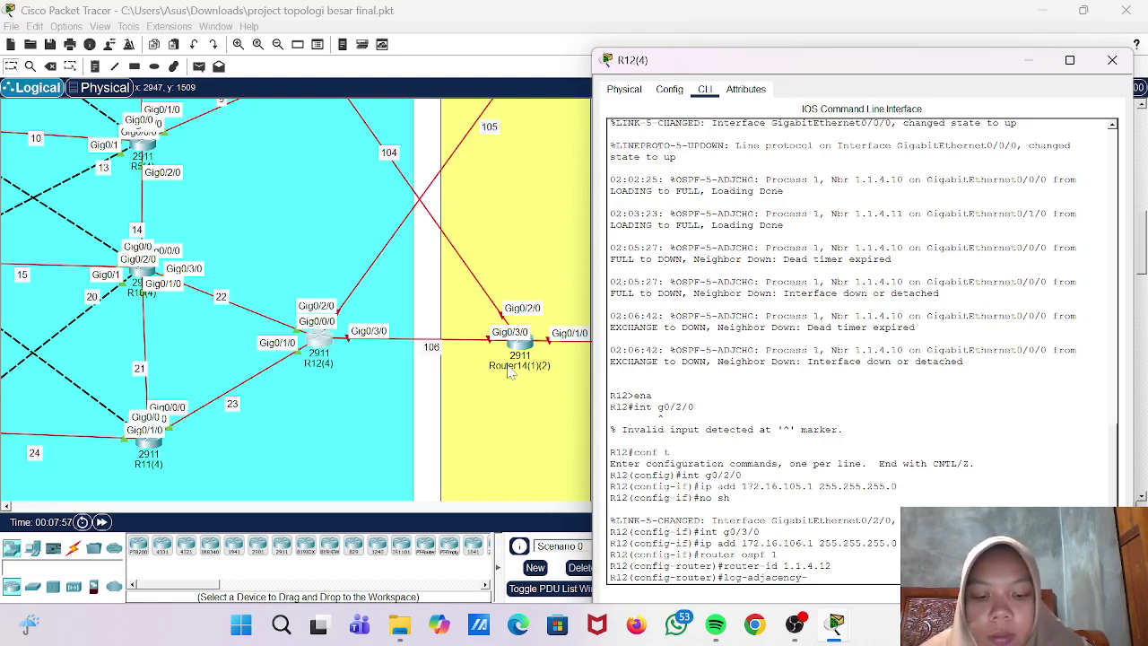
{"action": "type", "text": "changes"}
{"action": "key", "text": "Return"}
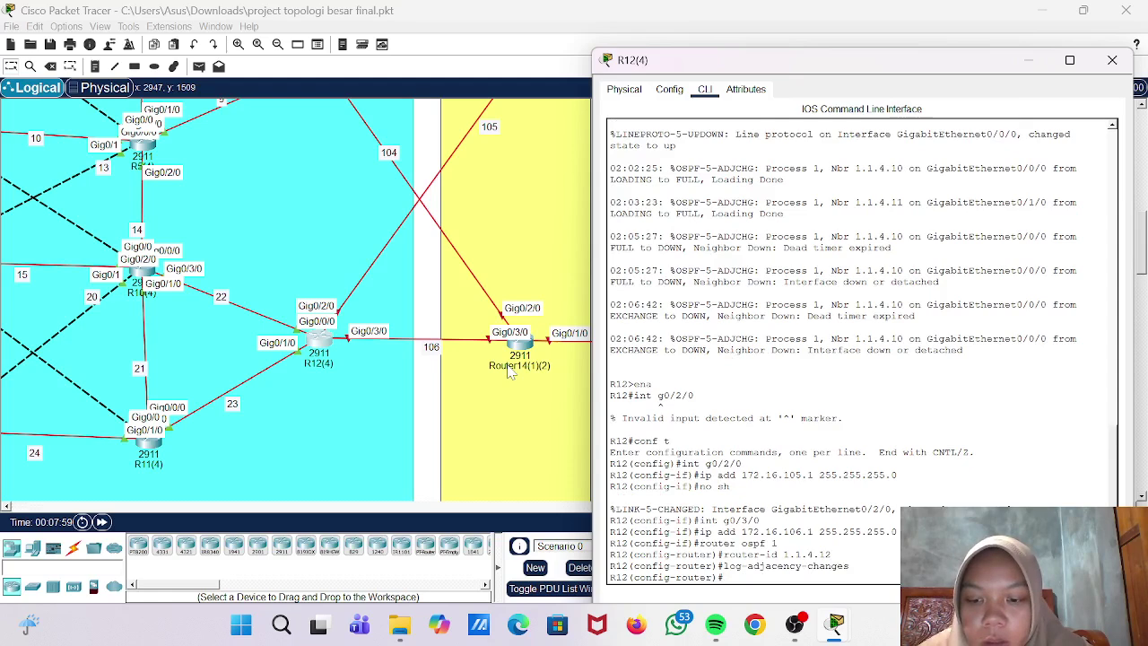
- Advertise network 172.16.105.0 with wildcard 0.0.0.255 in R12(4)'s OSPF process
{"action": "type", "text": "networ"}
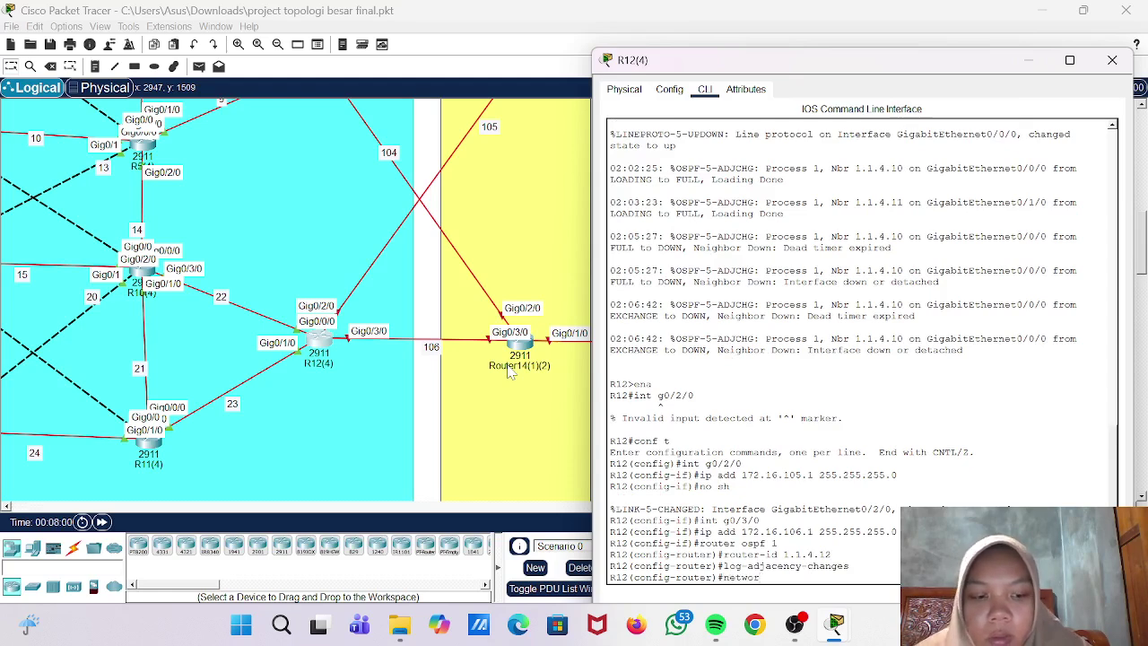
{"action": "type", "text": "k 172.1"}
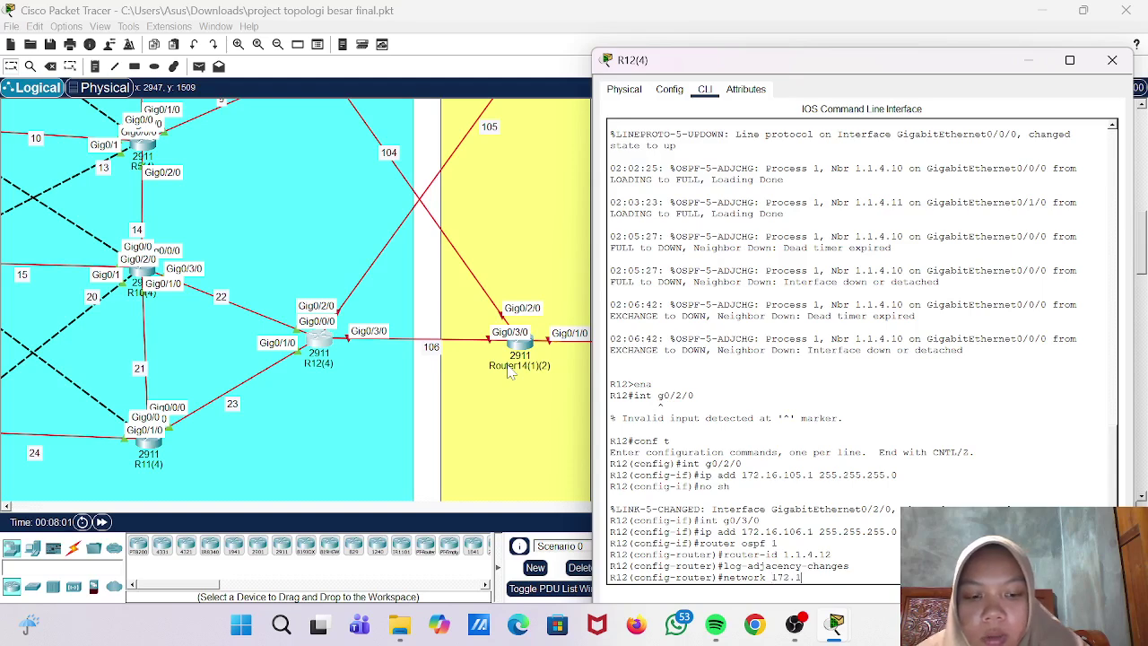
{"action": "type", "text": "6."}
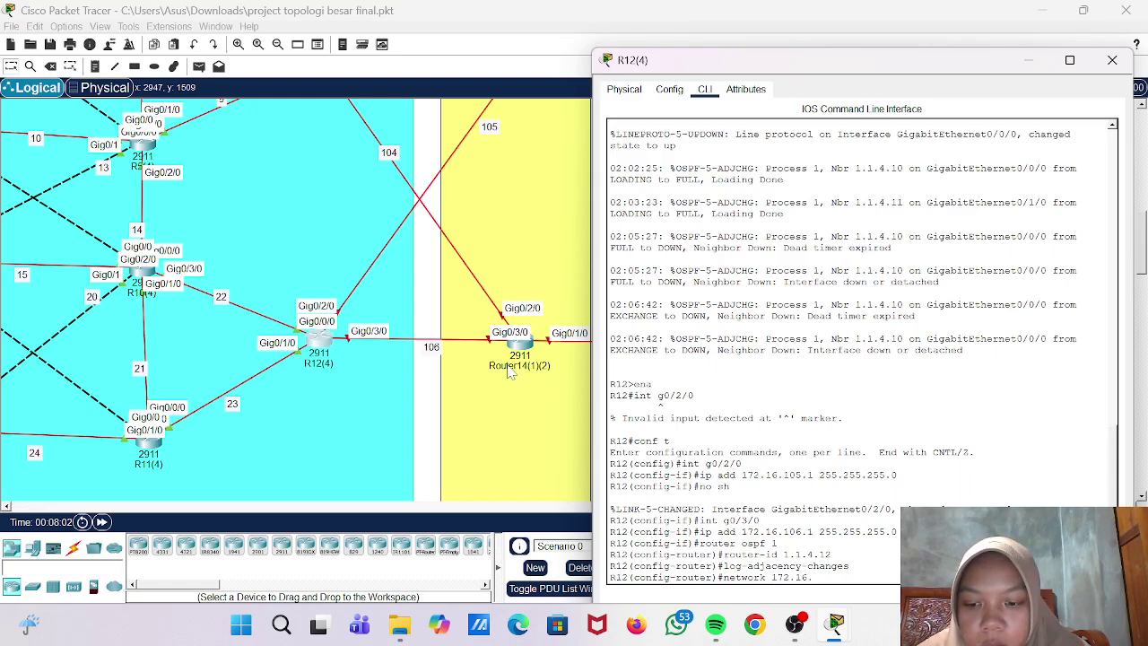
{"action": "key", "text": "BackSpace"}
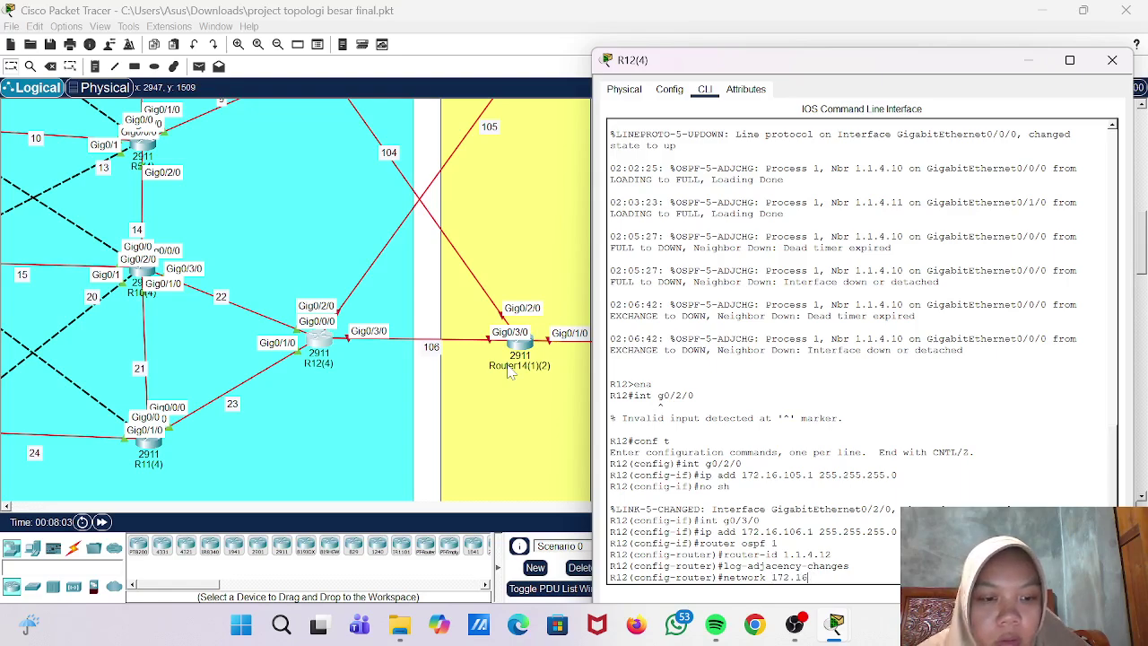
{"action": "type", "text": "10"}
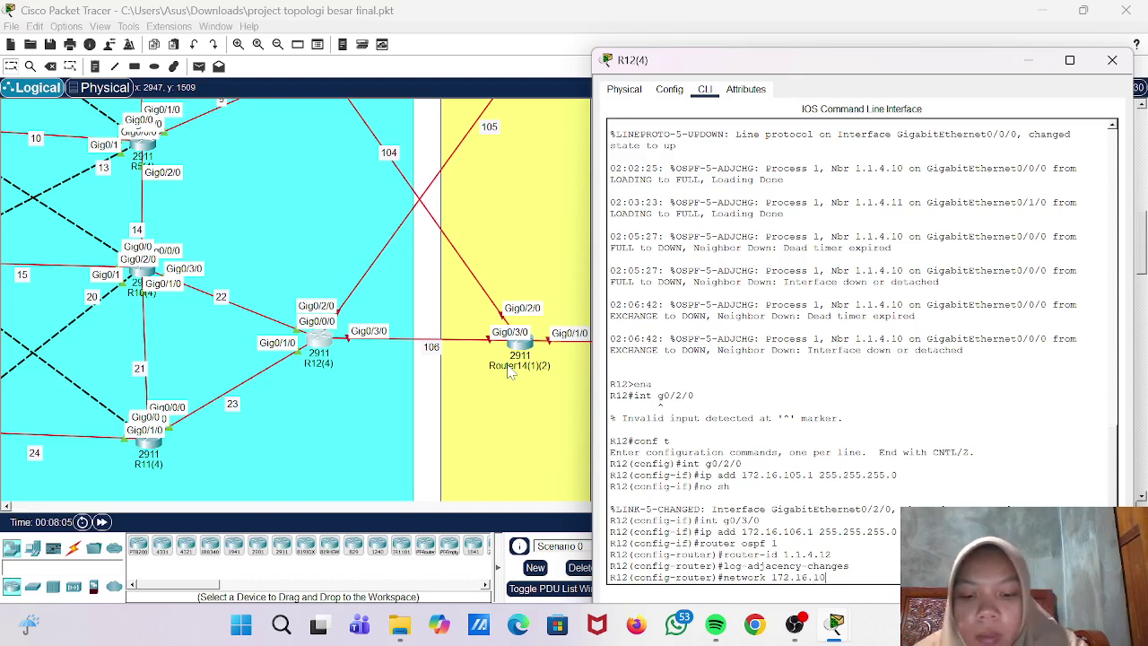
{"action": "type", "text": "5.0 0.0.0.255"}
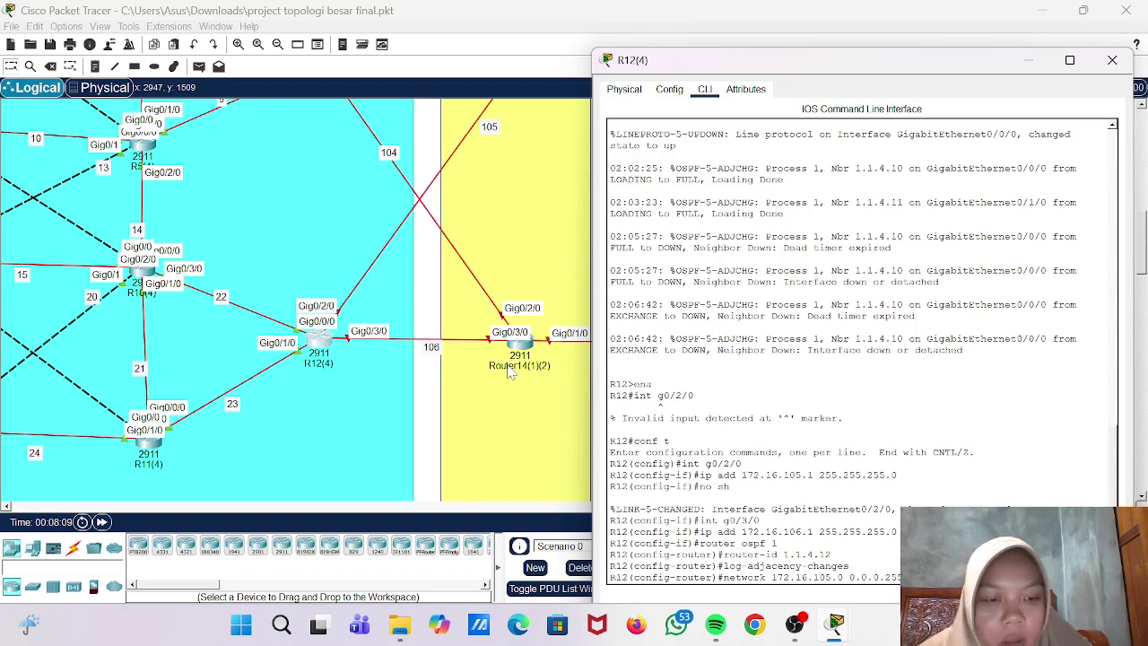
{"action": "key", "text": "Return"}
- Advertise network 172.16.106.0 with the same wildcard mask in R12(4)'s OSPF process, reusing the previous network command
{"action": "key", "text": "Up"}
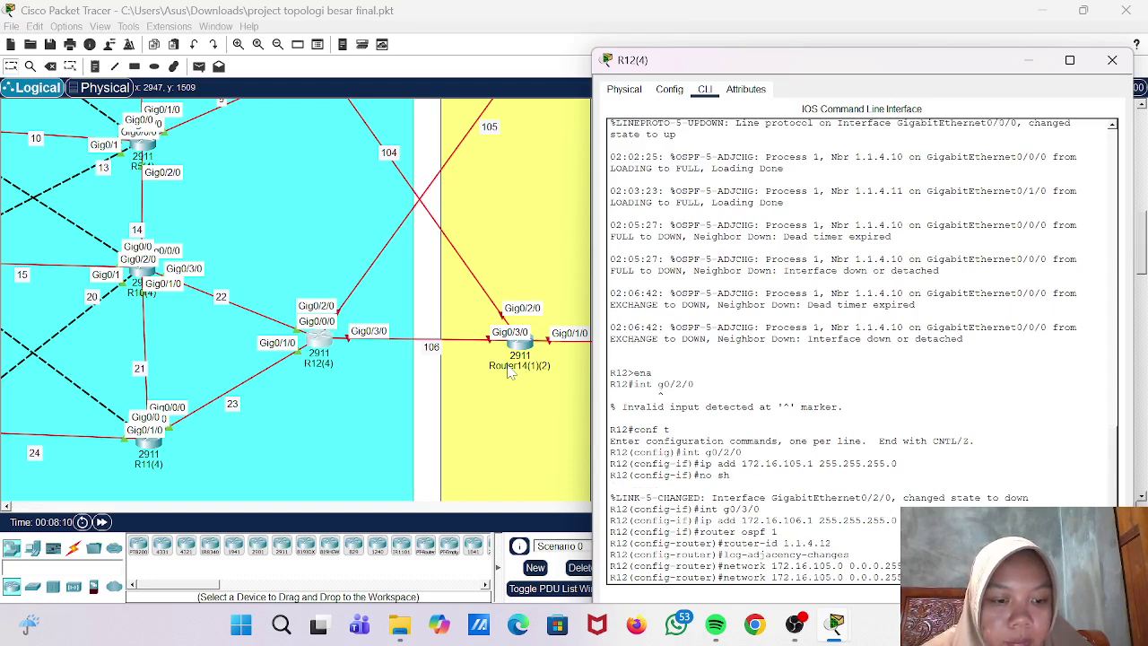
{"action": "key", "text": "Left"}
{"action": "key", "text": "Left"}
{"action": "key", "text": "Left"}
{"action": "key", "text": "Left"}
{"action": "key", "text": "Left"}
{"action": "key", "text": "Left"}
{"action": "key", "text": "Left"}
{"action": "key", "text": "Left"}
{"action": "key", "text": "Left"}
{"action": "key", "text": "Left"}
{"action": "key", "text": "Left"}
{"action": "key", "text": "Left"}
{"action": "key", "text": "BackSpace"}
{"action": "type", "text": "6"}
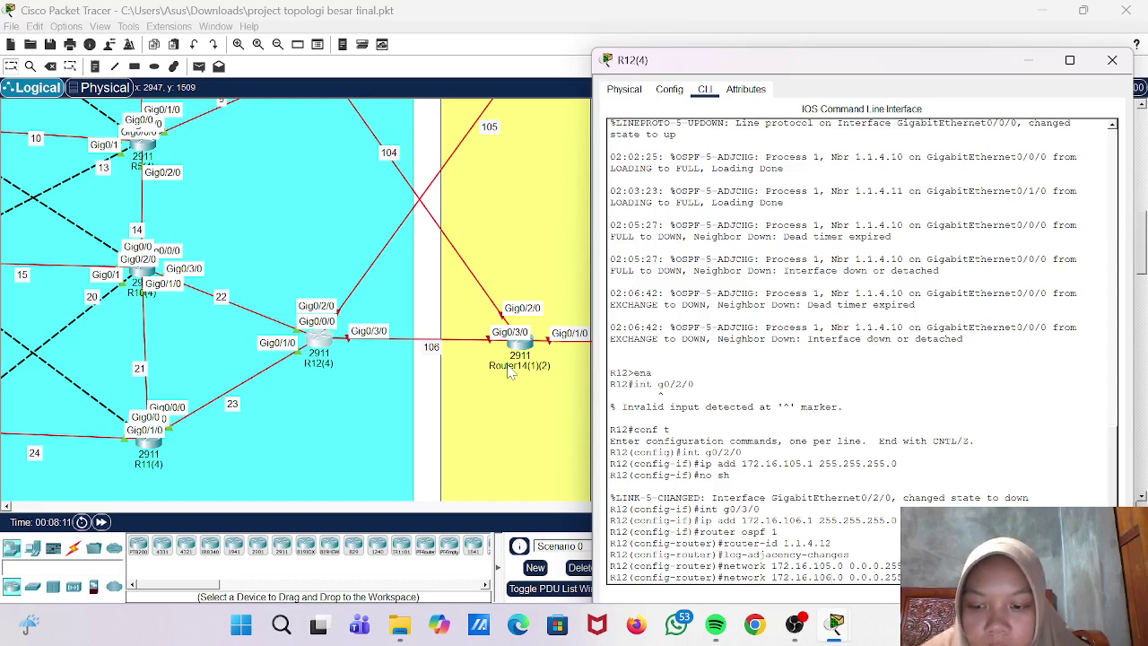
{"action": "key", "text": "Return"}
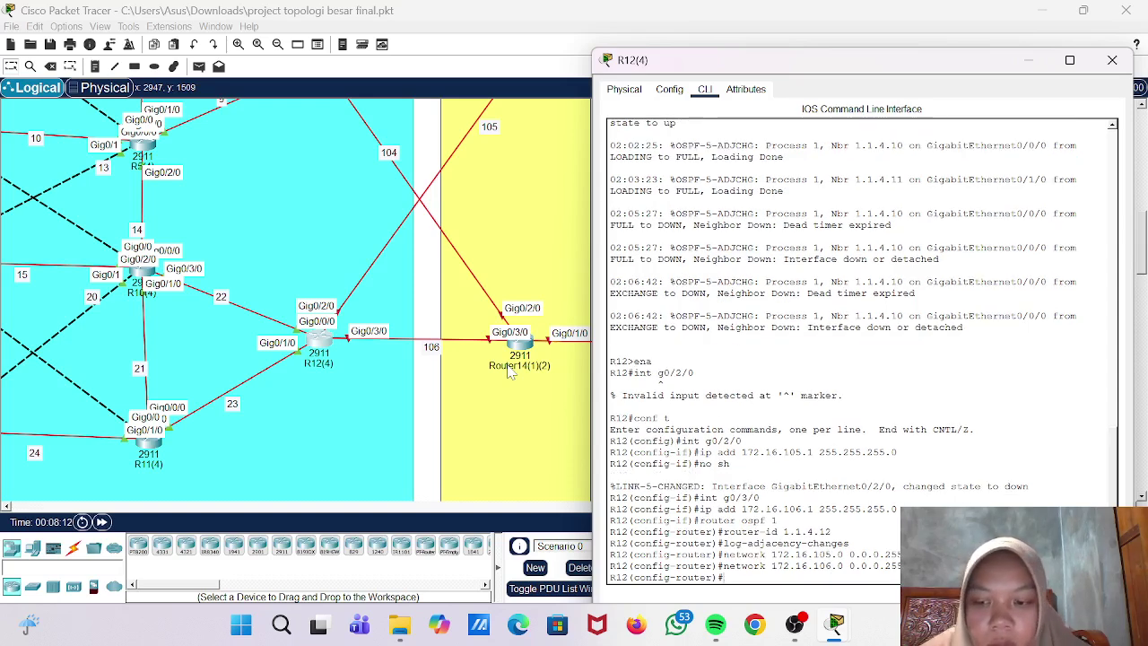
- End configuration mode on R12(4) and return to the topology workspace
{"action": "type", "text": "end"}
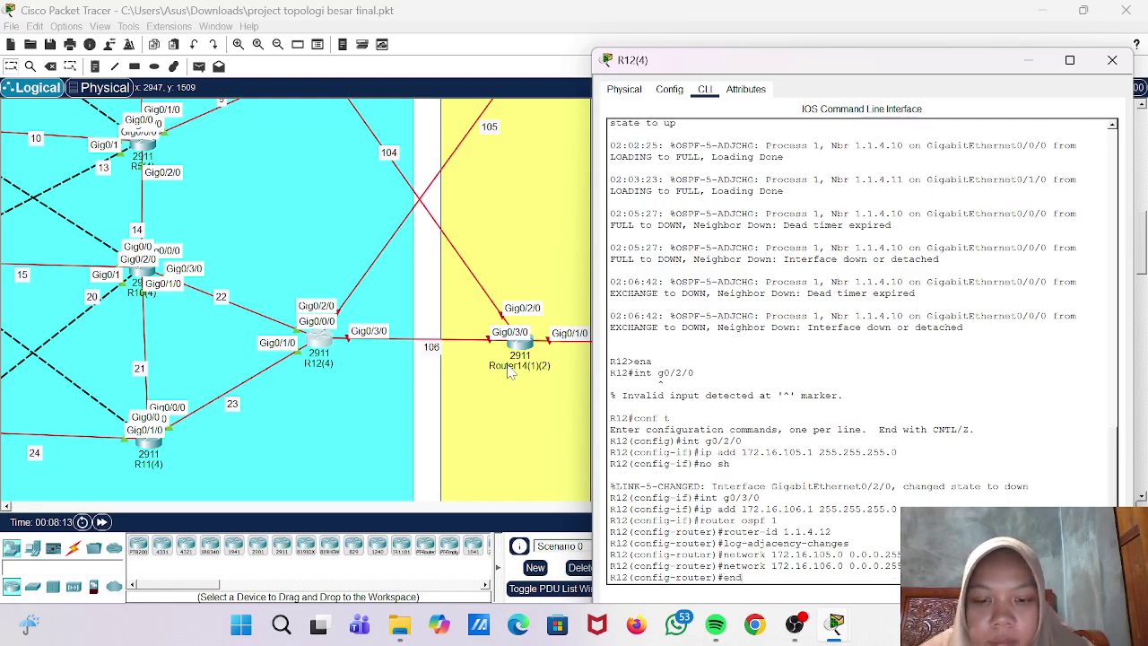
{"action": "key", "text": "Return"}
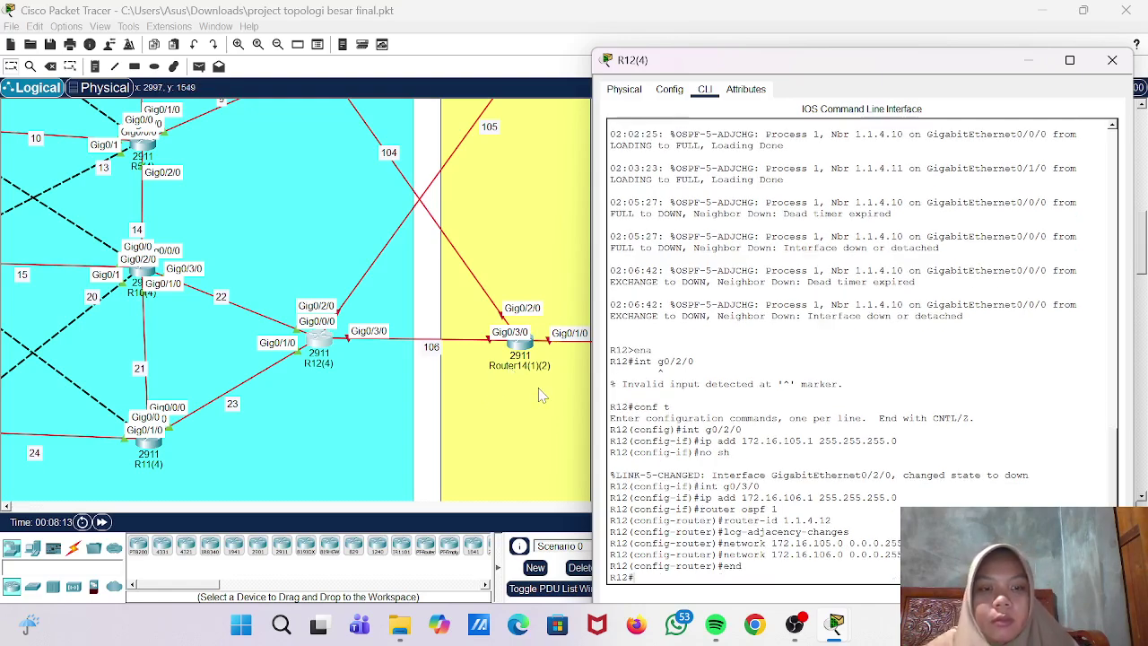
{"action": "left_click", "coordinate": [431, 279]}
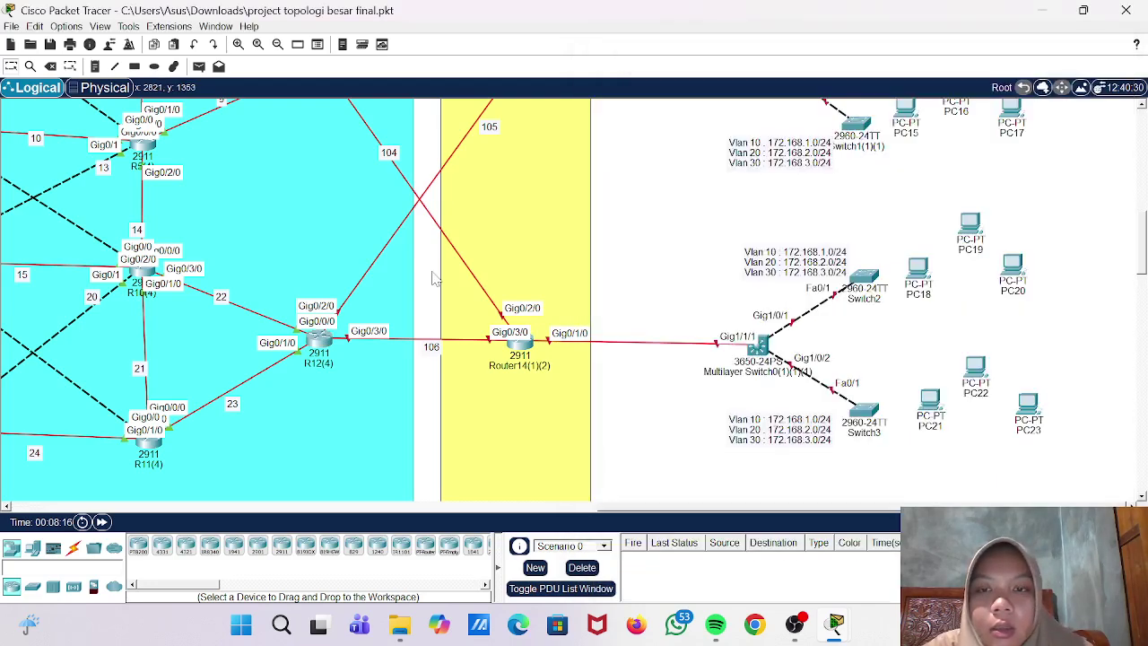